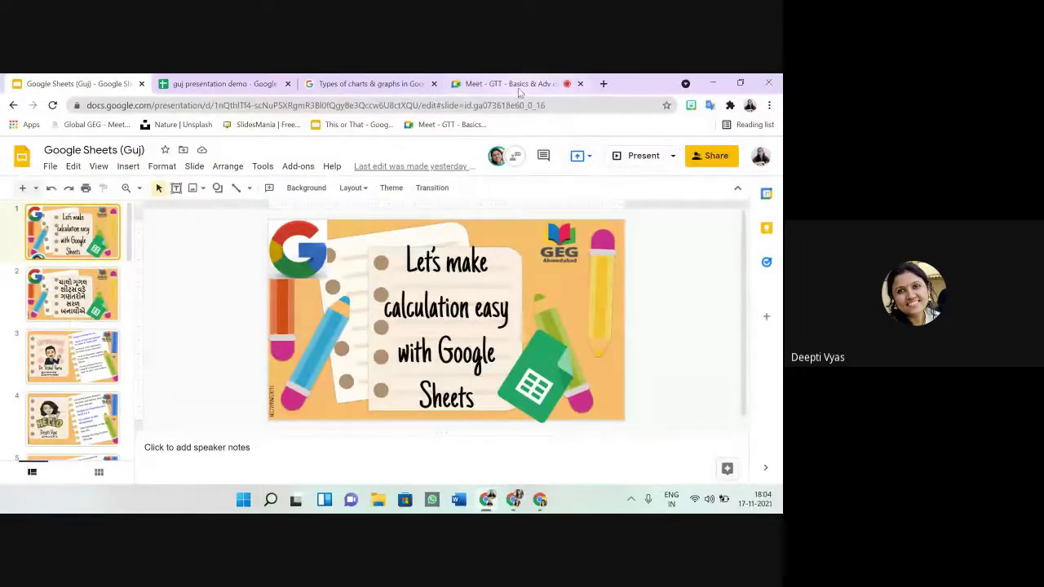
Step: Unmute the microphone in the Meet call, then present the slideshow full screen from the introduction slide
{"action": "left_click", "coordinate": [557, 82]}
{"action": "left_click", "coordinate": [285, 463]}
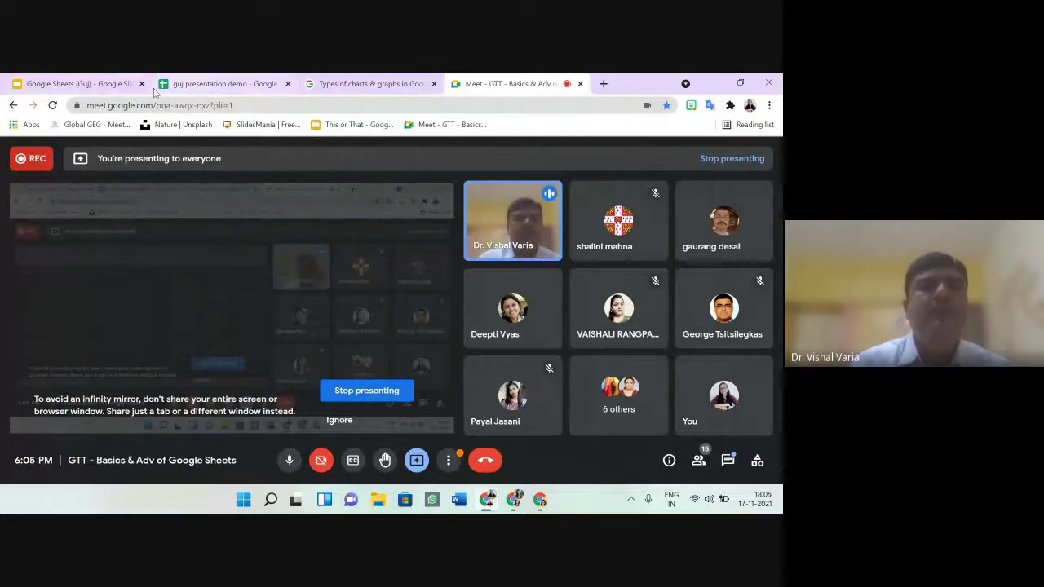
{"action": "left_click", "coordinate": [114, 83]}
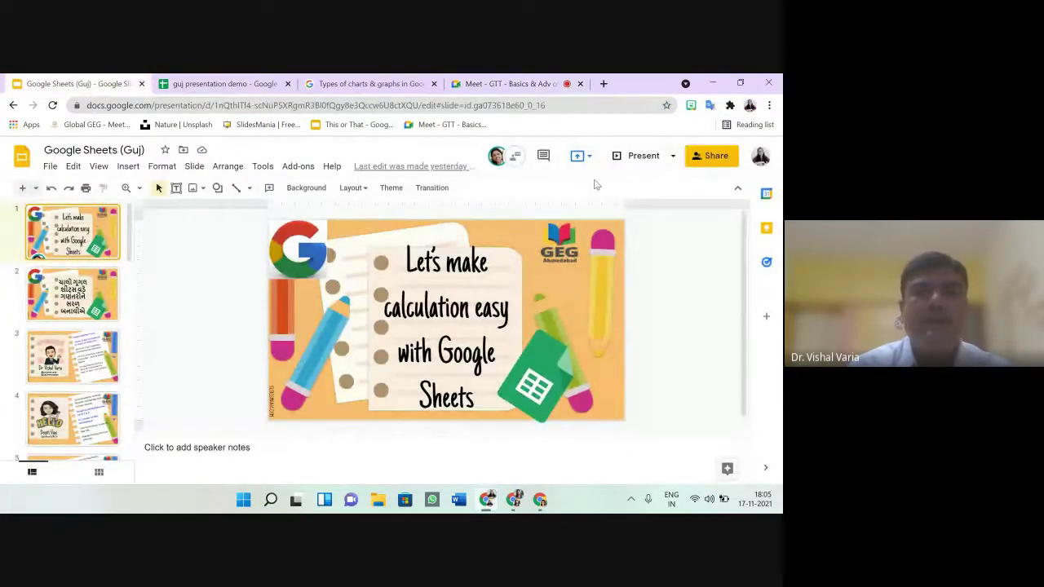
{"action": "left_click", "coordinate": [628, 167]}
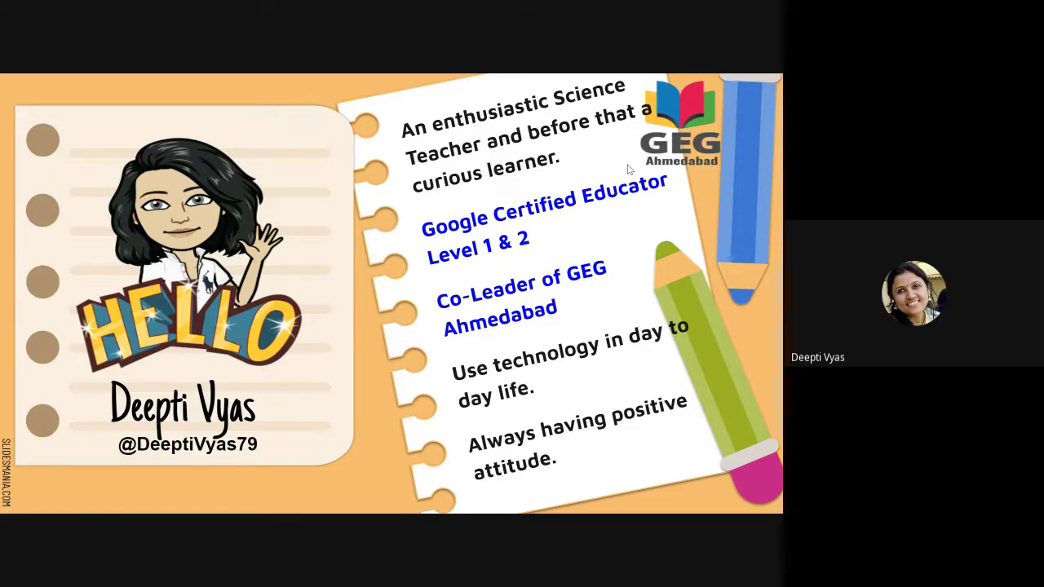
Step: Advance the slideshow to the 'Get ready to warm up...' slide with the MATH image
{"action": "key", "text": "Right"}
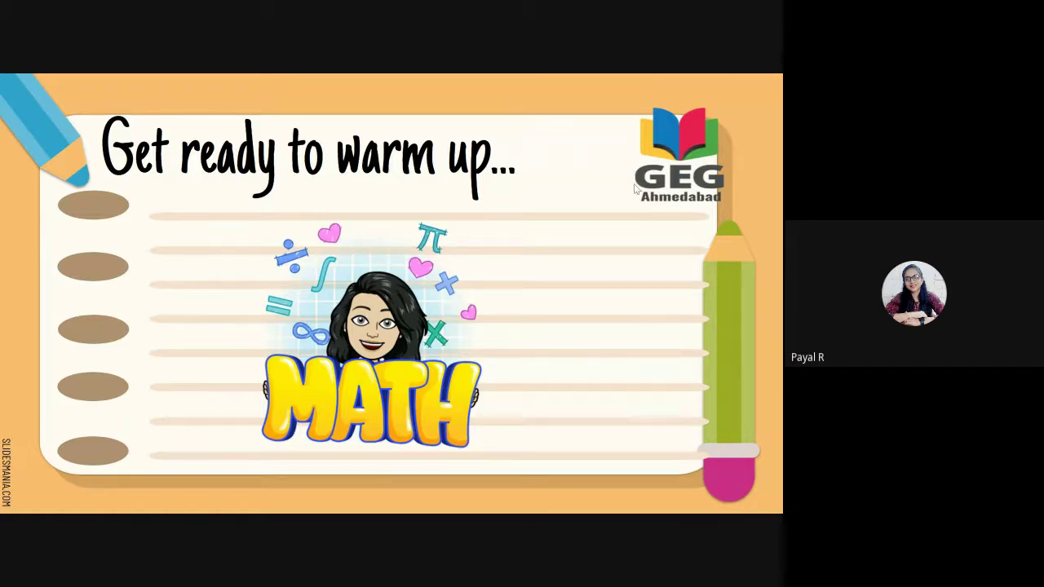
Step: Open the MATH-linked Wordwall MEASUREMENT quiz, start it and play it full screen
{"action": "left_click", "coordinate": [380, 398]}
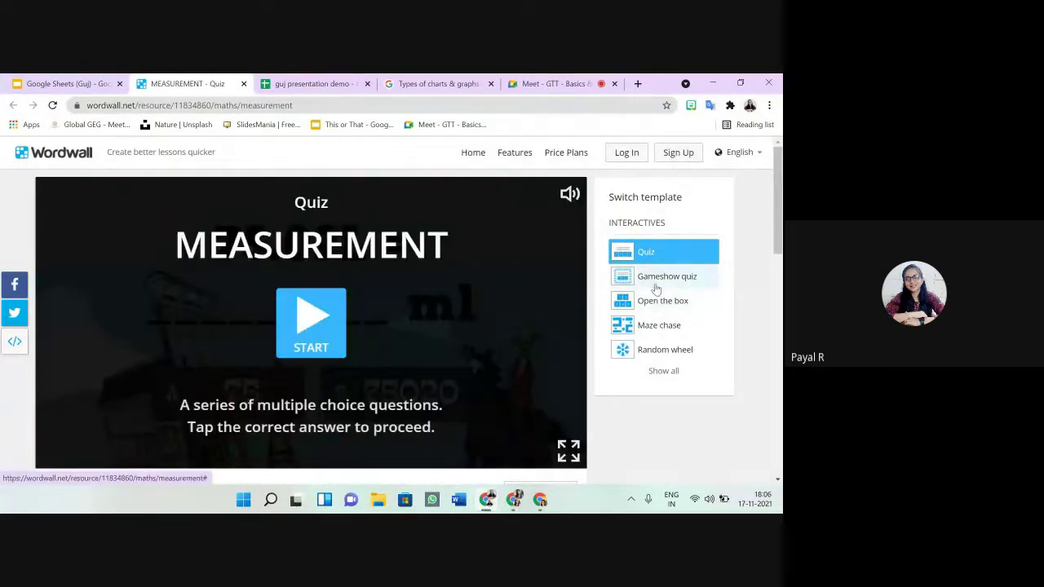
{"action": "left_click", "coordinate": [314, 318]}
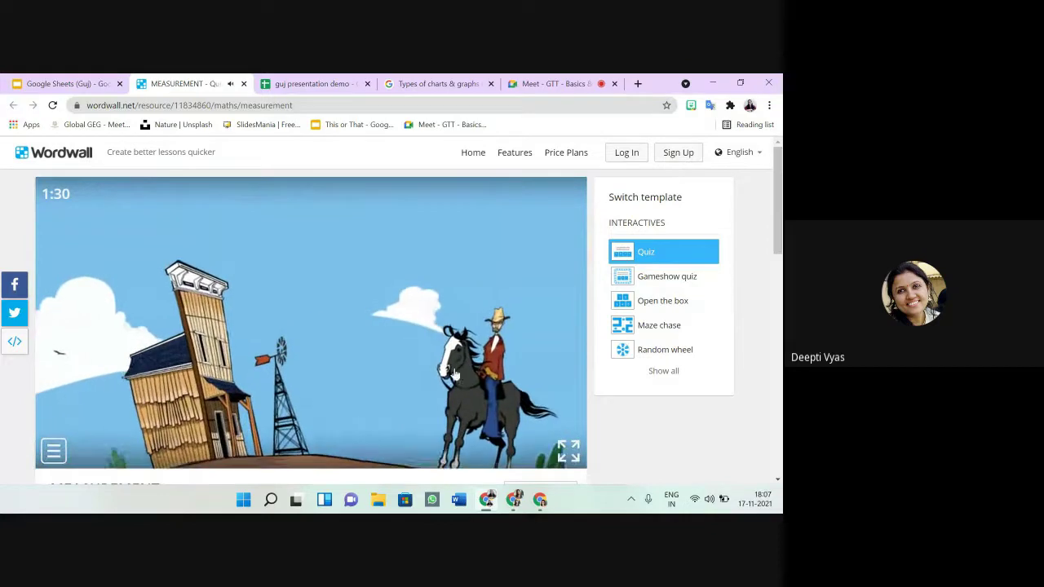
{"action": "left_click", "coordinate": [567, 451]}
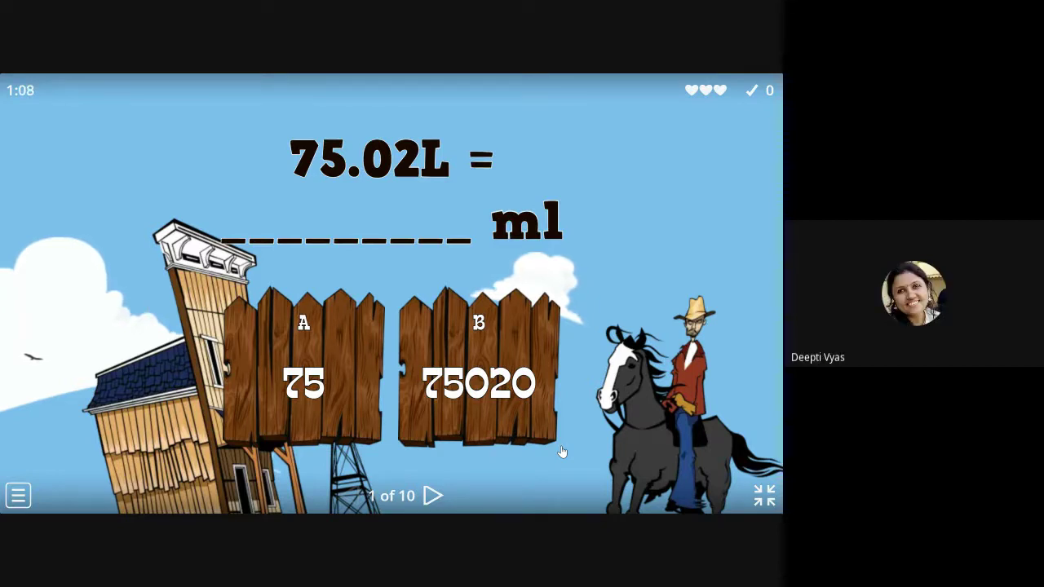
Step: Answer 75020 ml for 75.02L and 0.06 m for 6cm, then restart after time runs out
{"action": "left_click", "coordinate": [506, 367]}
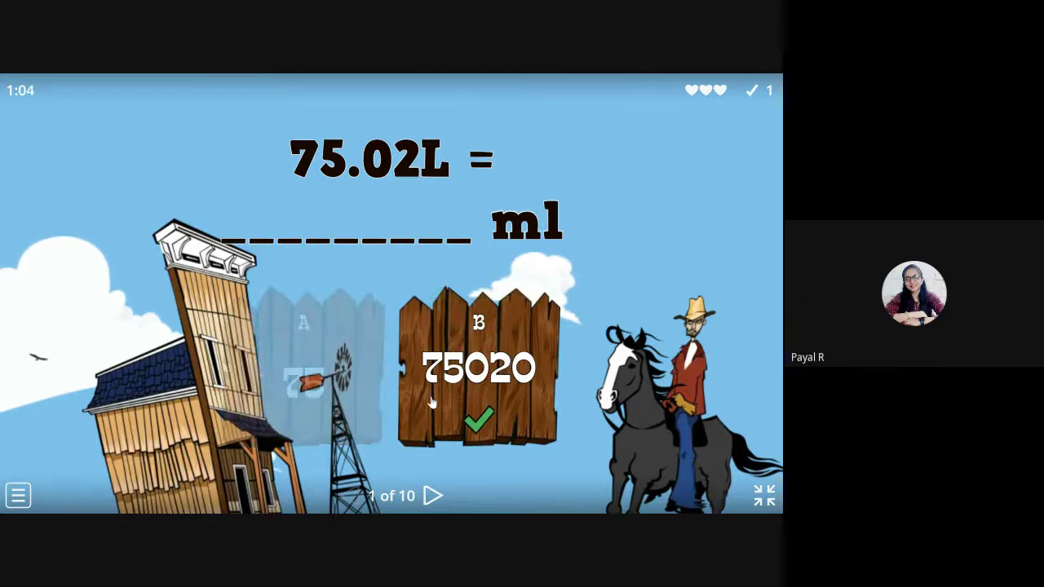
{"action": "left_click", "coordinate": [430, 496]}
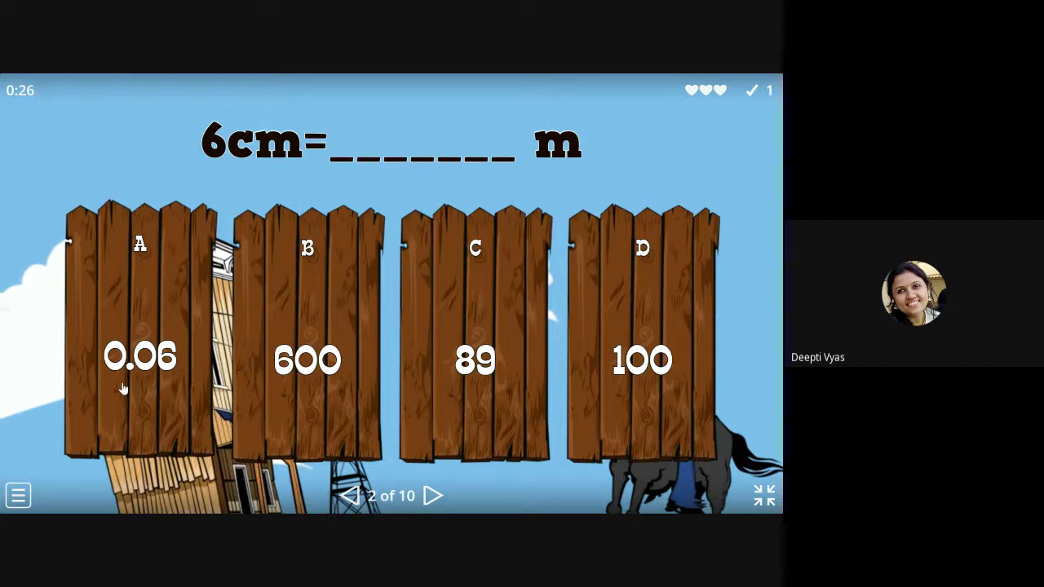
{"action": "left_click", "coordinate": [187, 383]}
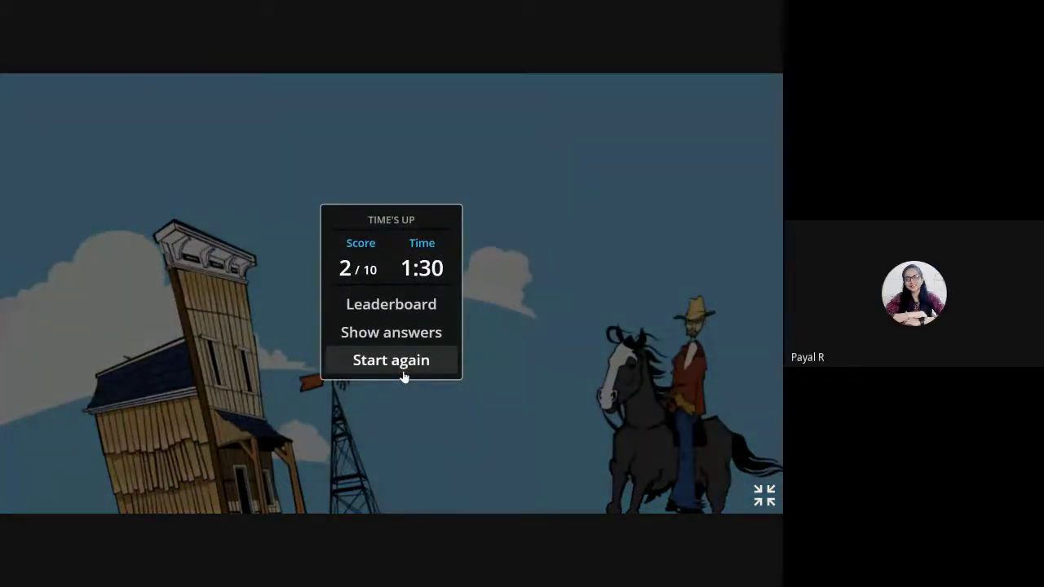
{"action": "left_click", "coordinate": [404, 376]}
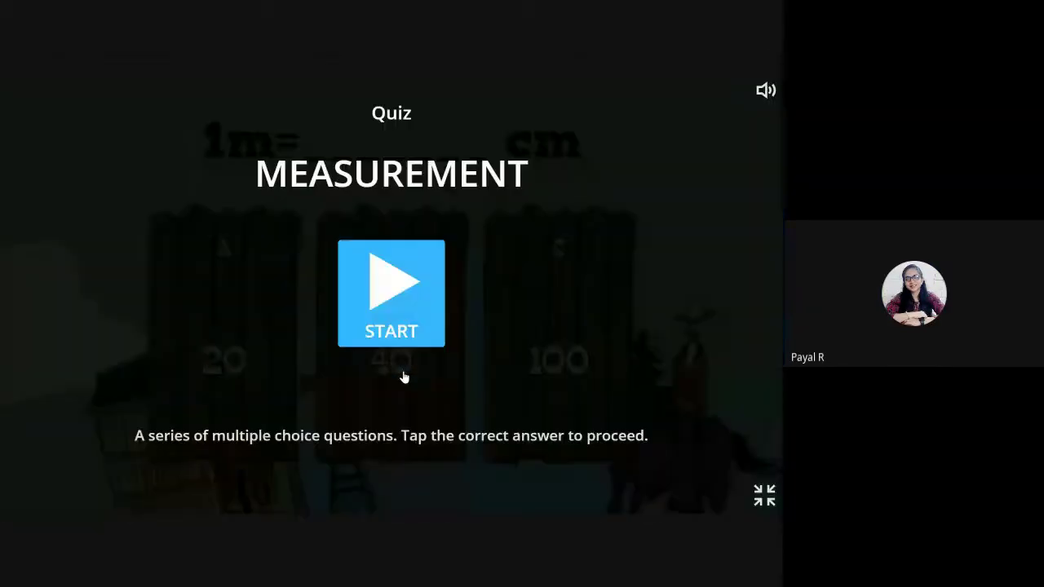
Step: Begin the quiz again, answering 100 cm for 1m and 800g for 12g-200mg
{"action": "left_click", "coordinate": [388, 304]}
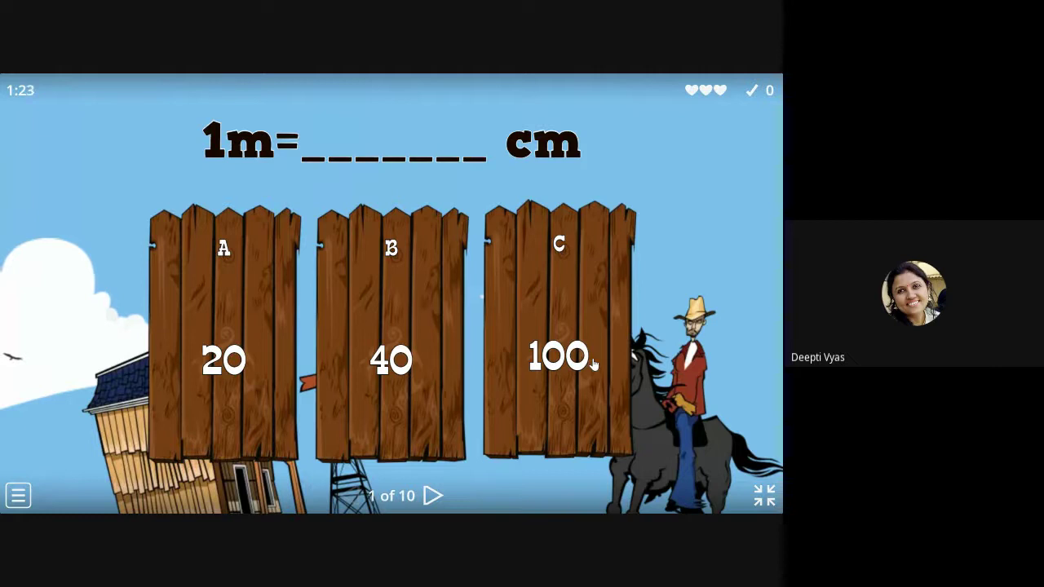
{"action": "left_click", "coordinate": [594, 363]}
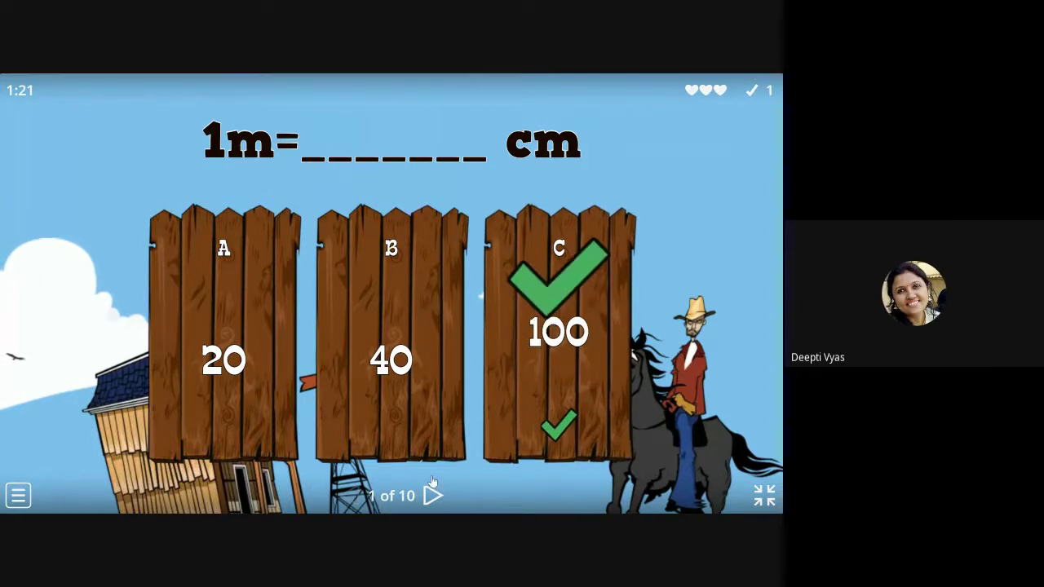
{"action": "left_click", "coordinate": [431, 497]}
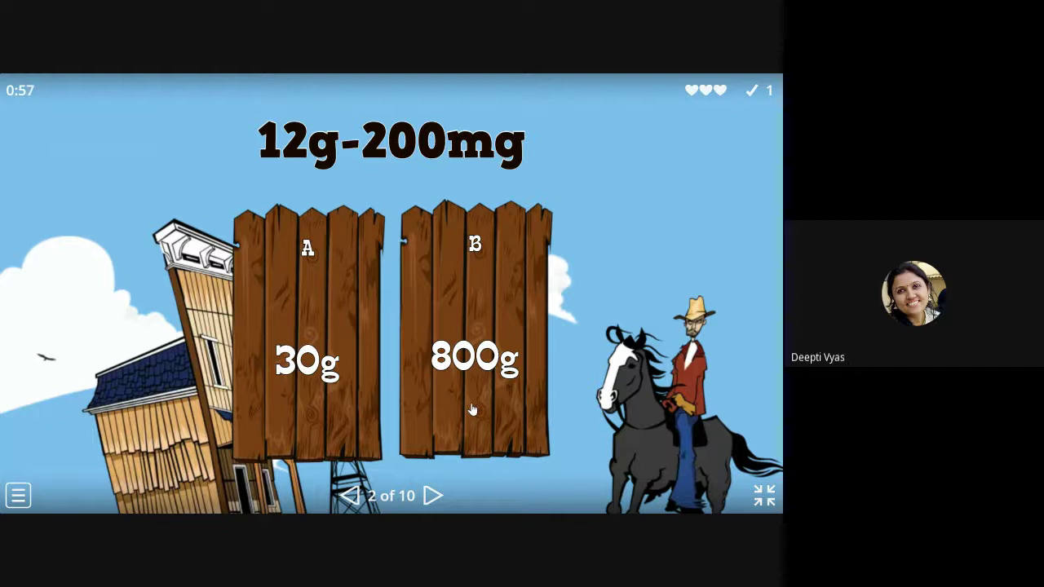
{"action": "left_click", "coordinate": [472, 409]}
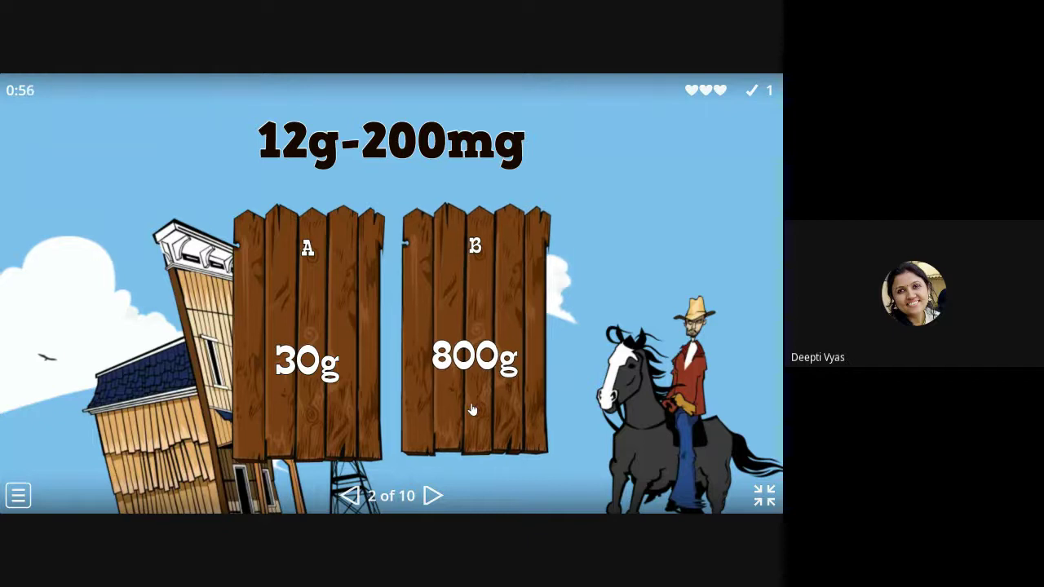
{"action": "left_click", "coordinate": [432, 496]}
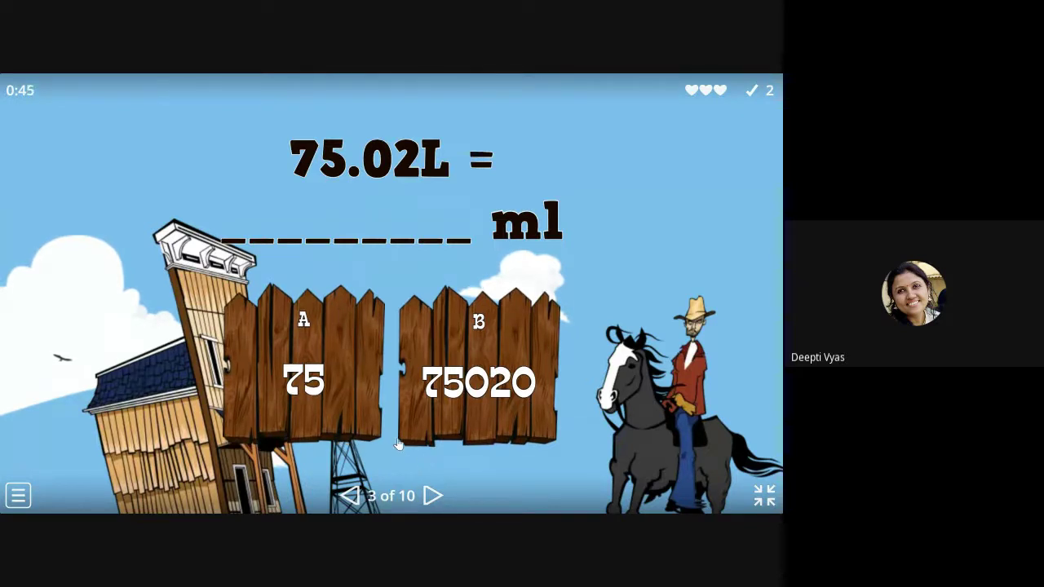
Step: Answer 75020 ml, 45000 g and 213m, then leave full screen after time's up
{"action": "left_click", "coordinate": [447, 419]}
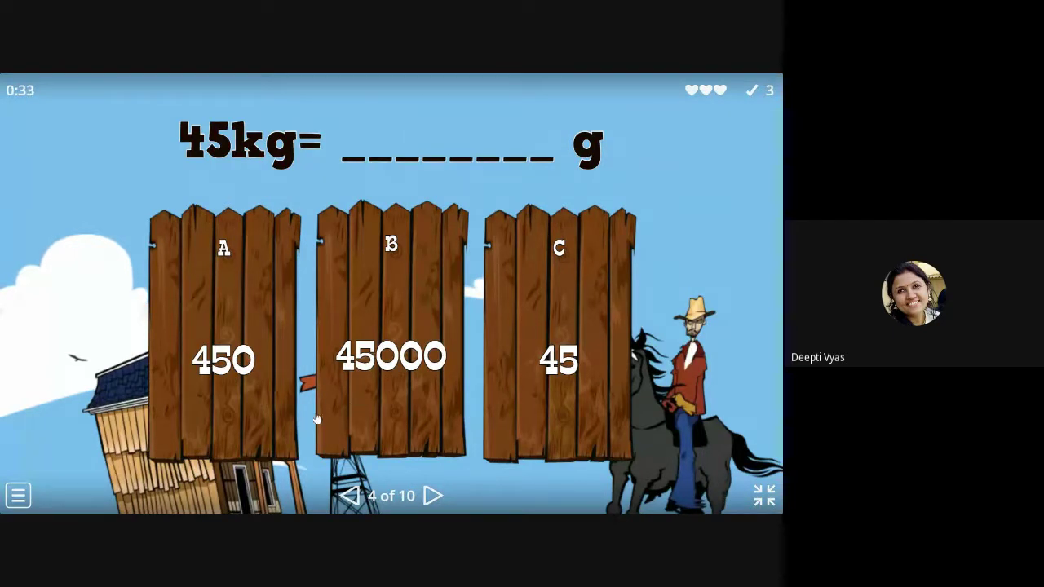
{"action": "left_click", "coordinate": [361, 430]}
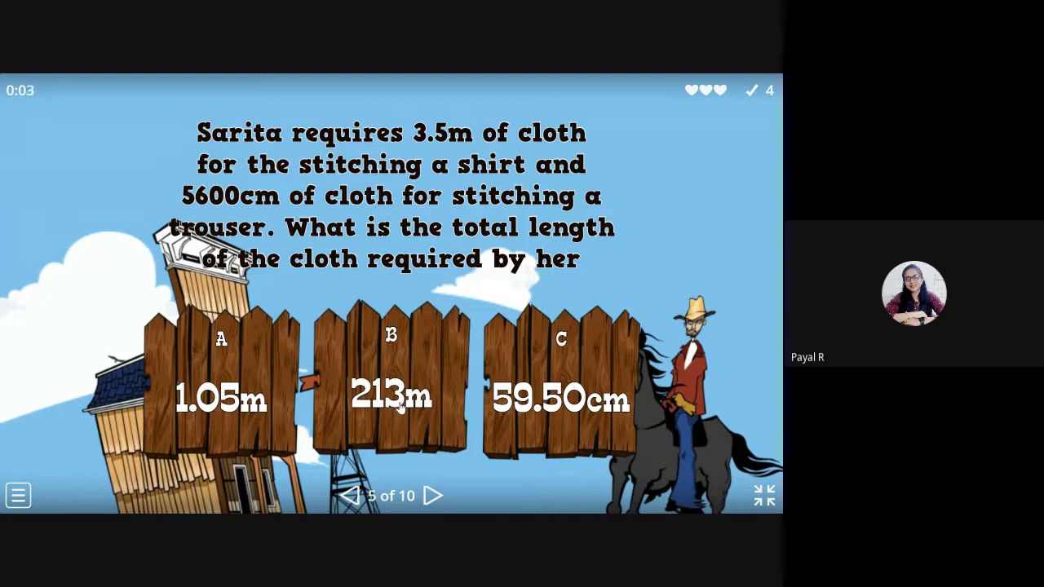
{"action": "left_click", "coordinate": [400, 406]}
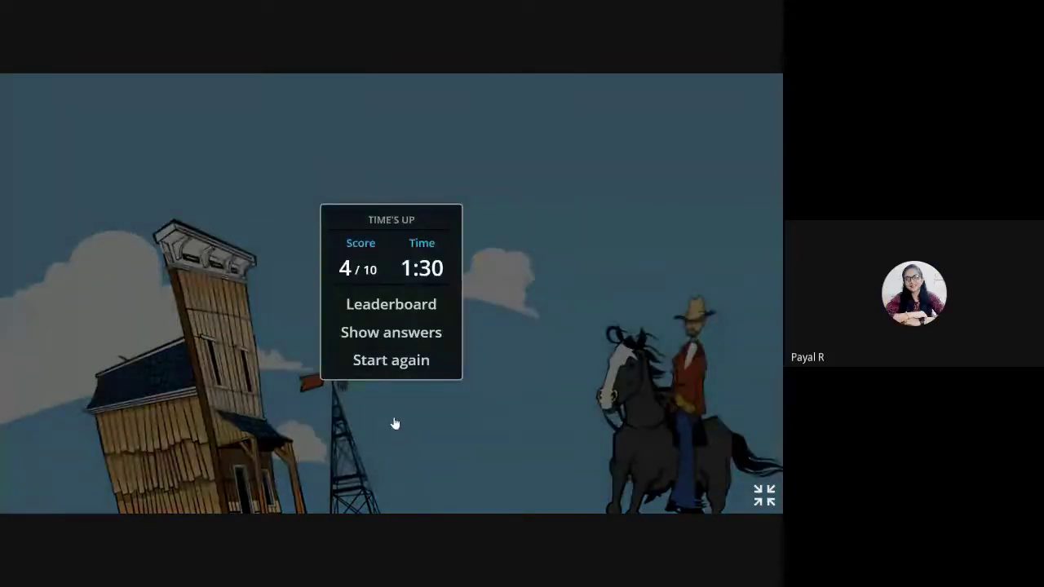
{"action": "key", "text": "Escape"}
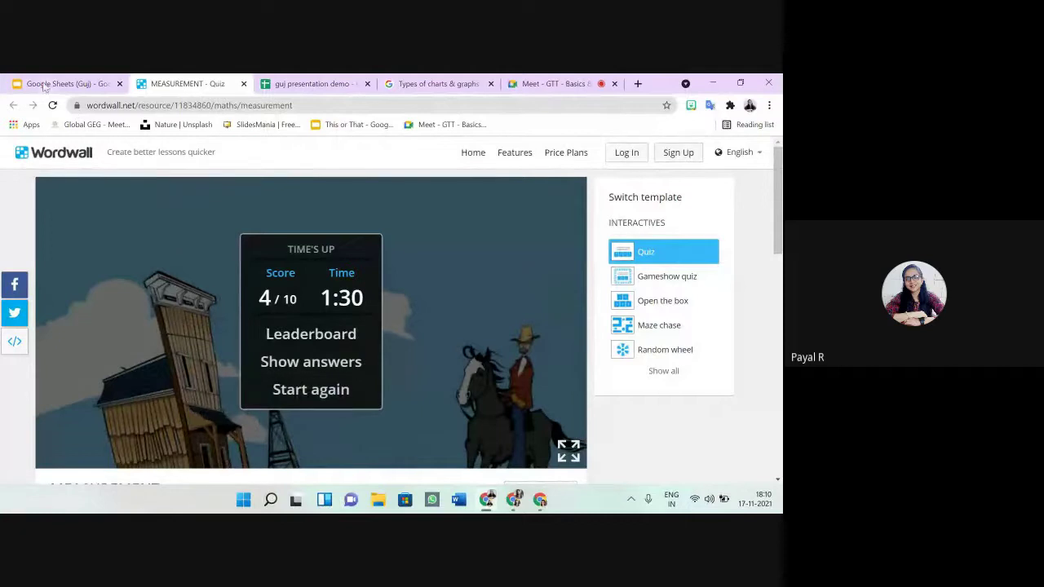
Step: Return to the slides, resume the slideshow and advance to the English Google Sheets introduction slide
{"action": "left_click", "coordinate": [75, 88]}
{"action": "left_click", "coordinate": [349, 377]}
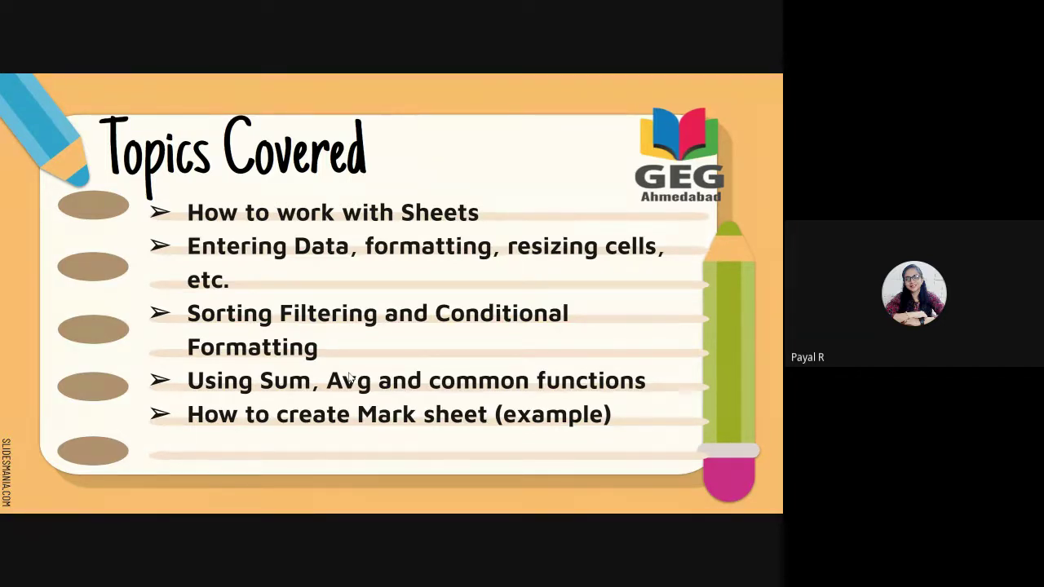
{"action": "key", "text": "Right"}
{"action": "key", "text": "Right"}
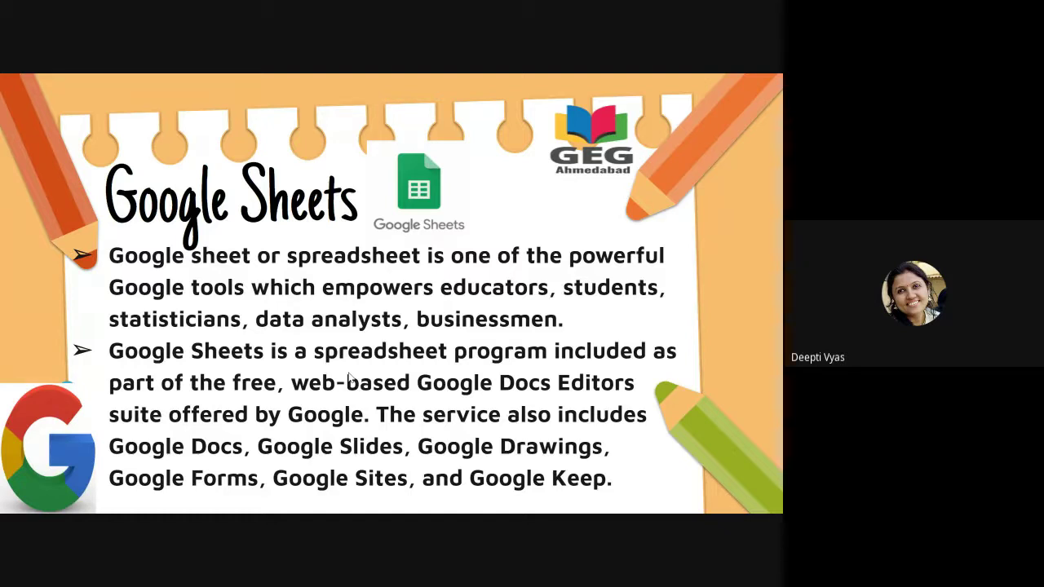
Step: Advance past the Gujarati Google Sheets slide to the 'Let's do some practicals' slide
{"action": "key", "text": "Right"}
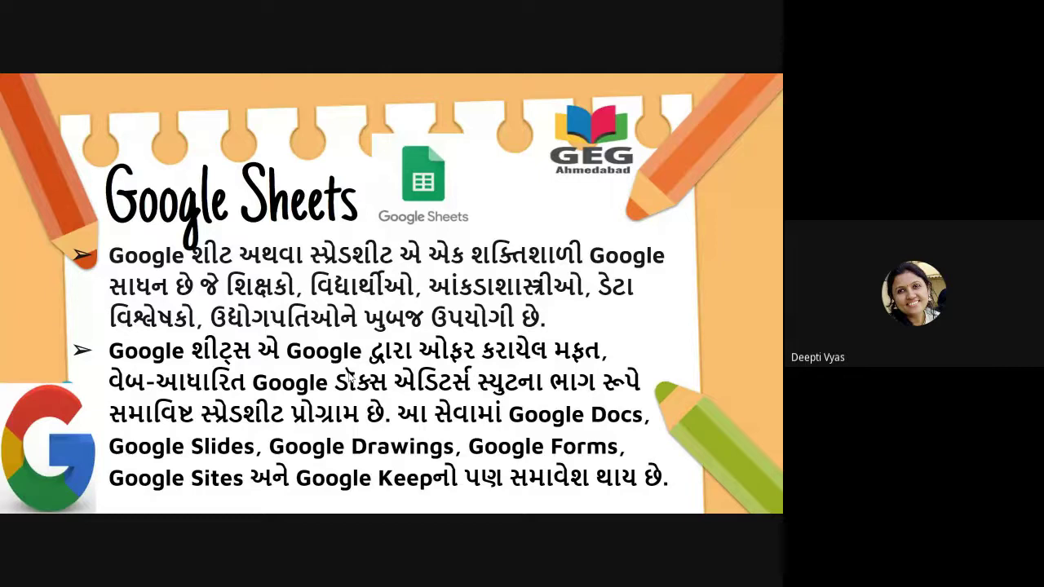
{"action": "key", "text": "Right"}
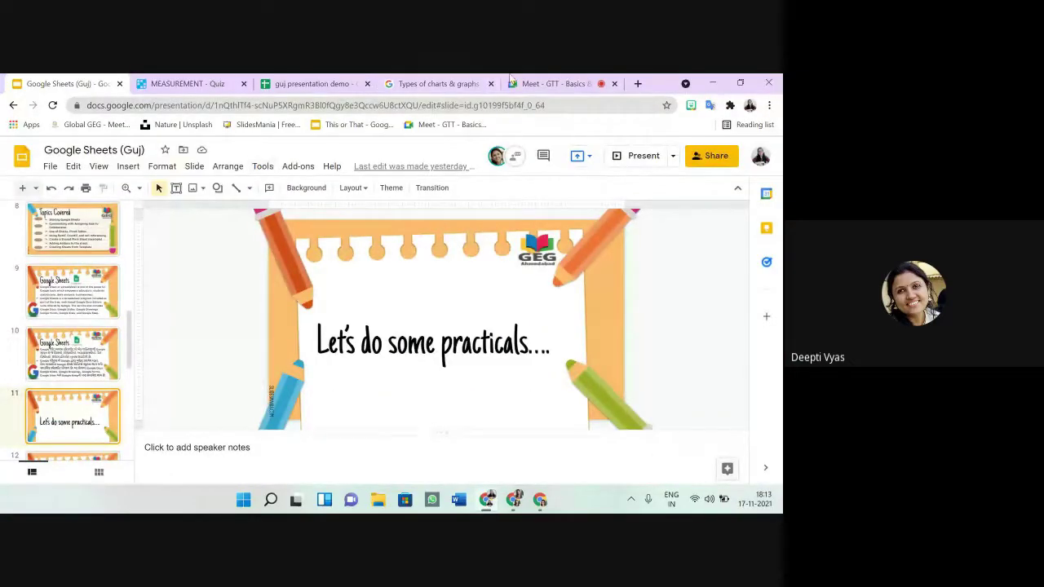
Step: Switch to the Meet call and stop presenting the slides tab
{"action": "left_click", "coordinate": [561, 85]}
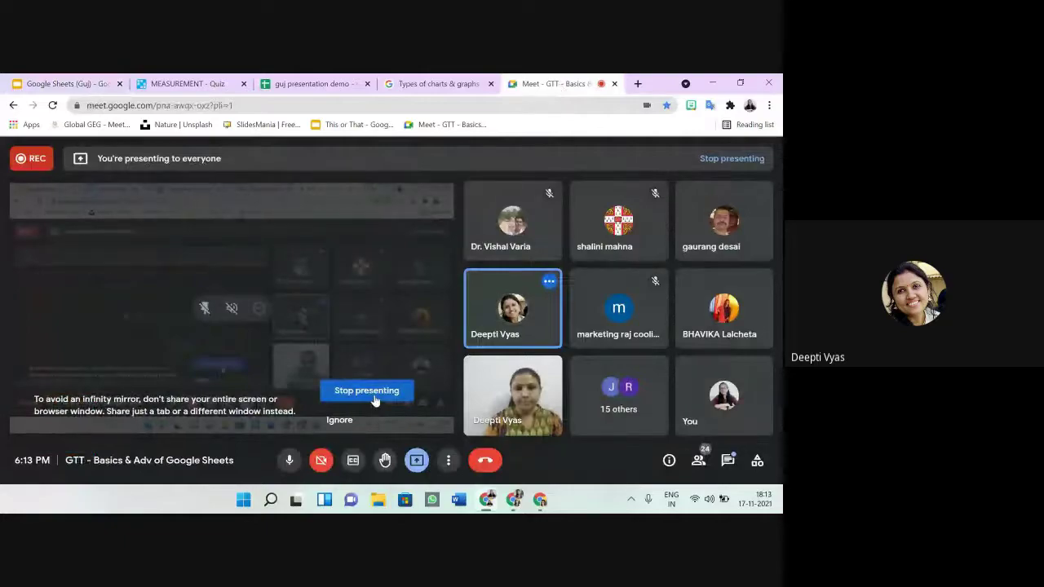
{"action": "left_click", "coordinate": [370, 396]}
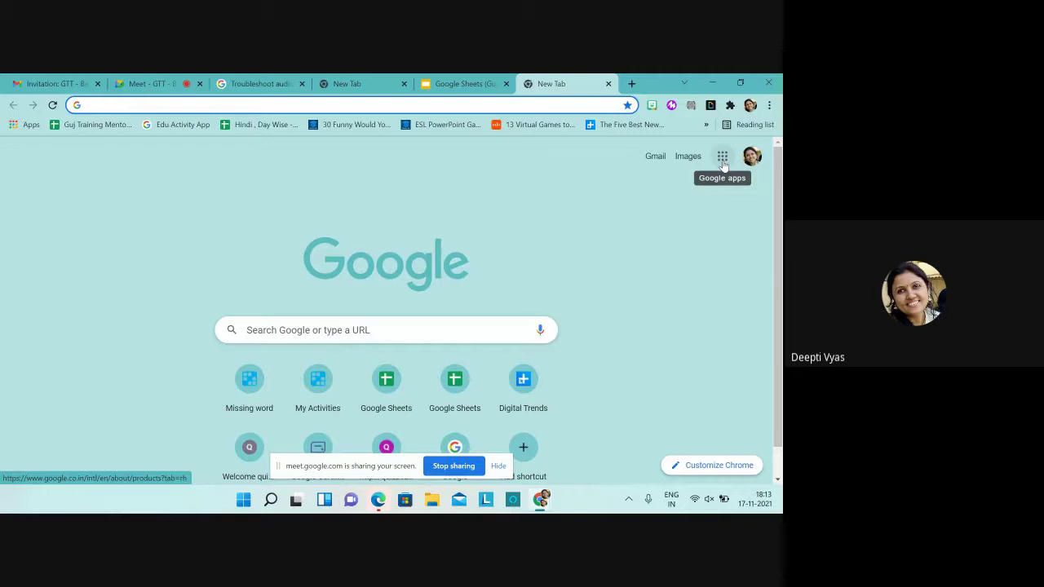
Step: Open Google Sheets from the Google apps grid
{"action": "left_click", "coordinate": [724, 166]}
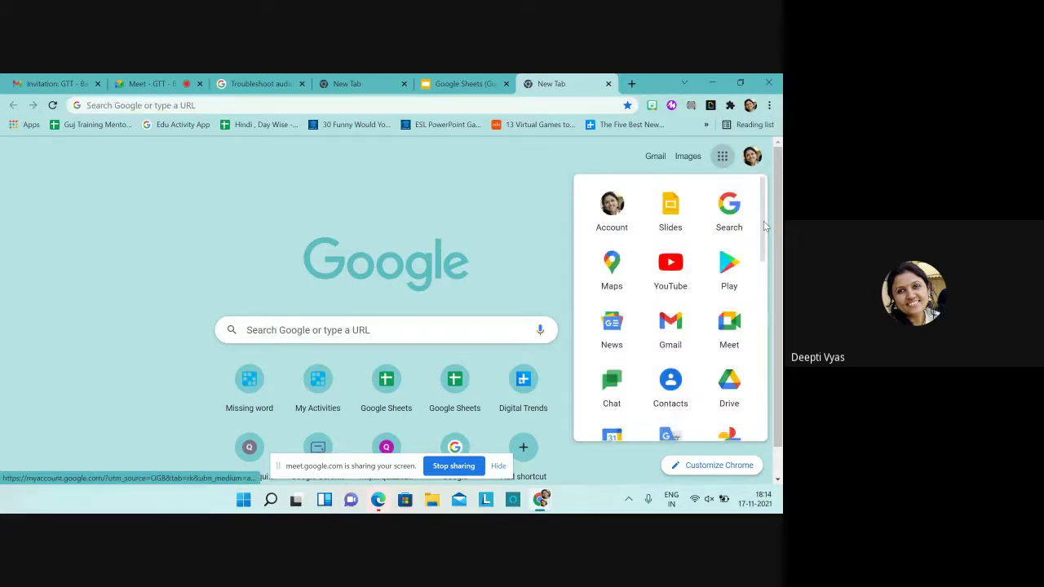
{"action": "left_click_drag", "start_coordinate": [763, 229], "coordinate": [778, 333]}
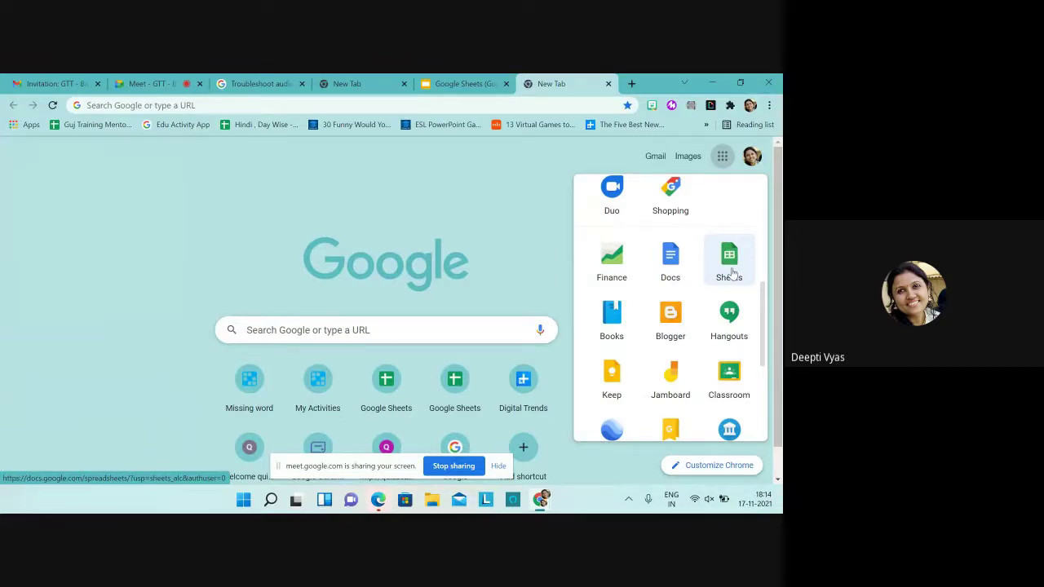
{"action": "left_click", "coordinate": [733, 273]}
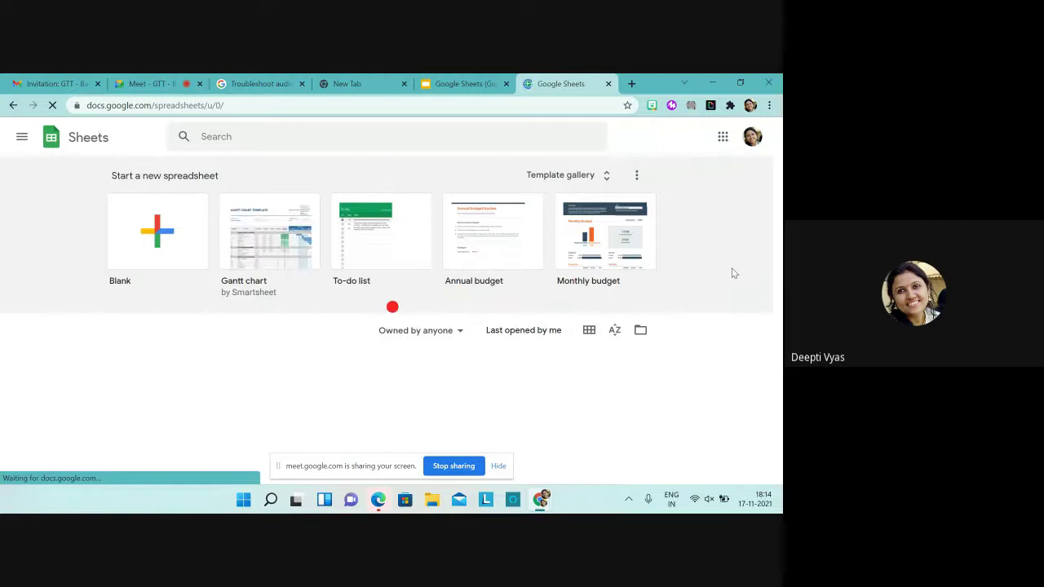
Step: Close the Sheets home tab and browse the Google apps list in the new tab to reach Drive
{"action": "left_click", "coordinate": [608, 84]}
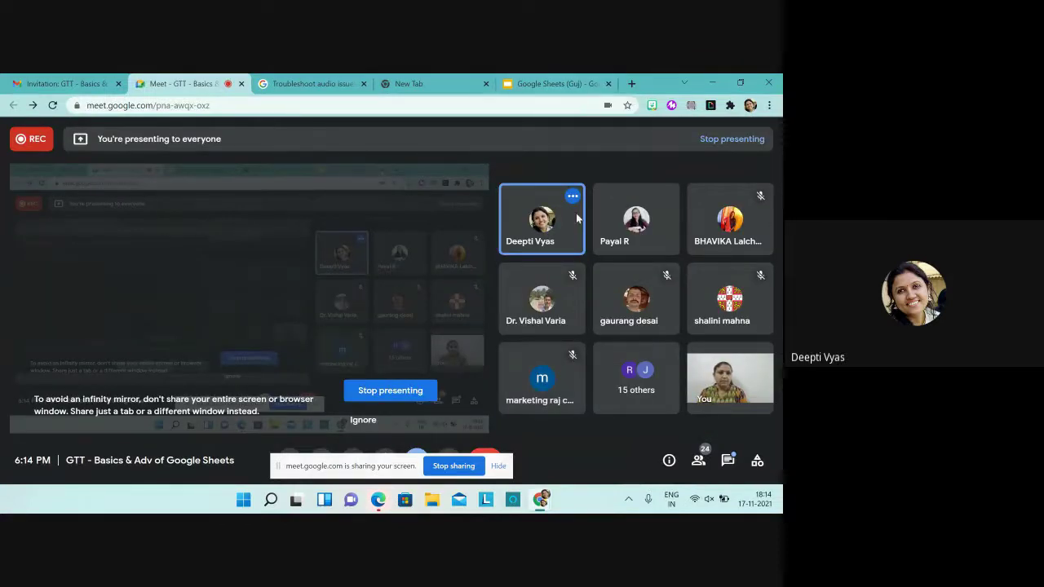
{"action": "left_click", "coordinate": [460, 85]}
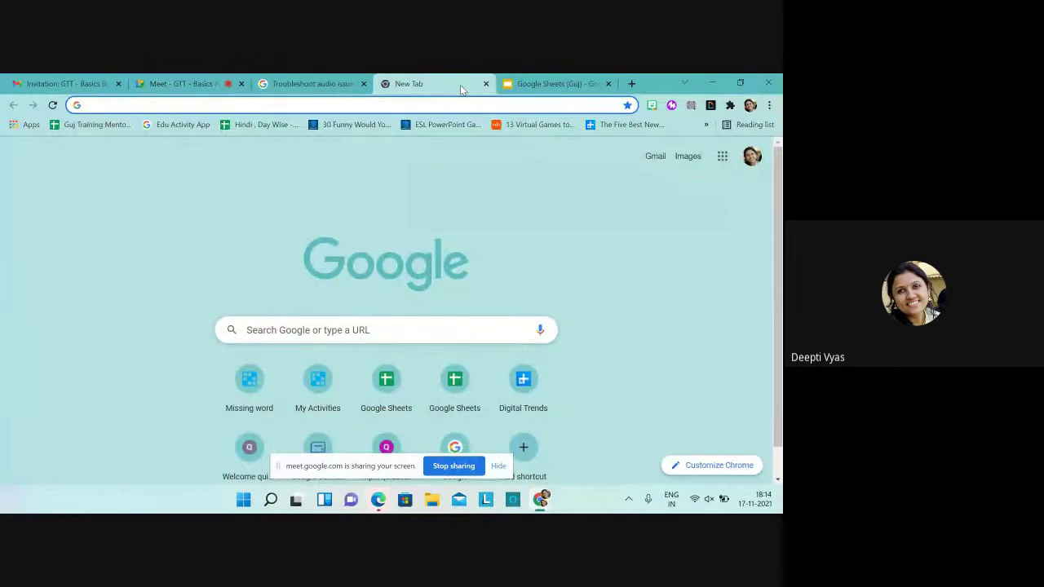
{"action": "left_click", "coordinate": [722, 160]}
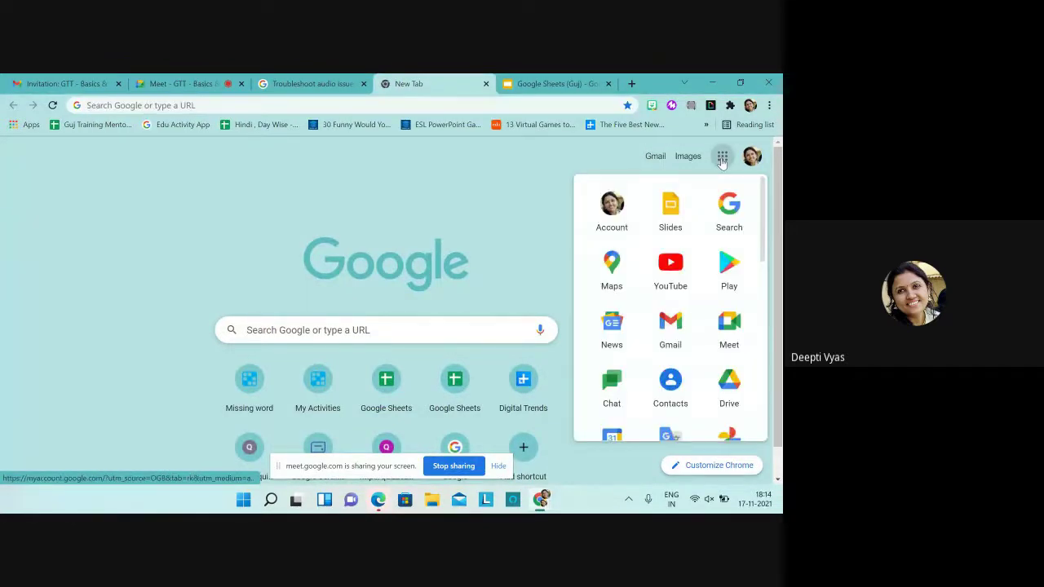
{"action": "scroll", "coordinate": [671, 310], "scroll_direction": "down", "scroll_amount": 3}
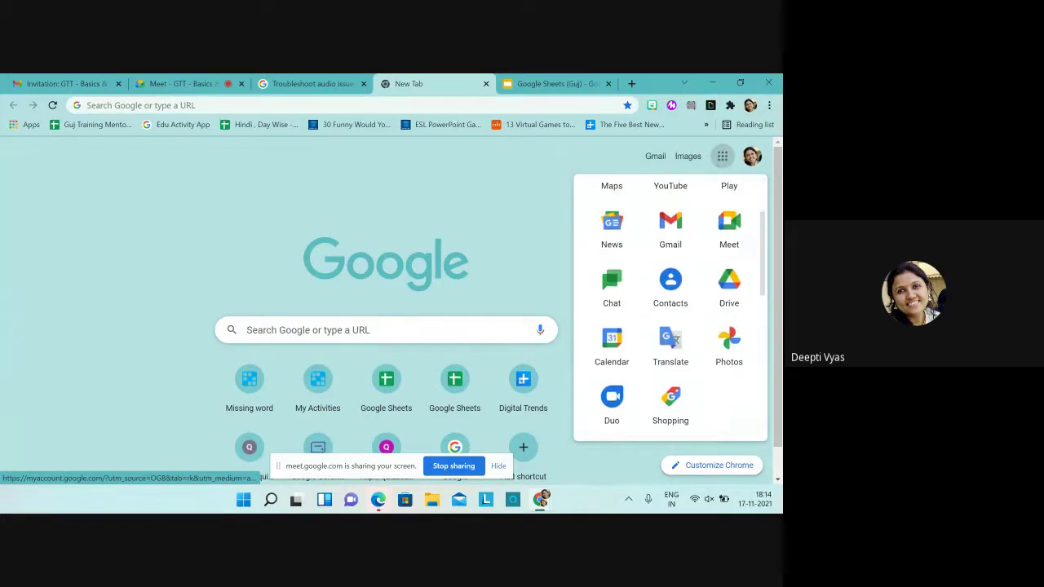
{"action": "scroll", "coordinate": [670, 310], "scroll_direction": "down", "scroll_amount": 3}
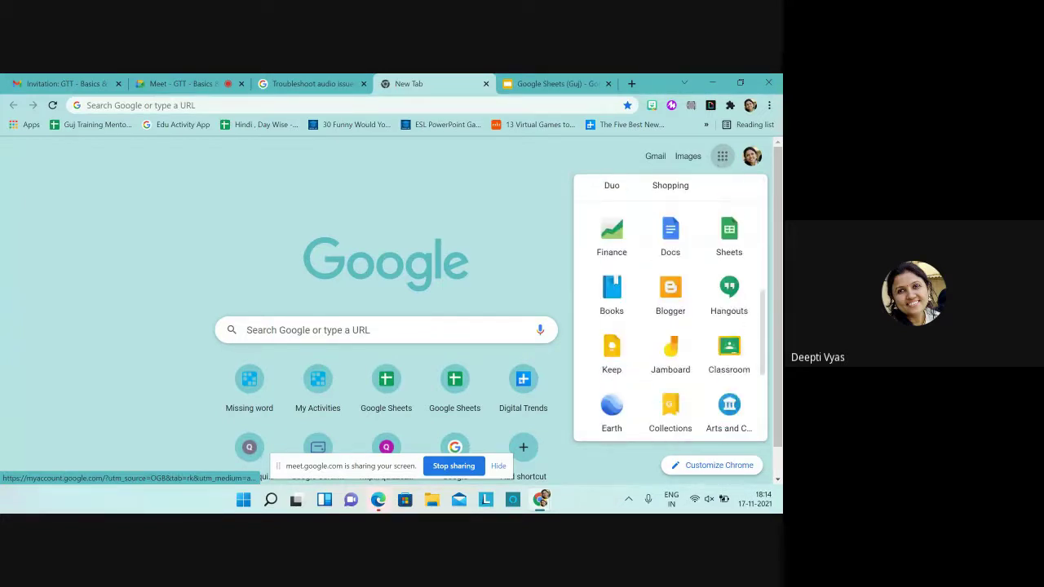
{"action": "scroll", "coordinate": [670, 310], "scroll_direction": "down", "scroll_amount": 3}
{"action": "scroll", "coordinate": [726, 383], "scroll_direction": "up", "scroll_amount": 3}
{"action": "scroll", "coordinate": [726, 383], "scroll_direction": "up", "scroll_amount": 3}
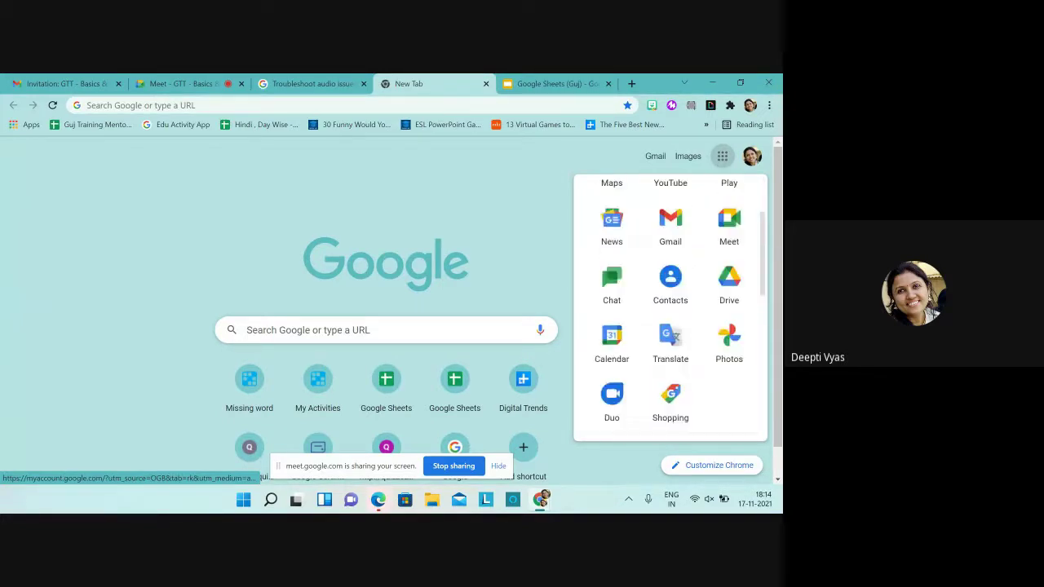
{"action": "scroll", "coordinate": [726, 383], "scroll_direction": "up", "scroll_amount": 2}
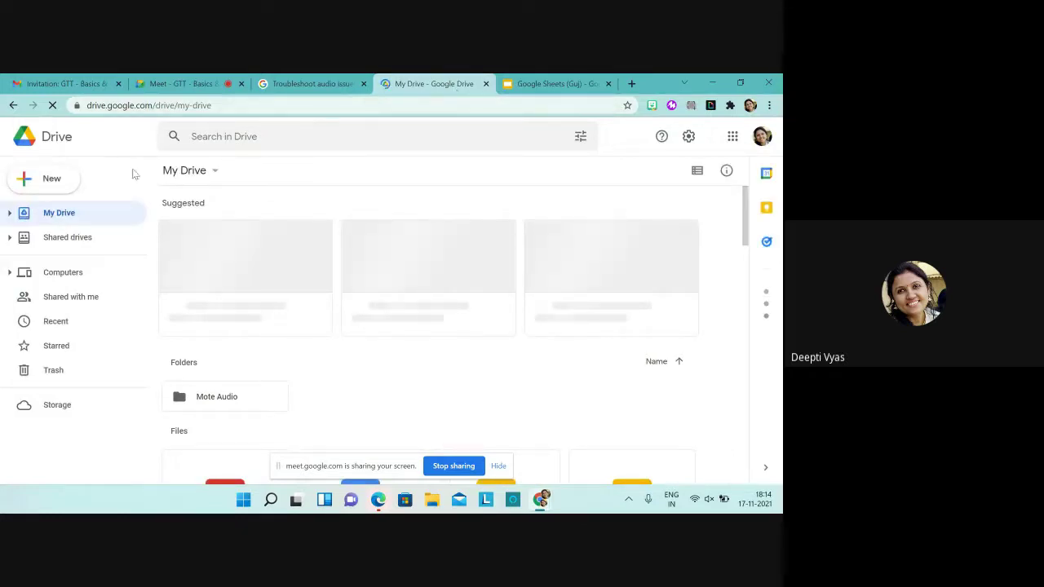
Step: Create a new Google Sheets spreadsheet from Drive, close it, and open a blank tab
{"action": "left_click", "coordinate": [52, 190]}
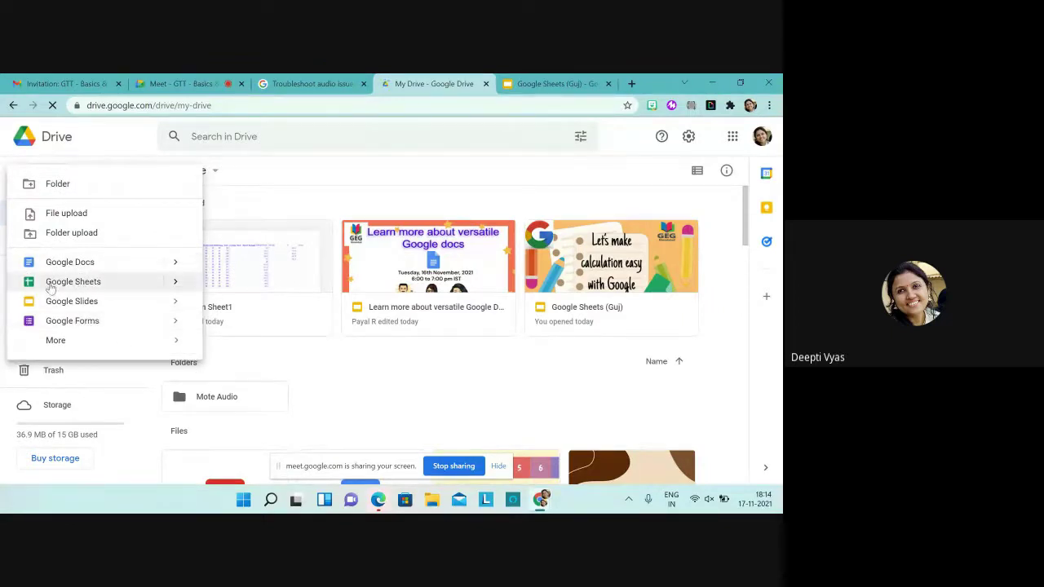
{"action": "left_click", "coordinate": [147, 287]}
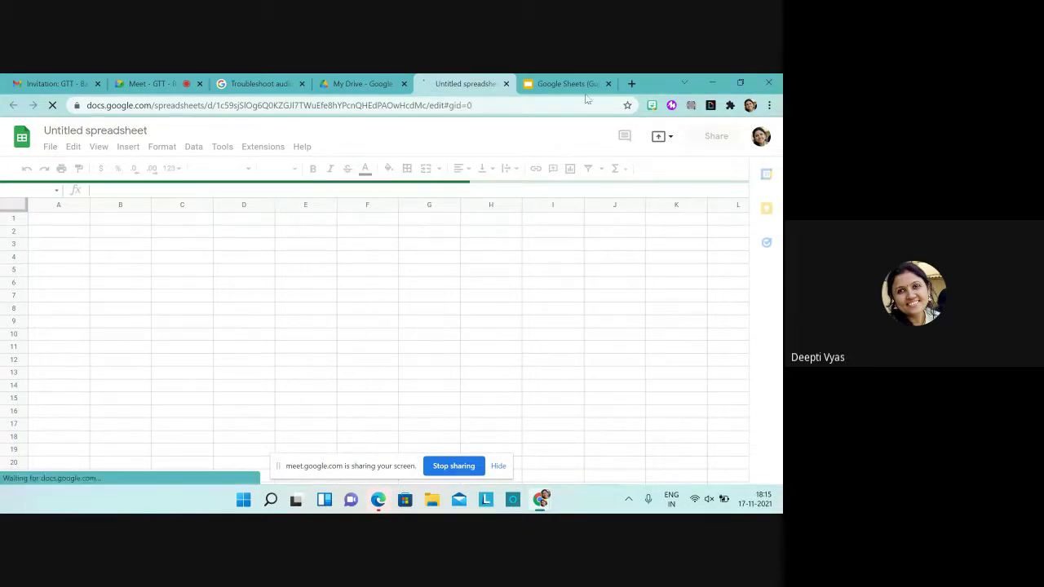
{"action": "left_click", "coordinate": [506, 83]}
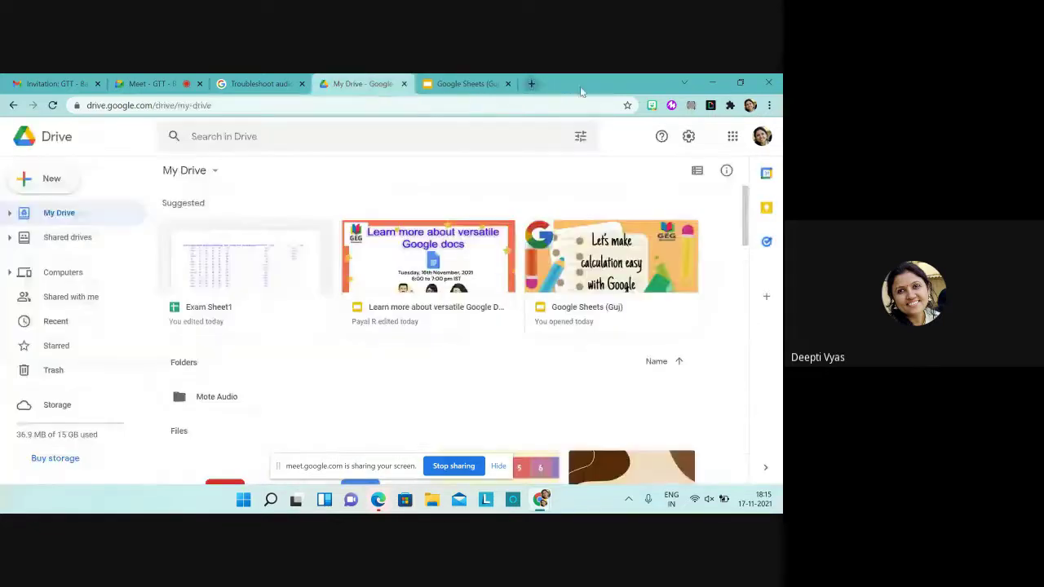
{"action": "left_click", "coordinate": [543, 83]}
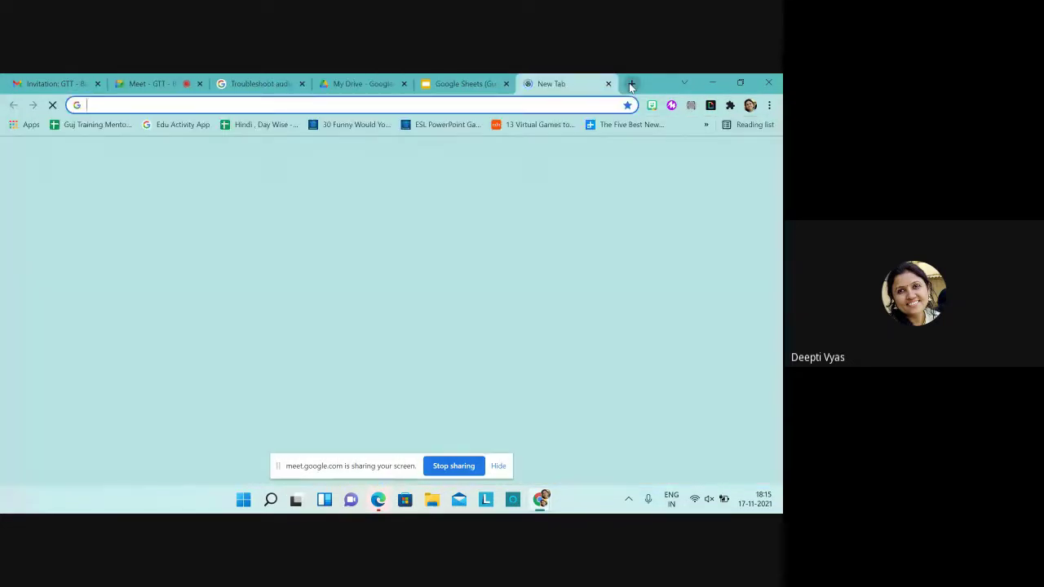
Step: Go to doc.google.com/spreadsheet, then put the cursor at the end of the failed address
{"action": "left_click", "coordinate": [204, 101]}
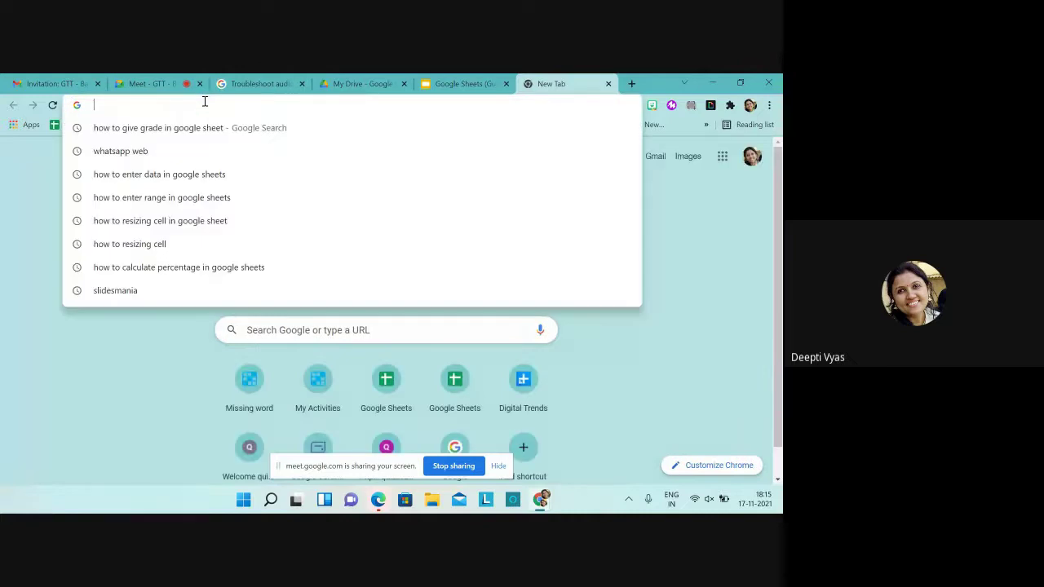
{"action": "type", "text": "doc."}
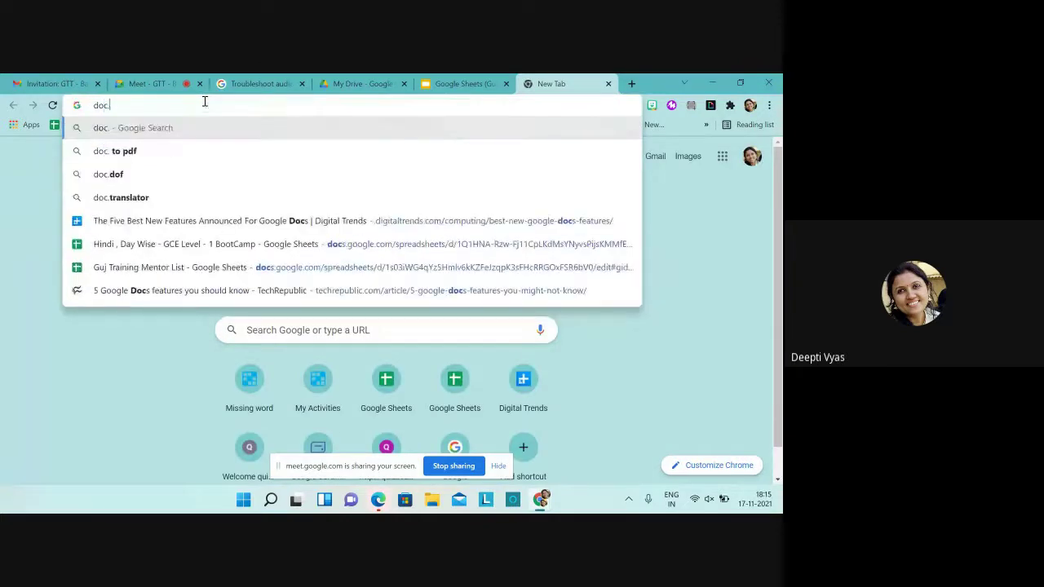
{"action": "type", "text": "google"}
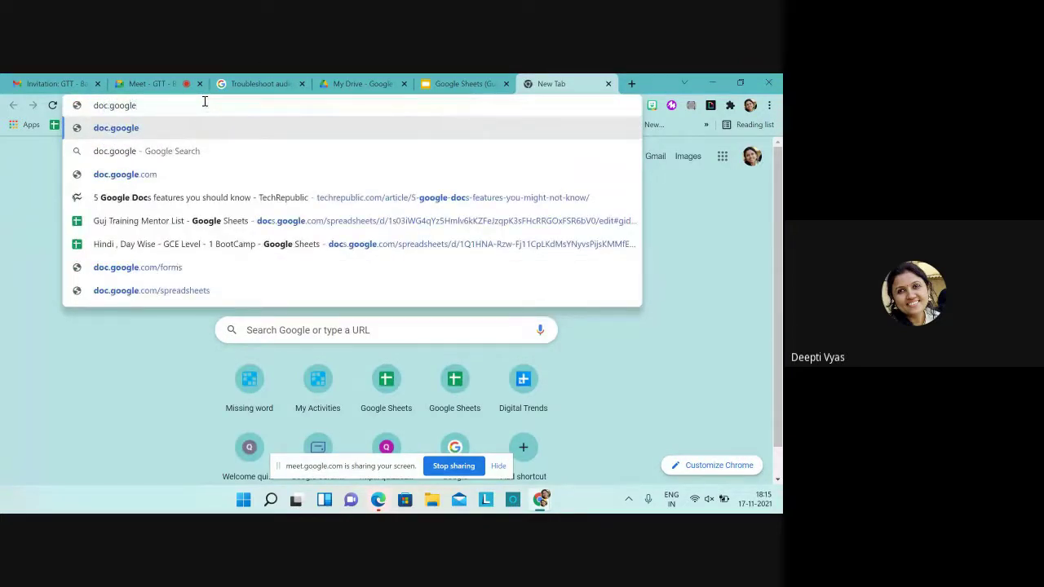
{"action": "type", "text": ".com"}
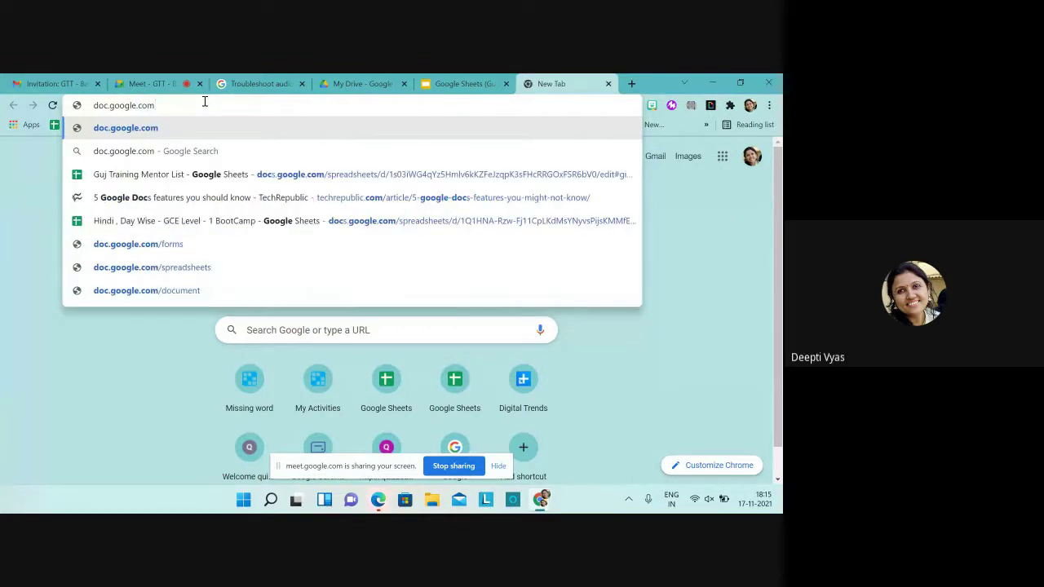
{"action": "type", "text": "/spread"}
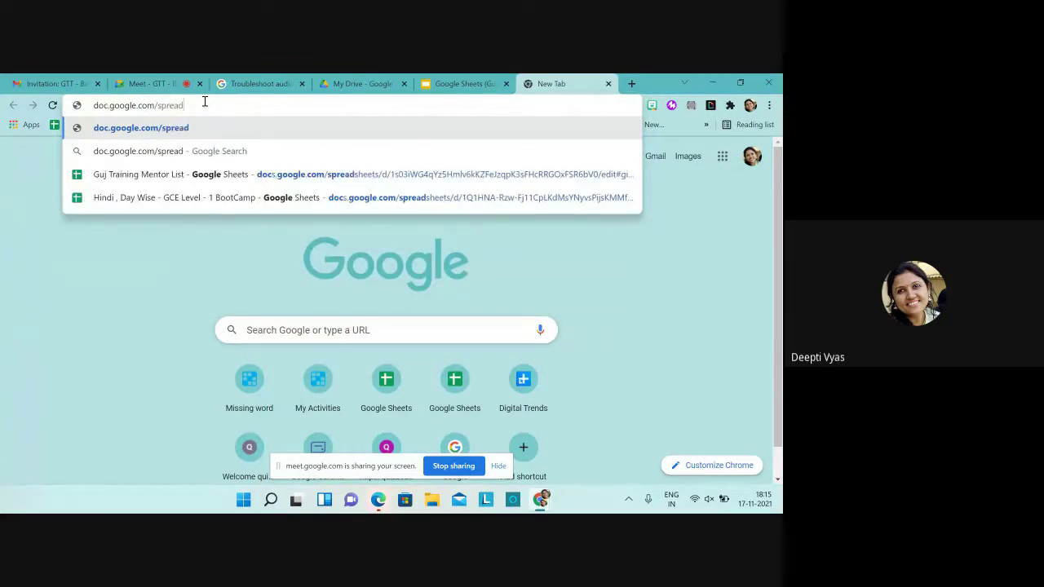
{"action": "type", "text": "sheet"}
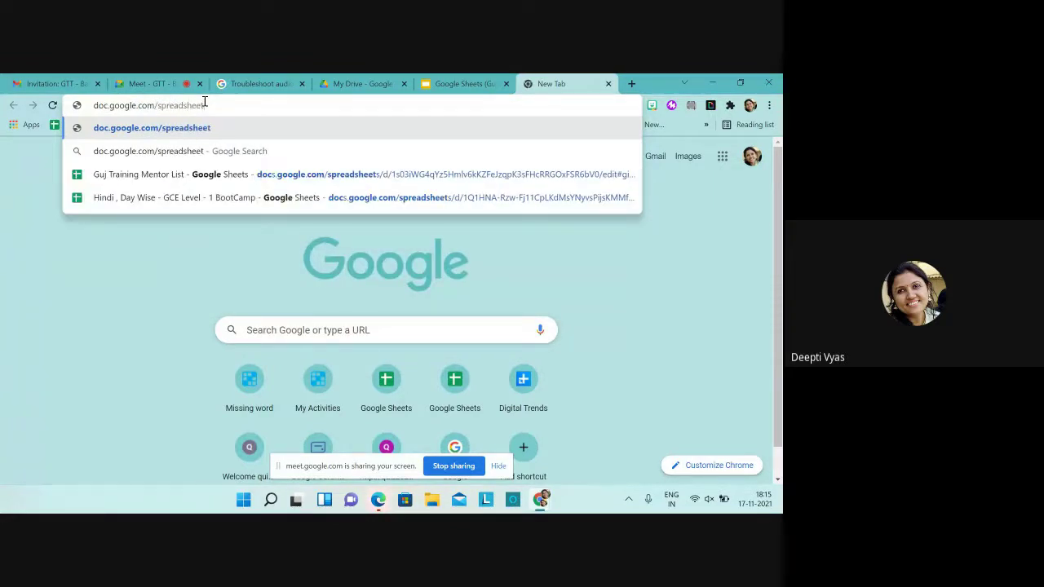
{"action": "key", "text": "Return"}
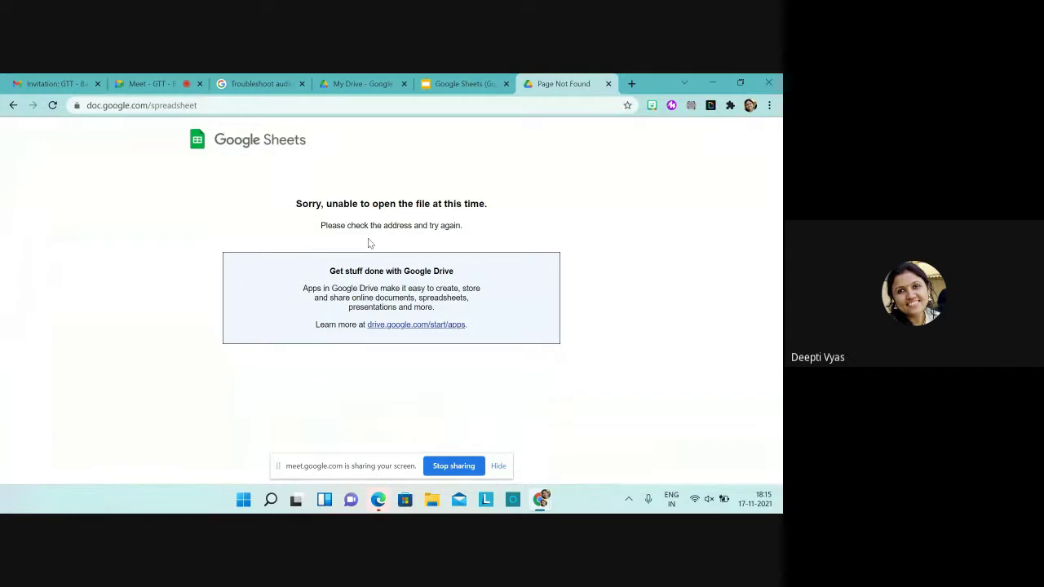
{"action": "left_click", "coordinate": [205, 105]}
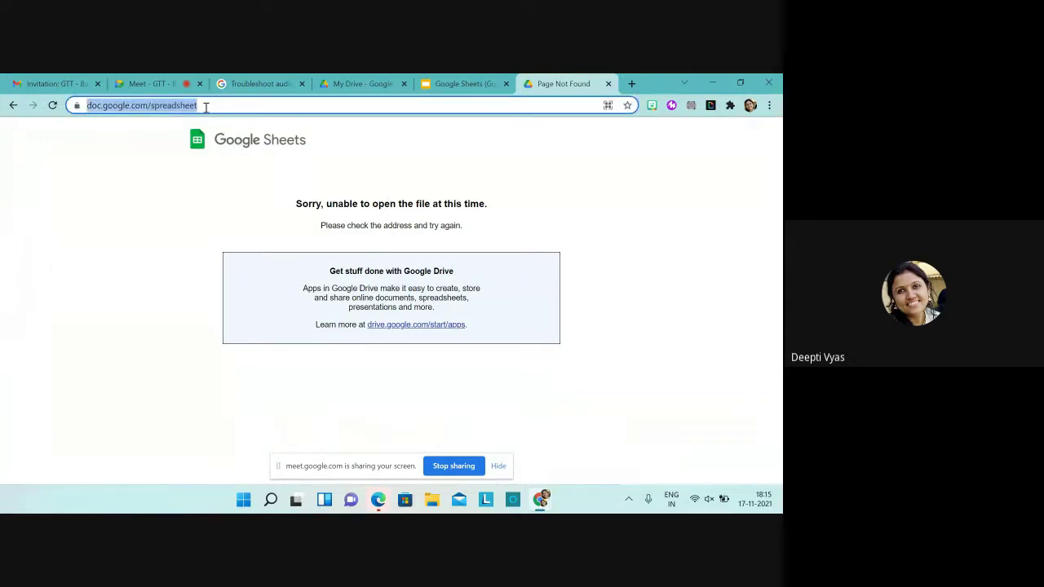
{"action": "key", "text": "End"}
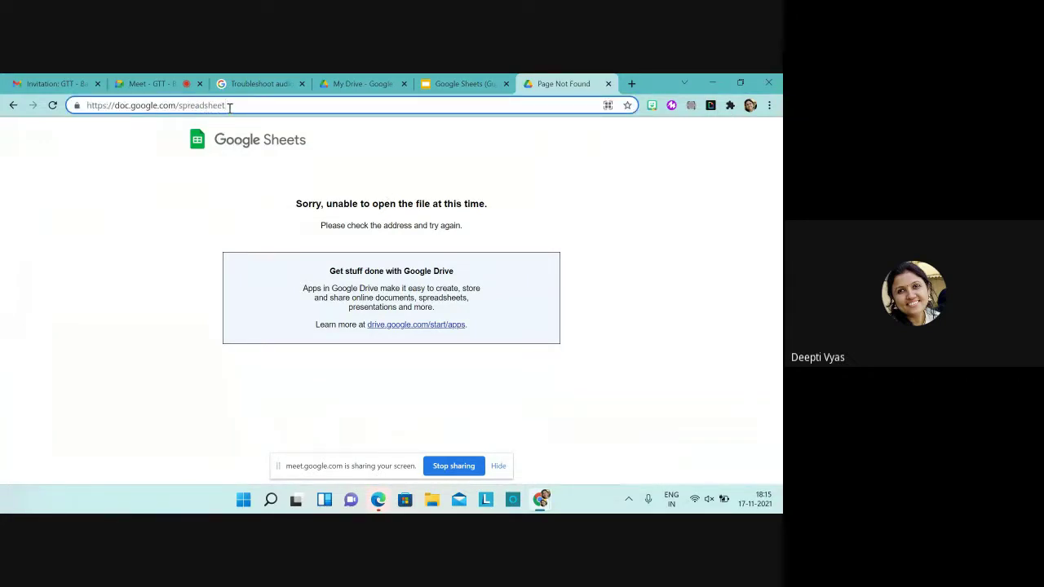
Step: Load doc.google.com/spreadsheets and start a new blank spreadsheet from the Sheets home page
{"action": "type", "text": "s"}
{"action": "left_click", "coordinate": [223, 131]}
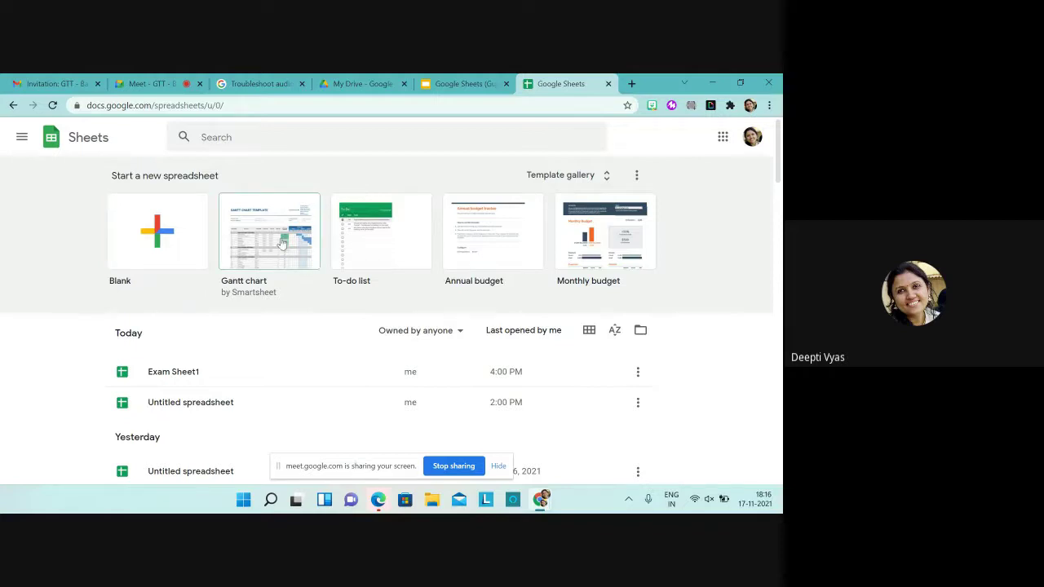
{"action": "left_click", "coordinate": [608, 244]}
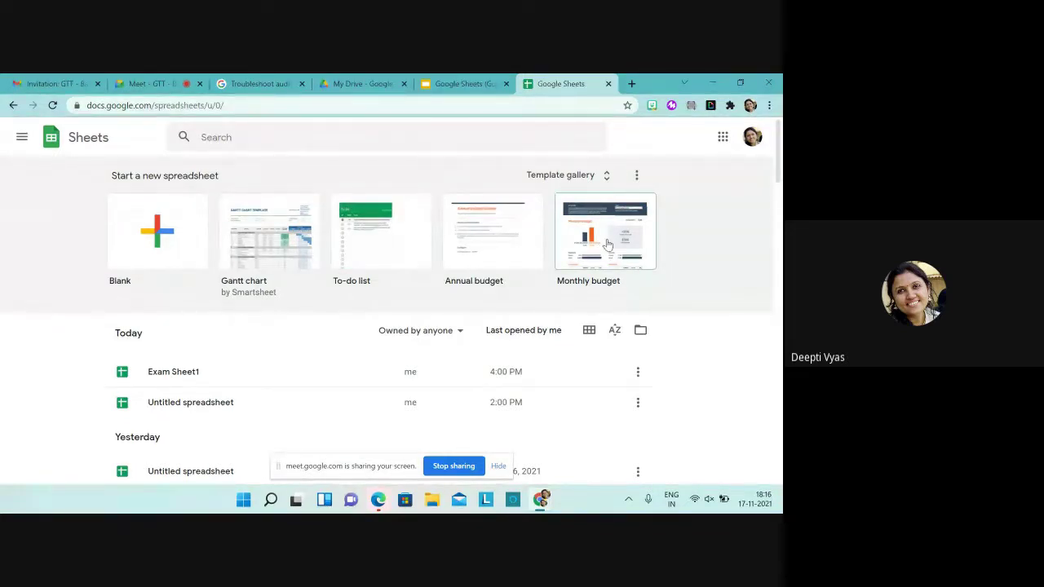
{"action": "left_click", "coordinate": [180, 235]}
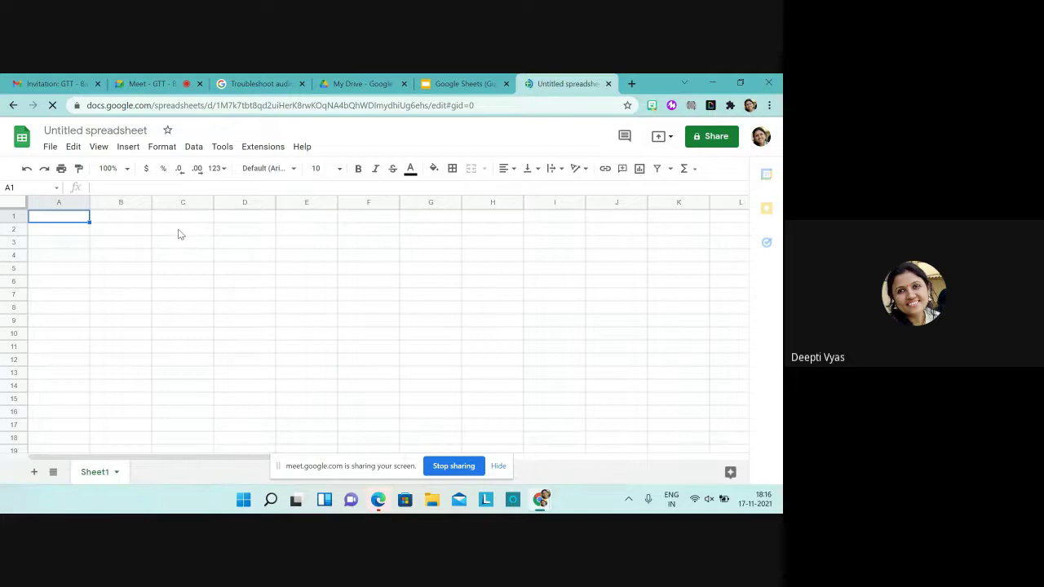
{"action": "left_click", "coordinate": [148, 131]}
{"action": "key", "text": "BackSpace"}
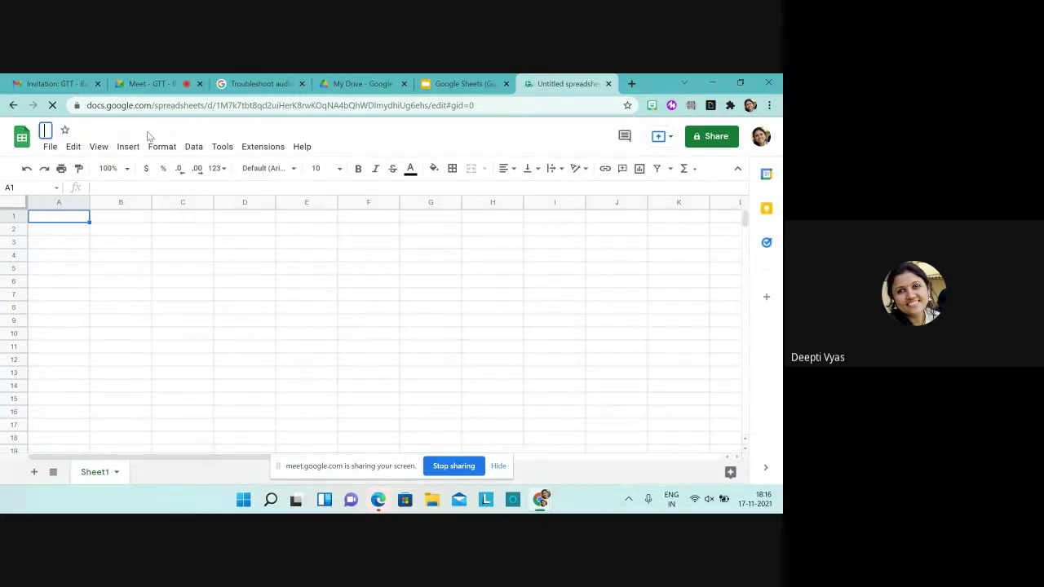
{"action": "type", "text": "Demo "}
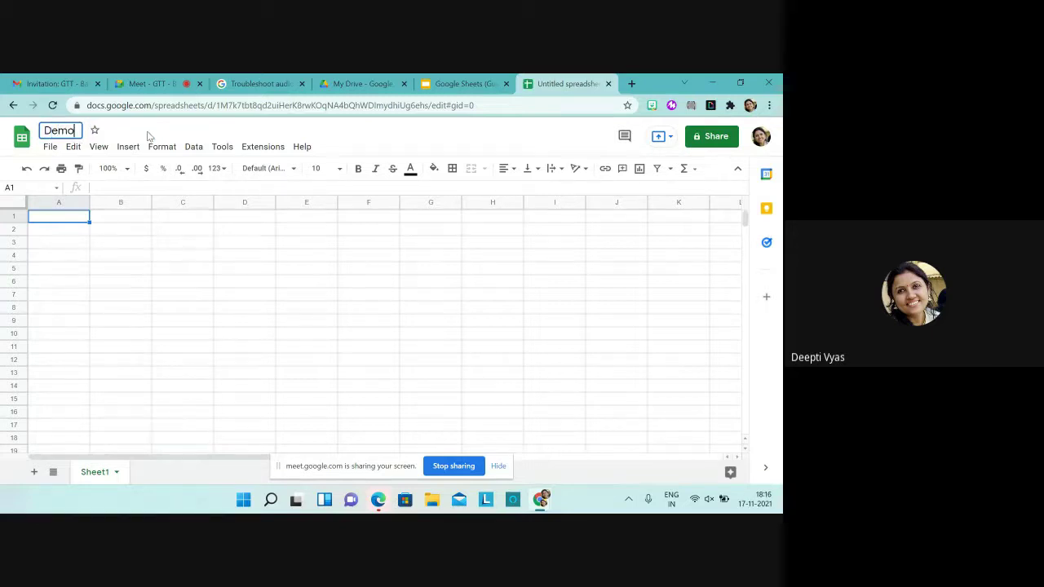
{"action": "type", "text": "sheet"}
{"action": "left_click", "coordinate": [238, 283]}
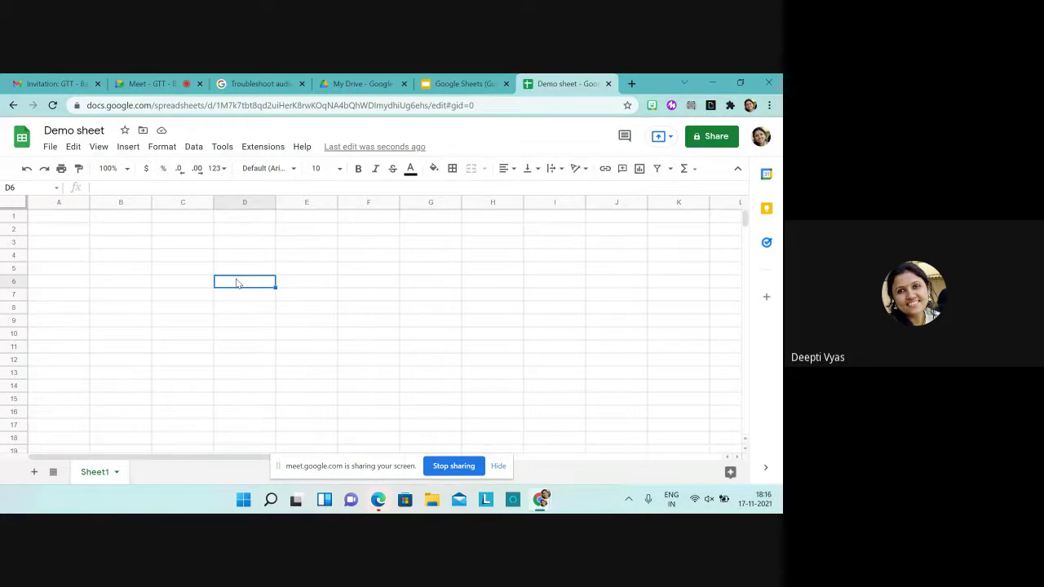
{"action": "left_click", "coordinate": [57, 219]}
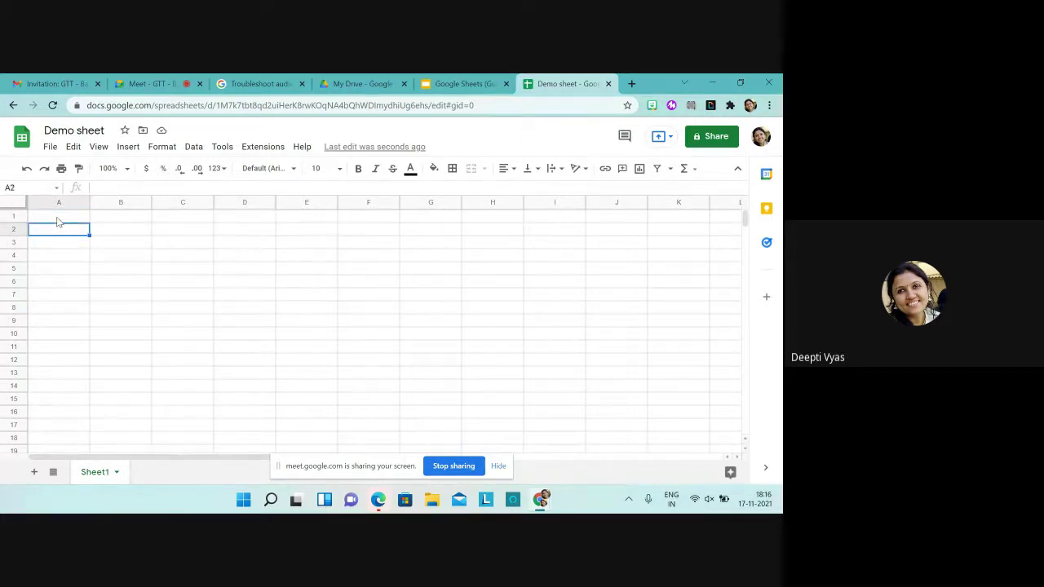
{"action": "key", "text": "Down"}
{"action": "key", "text": "Down"}
{"action": "key", "text": "Down"}
{"action": "key", "text": "Right"}
{"action": "key", "text": "Right"}
{"action": "key", "text": "Right"}
{"action": "key", "text": "Up"}
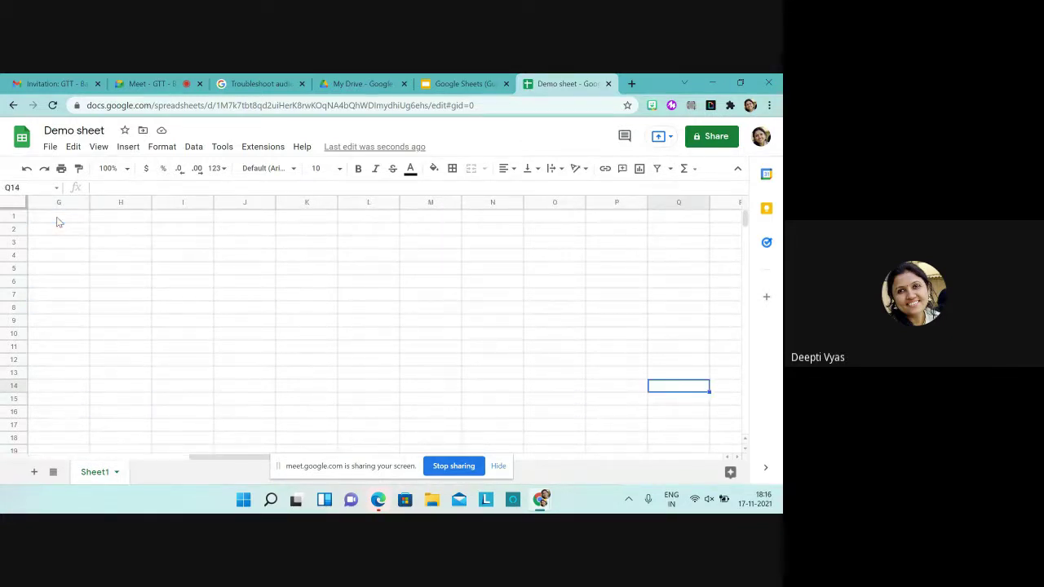
{"action": "key", "text": "Up"}
{"action": "key", "text": "Up"}
{"action": "key", "text": "Up"}
{"action": "key", "text": "Up"}
{"action": "key", "text": "Up"}
{"action": "key", "text": "Up"}
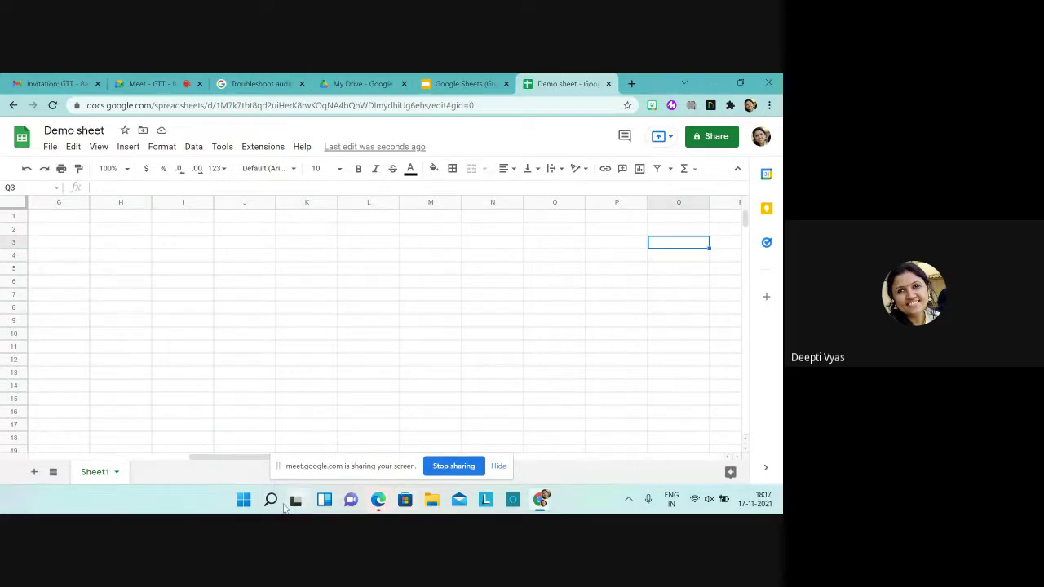
{"action": "left_click_drag", "start_coordinate": [196, 457], "coordinate": [32, 487]}
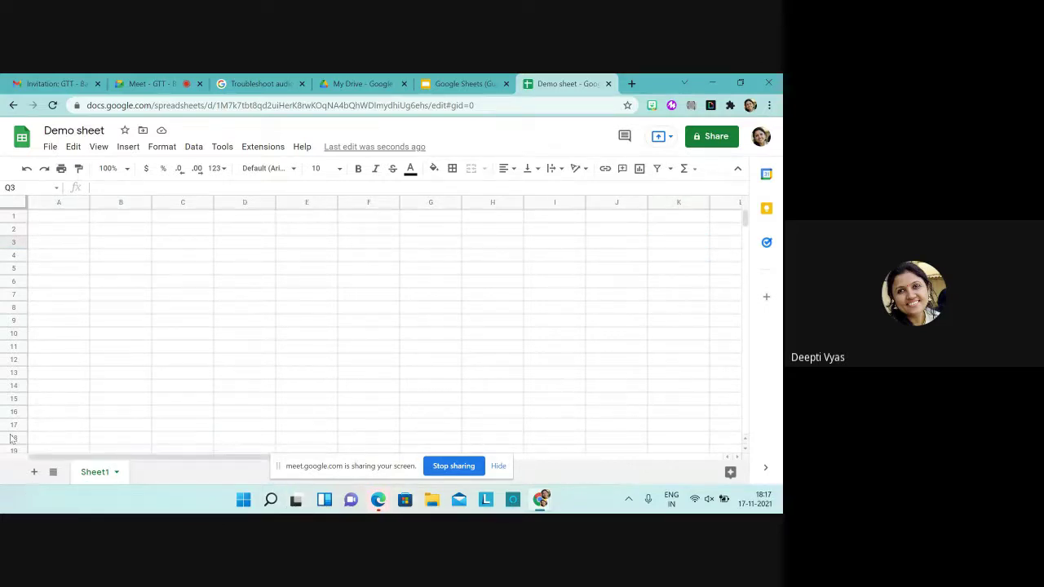
{"action": "left_click", "coordinate": [52, 206]}
{"action": "key", "text": "shift+Right"}
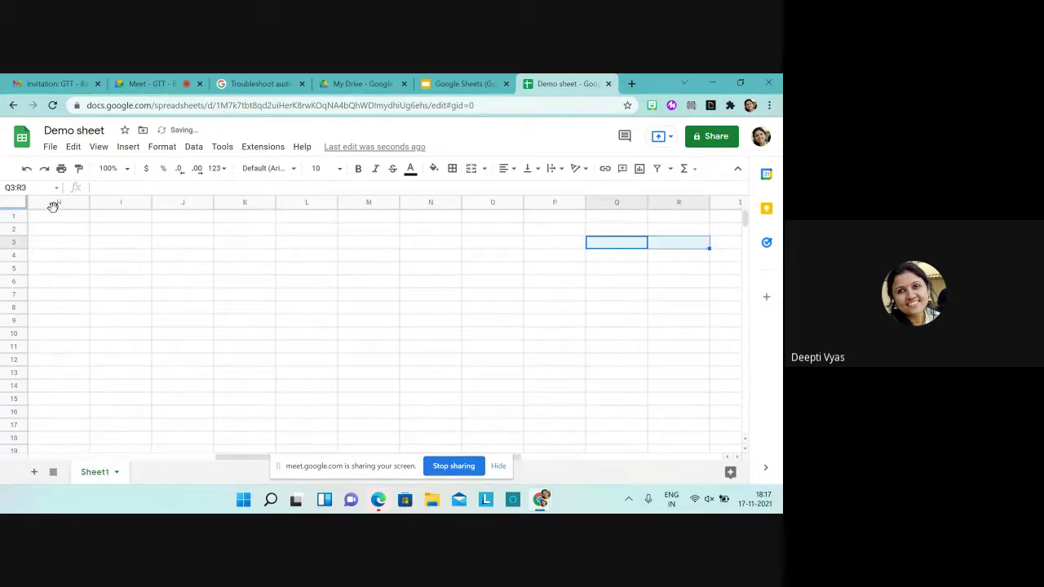
{"action": "key", "text": "Right"}
{"action": "key", "text": "ctrl+Right"}
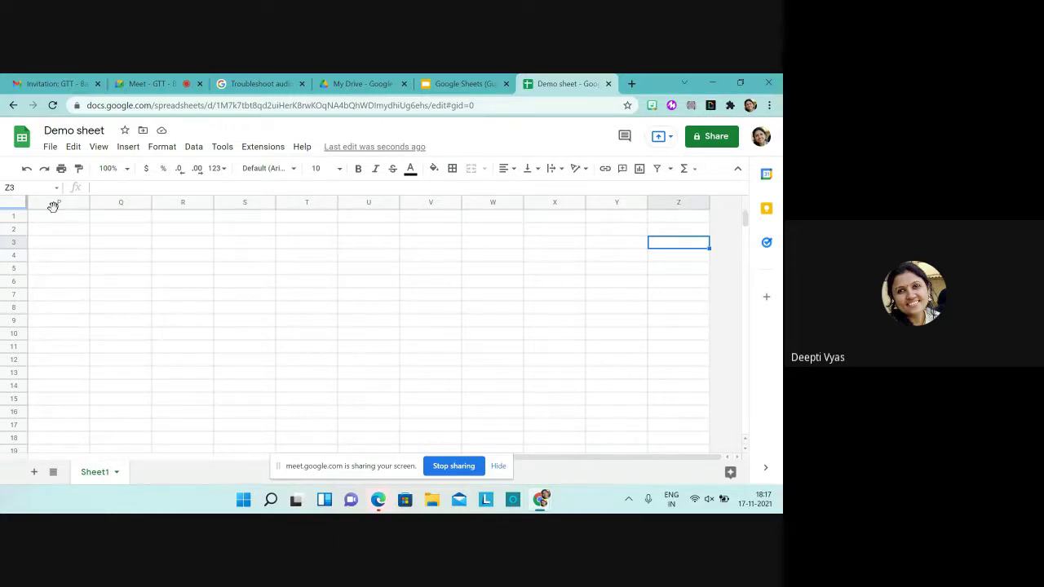
{"action": "left_click", "coordinate": [15, 216]}
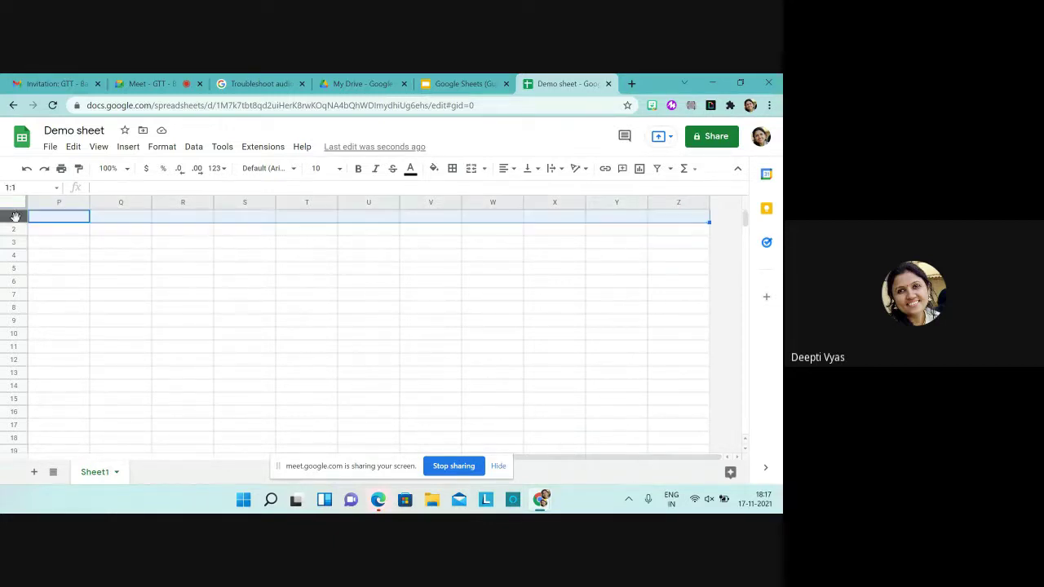
{"action": "key", "text": "Down"}
{"action": "key", "text": "Down"}
{"action": "key", "text": "Down"}
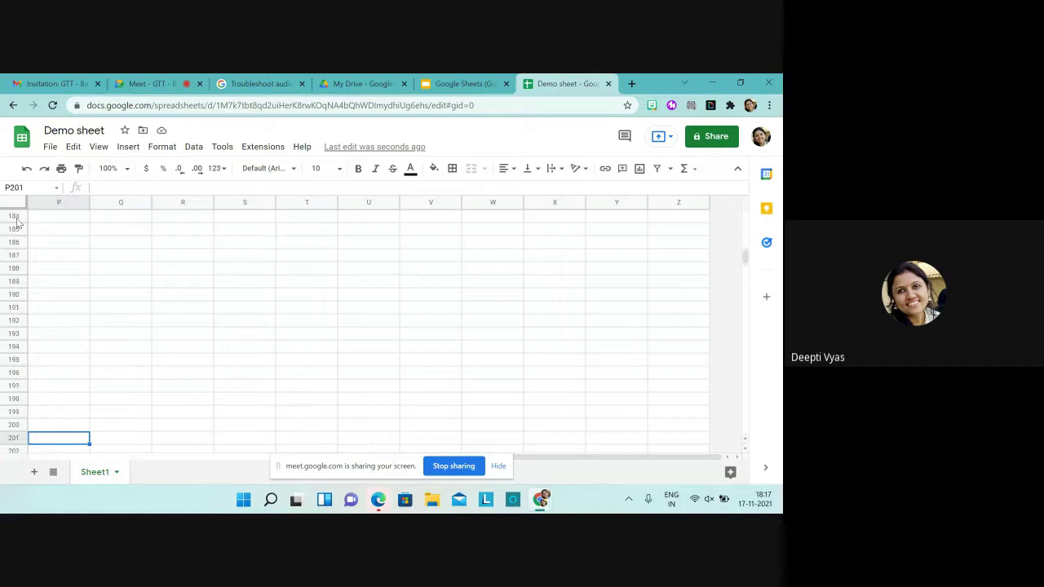
{"action": "key", "text": "Down"}
{"action": "key", "text": "Down"}
{"action": "key", "text": "Down"}
{"action": "key", "text": "Down"}
{"action": "key", "text": "Down"}
{"action": "key", "text": "Down"}
{"action": "key", "text": "Down"}
{"action": "key", "text": "Down"}
{"action": "key", "text": "Down"}
{"action": "key", "text": "Down"}
{"action": "key", "text": "Down"}
{"action": "key", "text": "Down"}
{"action": "key", "text": "Down"}
{"action": "key", "text": "Down"}
{"action": "key", "text": "Down"}
{"action": "key", "text": "Up"}
{"action": "key", "text": "Up"}
{"action": "key", "text": "Up"}
{"action": "key", "text": "Up"}
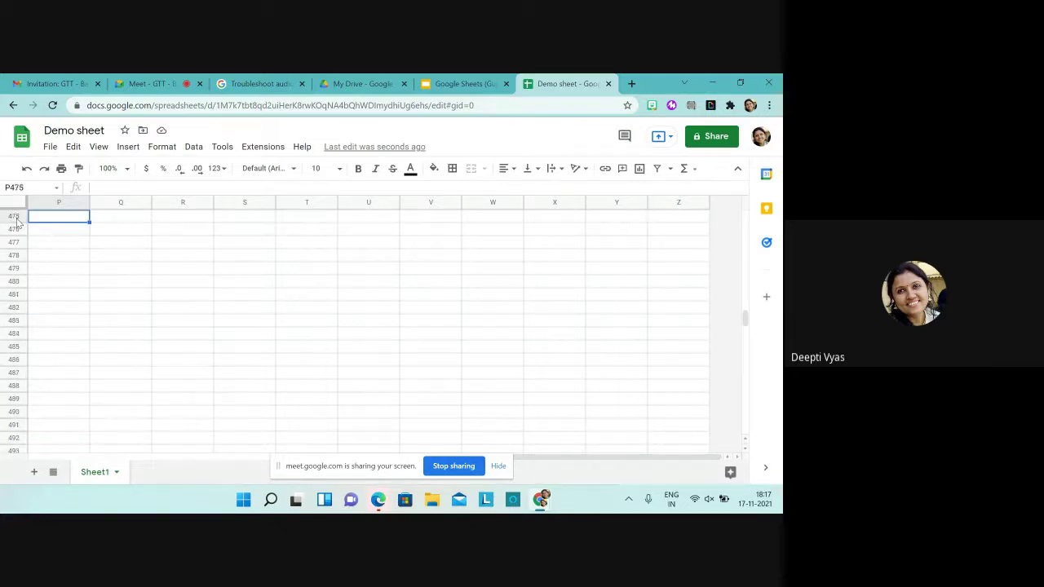
{"action": "key", "text": "Up"}
{"action": "key", "text": "Up"}
{"action": "key", "text": "Up"}
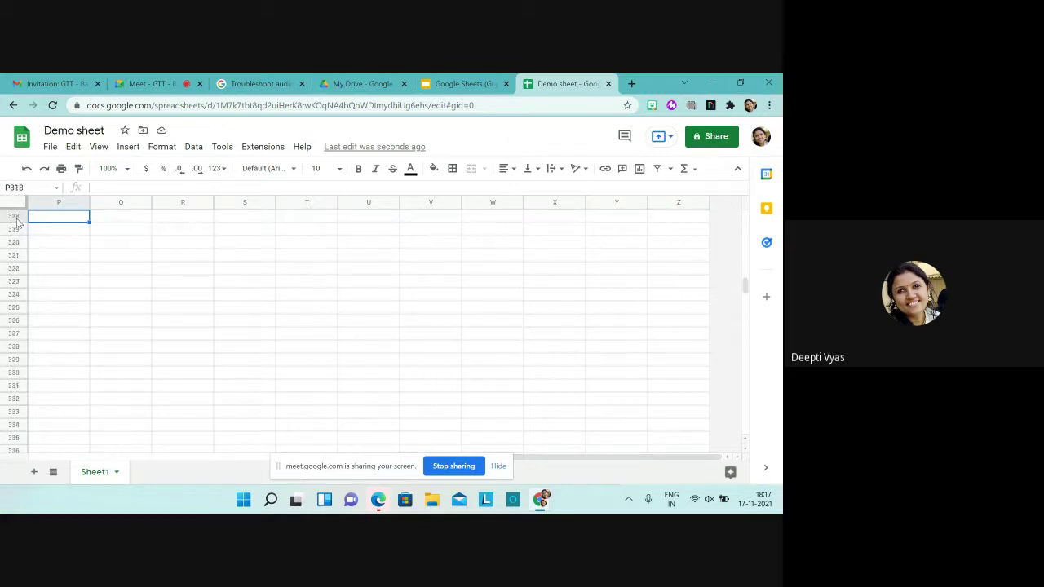
{"action": "key", "text": "Up"}
{"action": "key", "text": "Up"}
{"action": "key", "text": "Up"}
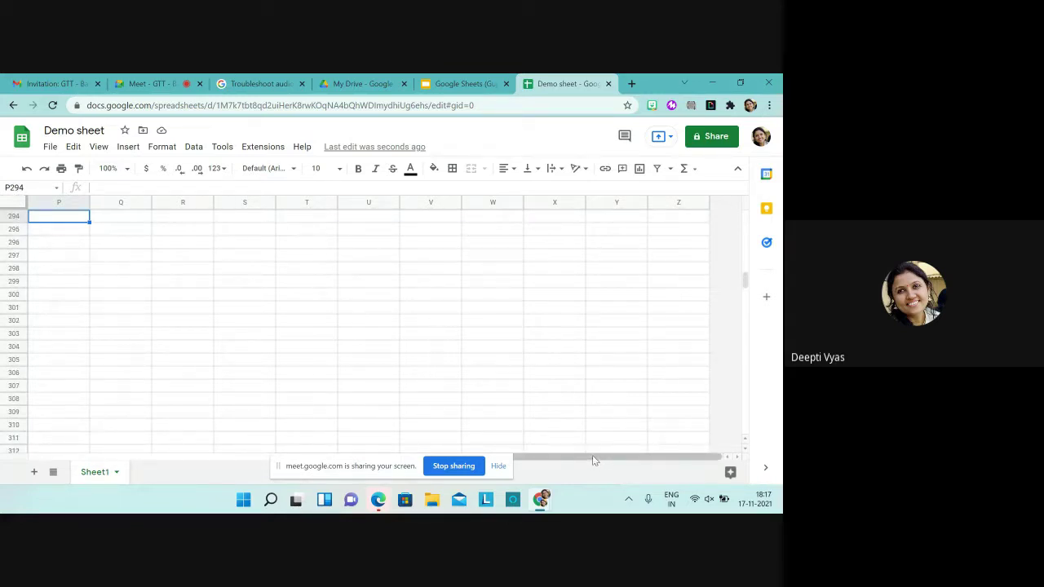
{"action": "left_click_drag", "start_coordinate": [592, 455], "coordinate": [157, 483]}
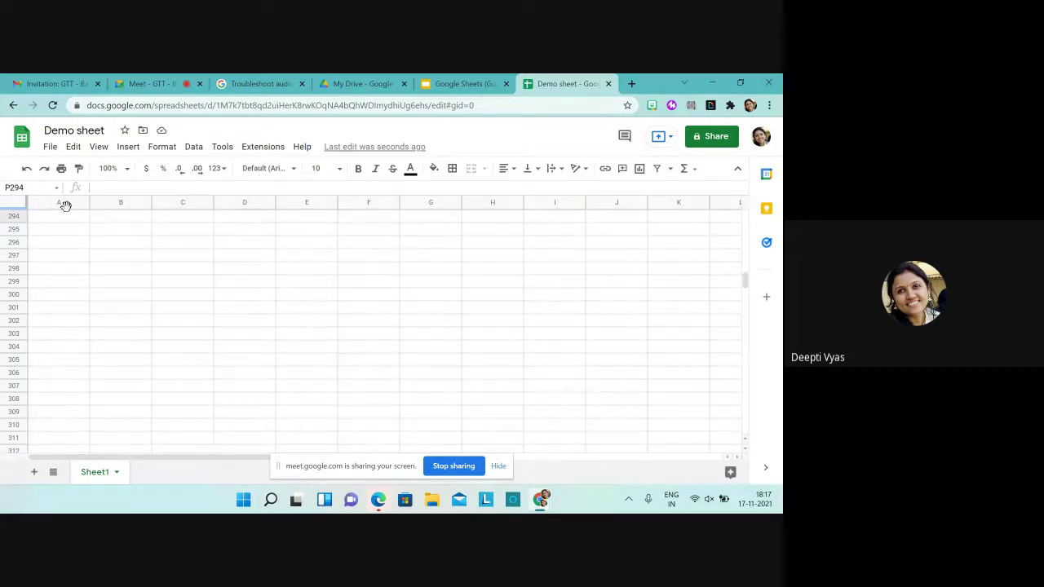
{"action": "left_click_drag", "start_coordinate": [66, 205], "coordinate": [82, 205]}
{"action": "left_click", "coordinate": [79, 217]}
Step: Insert one blank row above row 294 and scroll to the bottom of the sheet
{"action": "right_click", "coordinate": [79, 221]}
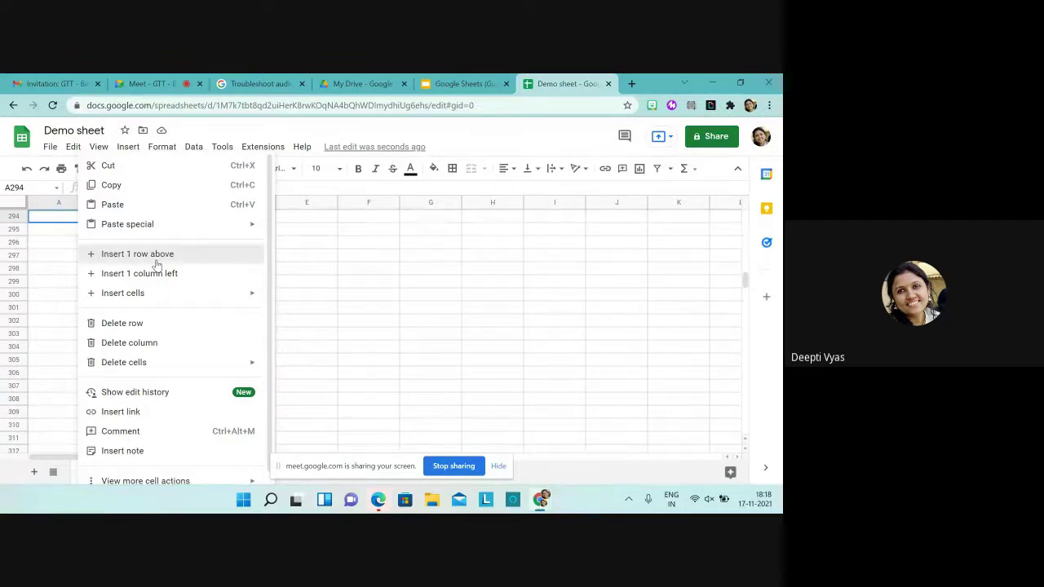
{"action": "left_click", "coordinate": [155, 259]}
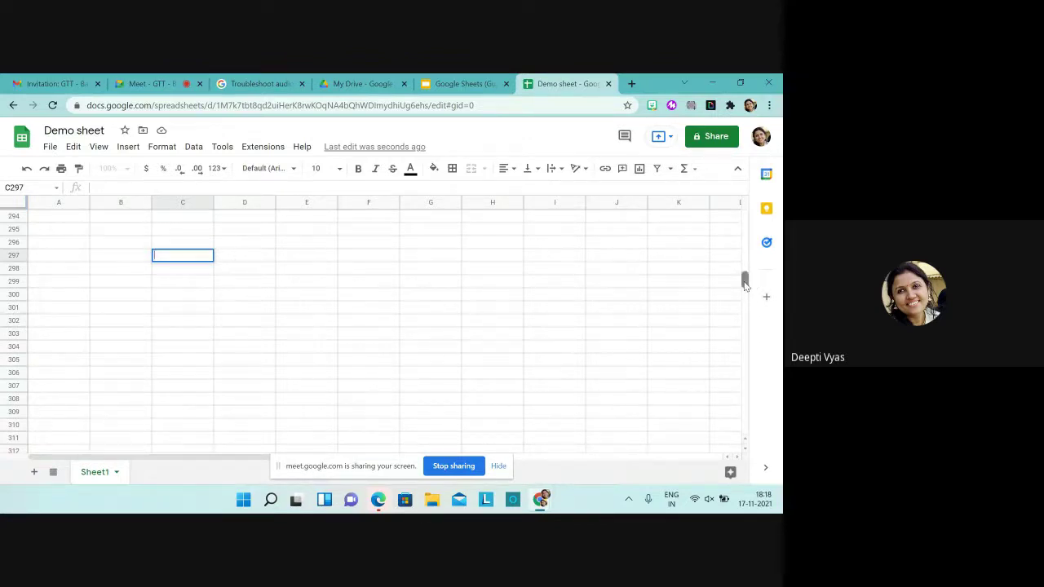
{"action": "left_click_drag", "start_coordinate": [744, 282], "coordinate": [734, 447]}
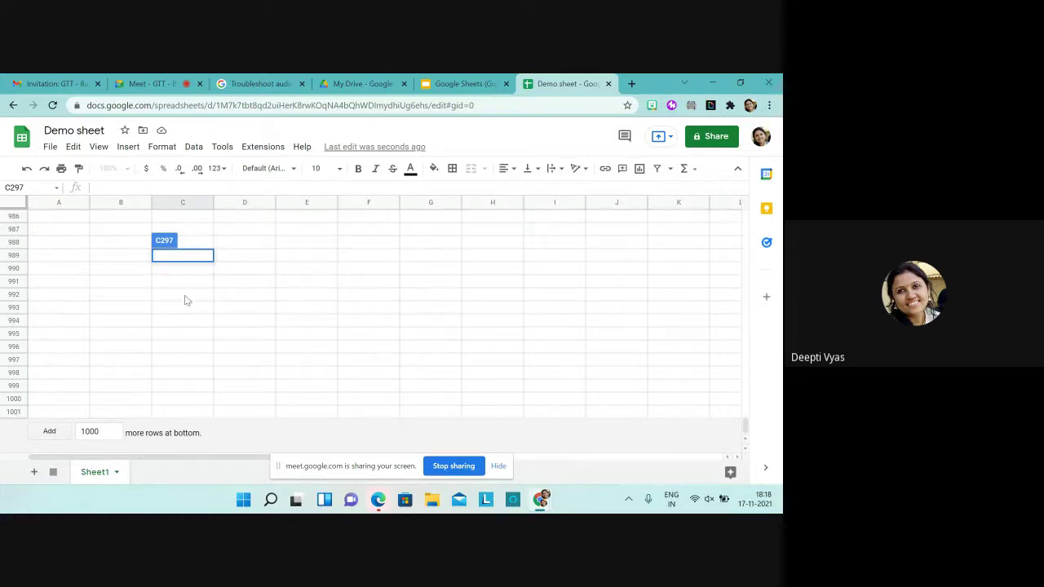
{"action": "left_click", "coordinate": [226, 203]}
Step: Insert a blank column right of column D and scroll to the sheet's top right
{"action": "right_click", "coordinate": [226, 203]}
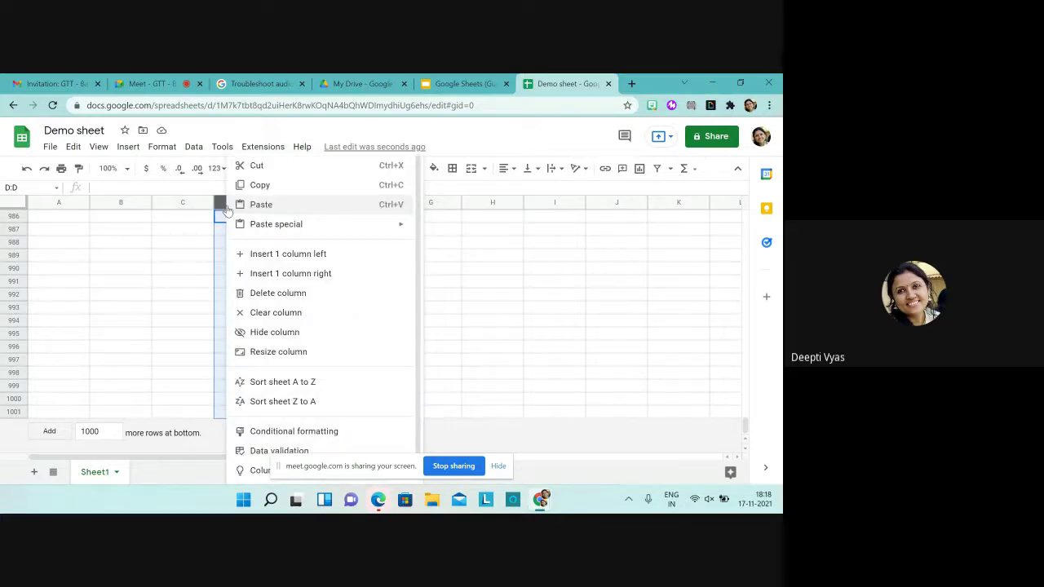
{"action": "left_click", "coordinate": [314, 275]}
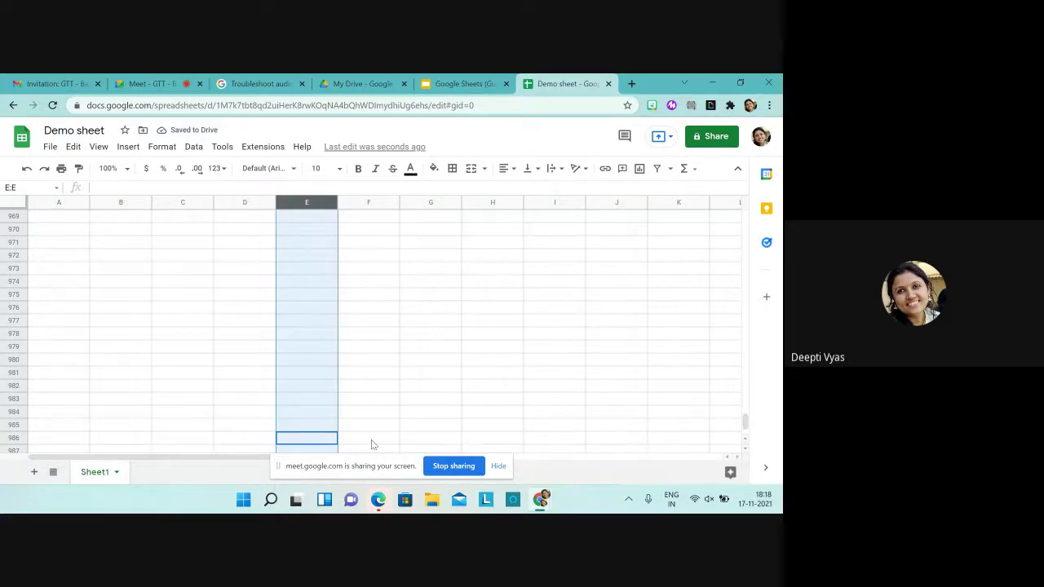
{"action": "left_click_drag", "start_coordinate": [247, 458], "coordinate": [704, 462]}
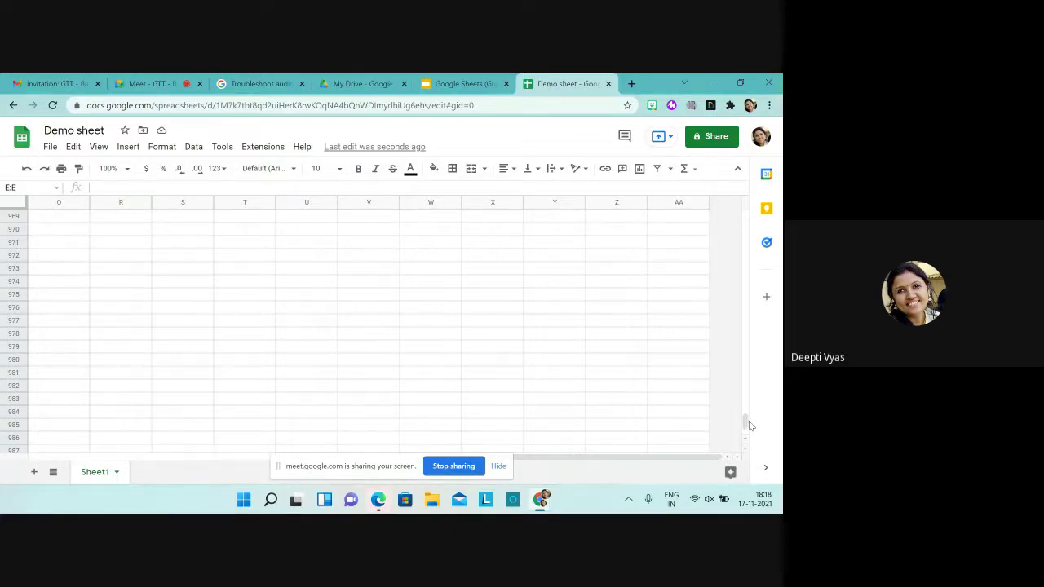
{"action": "left_click_drag", "start_coordinate": [745, 422], "coordinate": [745, 217]}
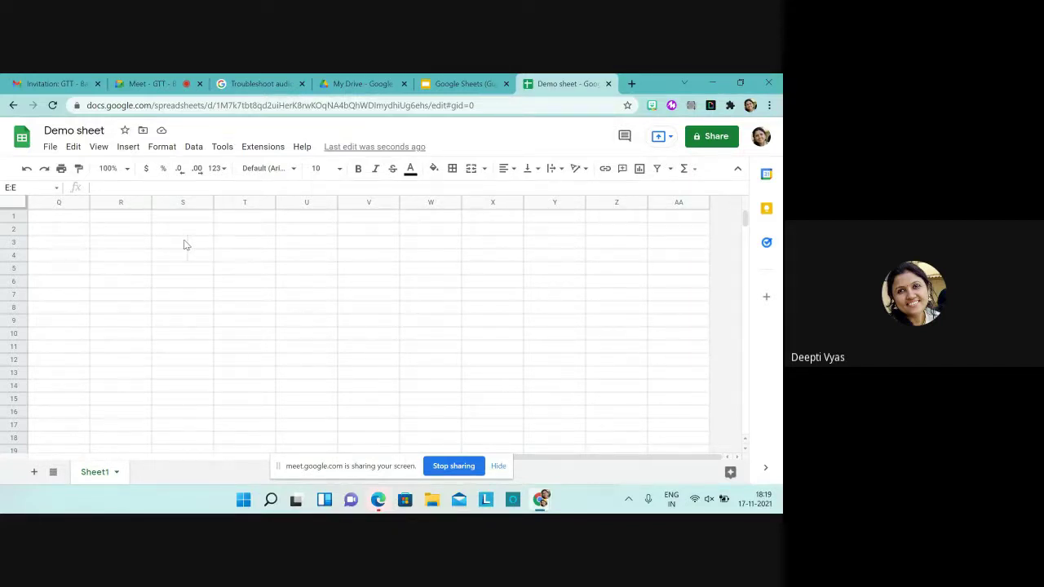
Step: Enter the headers Roll No, Student's Name and Subject in Q1, R1 and S1
{"action": "left_click", "coordinate": [65, 220]}
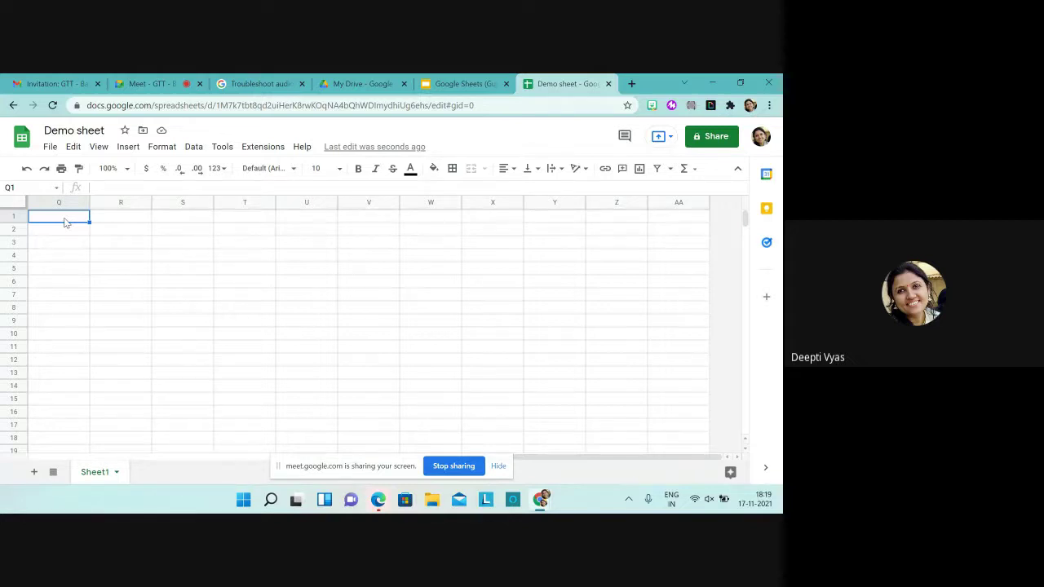
{"action": "type", "text": "Roll N"}
{"action": "type", "text": "o"}
{"action": "left_click", "coordinate": [108, 220]}
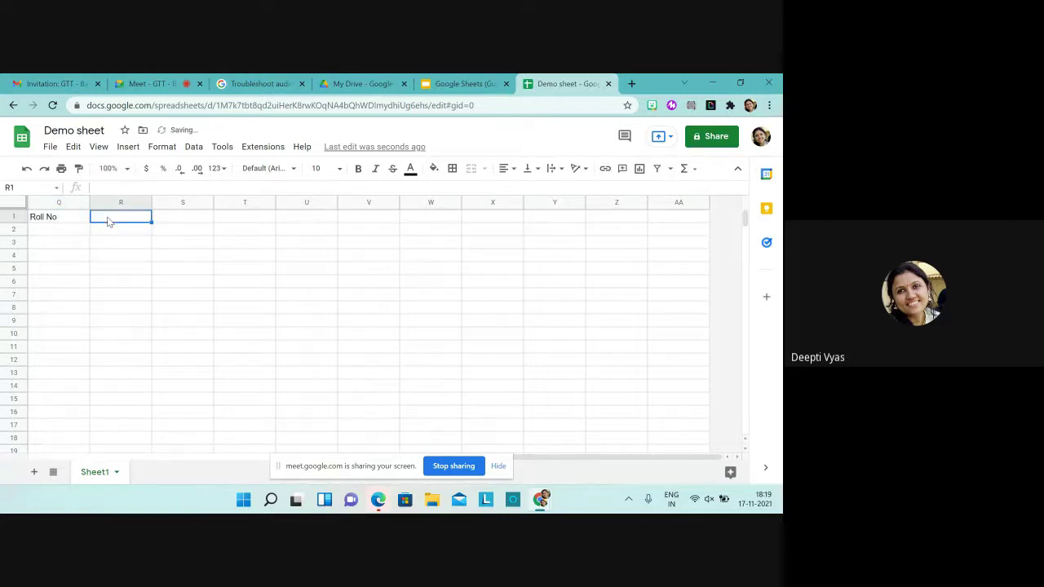
{"action": "type", "text": "Stude"}
{"action": "type", "text": "nts"}
{"action": "key", "text": "BackSpace"}
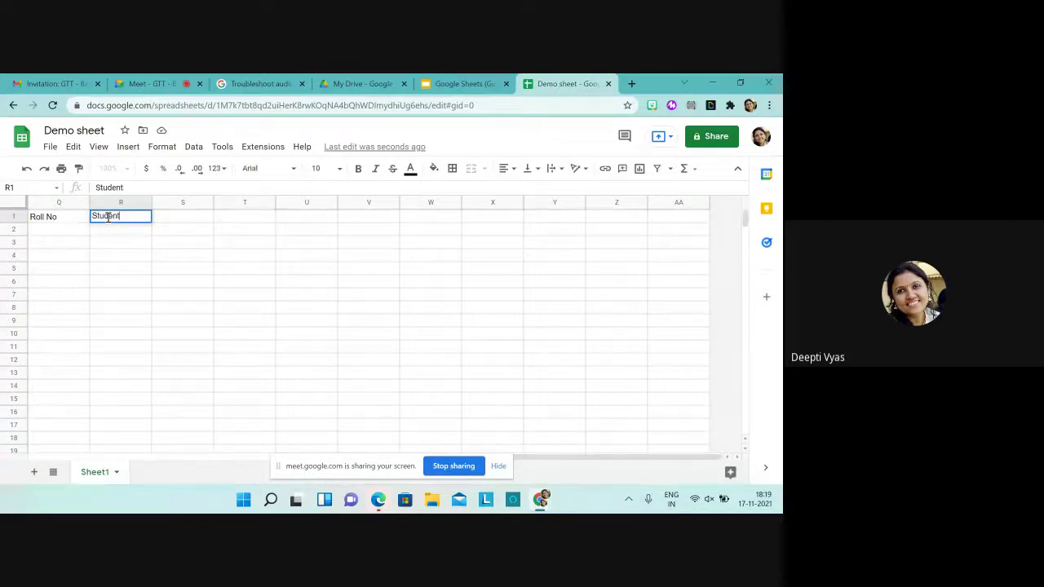
{"action": "type", "text": "'s Name"}
{"action": "left_click", "coordinate": [171, 222]}
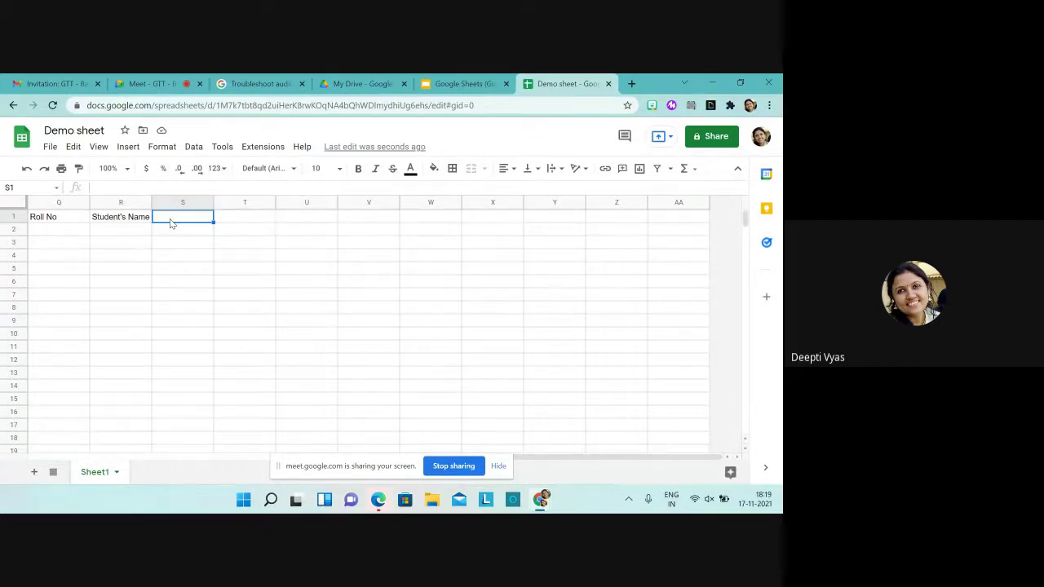
{"action": "type", "text": "Su"}
{"action": "type", "text": "bject"}
{"action": "left_click", "coordinate": [183, 232]}
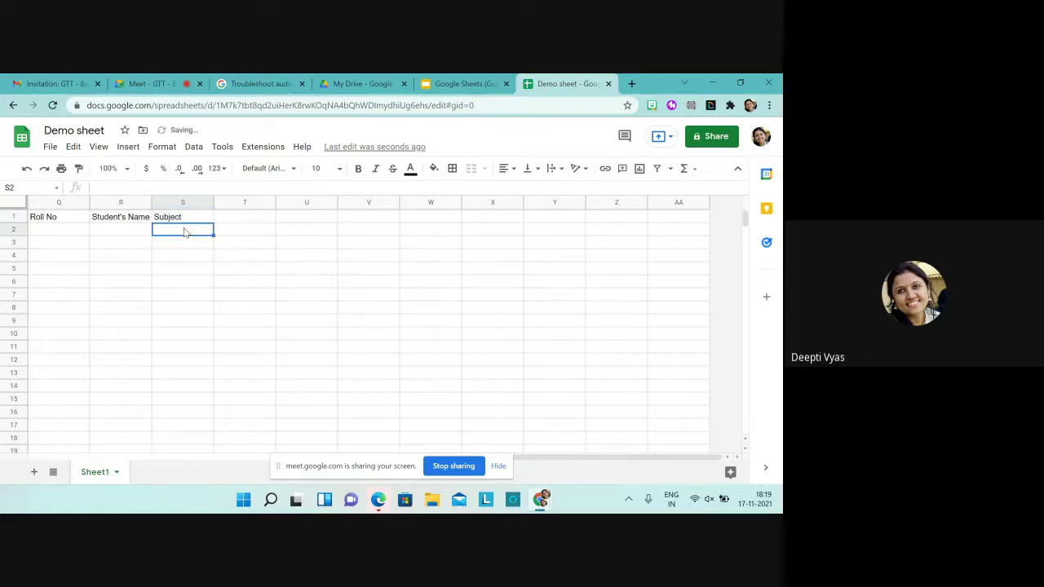
Step: Enter Physics, Chemistry, Biology and Maths in S2 through V2
{"action": "type", "text": "Physics"}
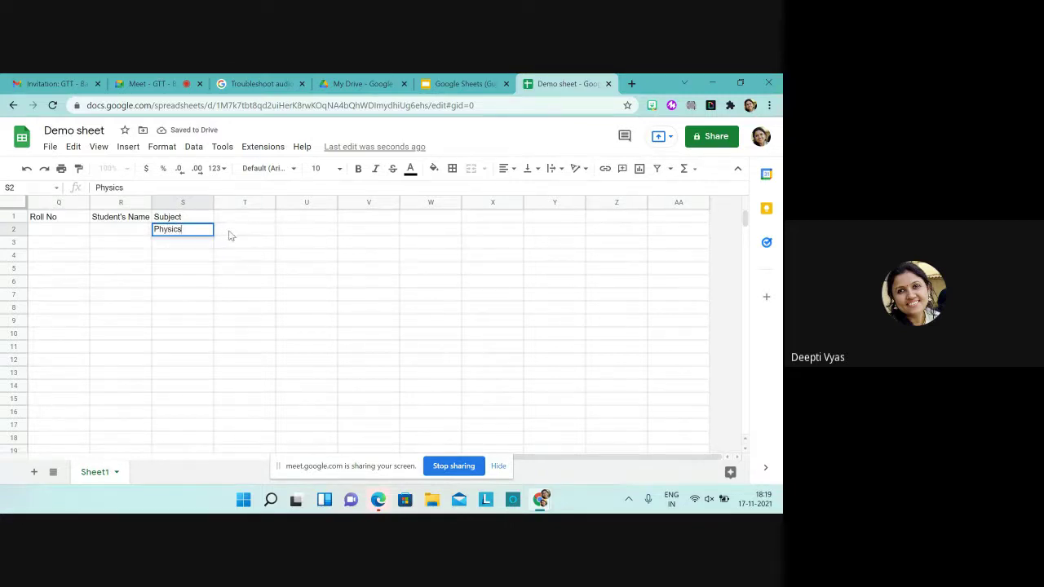
{"action": "left_click", "coordinate": [230, 234]}
{"action": "type", "text": "Chem"}
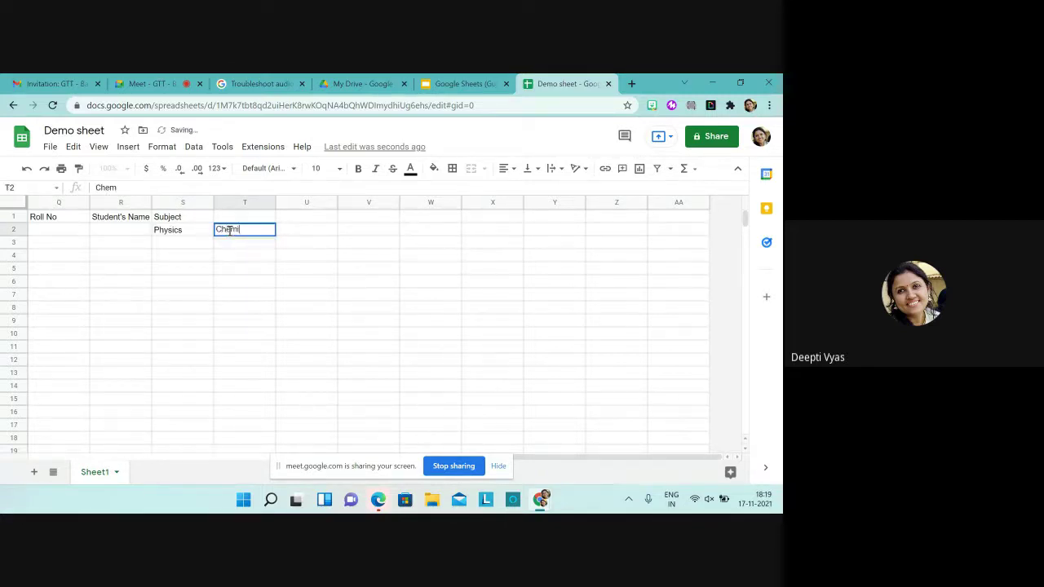
{"action": "type", "text": "istry"}
{"action": "left_click", "coordinate": [284, 233]}
{"action": "type", "text": "Bi"}
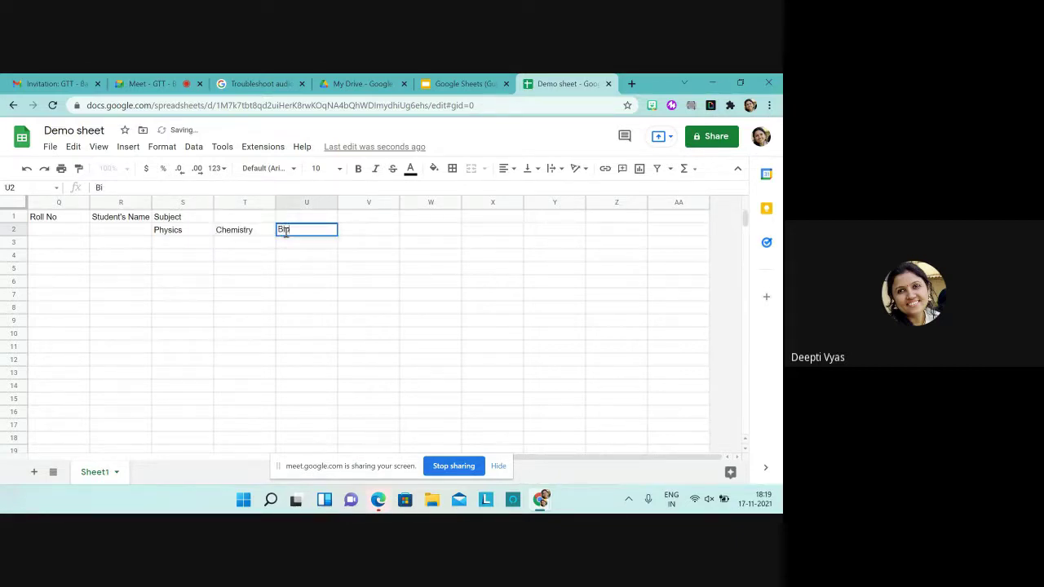
{"action": "type", "text": "ology"}
{"action": "left_click", "coordinate": [357, 234]}
{"action": "type", "text": "Ma"}
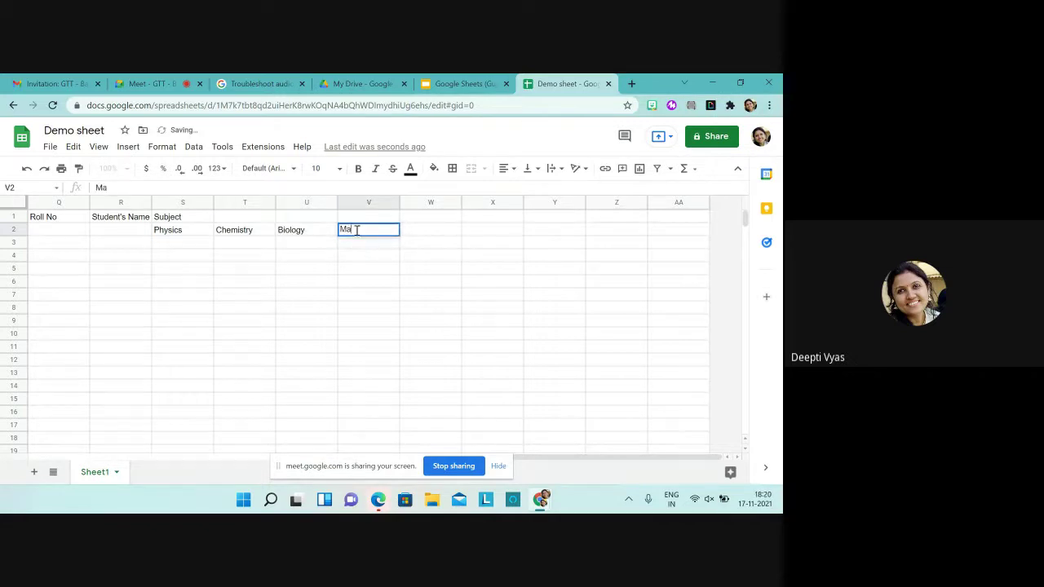
{"action": "type", "text": "ths"}
{"action": "left_click", "coordinate": [173, 221]}
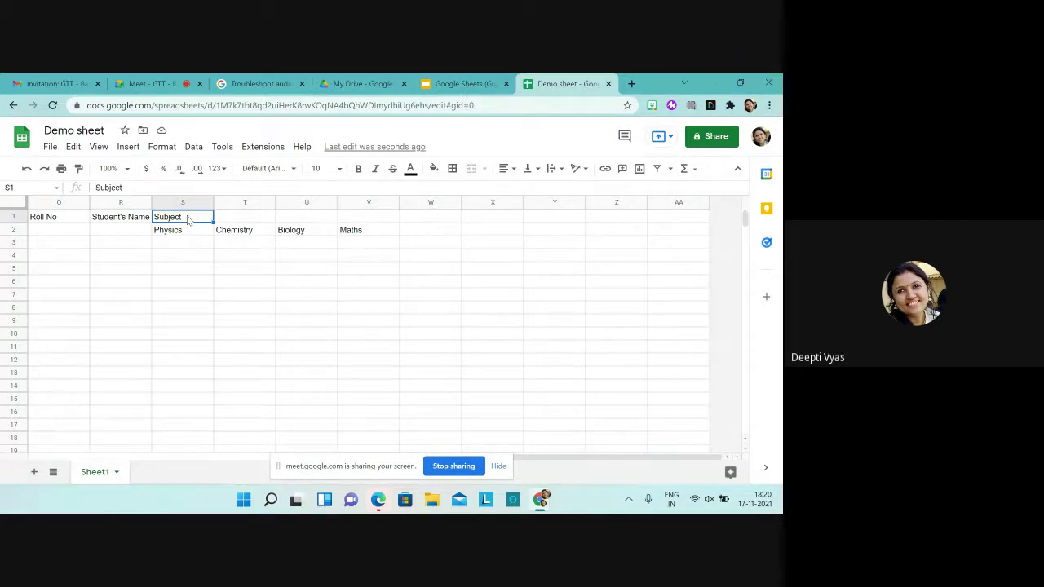
Step: Merge S1:V1 into a single Subject cell with Format > Merge cells > Merge all
{"action": "key", "text": "shift+Right"}
{"action": "key", "text": "shift+Right"}
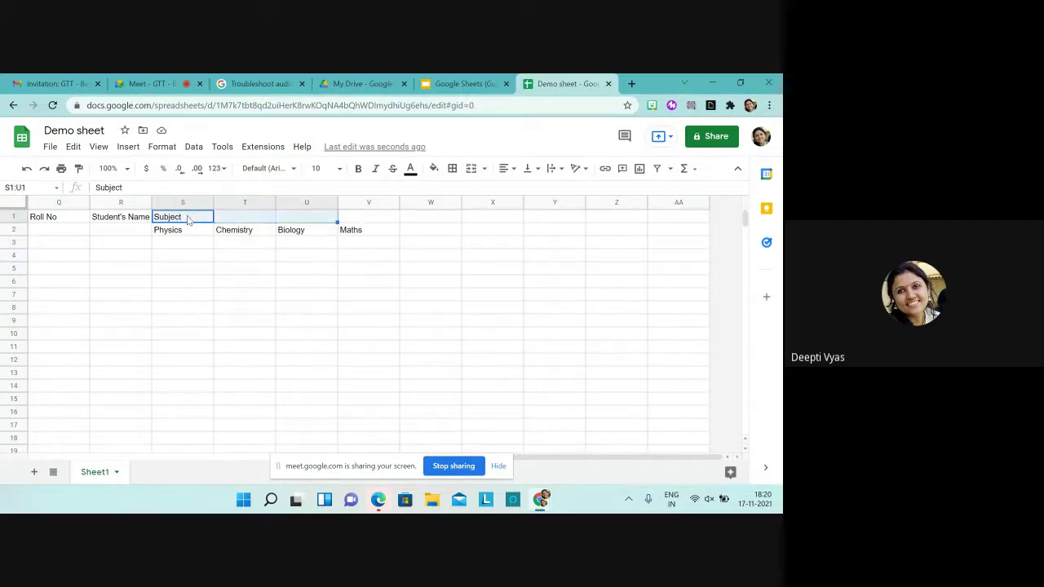
{"action": "key", "text": "shift+Right"}
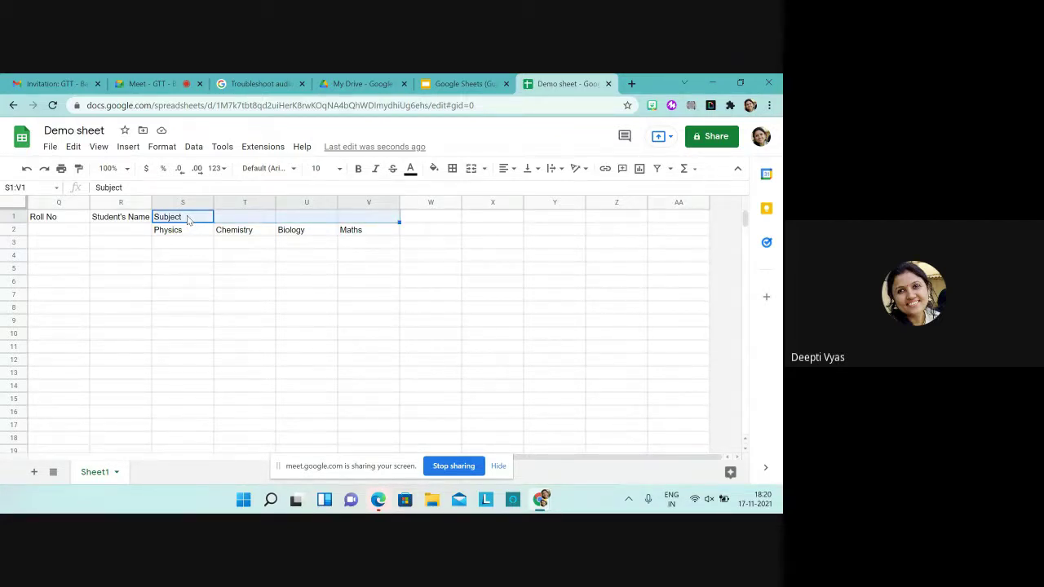
{"action": "left_click", "coordinate": [133, 148]}
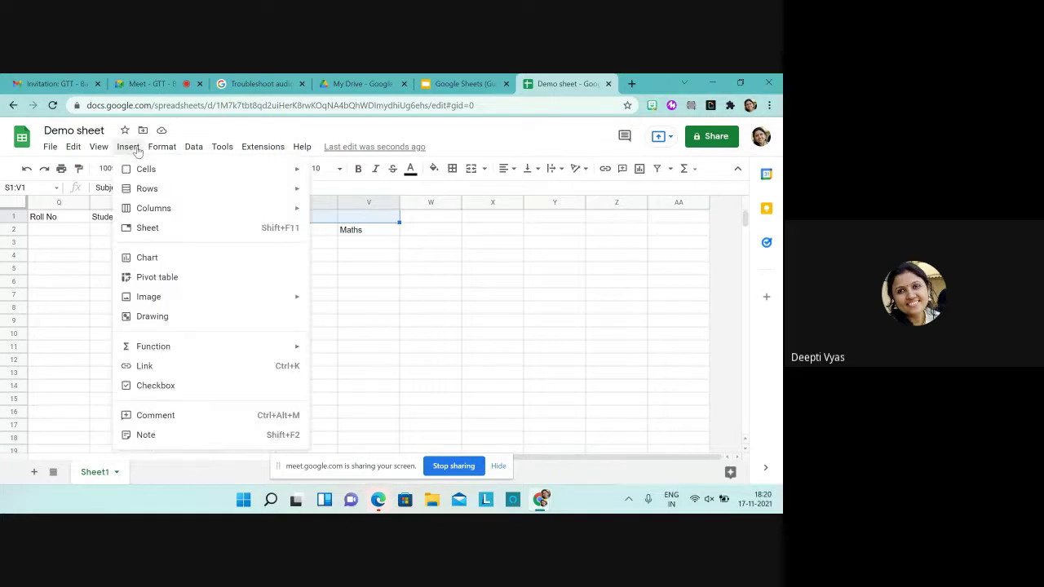
{"action": "mouse_move", "coordinate": [159, 151]}
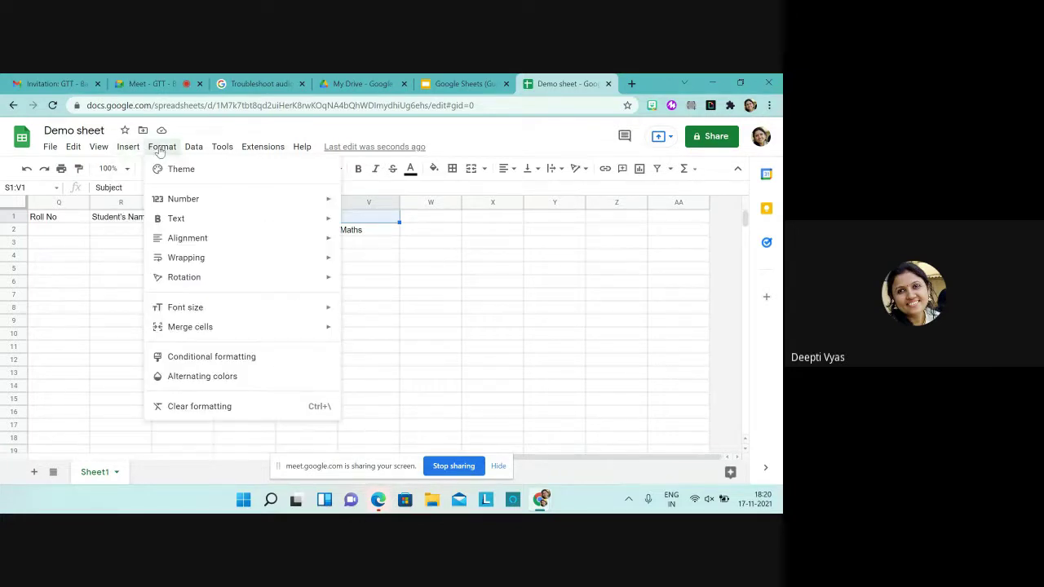
{"action": "mouse_move", "coordinate": [200, 330]}
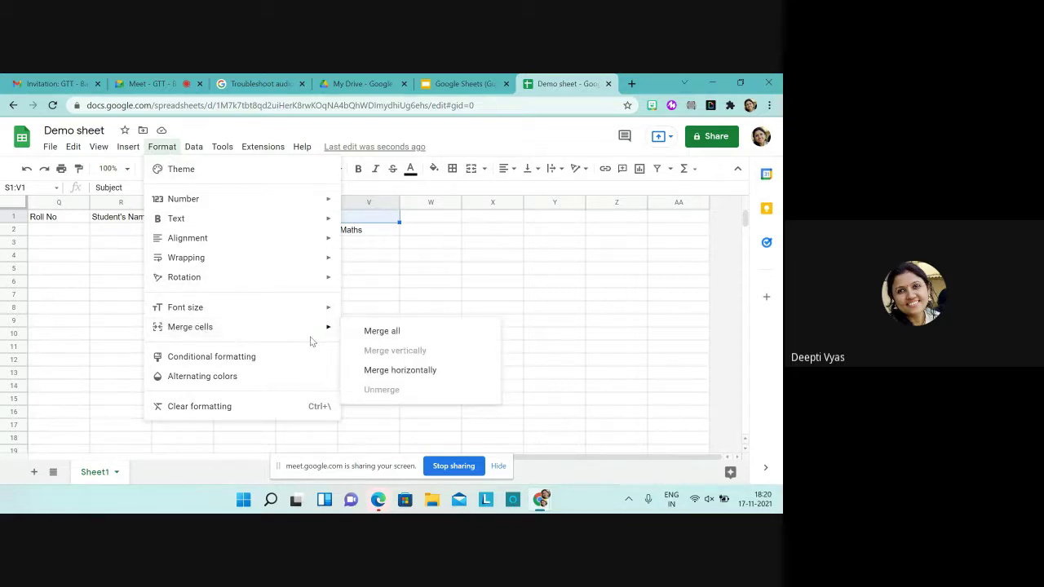
{"action": "left_click", "coordinate": [381, 333]}
{"action": "left_click", "coordinate": [426, 290]}
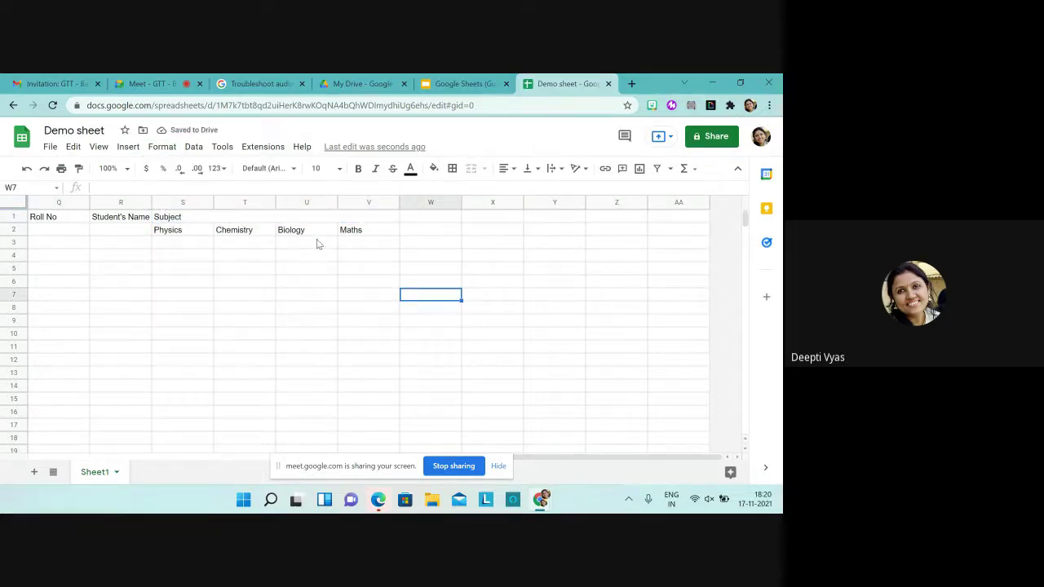
Step: Centre the Subject heading horizontally within the merged cell
{"action": "left_click", "coordinate": [156, 221]}
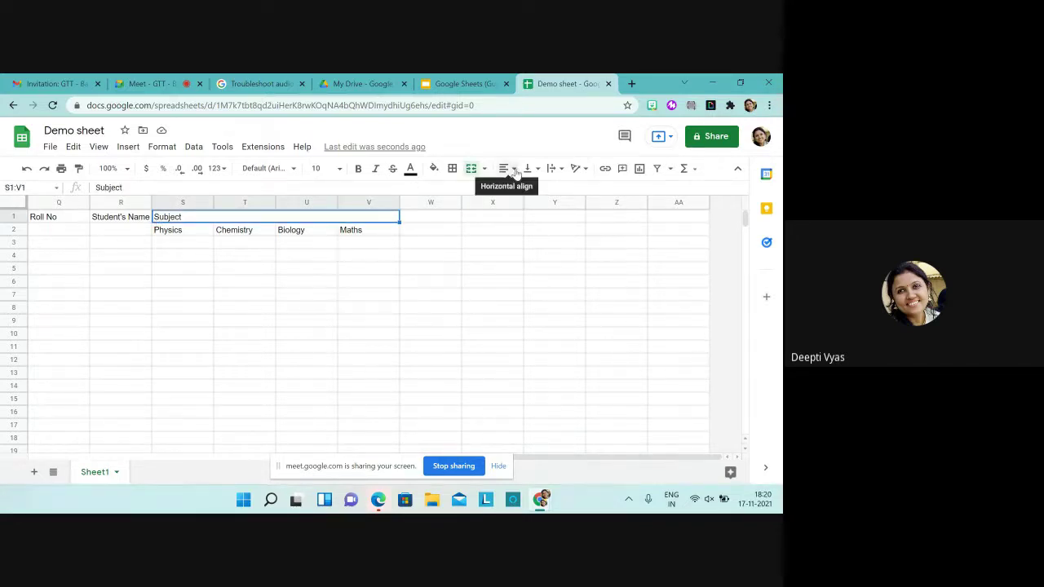
{"action": "left_click", "coordinate": [514, 170]}
{"action": "left_click", "coordinate": [520, 189]}
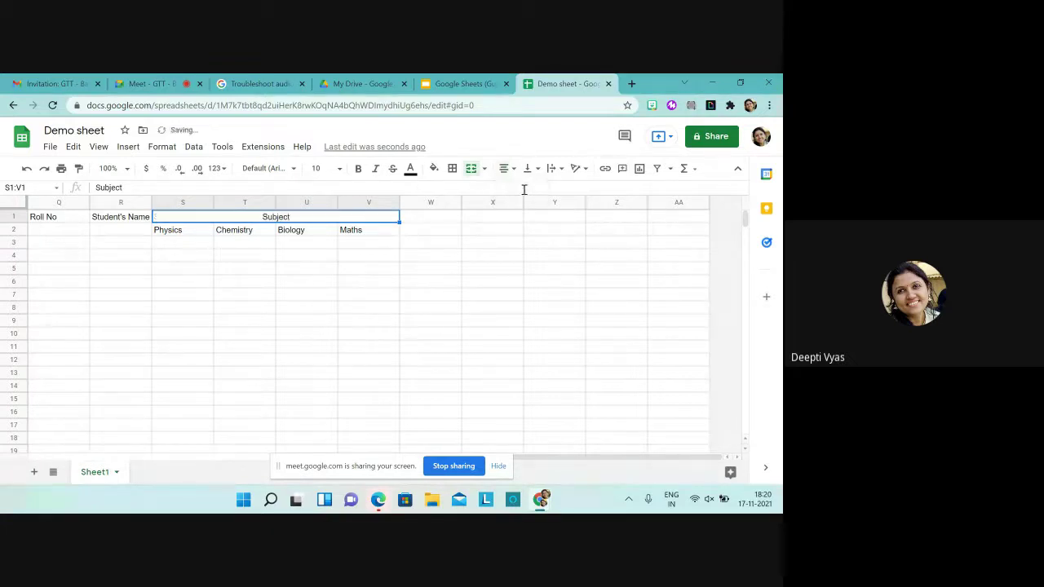
{"action": "left_click", "coordinate": [471, 260]}
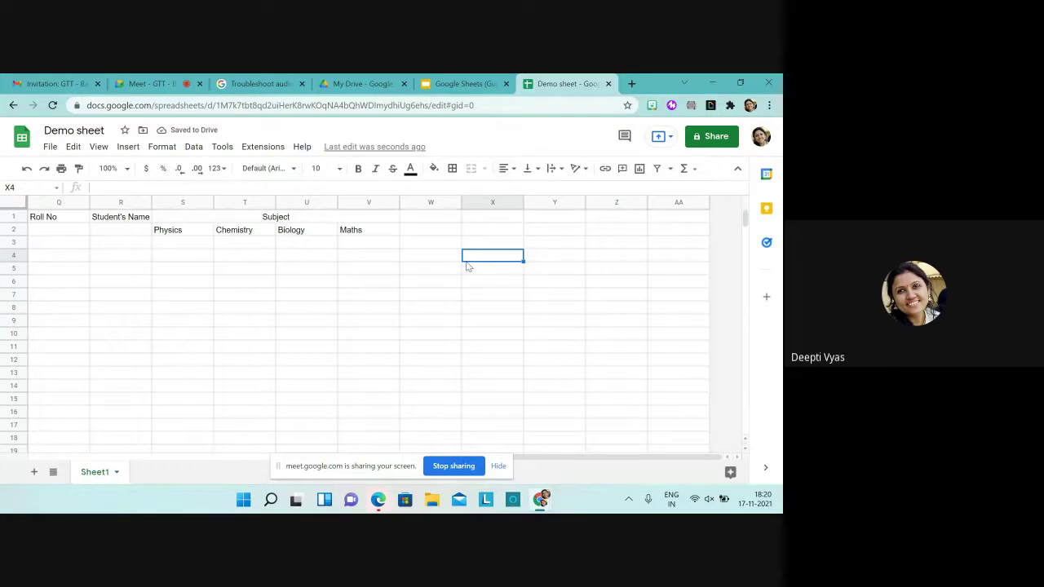
Step: Undo the five header edits to empty the sheet, then open a new browser tab
{"action": "left_click", "coordinate": [25, 170]}
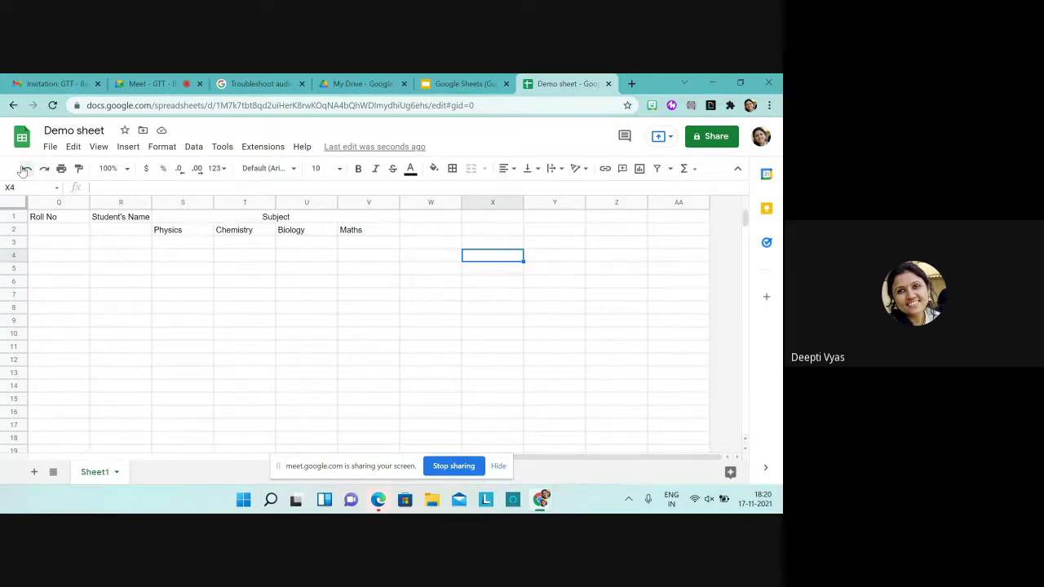
{"action": "left_click", "coordinate": [25, 170]}
{"action": "left_click", "coordinate": [25, 169]}
{"action": "left_click", "coordinate": [25, 169]}
{"action": "left_click", "coordinate": [24, 169]}
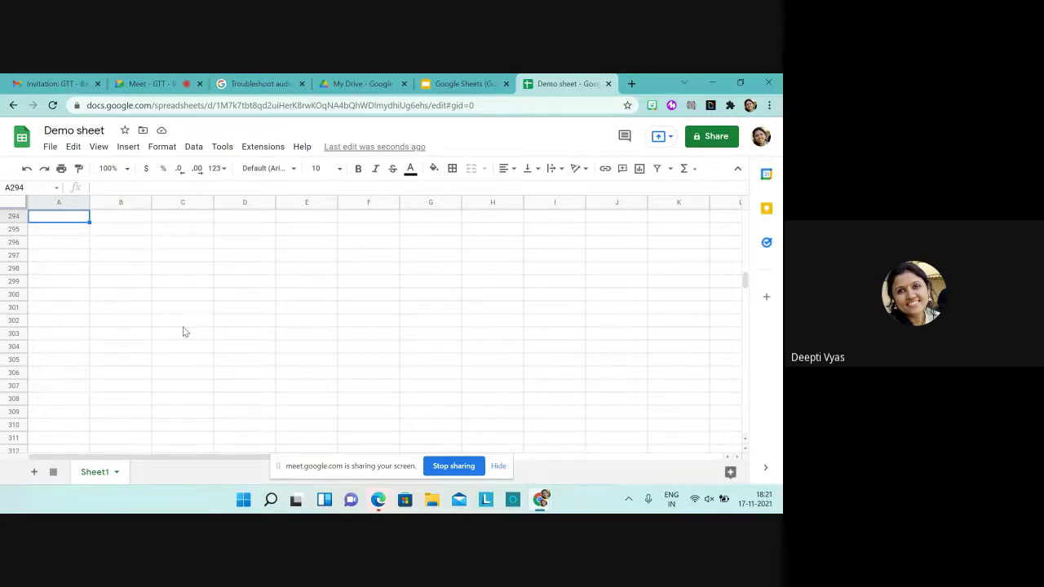
{"action": "left_click", "coordinate": [631, 84]}
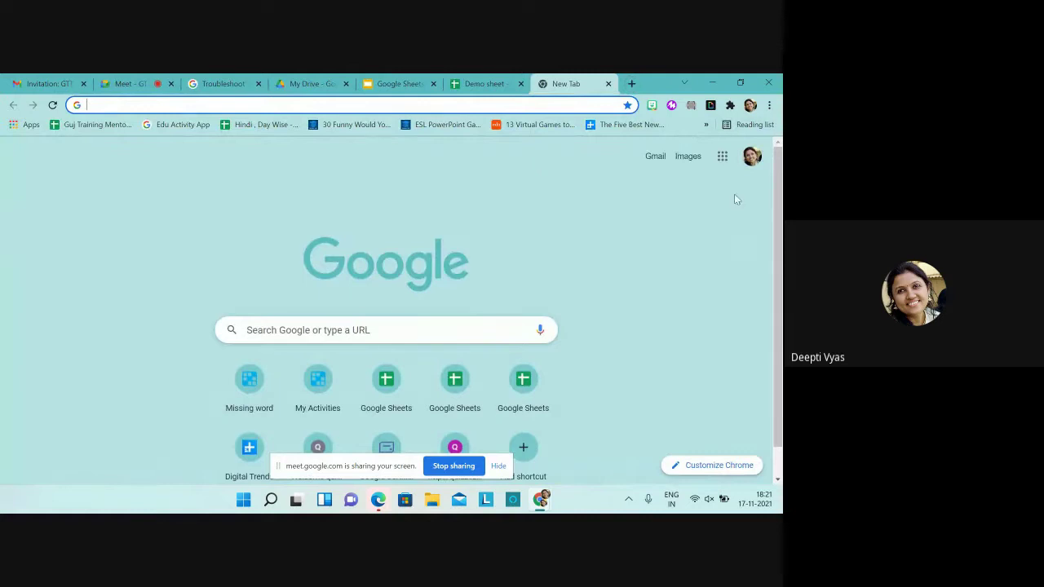
Step: Open Google Sheets from the Google apps launcher in the new tab
{"action": "left_click", "coordinate": [723, 155]}
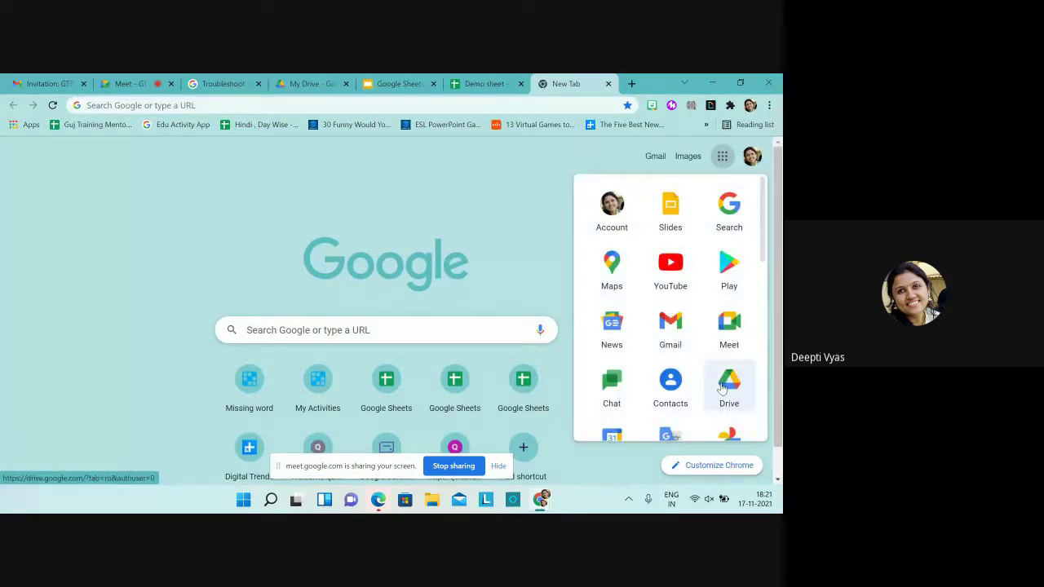
{"action": "scroll", "coordinate": [723, 389], "scroll_direction": "down", "scroll_amount": 3}
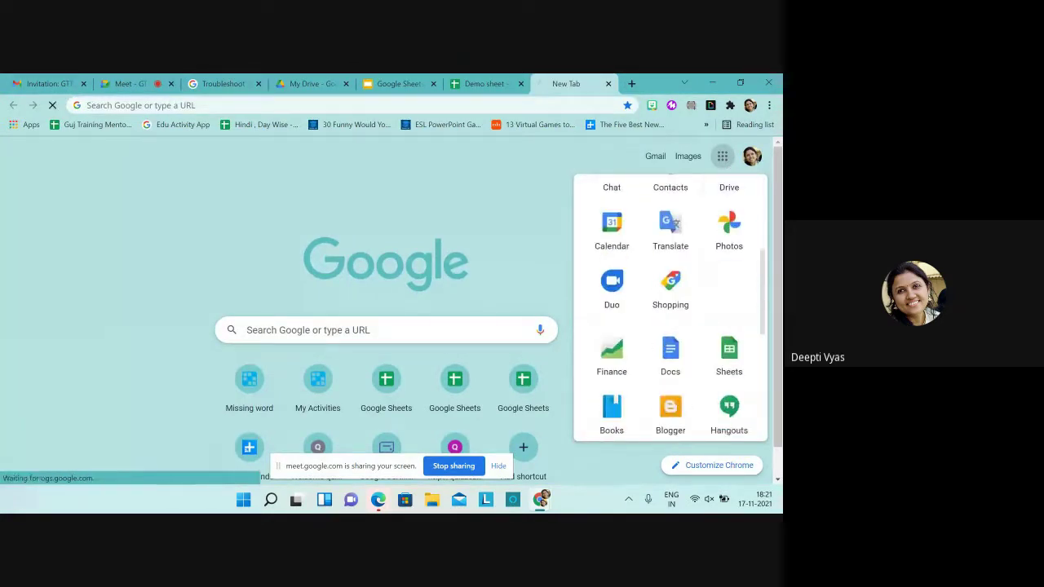
{"action": "left_click", "coordinate": [741, 357]}
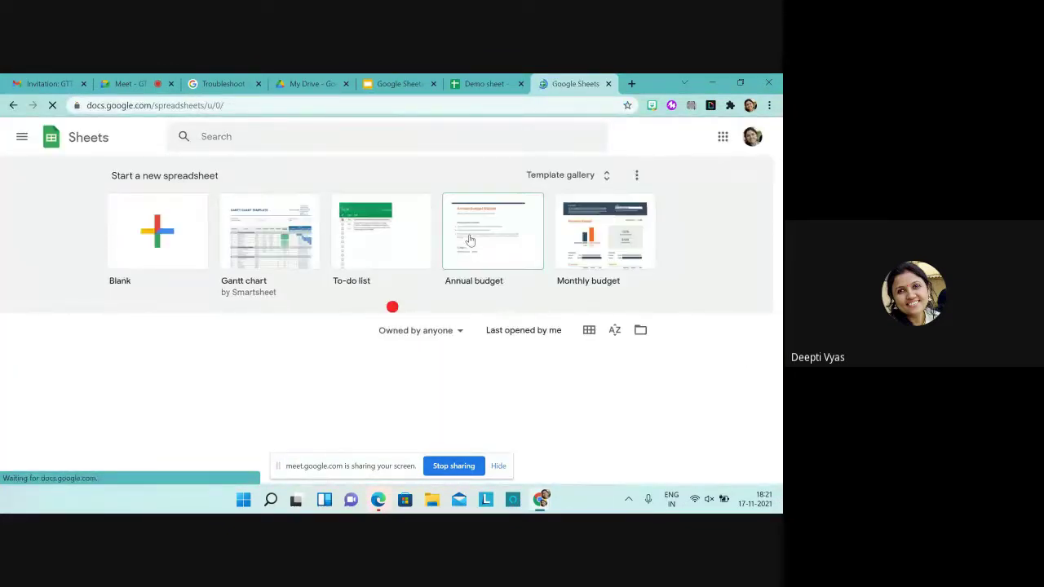
Step: Scroll the recent files list and open Exam Sheet1
{"action": "scroll", "coordinate": [470, 239], "scroll_direction": "down", "scroll_amount": 1}
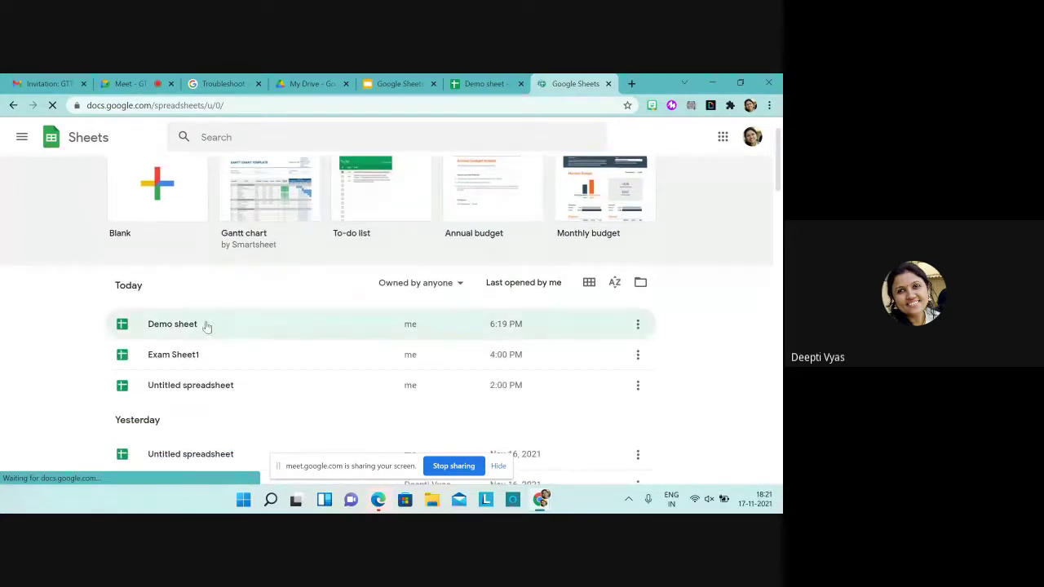
{"action": "left_click", "coordinate": [193, 355]}
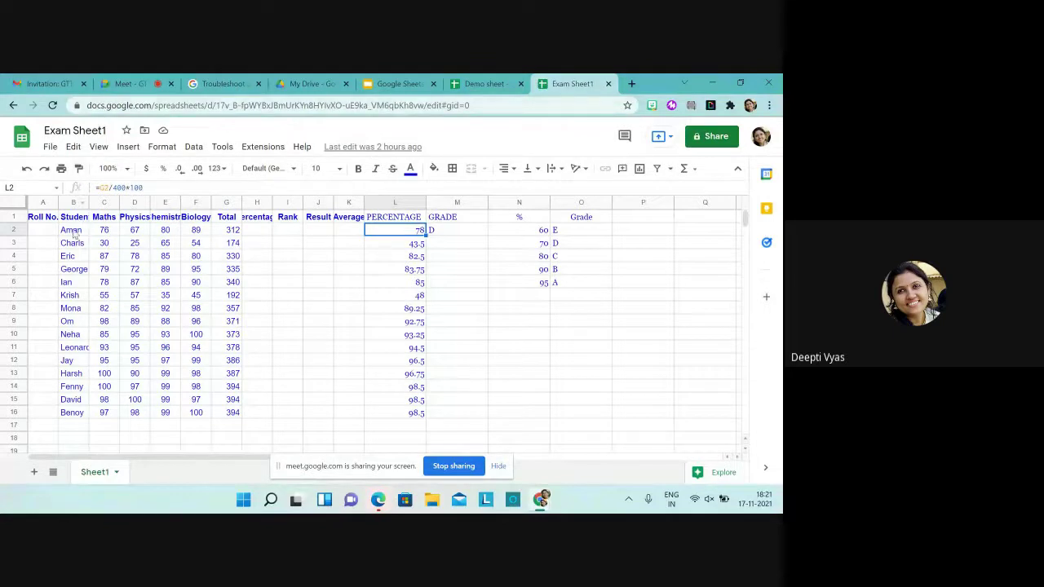
Step: Copy the Exam Sheet1 marks table A1:K16 and go back to the Demo sheet
{"action": "left_click", "coordinate": [43, 221]}
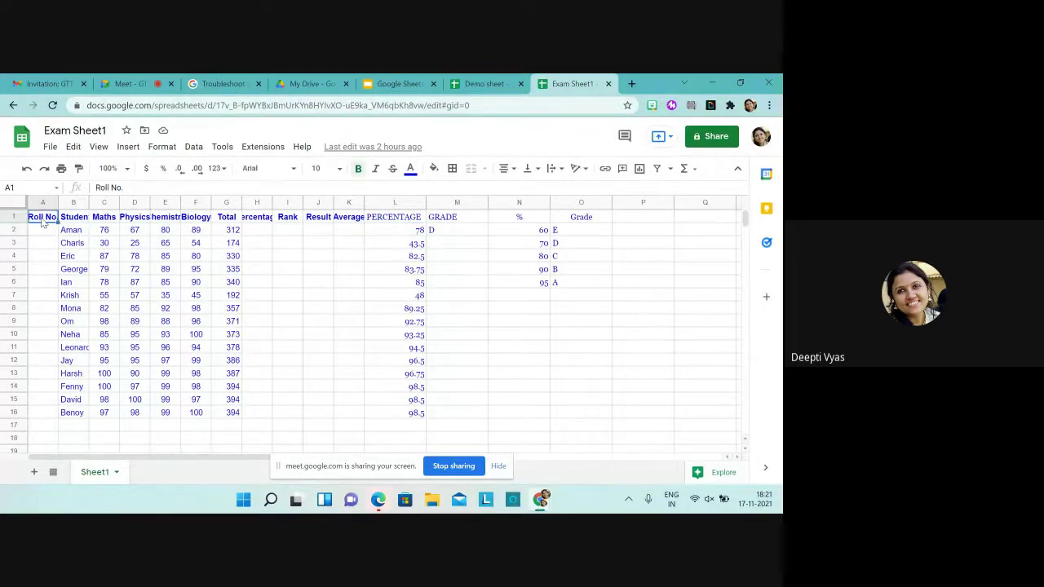
{"action": "left_click_drag", "start_coordinate": [42, 221], "coordinate": [43, 224]}
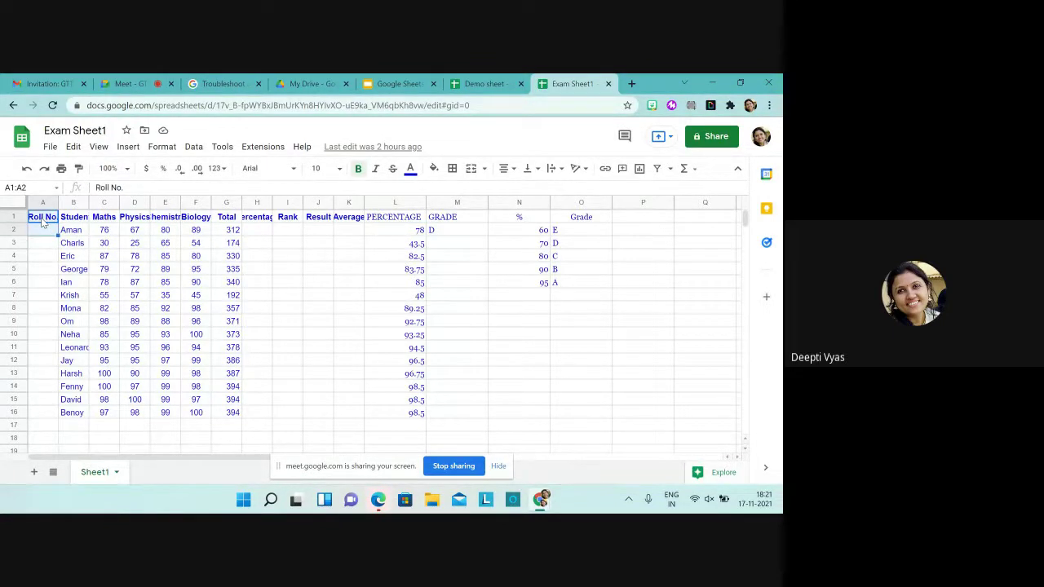
{"action": "key", "text": "shift+Right"}
{"action": "key", "text": "shift+Right"}
{"action": "key", "text": "shift+Right"}
{"action": "key", "text": "shift+Right"}
{"action": "key", "text": "shift+Right"}
{"action": "key", "text": "shift+Right"}
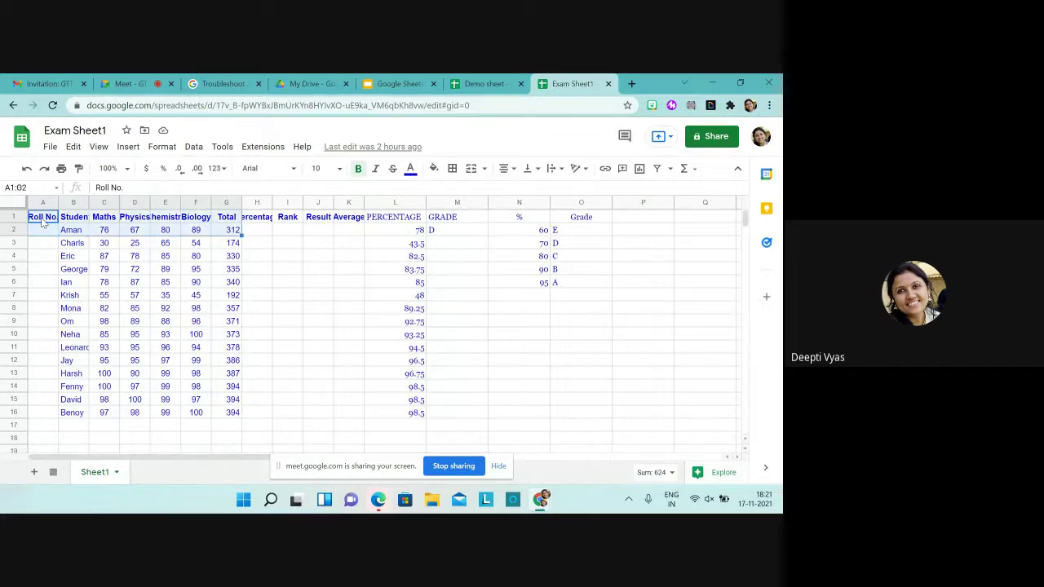
{"action": "key", "text": "shift+Left"}
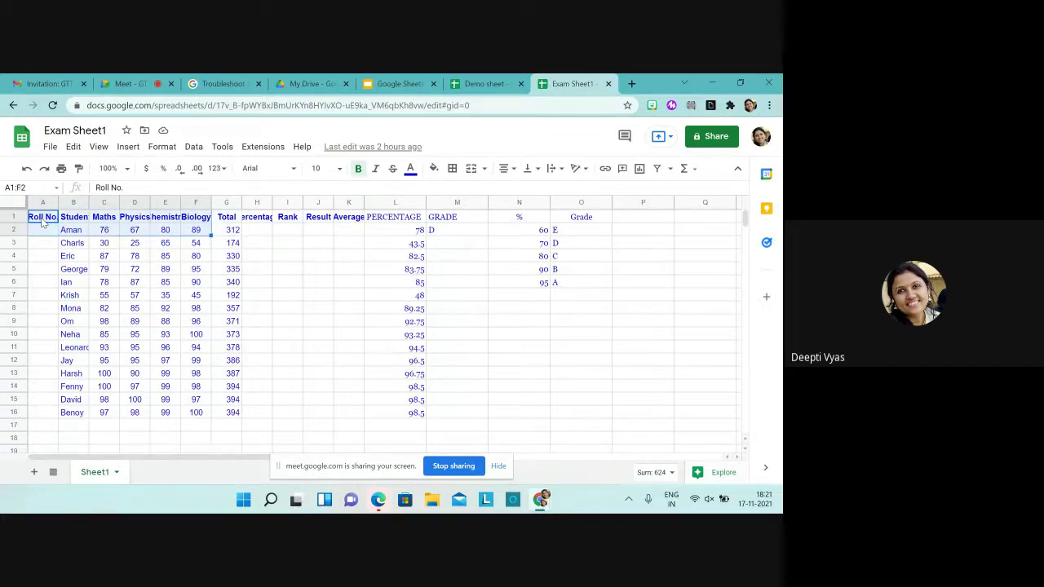
{"action": "key", "text": "shift+Right"}
{"action": "key", "text": "shift+Right"}
{"action": "key", "text": "shift+Right"}
{"action": "key", "text": "shift+Right"}
{"action": "key", "text": "shift+Right"}
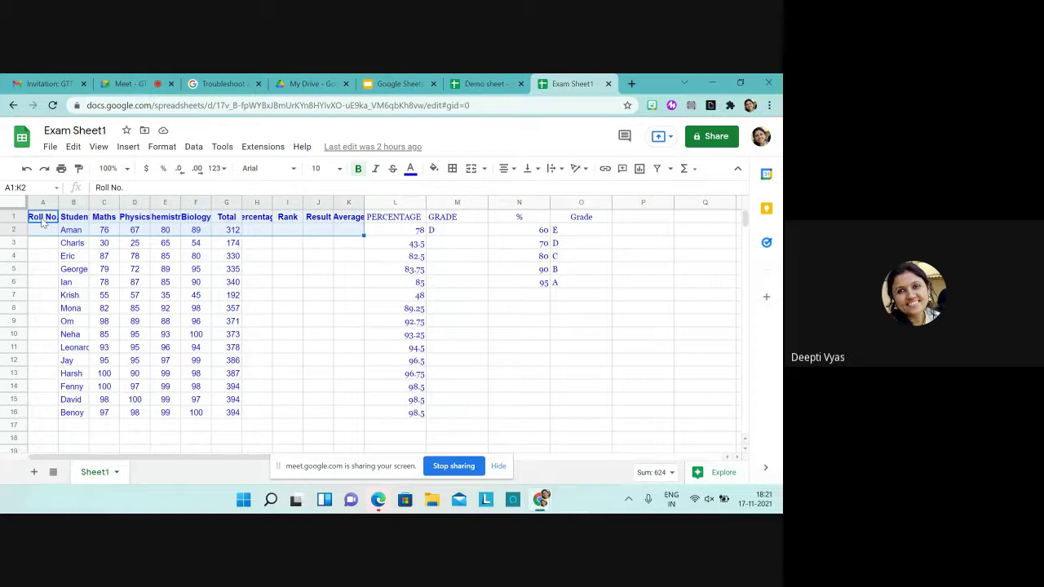
{"action": "key", "text": "shift+Down"}
{"action": "key", "text": "shift+Down"}
{"action": "key", "text": "shift+Down"}
{"action": "key", "text": "shift+Down"}
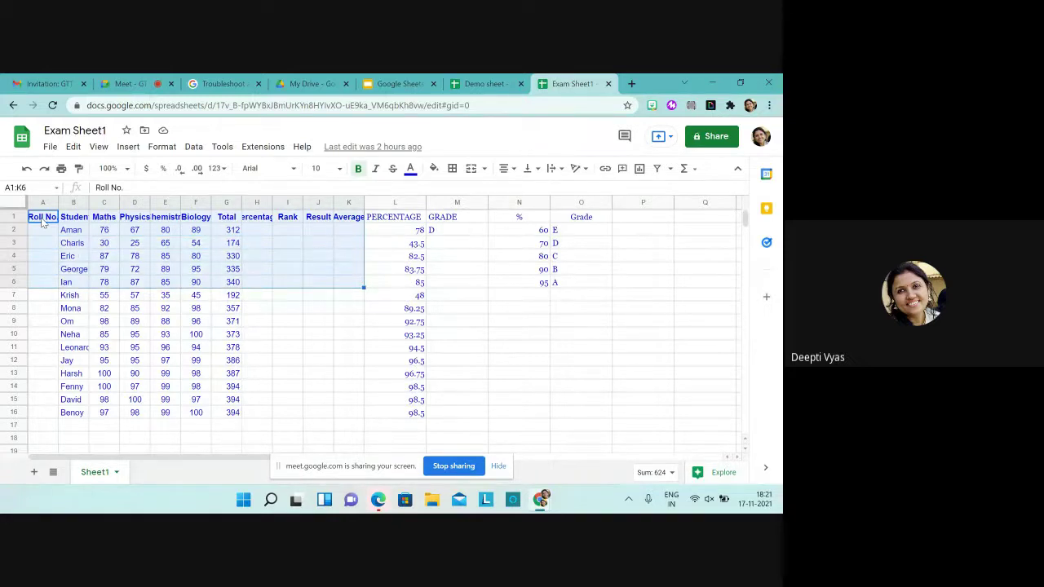
{"action": "key", "text": "shift+Down"}
{"action": "key", "text": "shift+Down"}
{"action": "key", "text": "shift+Down"}
{"action": "key", "text": "shift+Down"}
{"action": "key", "text": "shift+Down"}
{"action": "key", "text": "shift+Down"}
{"action": "key", "text": "shift+Down"}
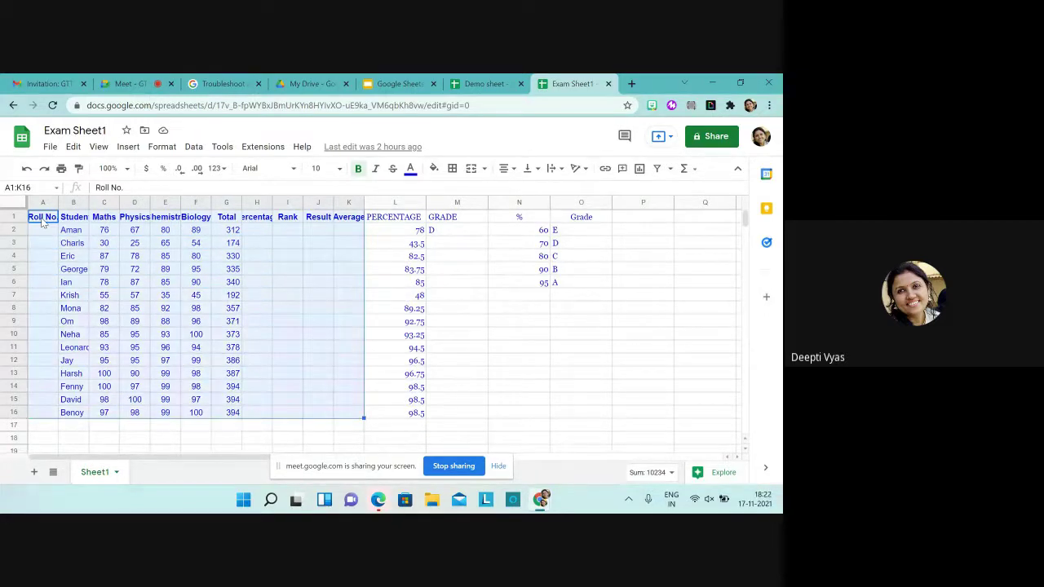
{"action": "key", "text": "ctrl+c"}
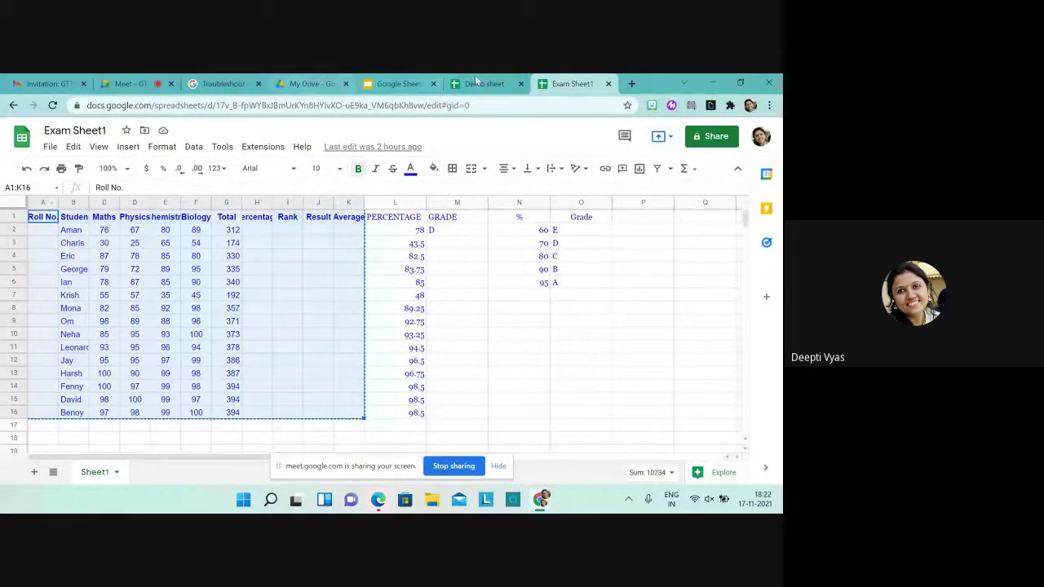
{"action": "left_click", "coordinate": [480, 82]}
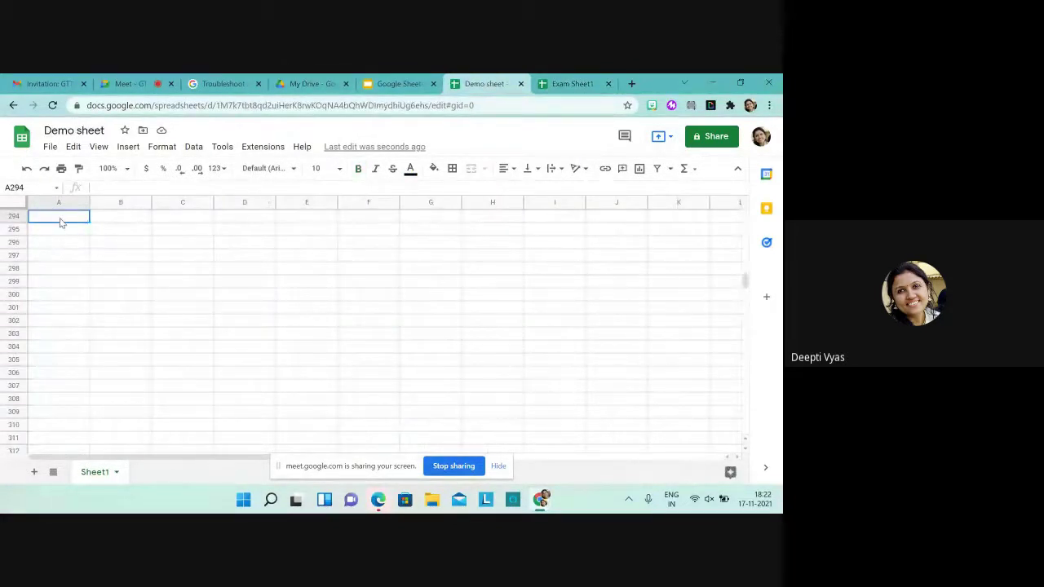
Step: Paste the copied marks table into the Demo sheet starting at A294
{"action": "key", "text": "ctrl+v"}
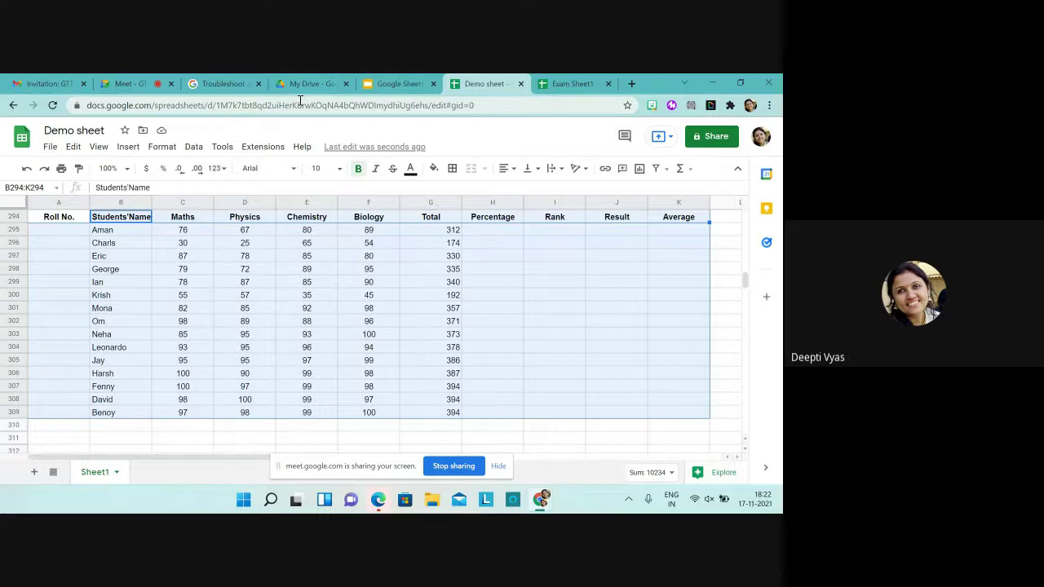
Step: Clear the Total values in G295:G309 of the Demo sheet
{"action": "left_click", "coordinate": [429, 232]}
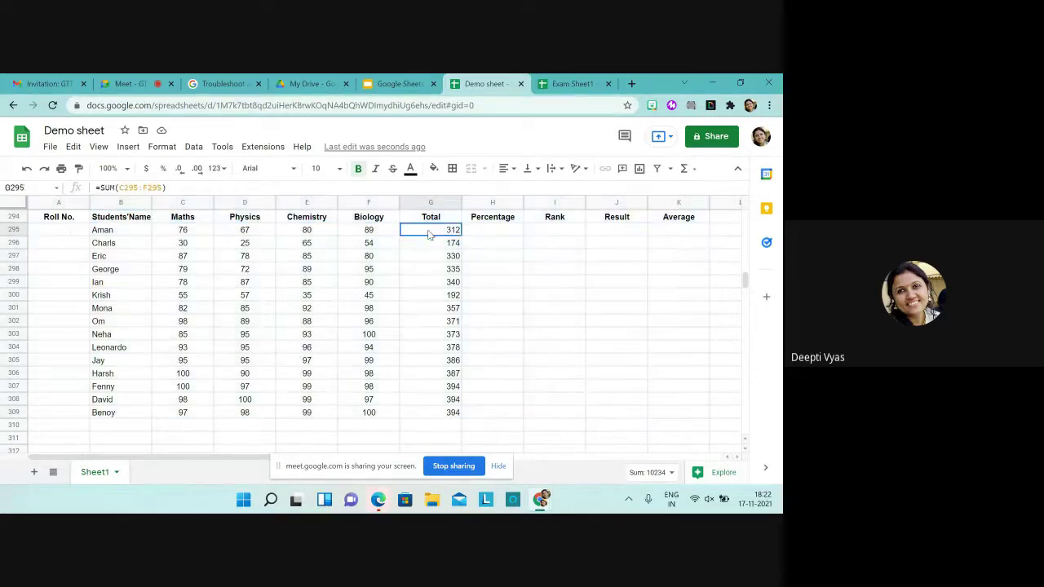
{"action": "key", "text": "shift+Down"}
{"action": "key", "text": "shift+Down"}
{"action": "key", "text": "shift+Down"}
{"action": "key", "text": "shift+Down"}
{"action": "key", "text": "shift+Down"}
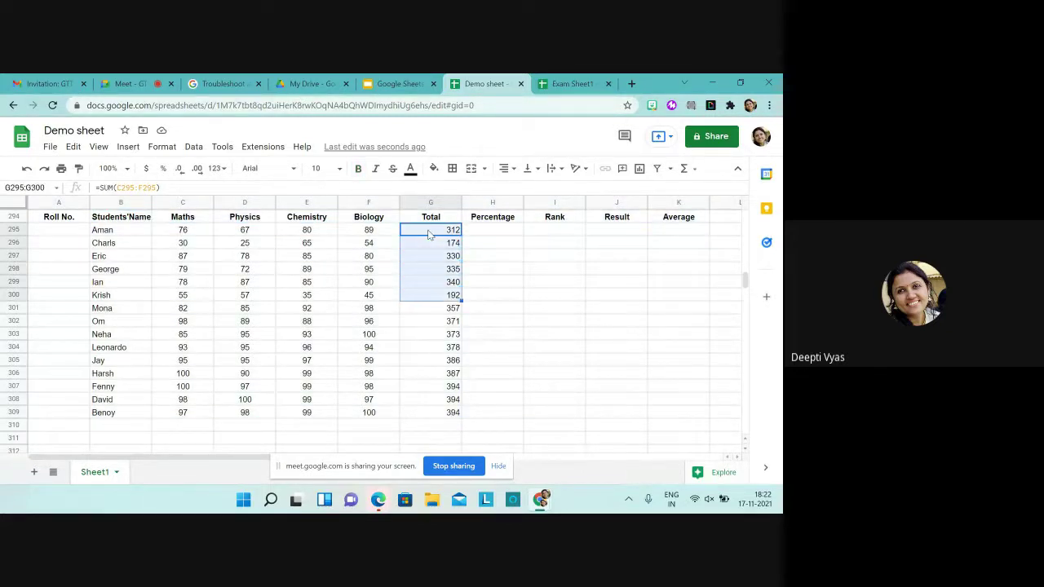
{"action": "key", "text": "shift+Down"}
{"action": "key", "text": "shift+Down"}
{"action": "key", "text": "shift+Down"}
{"action": "key", "text": "shift+Down"}
{"action": "key", "text": "shift+Down"}
{"action": "key", "text": "shift+Down"}
{"action": "key", "text": "shift+Down"}
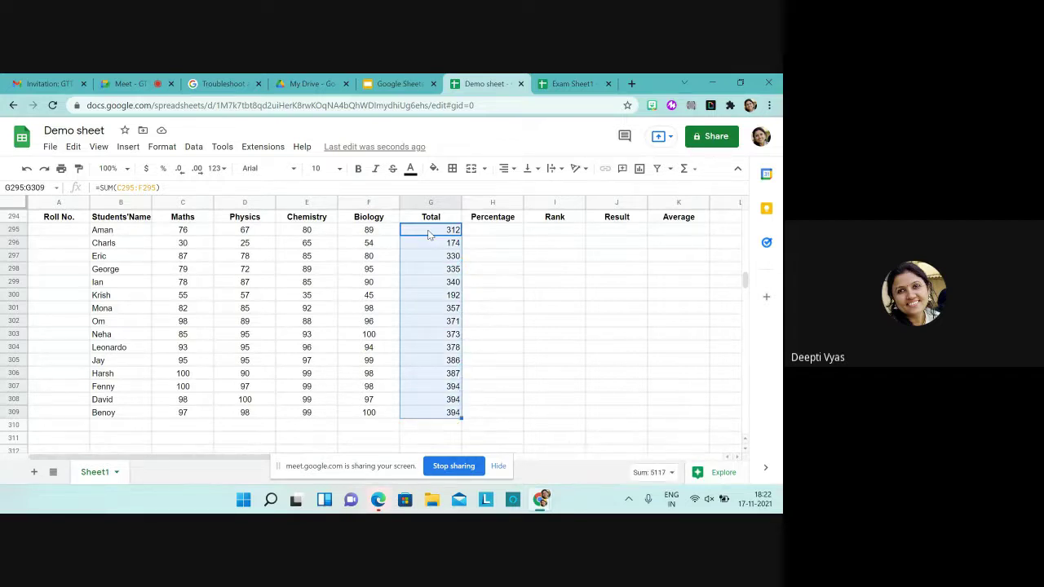
{"action": "key", "text": "Delete"}
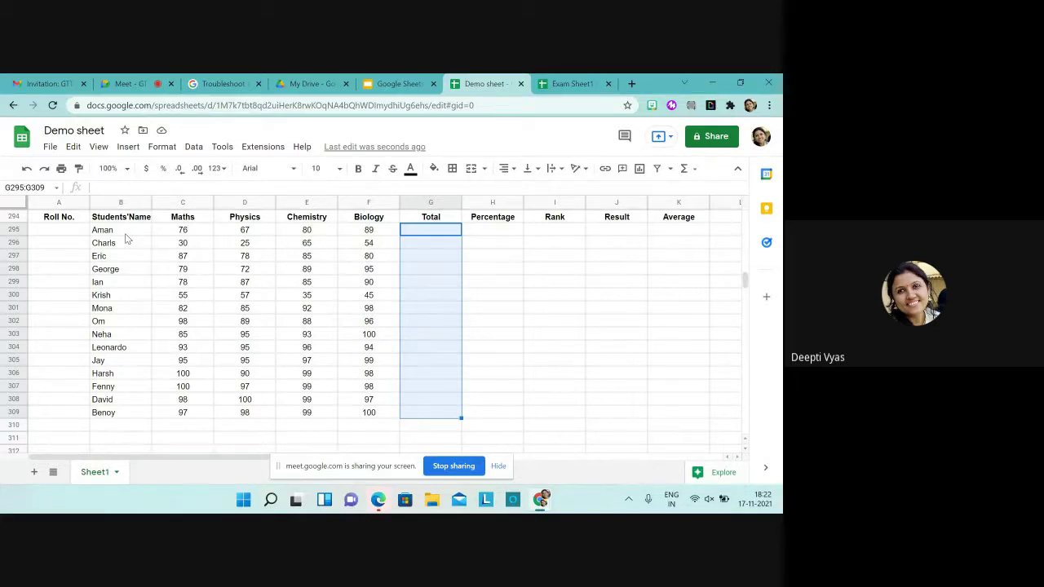
{"action": "left_click", "coordinate": [125, 232]}
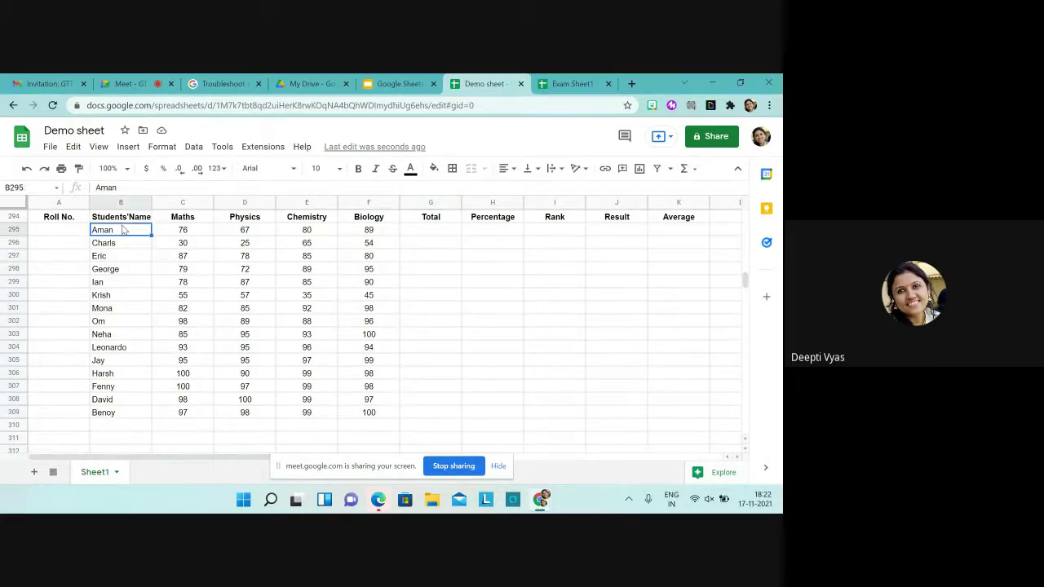
{"action": "left_click", "coordinate": [132, 187]}
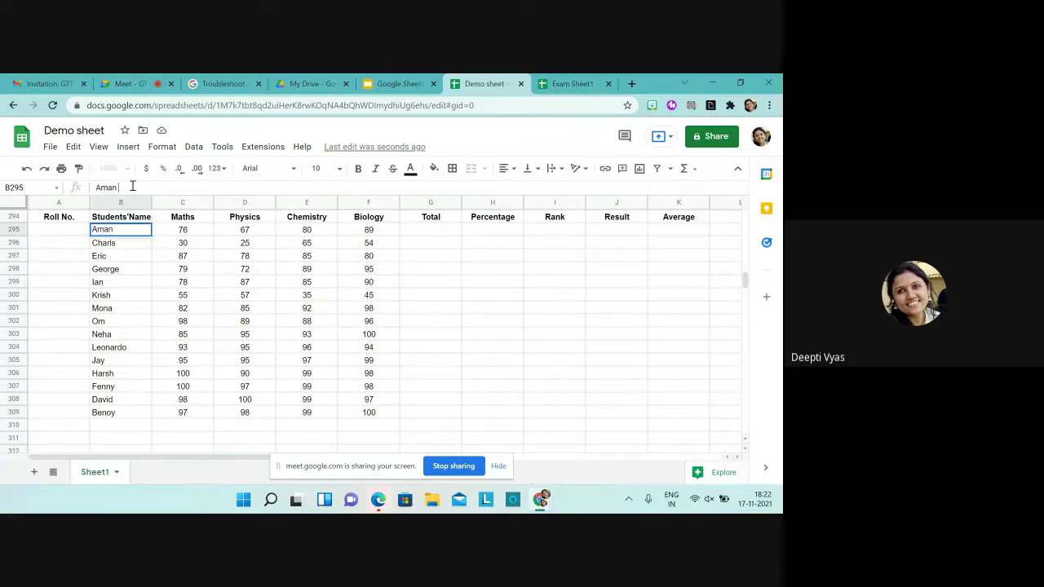
{"action": "type", "text": "Pa"}
{"action": "type", "text": "resh Sh"}
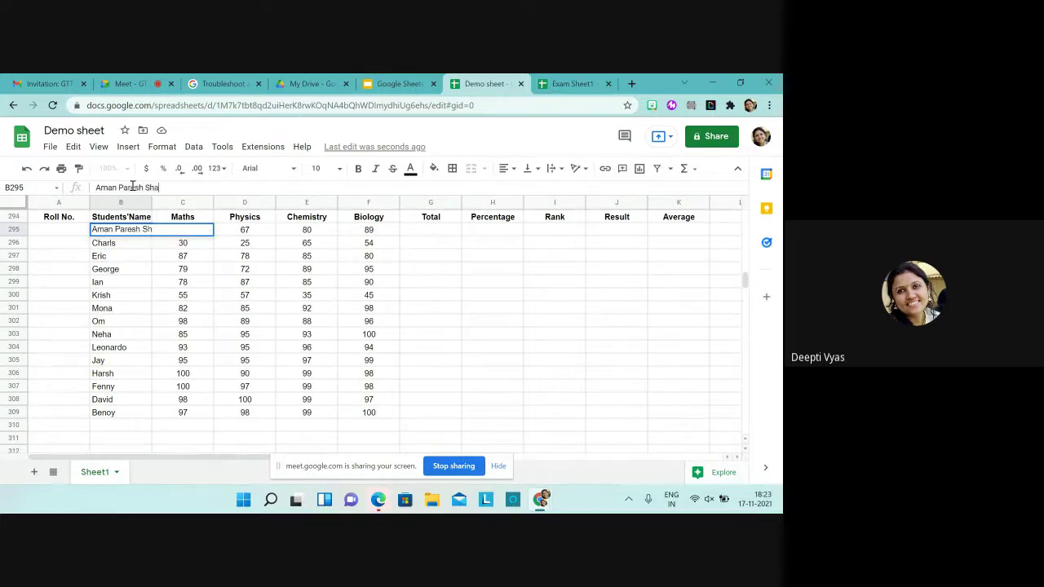
{"action": "type", "text": "arma"}
{"action": "left_click", "coordinate": [149, 274]}
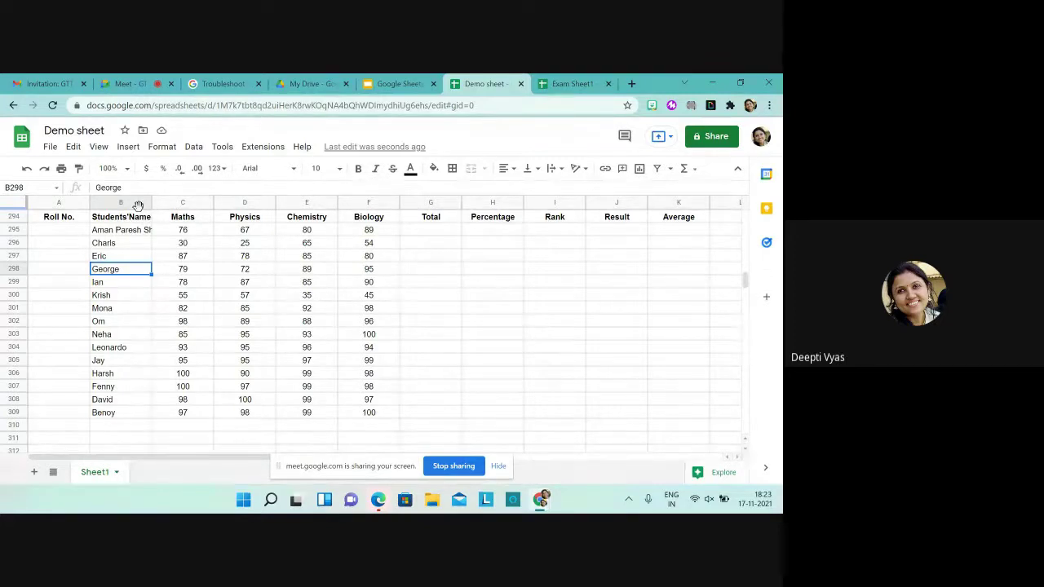
{"action": "left_click", "coordinate": [131, 202]}
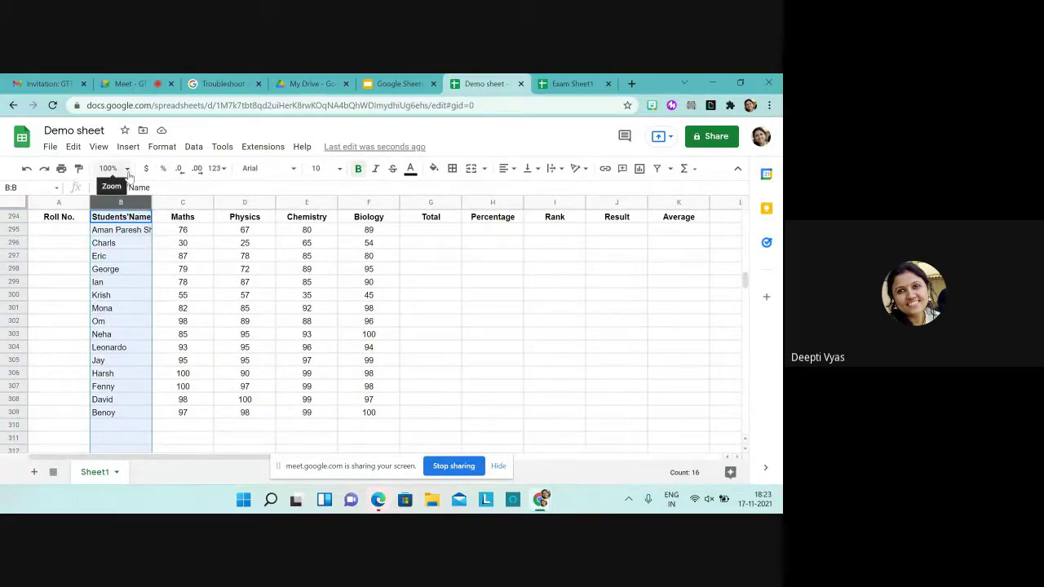
Step: Zoom to 150%, widen column B to fit the full name, then undo the widening
{"action": "left_click", "coordinate": [108, 168]}
{"action": "left_click", "coordinate": [112, 288]}
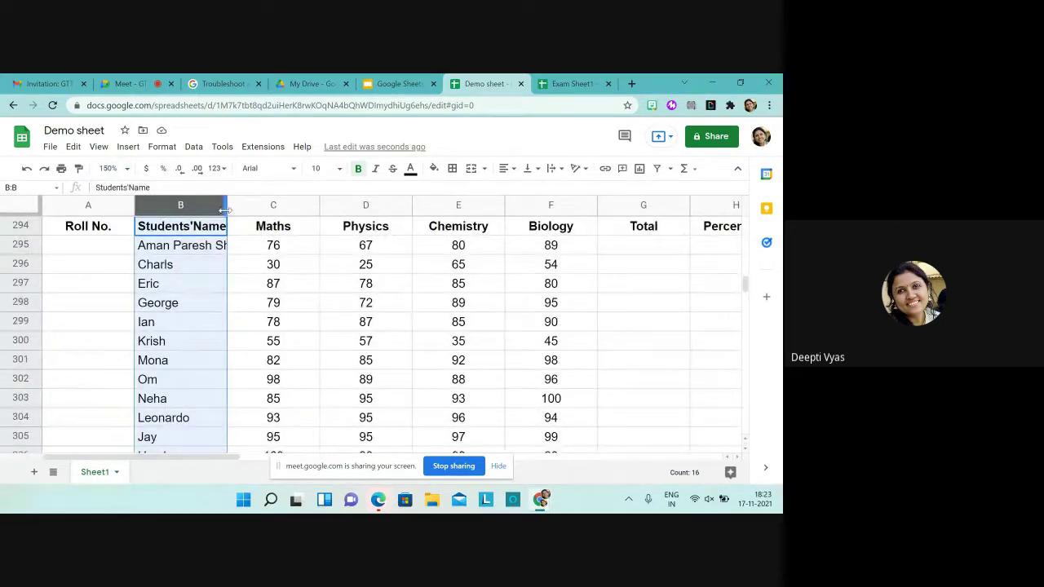
{"action": "left_click_drag", "start_coordinate": [225, 210], "coordinate": [271, 211]}
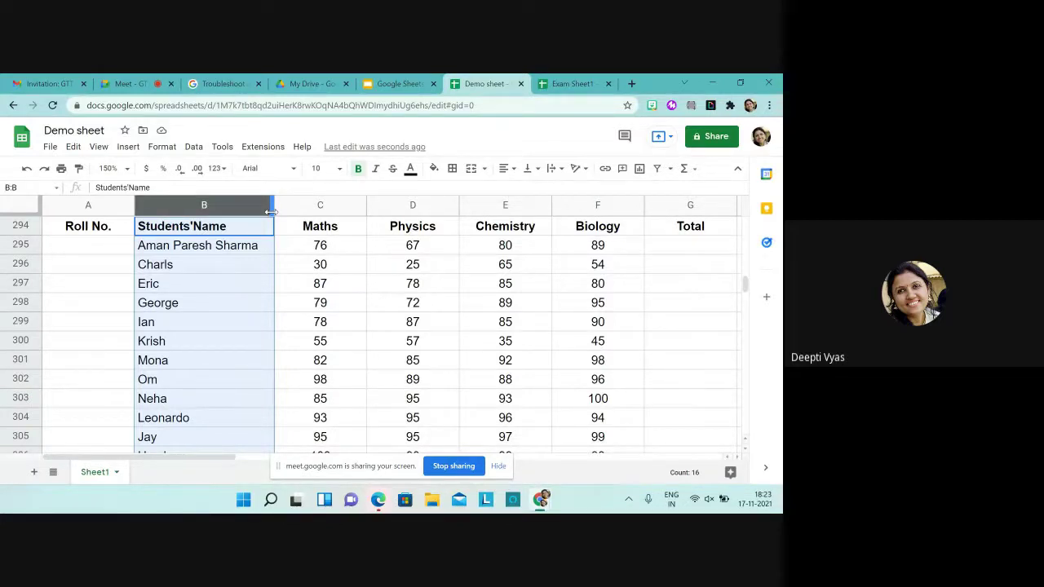
{"action": "left_click", "coordinate": [27, 171]}
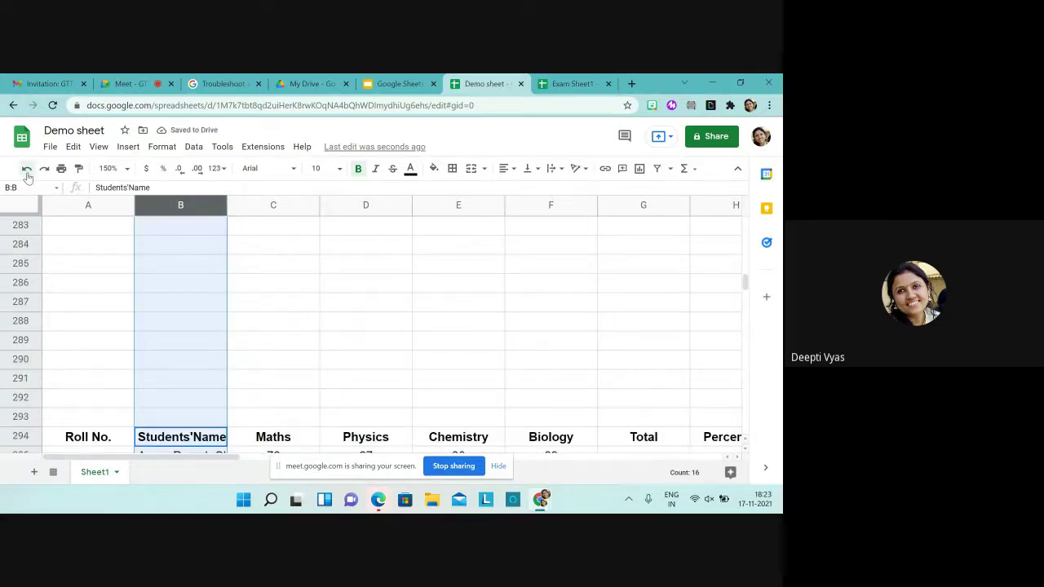
Step: Undo twice to restore the name 'Aman' and the Total SUM formulas
{"action": "left_click", "coordinate": [27, 173]}
{"action": "left_click", "coordinate": [27, 173]}
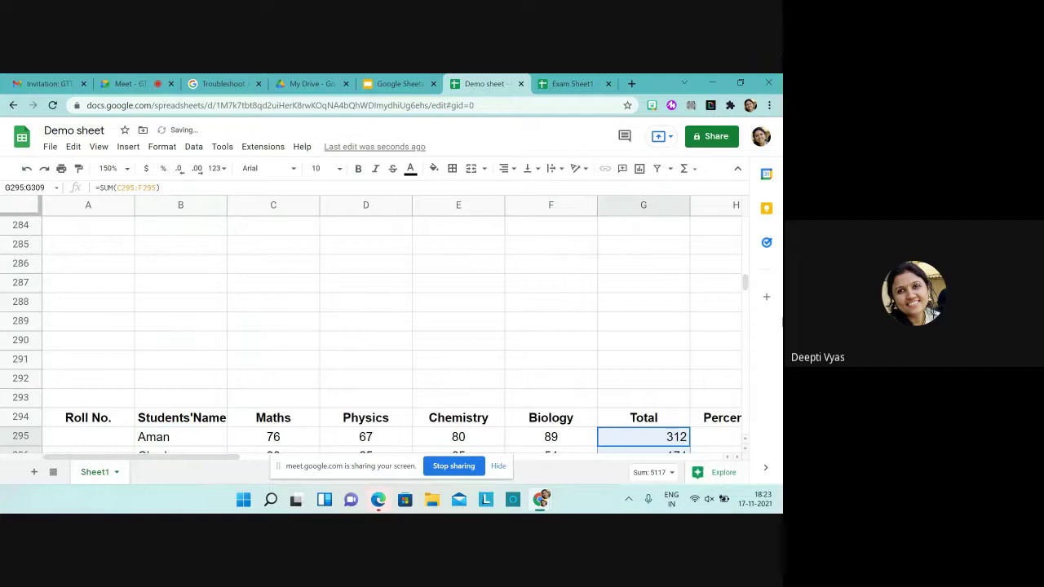
{"action": "mouse_move", "coordinate": [745, 283]}
{"action": "left_mouse_down"}
{"action": "mouse_move", "coordinate": [744, 228]}
{"action": "mouse_move", "coordinate": [747, 436]}
{"action": "left_mouse_up"}
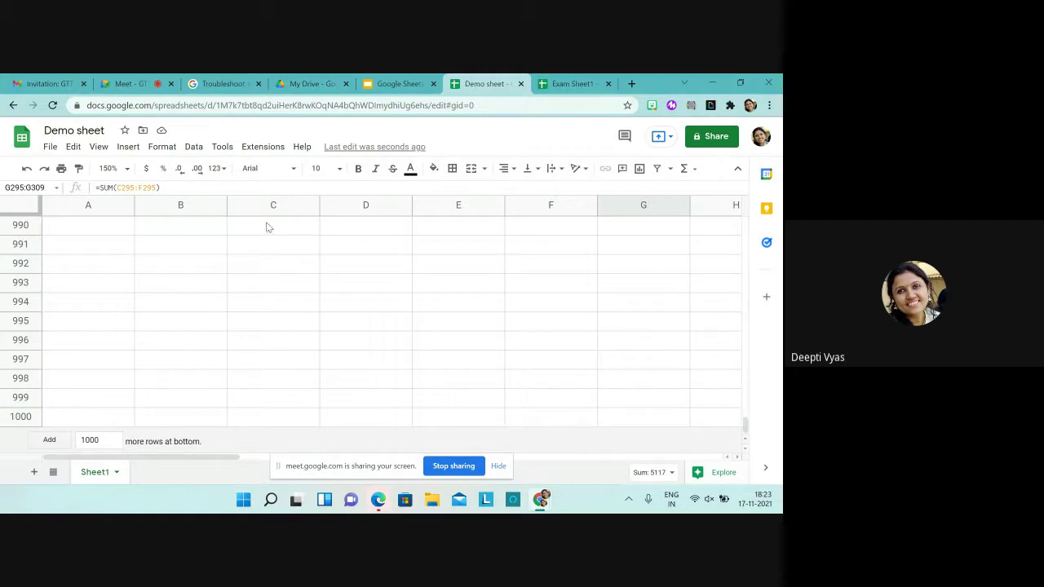
Step: Set the zoom back to 100% and scroll back to the marks table
{"action": "left_click", "coordinate": [110, 168]}
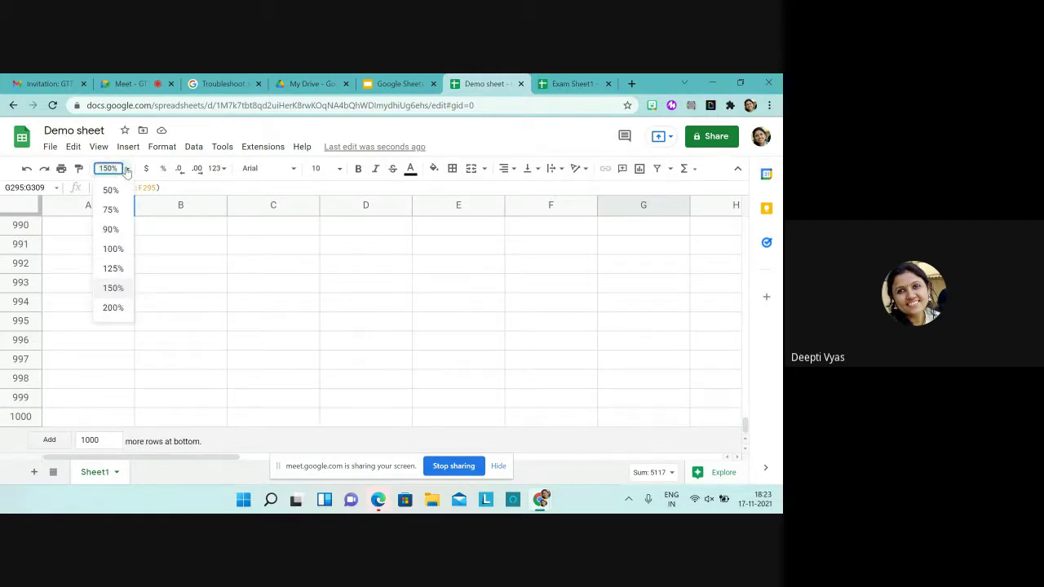
{"action": "left_click", "coordinate": [114, 250]}
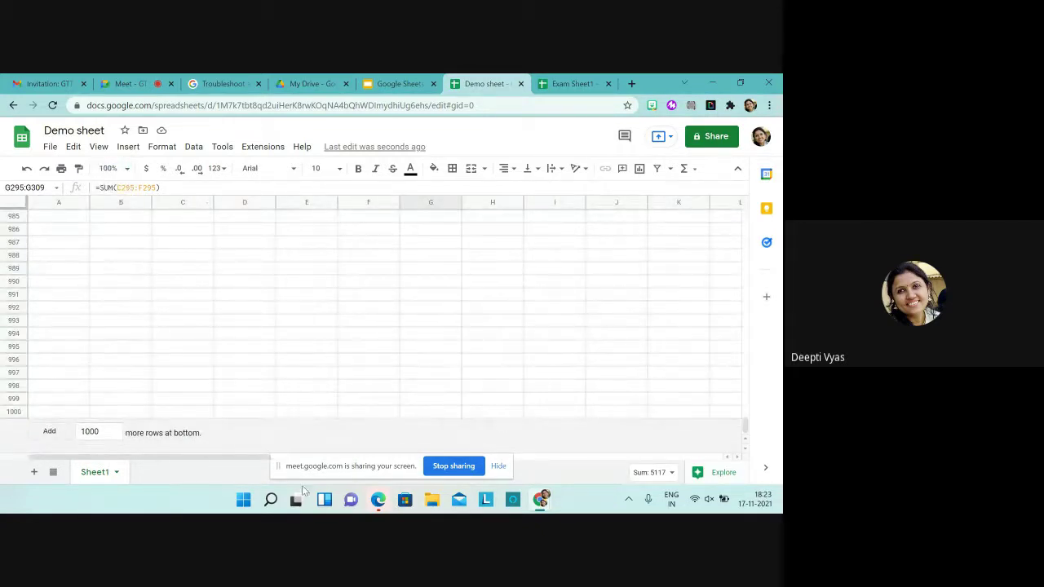
{"action": "left_click", "coordinate": [677, 373]}
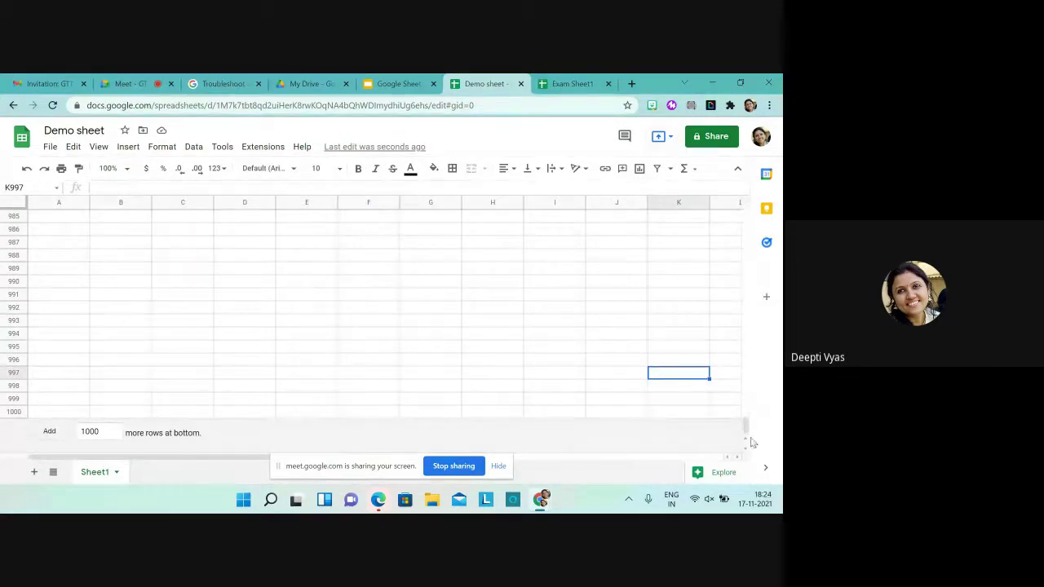
{"action": "mouse_move", "coordinate": [745, 426]}
{"action": "left_mouse_down"}
{"action": "mouse_move", "coordinate": [754, 204]}
{"action": "mouse_move", "coordinate": [751, 281]}
{"action": "left_mouse_up"}
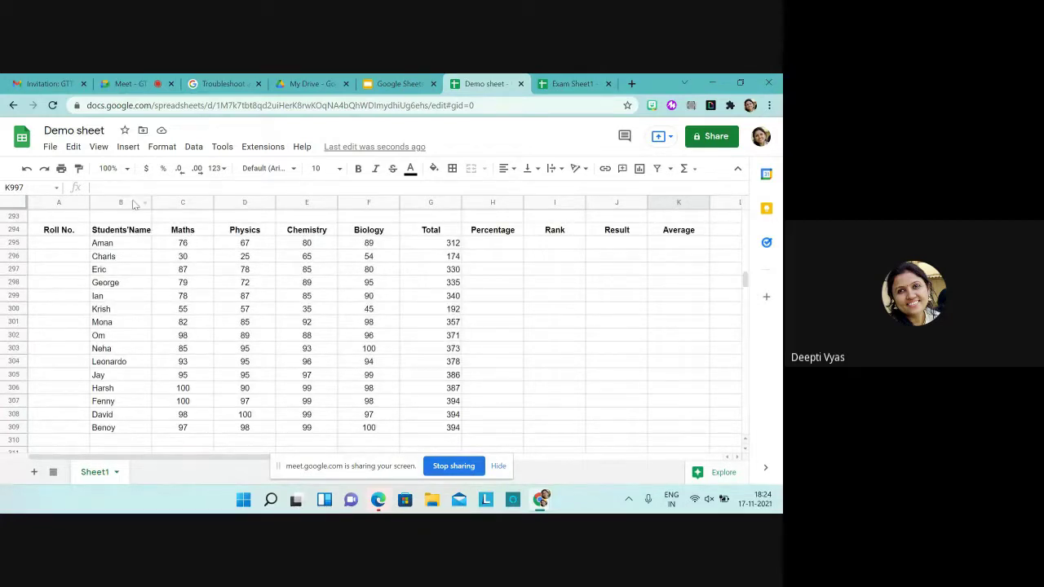
{"action": "left_click", "coordinate": [71, 203]}
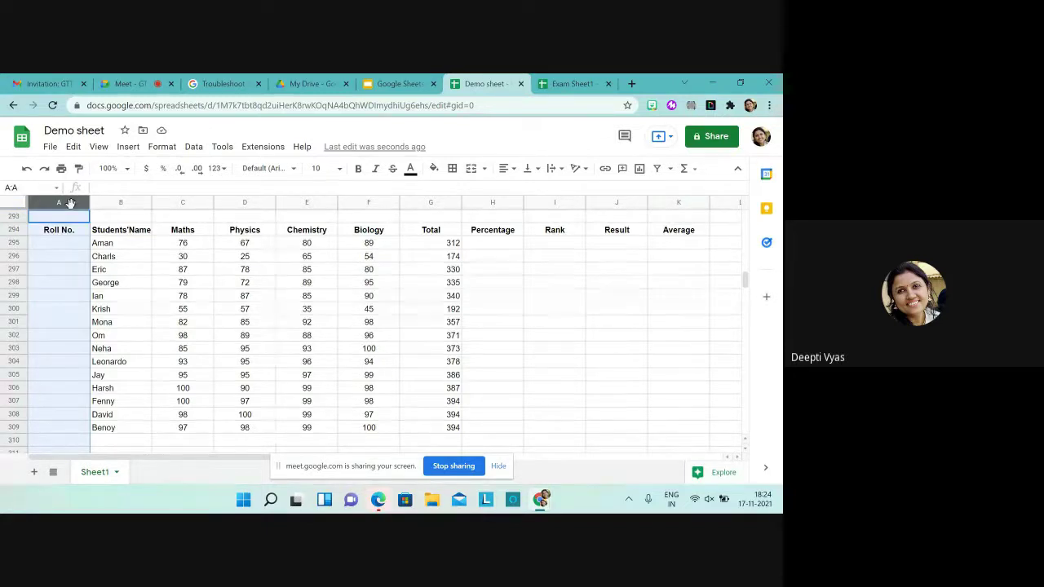
{"action": "key", "text": "shift+Right"}
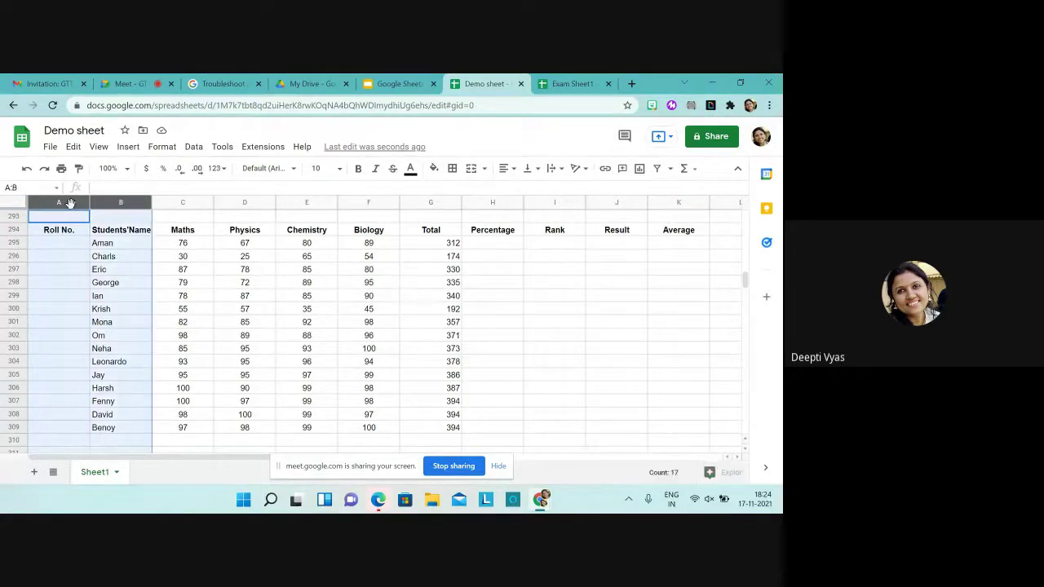
{"action": "key", "text": "shift+Right"}
{"action": "key", "text": "shift+Right"}
{"action": "key", "text": "shift+Right"}
{"action": "key", "text": "shift+Right"}
{"action": "key", "text": "shift+Right"}
{"action": "key", "text": "shift+Right"}
{"action": "key", "text": "shift+Right"}
{"action": "key", "text": "shift+Right"}
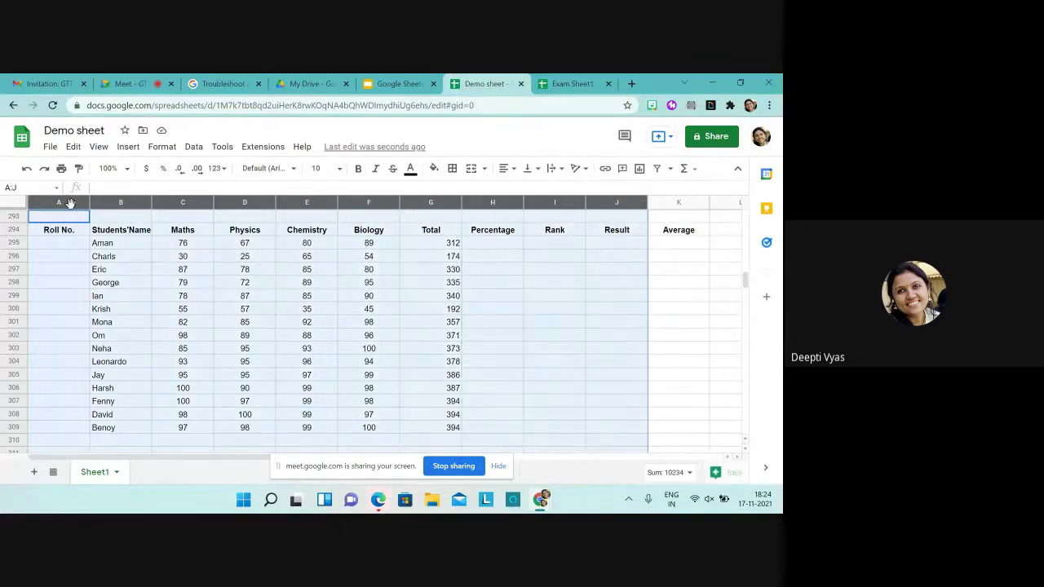
{"action": "key", "text": "shift+Right"}
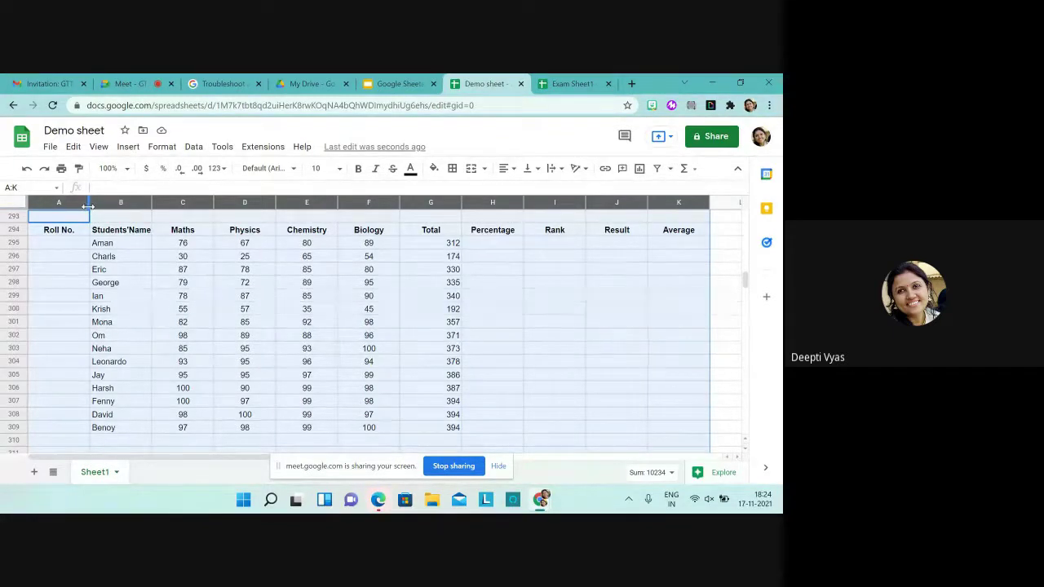
{"action": "left_click_drag", "start_coordinate": [89, 202], "coordinate": [149, 204]}
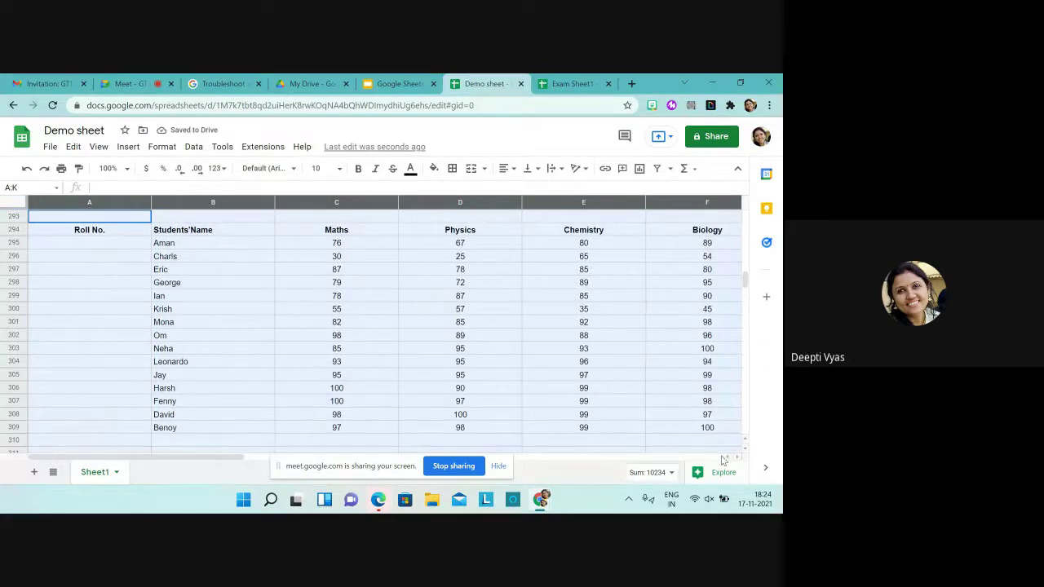
{"action": "left_click", "coordinate": [217, 354]}
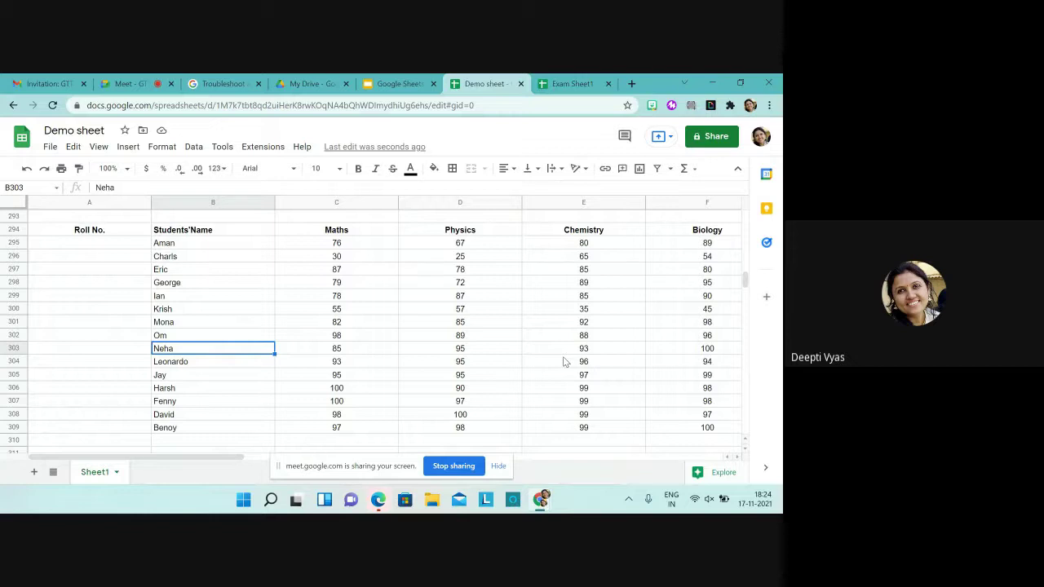
{"action": "left_click", "coordinate": [27, 171]}
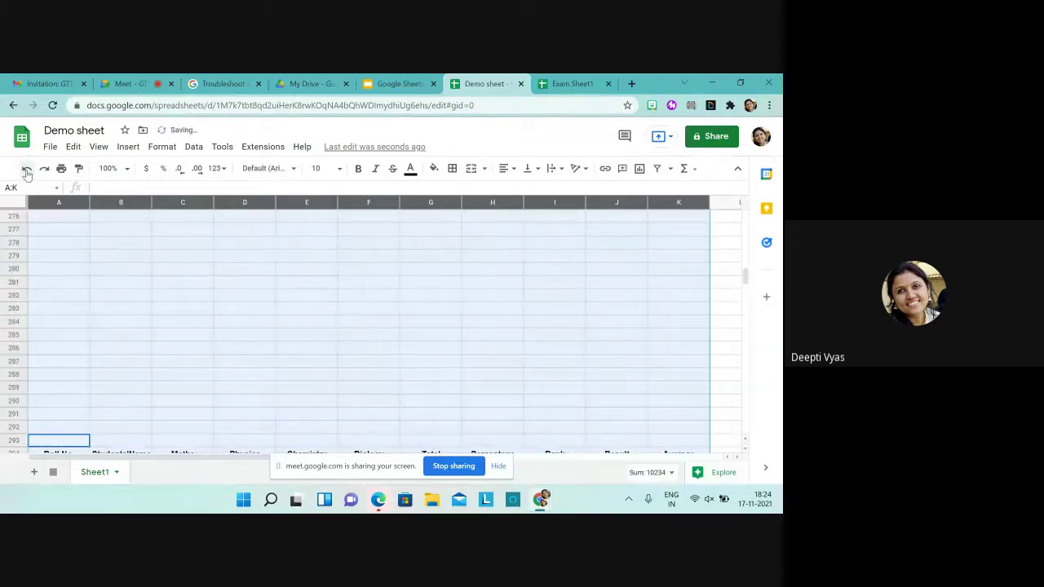
Step: In Exam Sheet1, clear the PERCENTAGE and grade cells L1:O16, then select columns A to K
{"action": "left_click", "coordinate": [584, 83]}
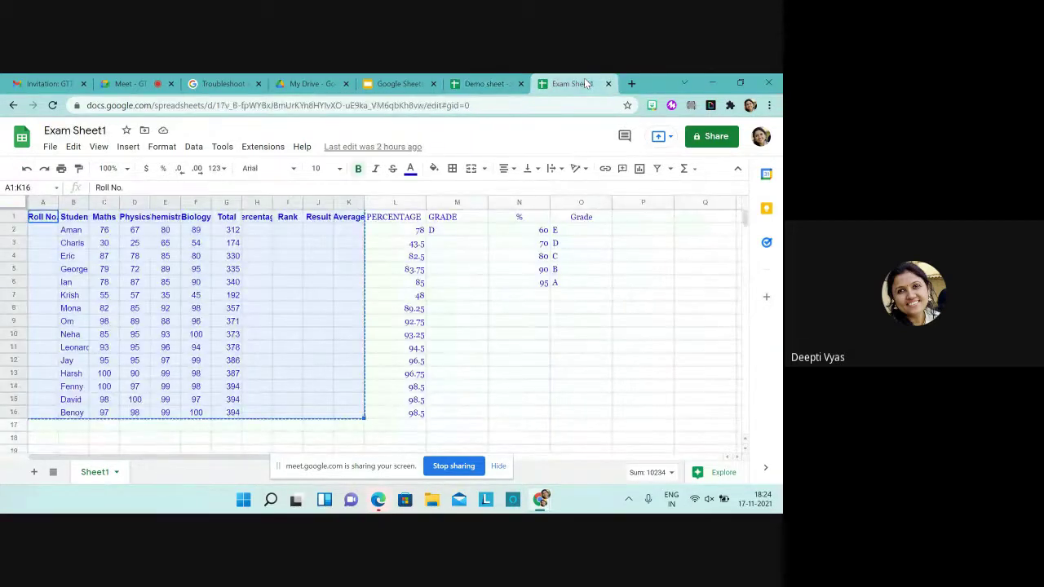
{"action": "left_click", "coordinate": [398, 219]}
{"action": "key", "text": "shift+Down"}
{"action": "key", "text": "shift+Down"}
{"action": "key", "text": "shift+Down"}
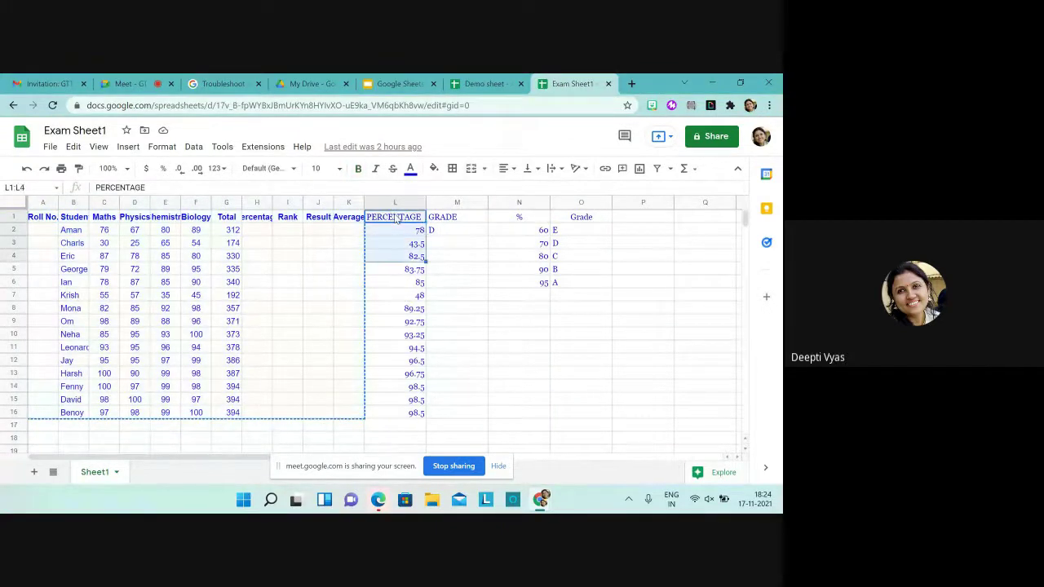
{"action": "key", "text": "shift+Down"}
{"action": "key", "text": "shift+Down"}
{"action": "key", "text": "shift+Down"}
{"action": "key", "text": "shift+Down"}
{"action": "key", "text": "shift+Down"}
{"action": "key", "text": "shift+Down"}
{"action": "key", "text": "shift+Down"}
{"action": "key", "text": "shift+Down"}
{"action": "key", "text": "shift+Down"}
{"action": "key", "text": "shift+Down"}
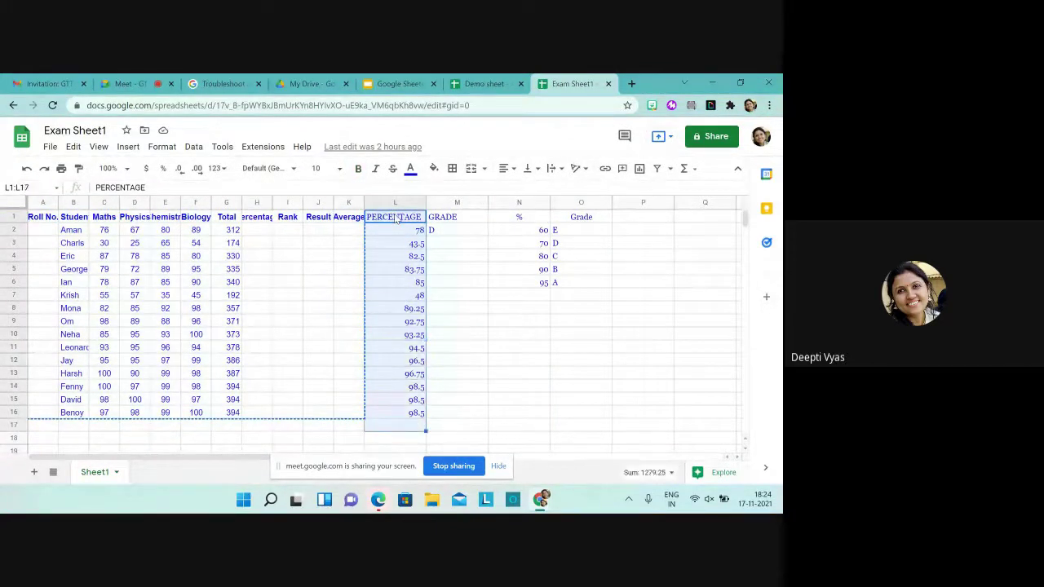
{"action": "key", "text": "shift+Right"}
{"action": "key", "text": "shift+Right"}
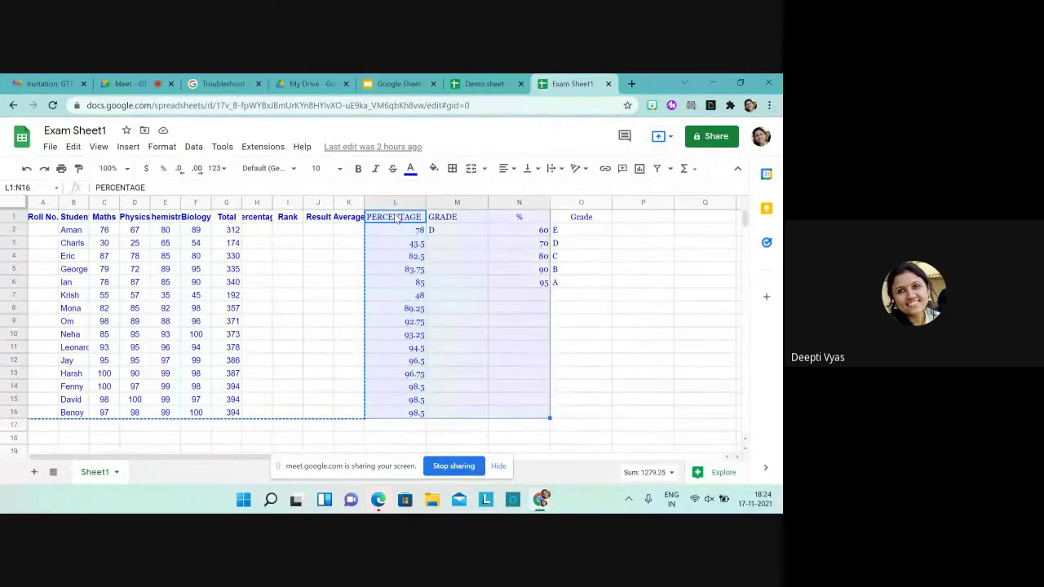
{"action": "key", "text": "shift+Right"}
{"action": "key", "text": "Delete"}
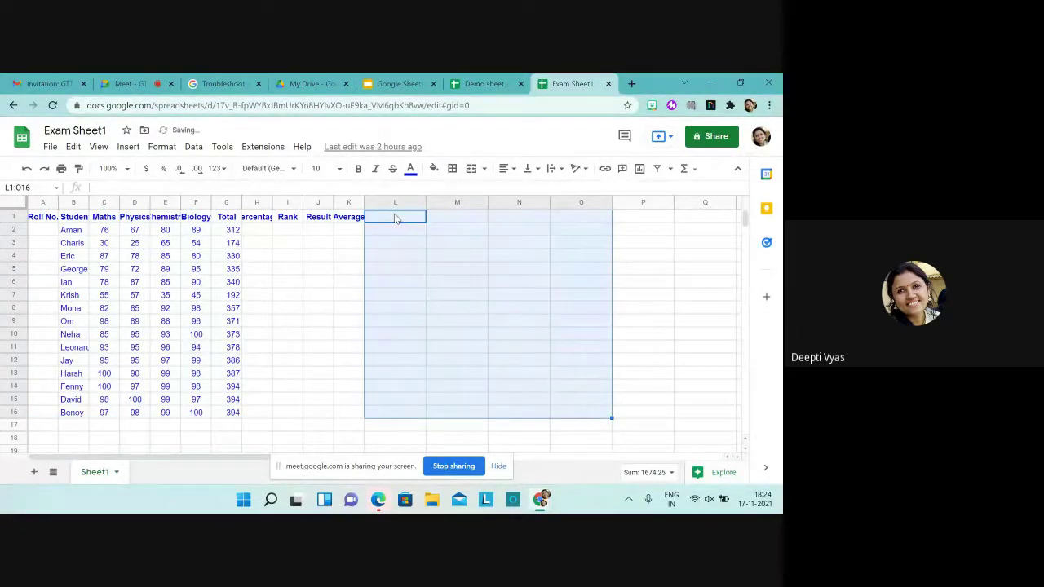
{"action": "left_click", "coordinate": [40, 203]}
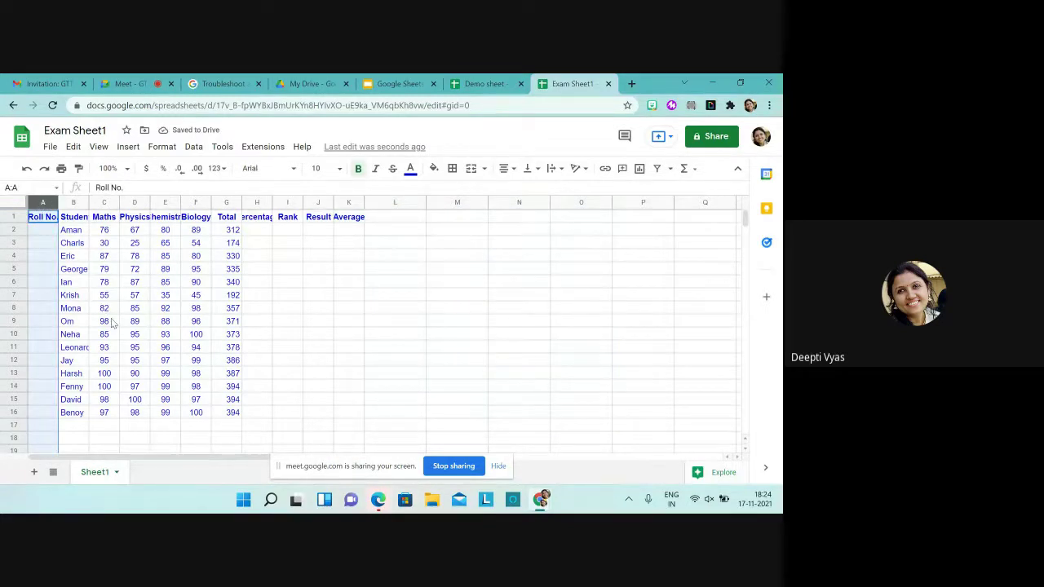
{"action": "key", "text": "shift+Right"}
{"action": "key", "text": "shift+Right"}
{"action": "key", "text": "shift+Right"}
{"action": "key", "text": "shift+Right"}
{"action": "key", "text": "shift+Right"}
{"action": "key", "text": "shift+Right"}
{"action": "key", "text": "shift+Right"}
{"action": "key", "text": "shift+Right"}
{"action": "key", "text": "shift+Right"}
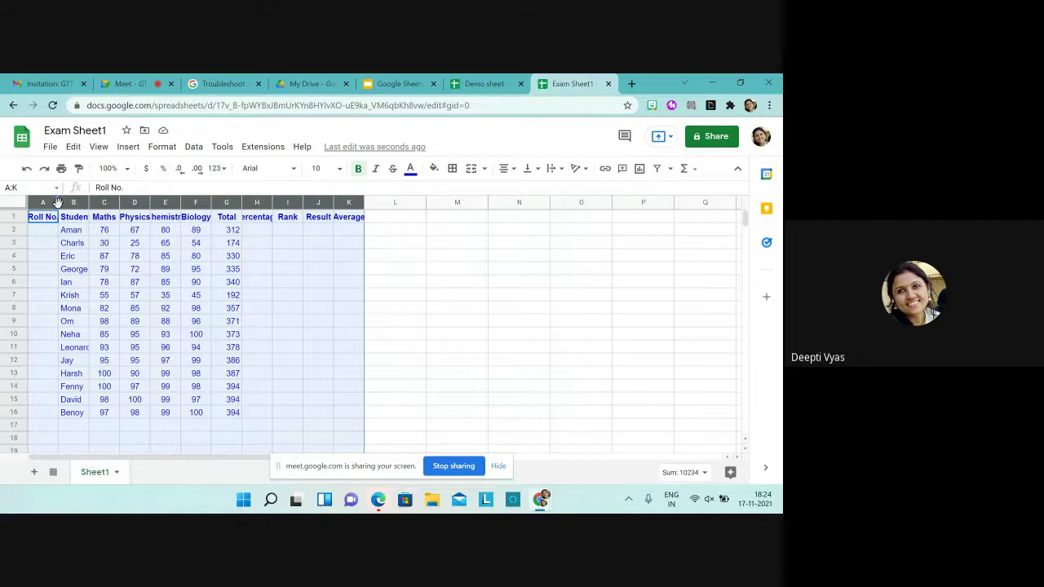
{"action": "left_click_drag", "start_coordinate": [58, 203], "coordinate": [116, 203]}
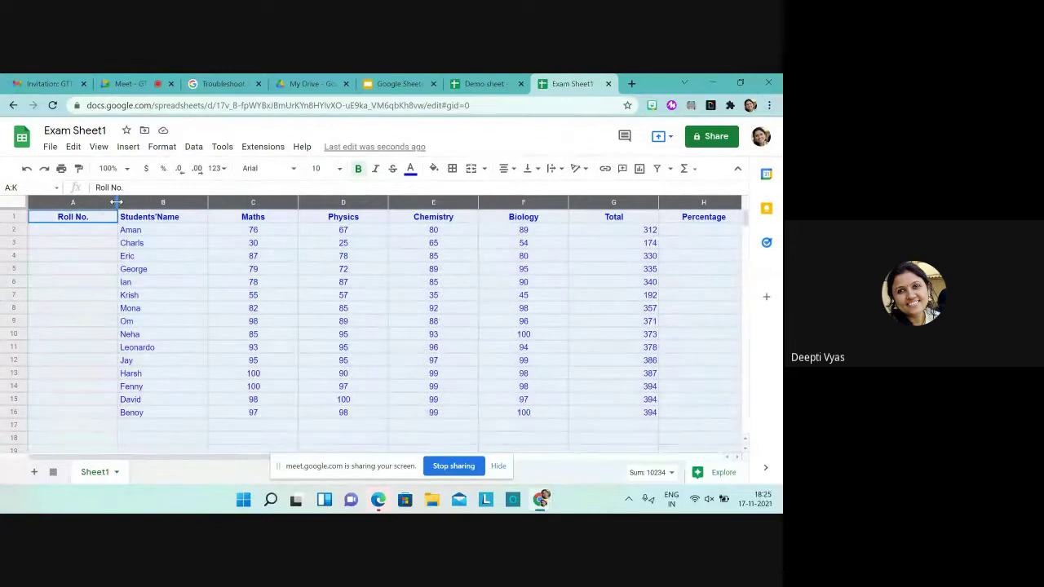
{"action": "left_click_drag", "start_coordinate": [116, 203], "coordinate": [100, 202]}
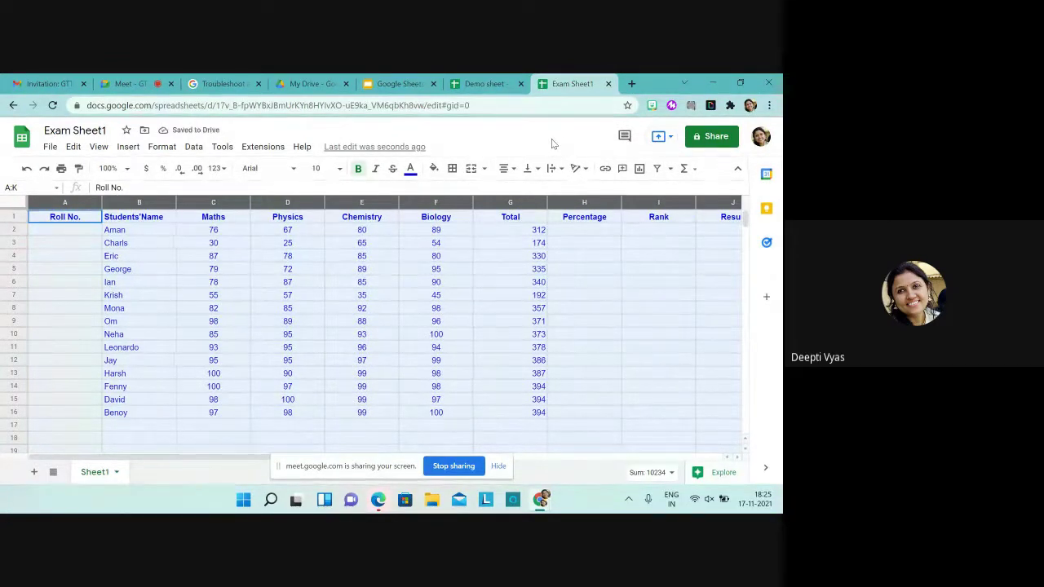
{"action": "left_click", "coordinate": [580, 269]}
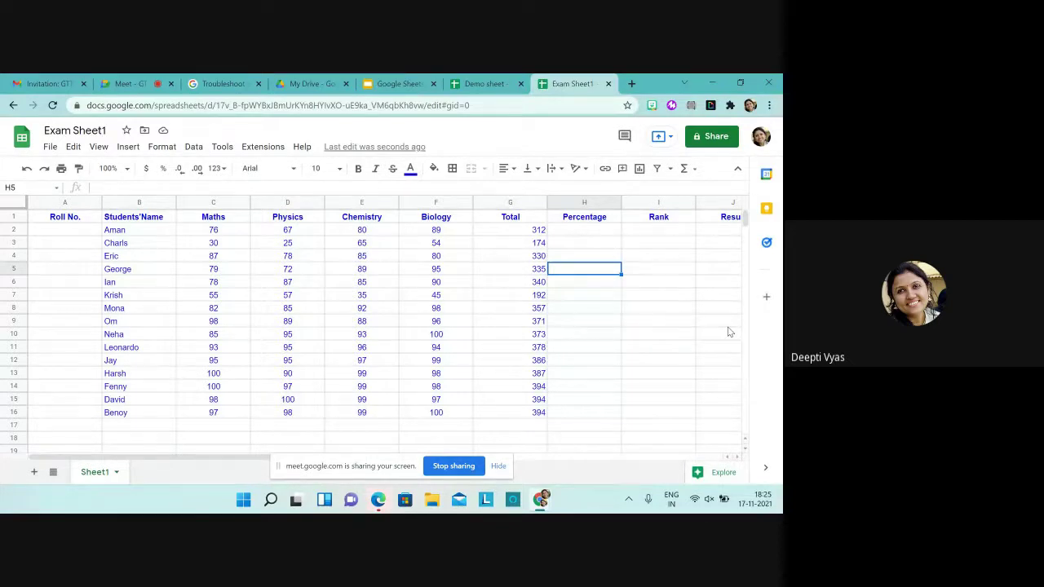
{"action": "left_click", "coordinate": [169, 153]}
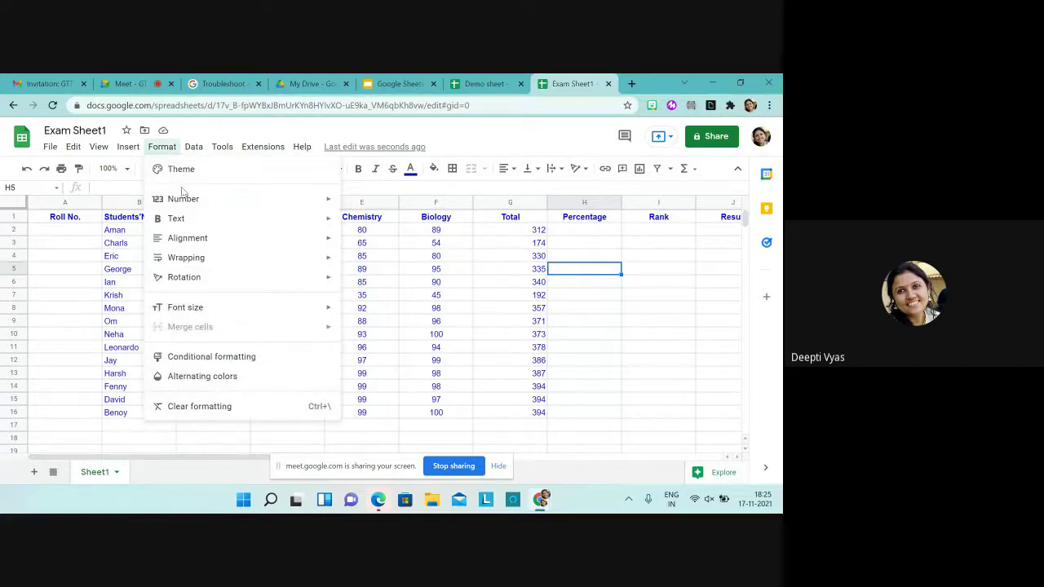
{"action": "mouse_move", "coordinate": [186, 222]}
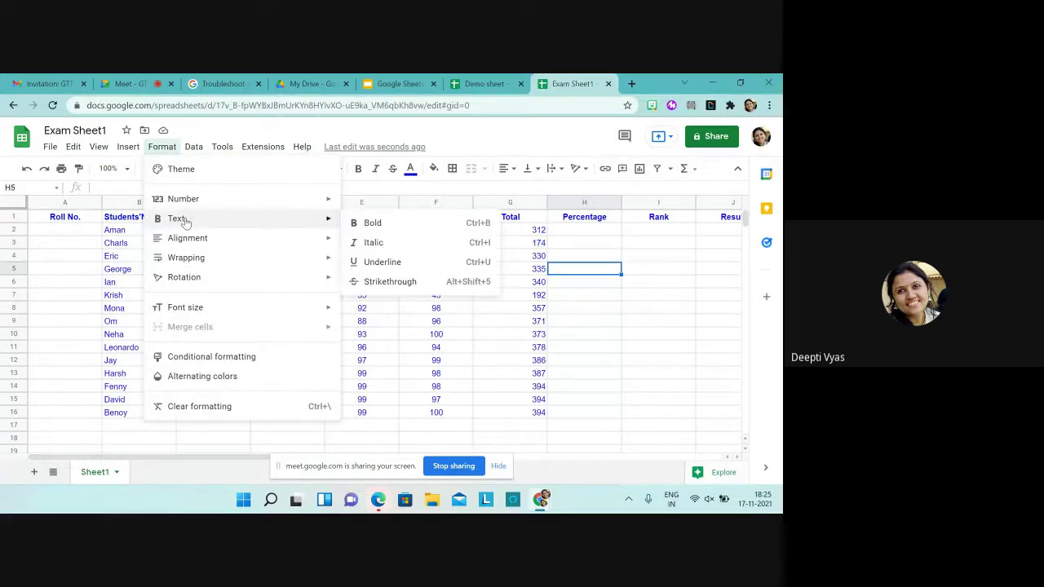
{"action": "mouse_move", "coordinate": [188, 243]}
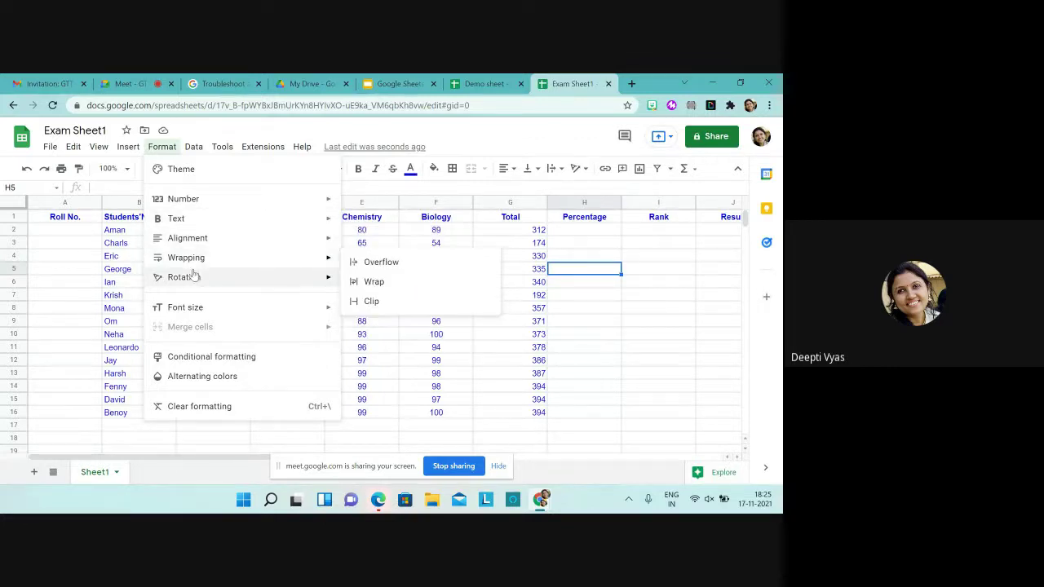
{"action": "mouse_move", "coordinate": [196, 279]}
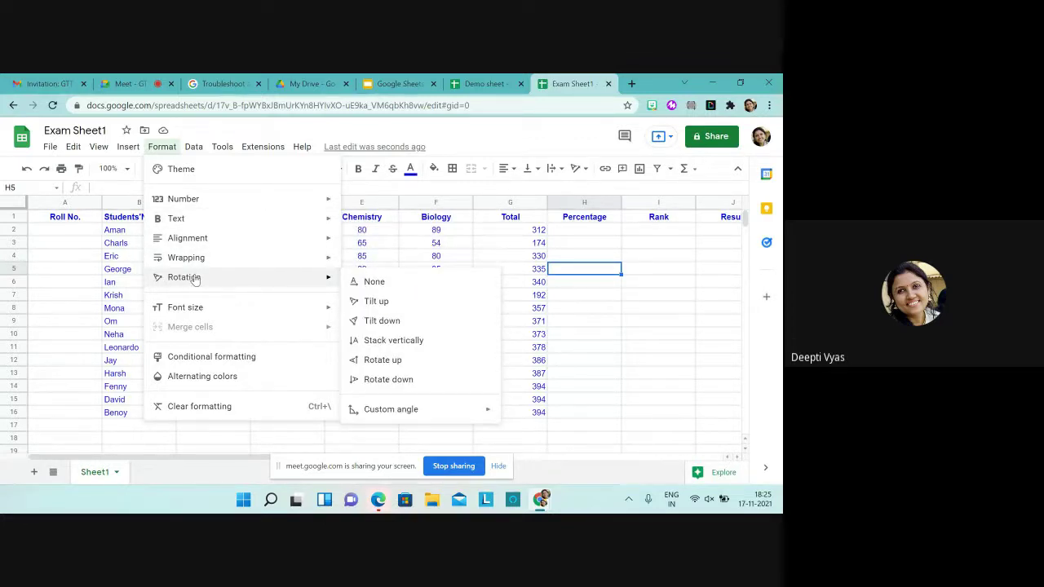
{"action": "left_click", "coordinate": [641, 352]}
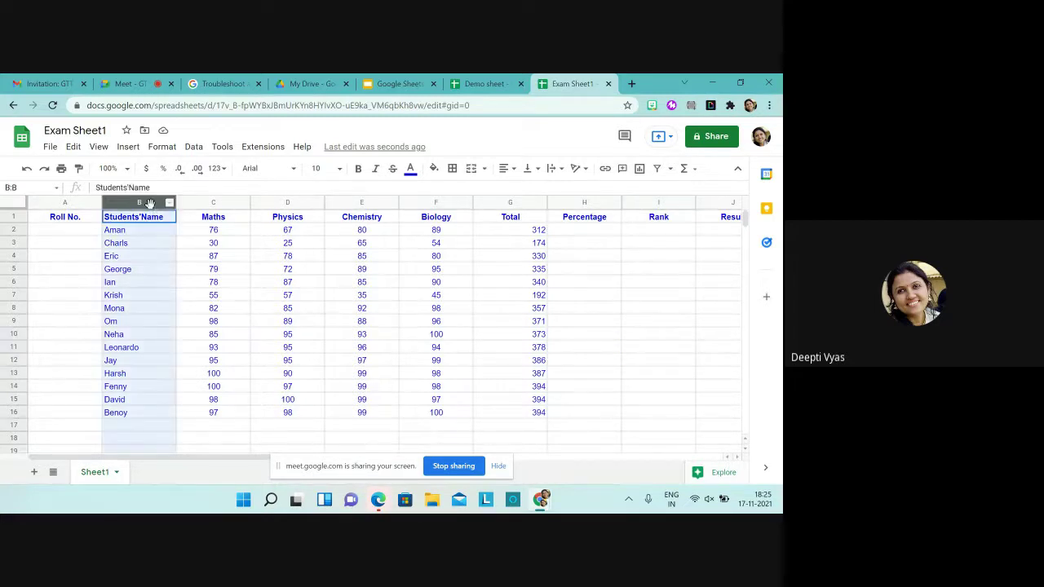
{"action": "left_click", "coordinate": [152, 204]}
{"action": "left_click", "coordinate": [162, 150]}
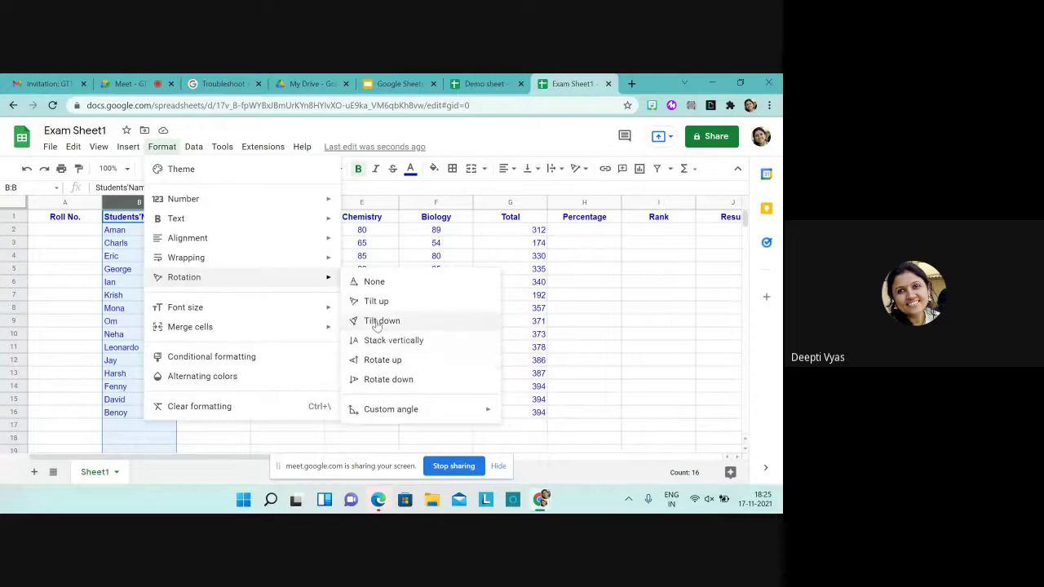
{"action": "left_click", "coordinate": [377, 322]}
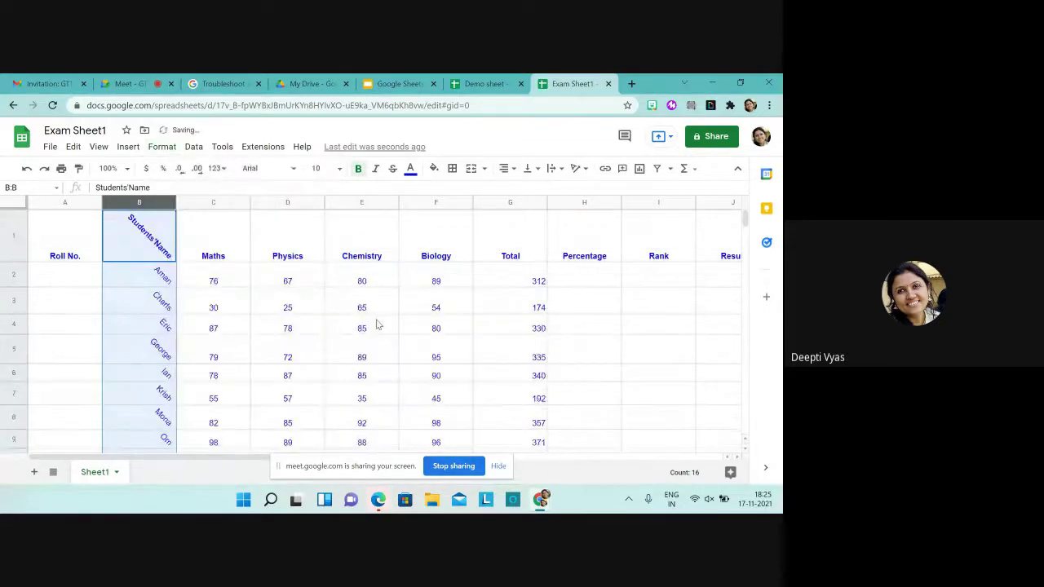
{"action": "scroll", "coordinate": [377, 324], "scroll_direction": "down", "scroll_amount": 3}
{"action": "scroll", "coordinate": [377, 325], "scroll_direction": "down", "scroll_amount": 1}
{"action": "scroll", "coordinate": [376, 325], "scroll_direction": "down", "scroll_amount": 1}
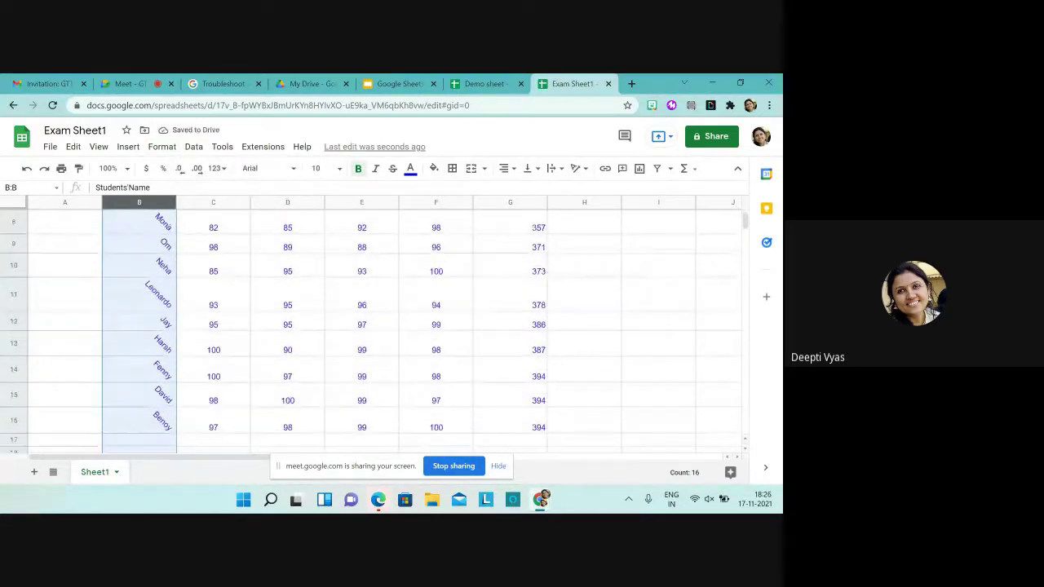
{"action": "scroll", "coordinate": [377, 325], "scroll_direction": "down", "scroll_amount": 1}
{"action": "scroll", "coordinate": [377, 325], "scroll_direction": "up", "scroll_amount": 1}
{"action": "scroll", "coordinate": [376, 325], "scroll_direction": "up", "scroll_amount": 3}
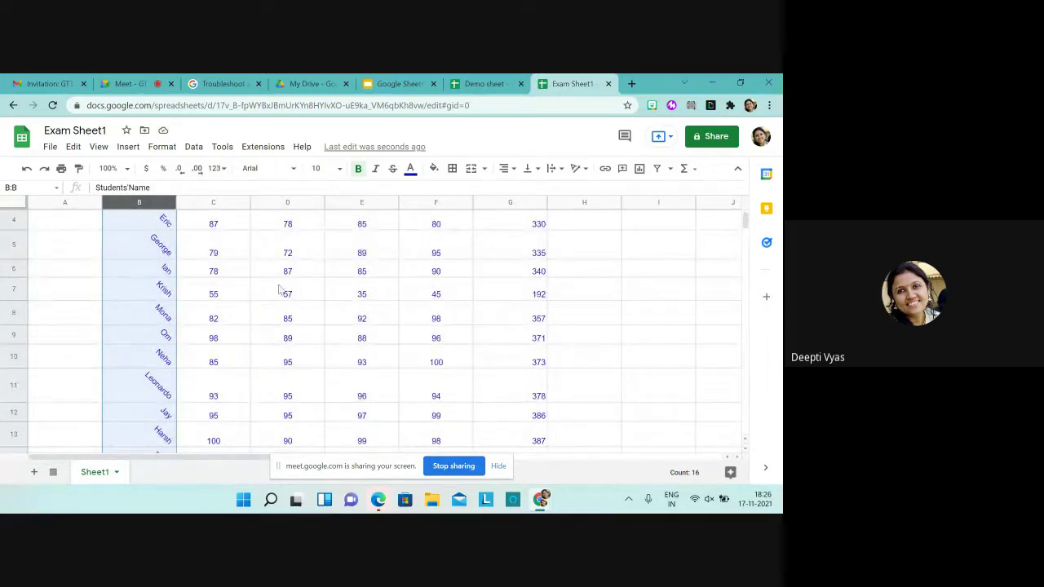
{"action": "left_click", "coordinate": [26, 168]}
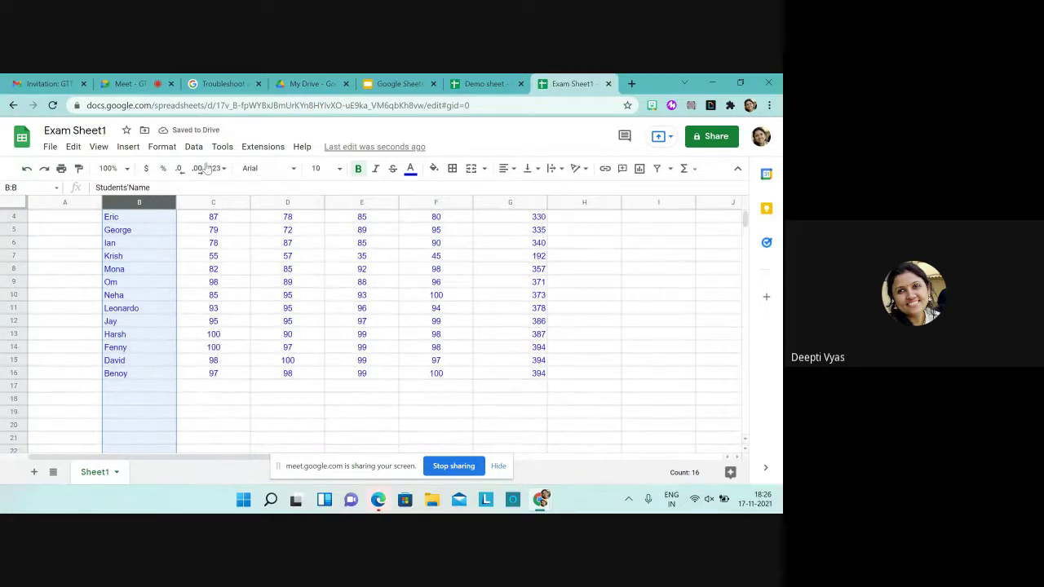
Step: Look through the Format menu's Font size and Merge cells options, then scroll to the top
{"action": "left_click", "coordinate": [167, 152]}
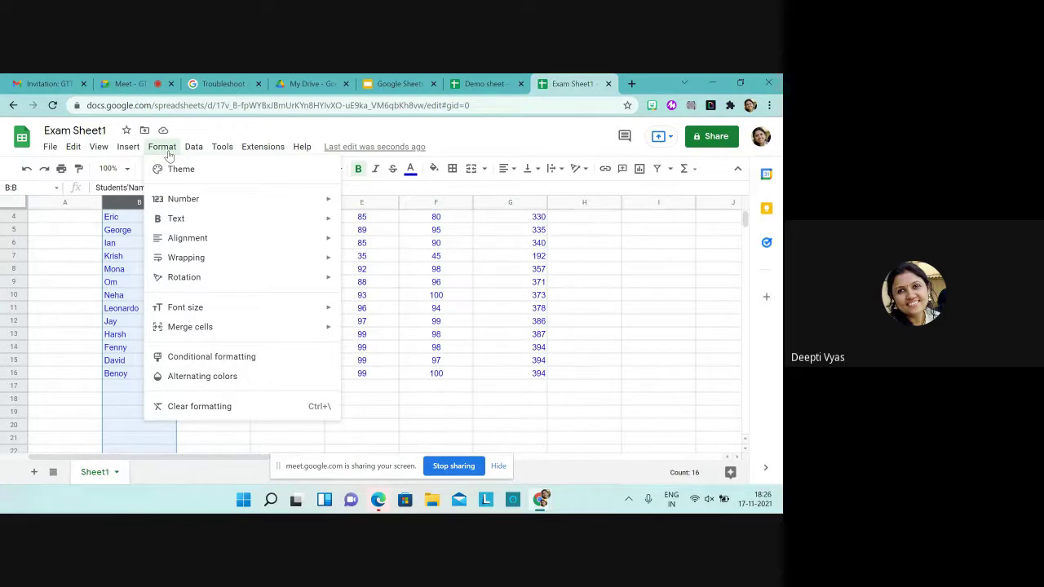
{"action": "mouse_move", "coordinate": [222, 311]}
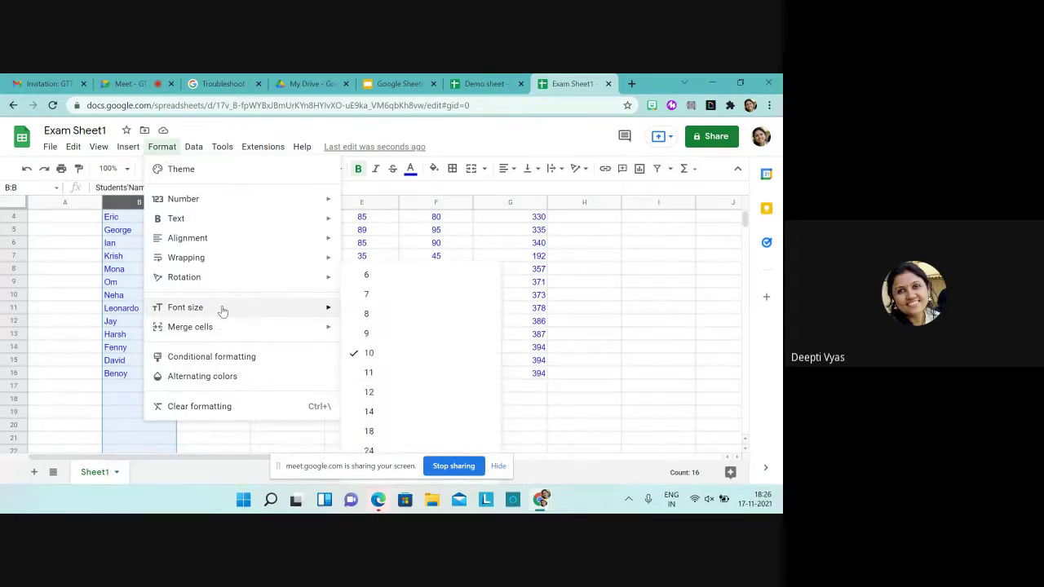
{"action": "mouse_move", "coordinate": [227, 332]}
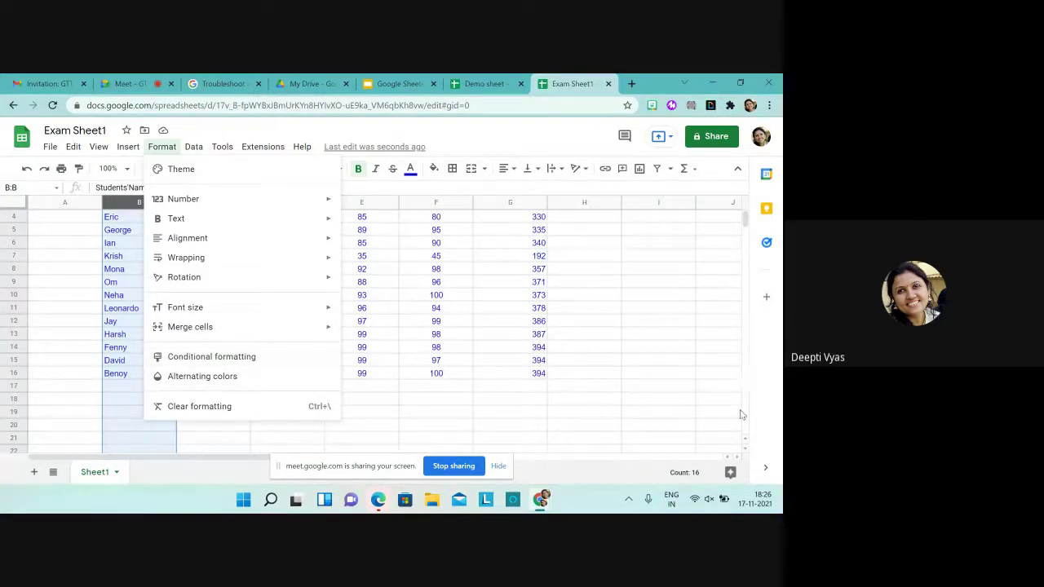
{"action": "left_click_drag", "start_coordinate": [745, 218], "coordinate": [742, 202]}
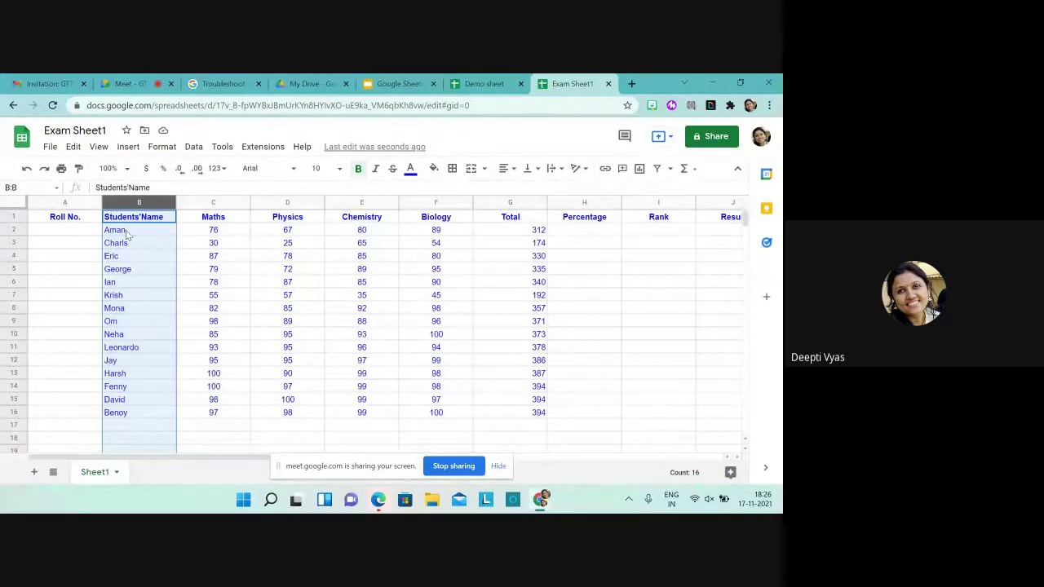
Step: View slide 7 'Topics Covered' in the Google Sheets (Guj) presentation, then return to Exam Sheet1
{"action": "left_click", "coordinate": [395, 83]}
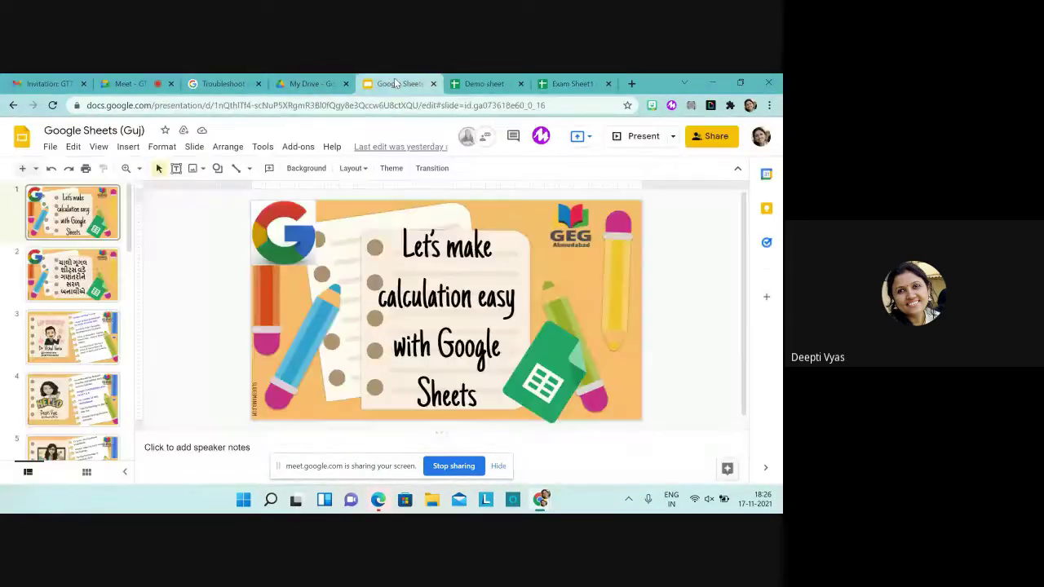
{"action": "scroll", "coordinate": [72, 321], "scroll_direction": "down", "scroll_amount": 2}
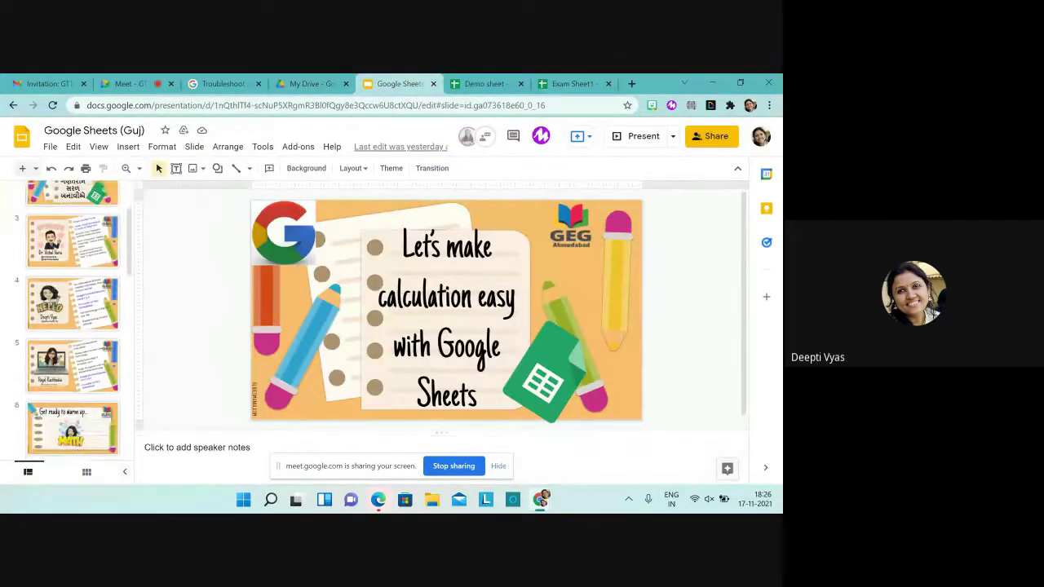
{"action": "scroll", "coordinate": [73, 320], "scroll_direction": "down", "scroll_amount": 3}
{"action": "scroll", "coordinate": [73, 320], "scroll_direction": "down", "scroll_amount": 1}
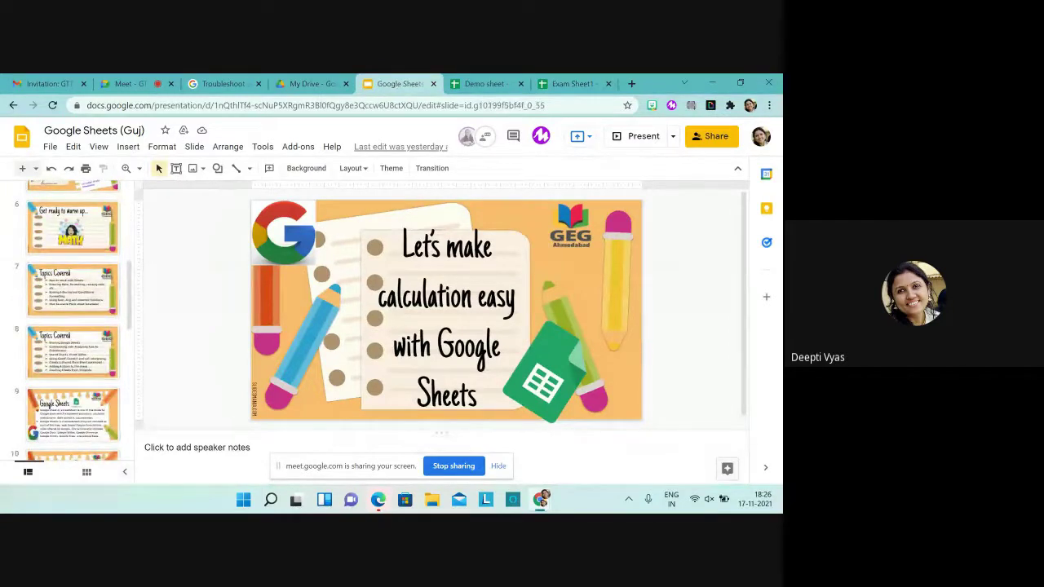
{"action": "left_click", "coordinate": [73, 290]}
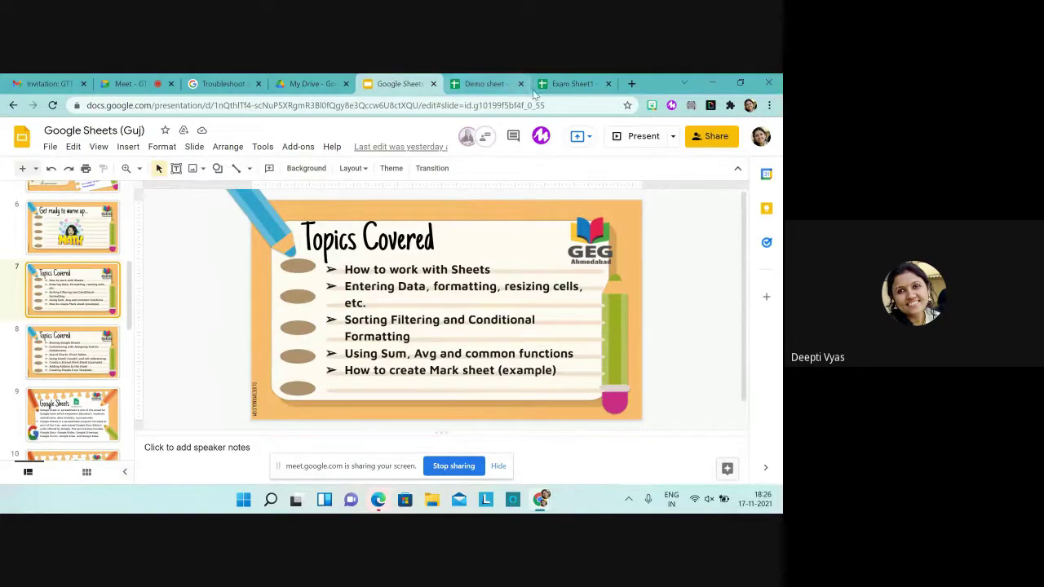
{"action": "left_click", "coordinate": [559, 84]}
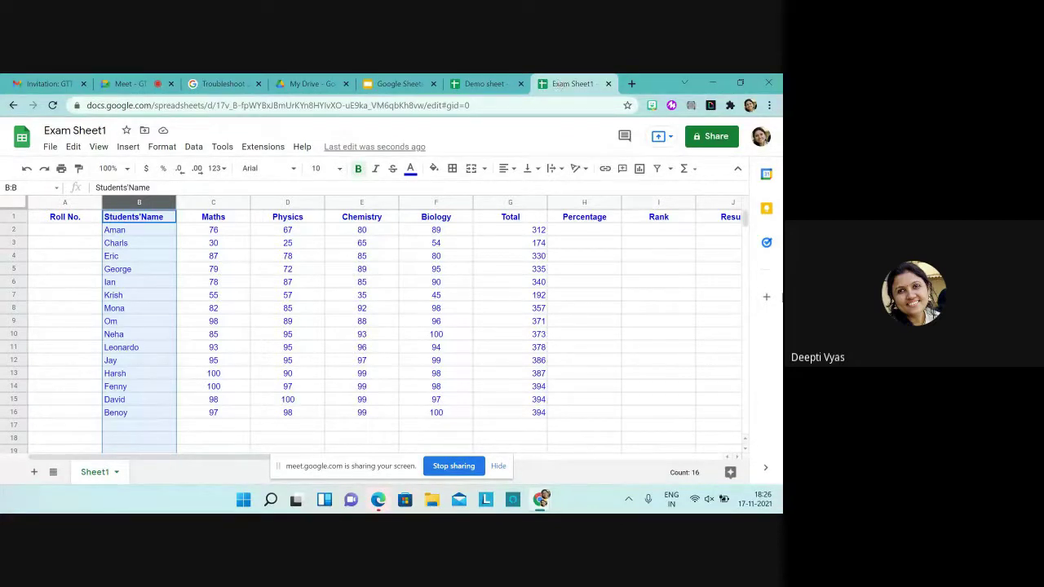
{"action": "left_click", "coordinate": [696, 311]}
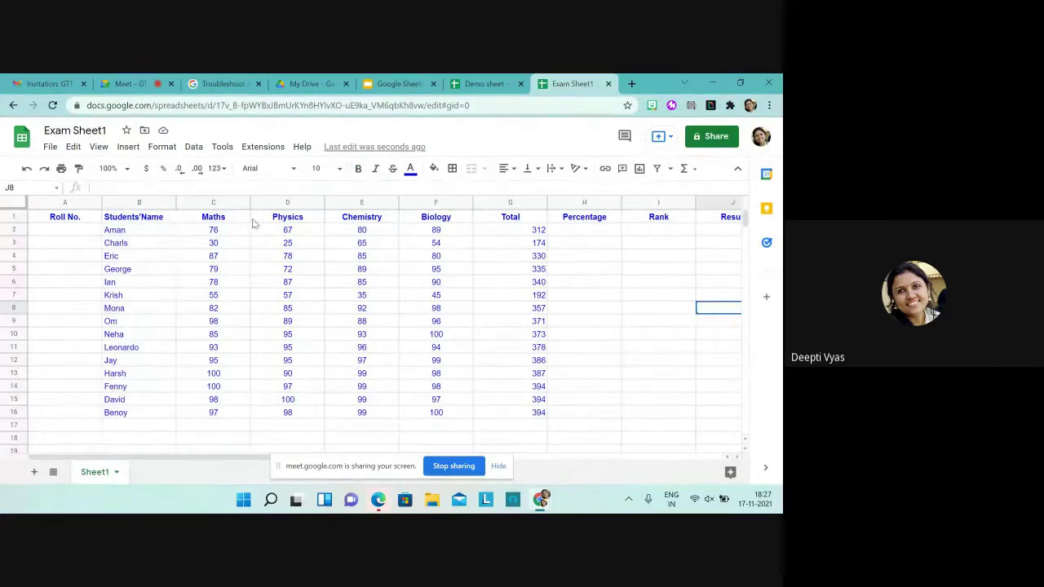
{"action": "left_click", "coordinate": [152, 202]}
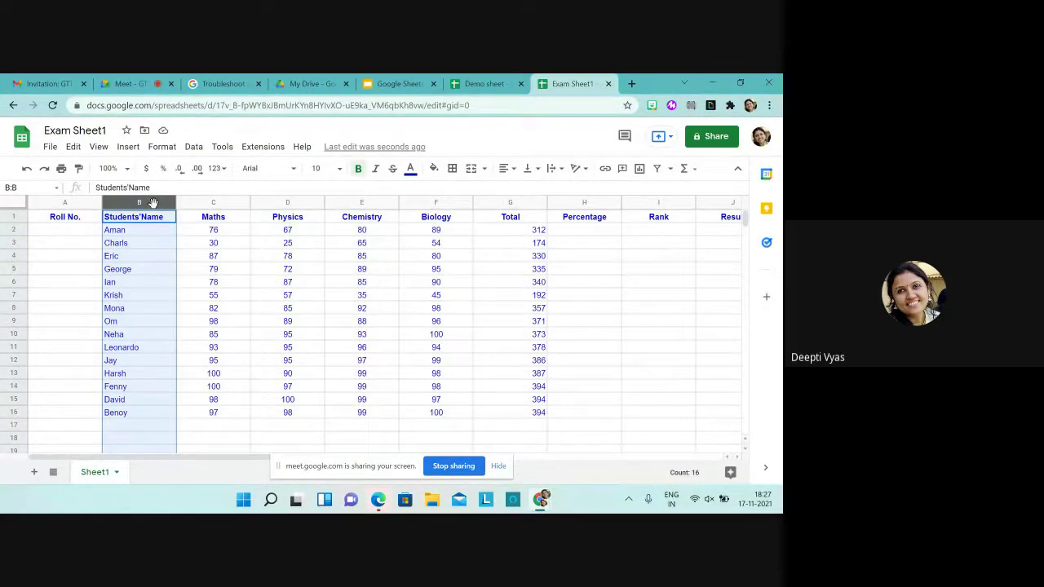
{"action": "left_click", "coordinate": [195, 150]}
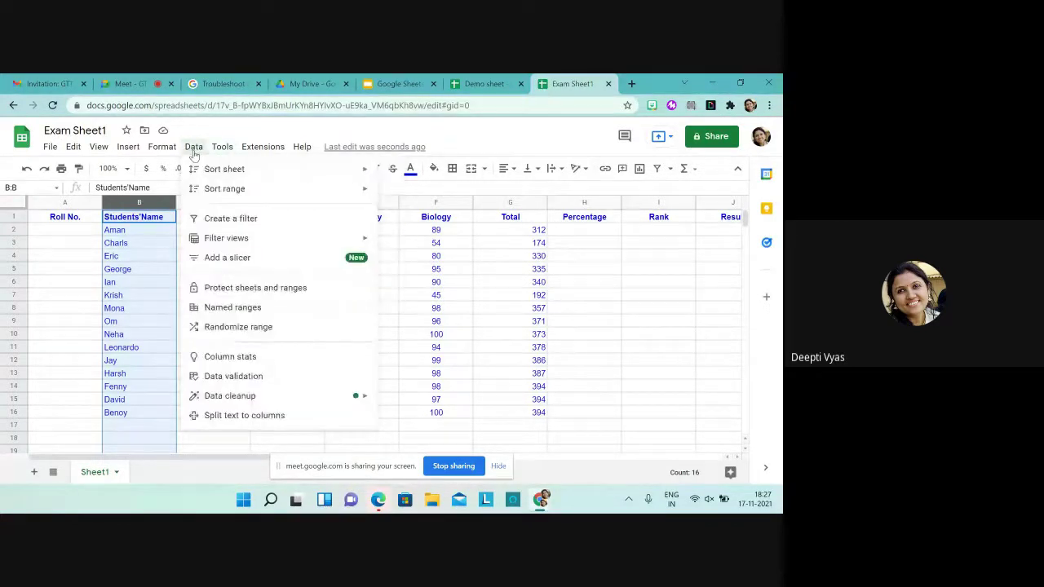
{"action": "mouse_move", "coordinate": [200, 175]}
{"action": "mouse_move", "coordinate": [214, 196]}
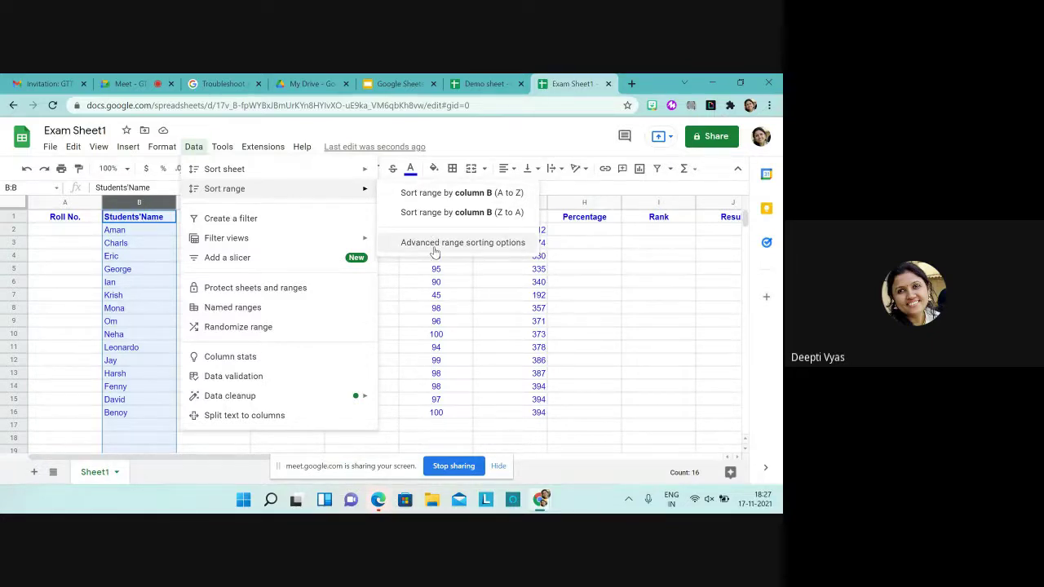
{"action": "left_click", "coordinate": [435, 245]}
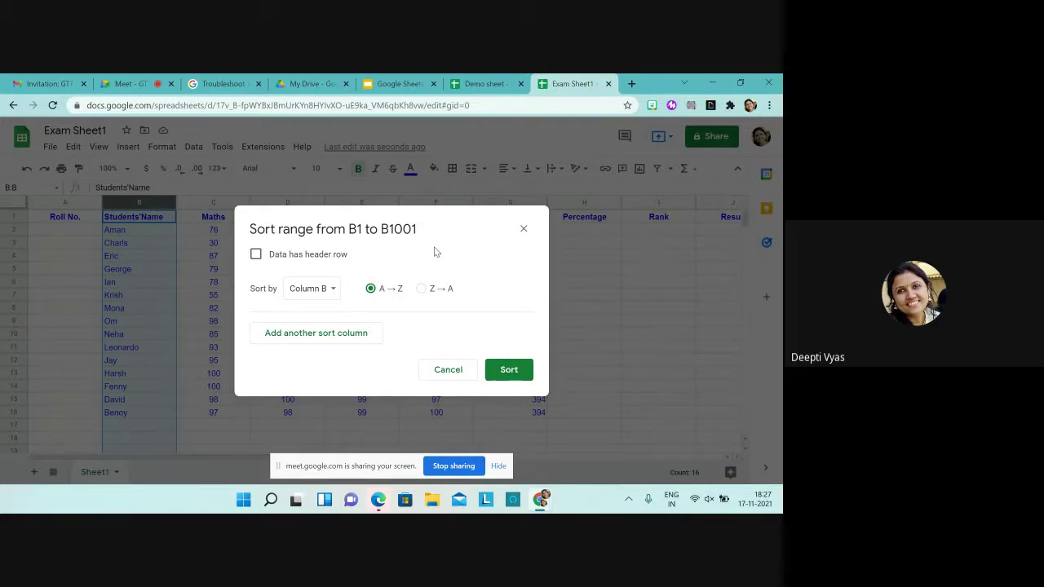
{"action": "left_click", "coordinate": [524, 230]}
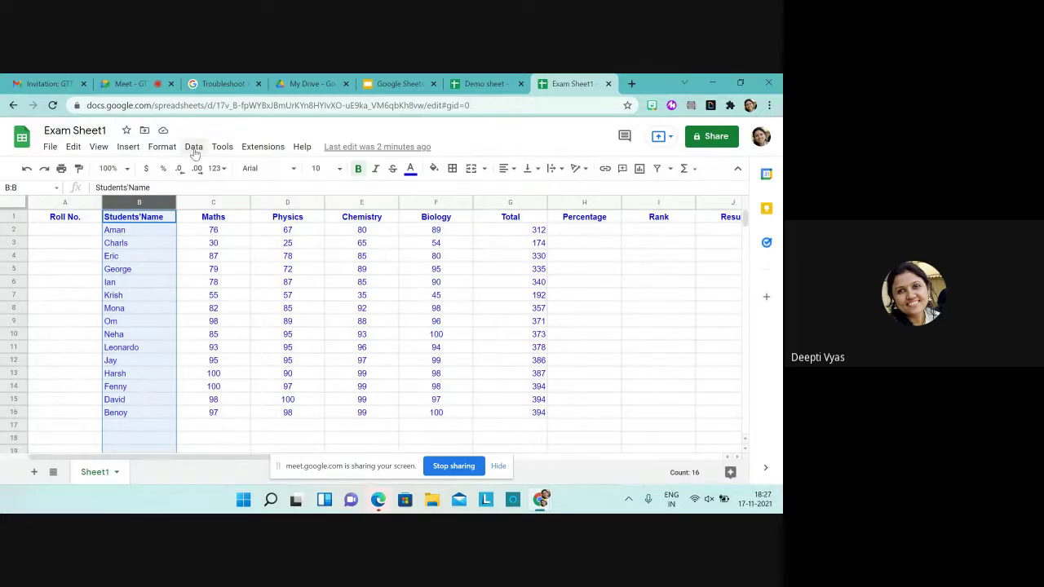
{"action": "left_click", "coordinate": [193, 148]}
{"action": "mouse_move", "coordinate": [262, 197]}
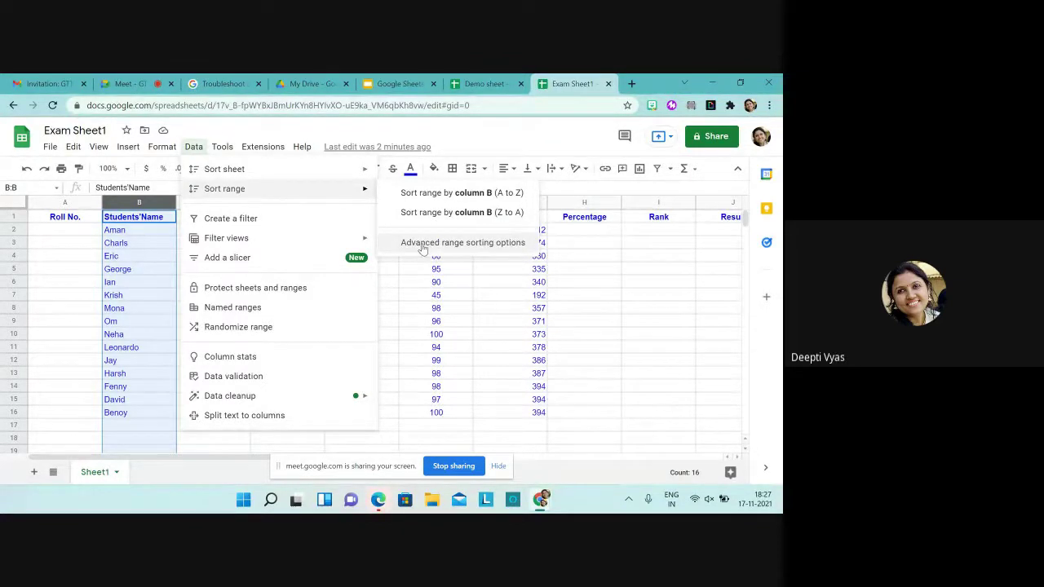
{"action": "left_click", "coordinate": [424, 244]}
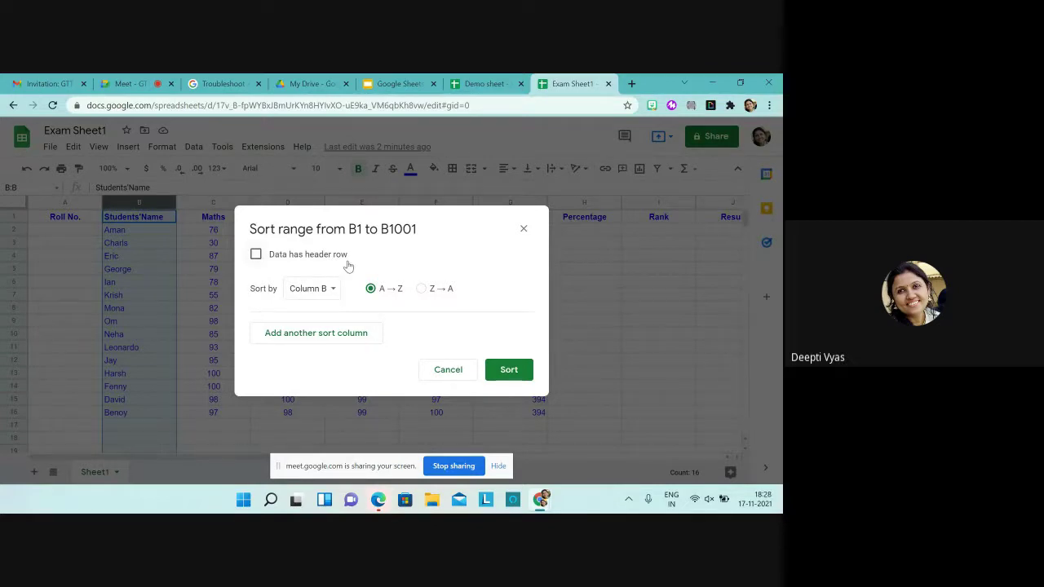
{"action": "left_click", "coordinate": [524, 229]}
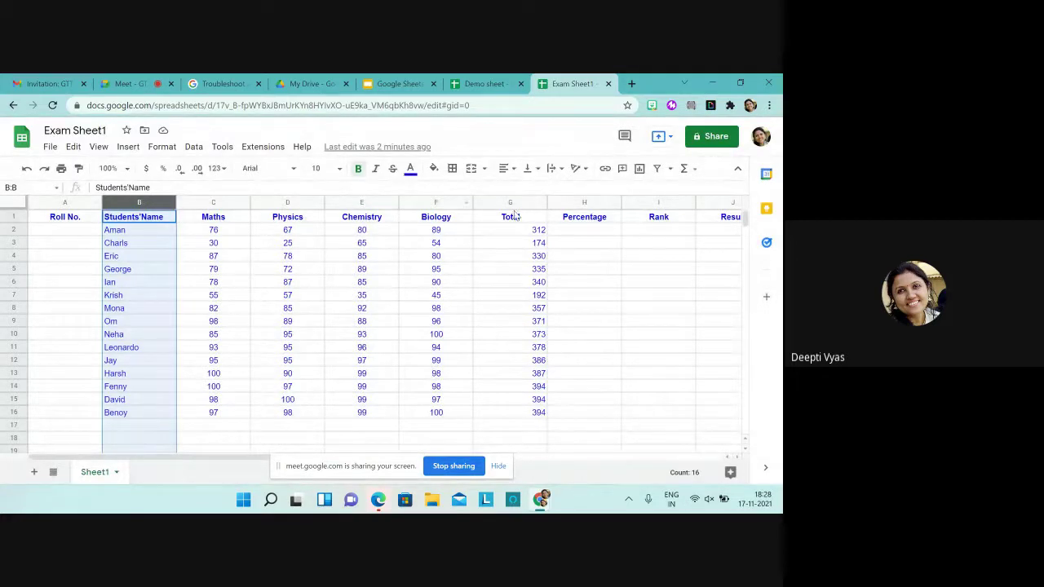
{"action": "left_click", "coordinate": [191, 150]}
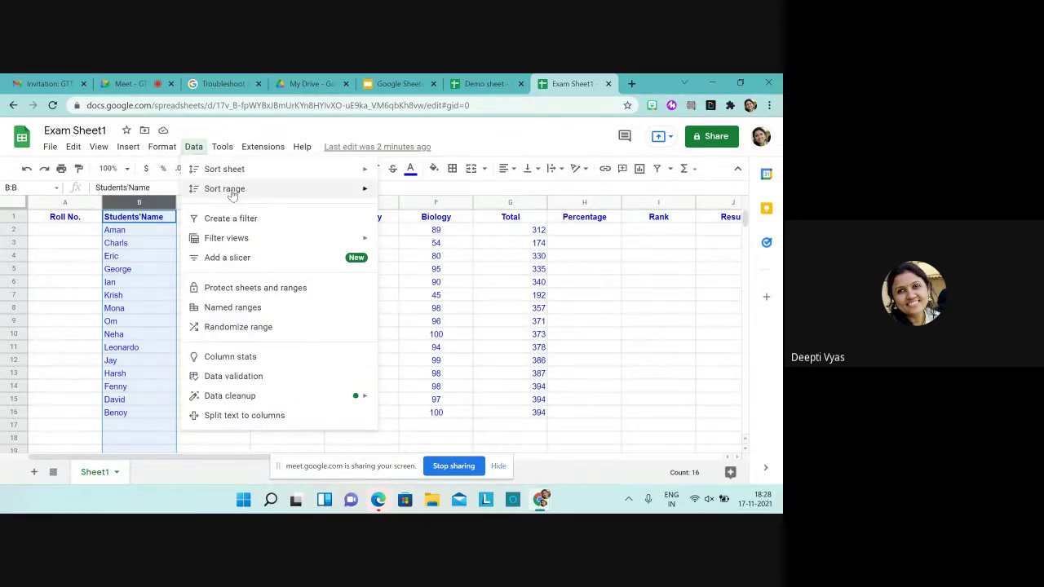
{"action": "mouse_move", "coordinate": [231, 194]}
{"action": "left_click", "coordinate": [442, 247]}
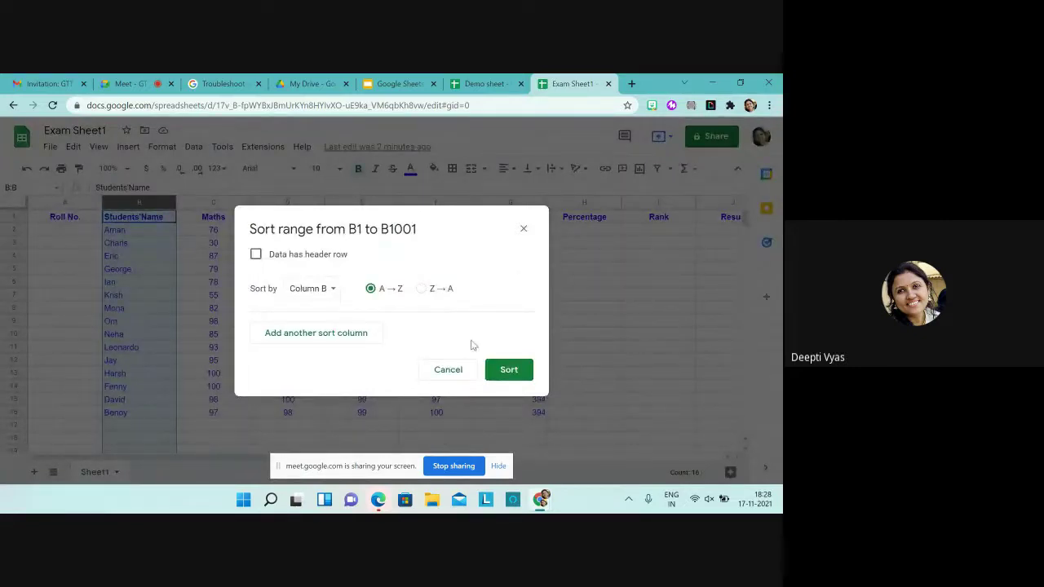
{"action": "left_click", "coordinate": [506, 370]}
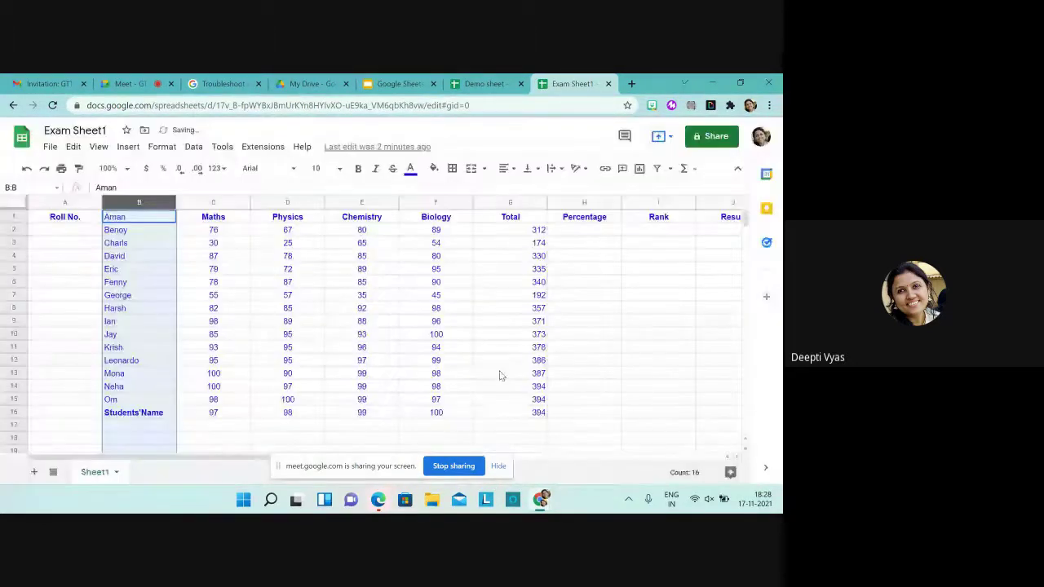
{"action": "scroll", "coordinate": [500, 375], "scroll_direction": "down", "scroll_amount": 1}
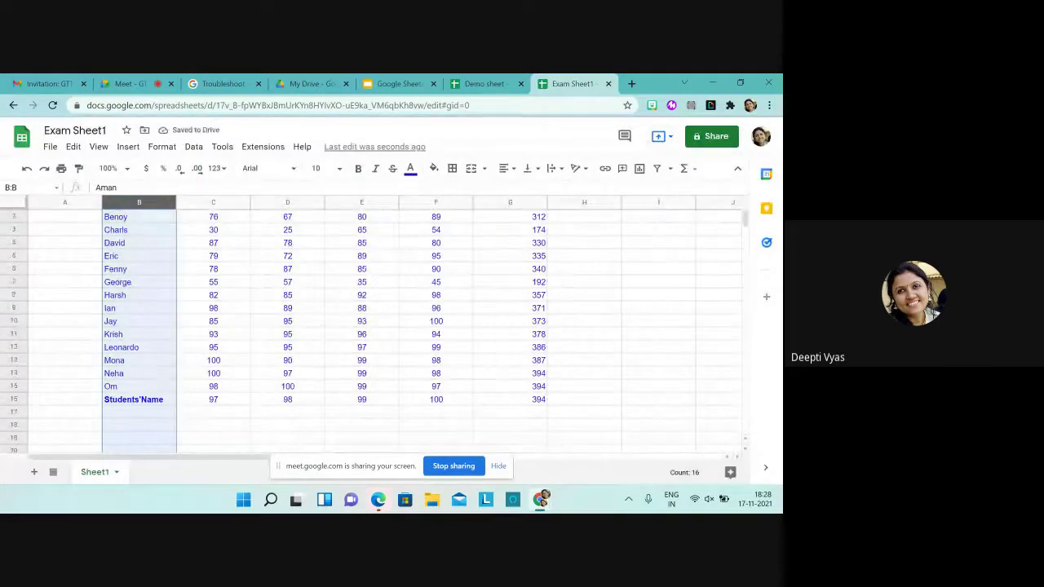
{"action": "scroll", "coordinate": [501, 375], "scroll_direction": "up", "scroll_amount": 1}
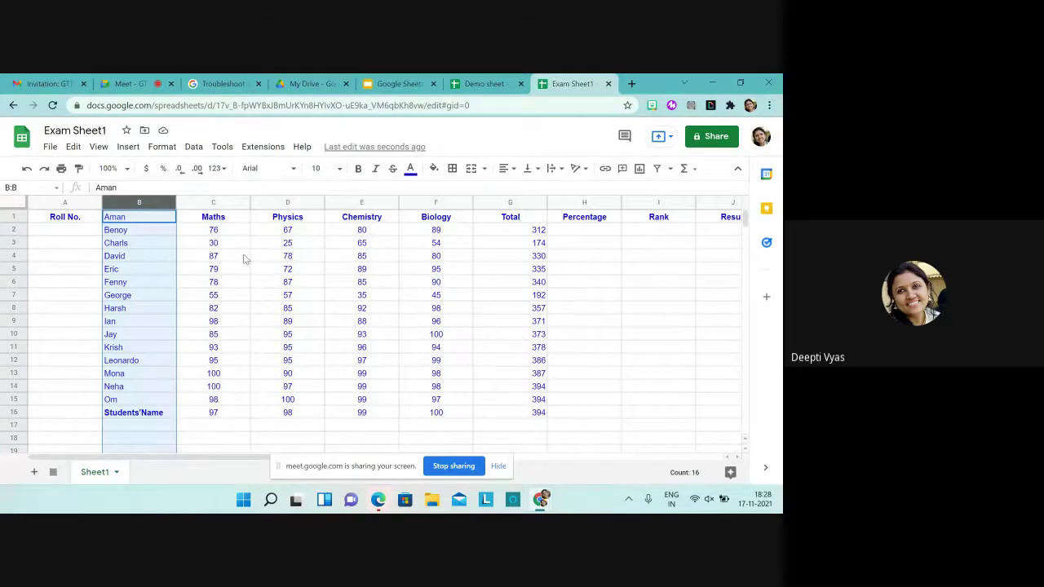
Step: Undo the column B sort and re-sort by Students'Name A→Z with a header row
{"action": "left_click", "coordinate": [27, 168]}
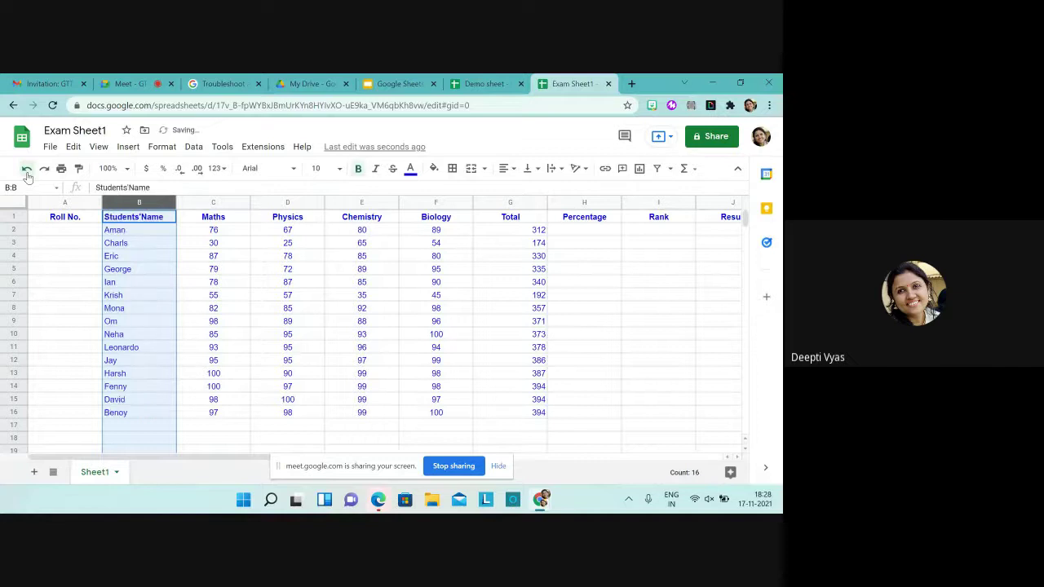
{"action": "left_click", "coordinate": [163, 149]}
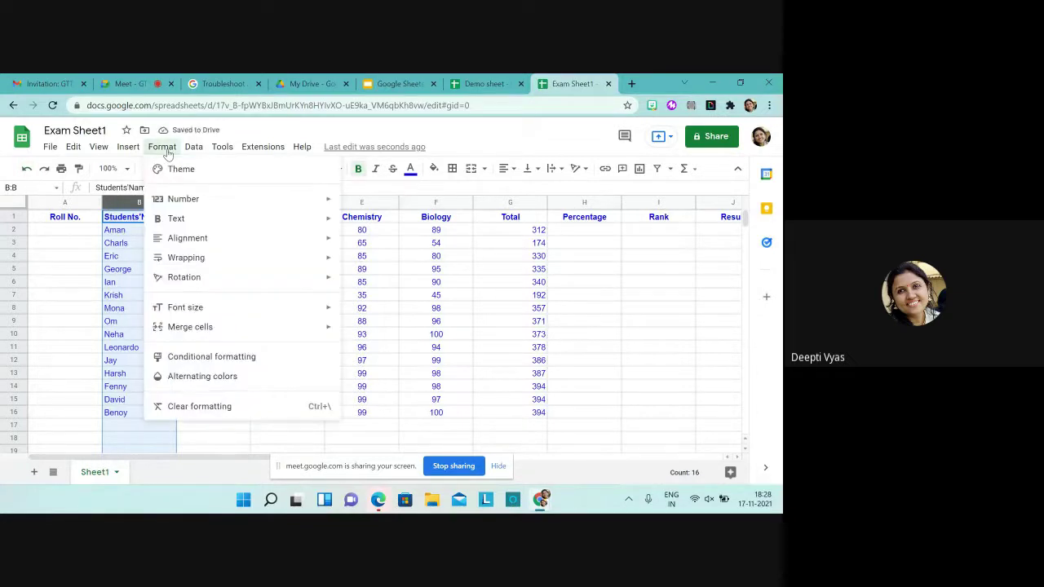
{"action": "mouse_move", "coordinate": [189, 155]}
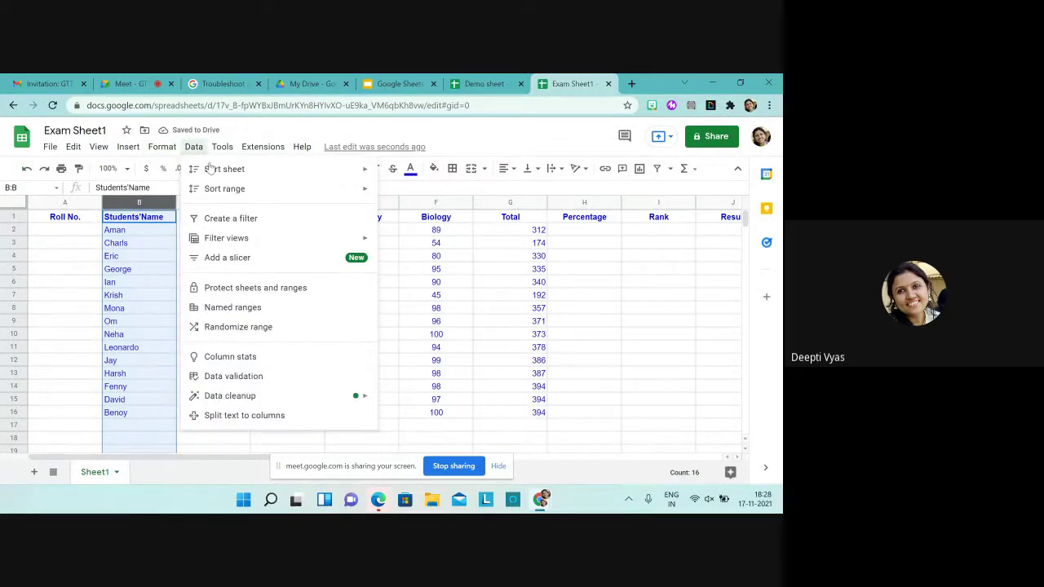
{"action": "mouse_move", "coordinate": [220, 191]}
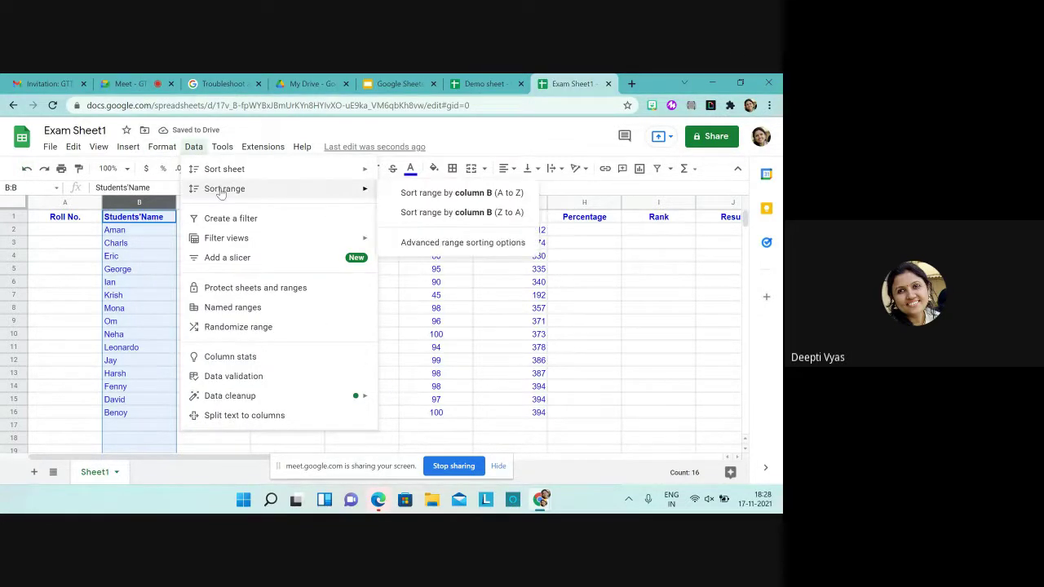
{"action": "left_click", "coordinate": [466, 245]}
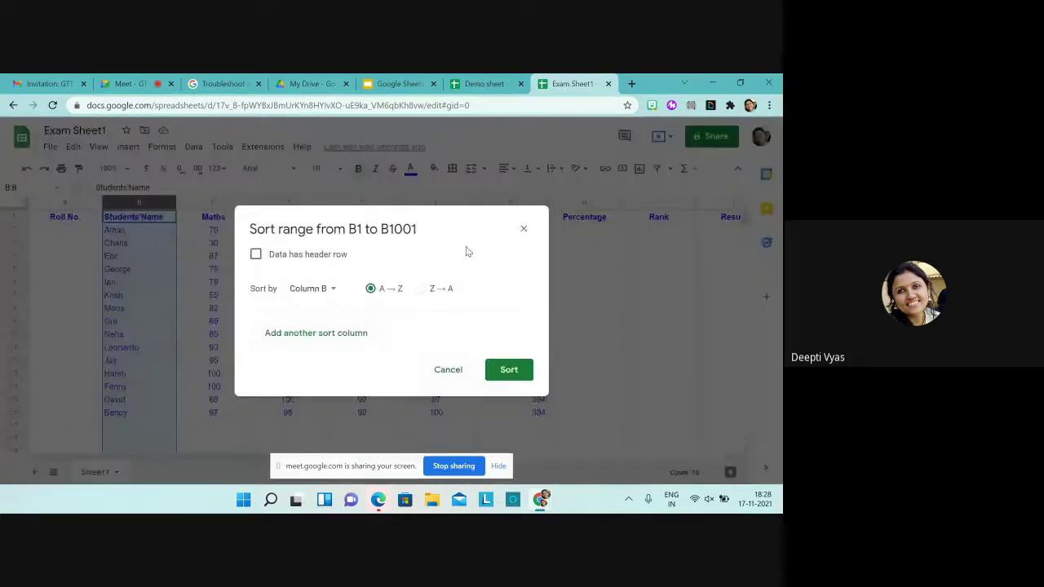
{"action": "left_click", "coordinate": [256, 254]}
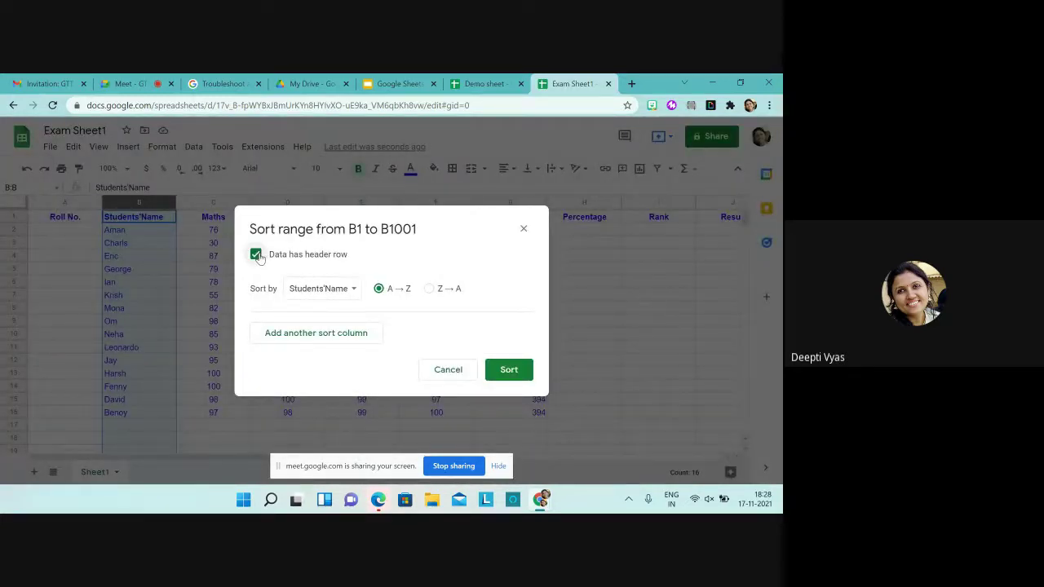
{"action": "left_click", "coordinate": [512, 371]}
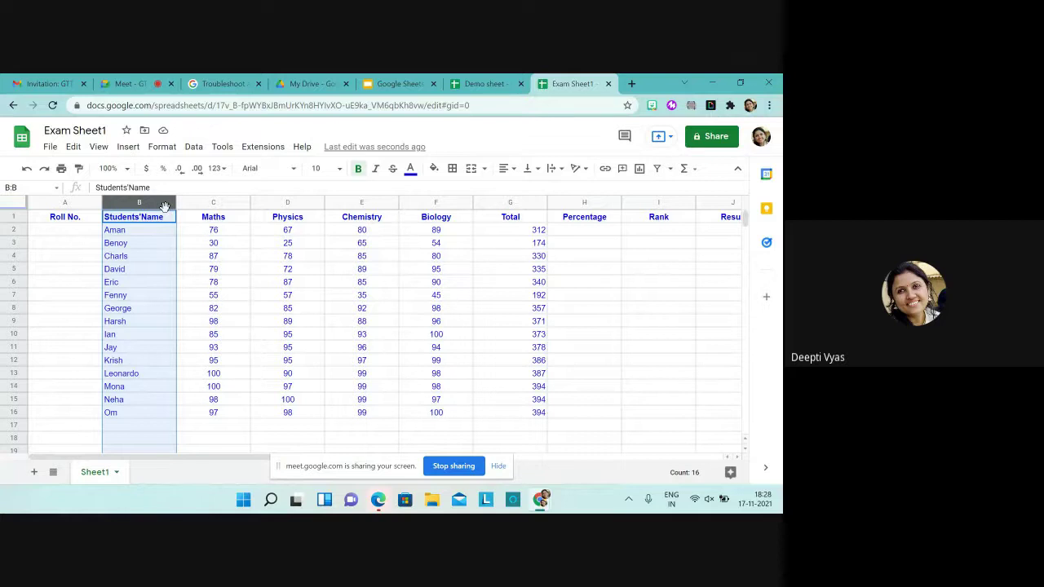
{"action": "key", "text": "shift+Right"}
{"action": "key", "text": "shift+Right"}
{"action": "key", "text": "shift+Right"}
{"action": "key", "text": "shift+Right"}
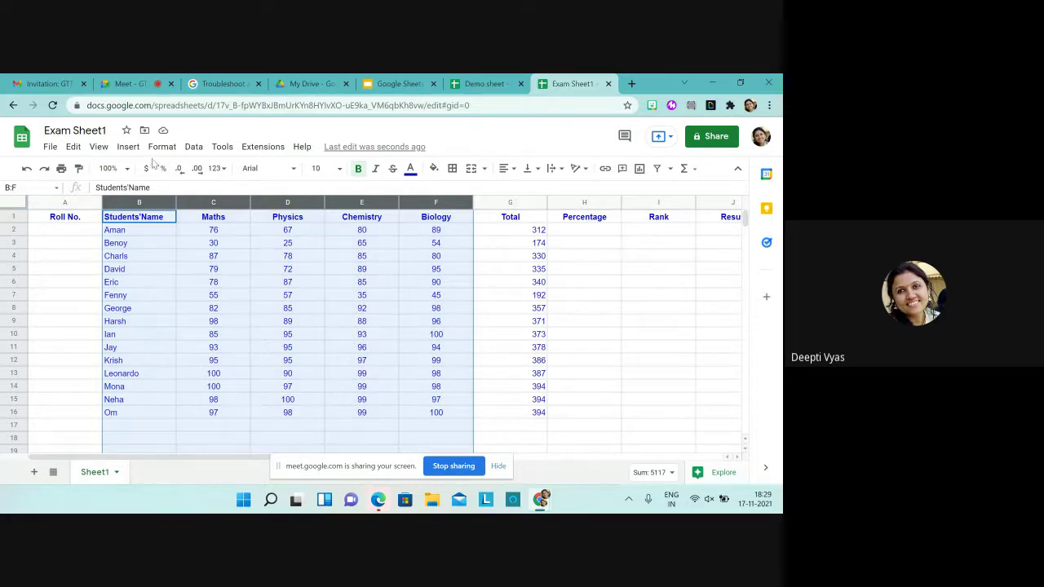
{"action": "left_click", "coordinate": [194, 148]}
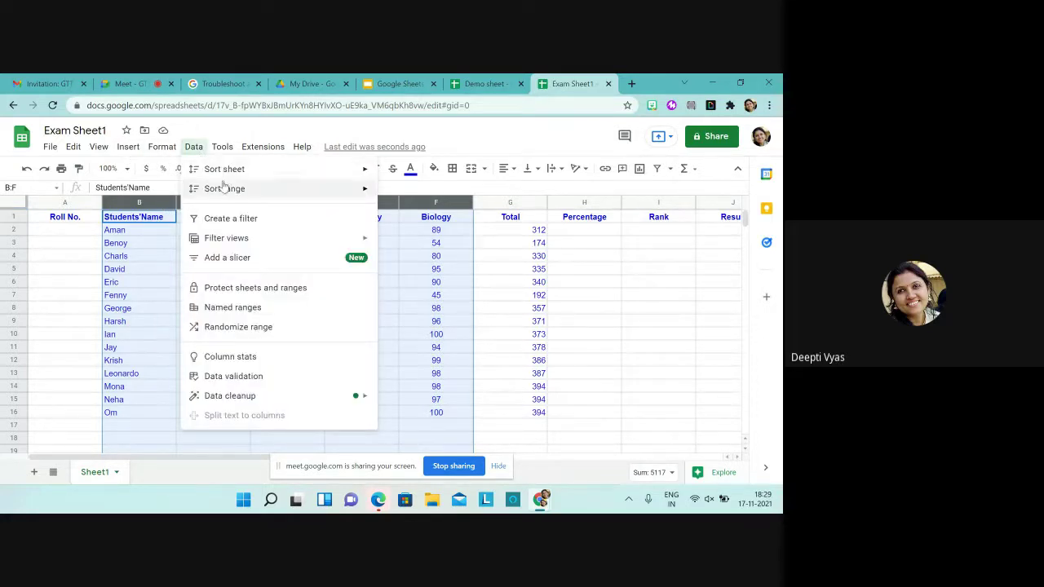
{"action": "mouse_move", "coordinate": [230, 188]}
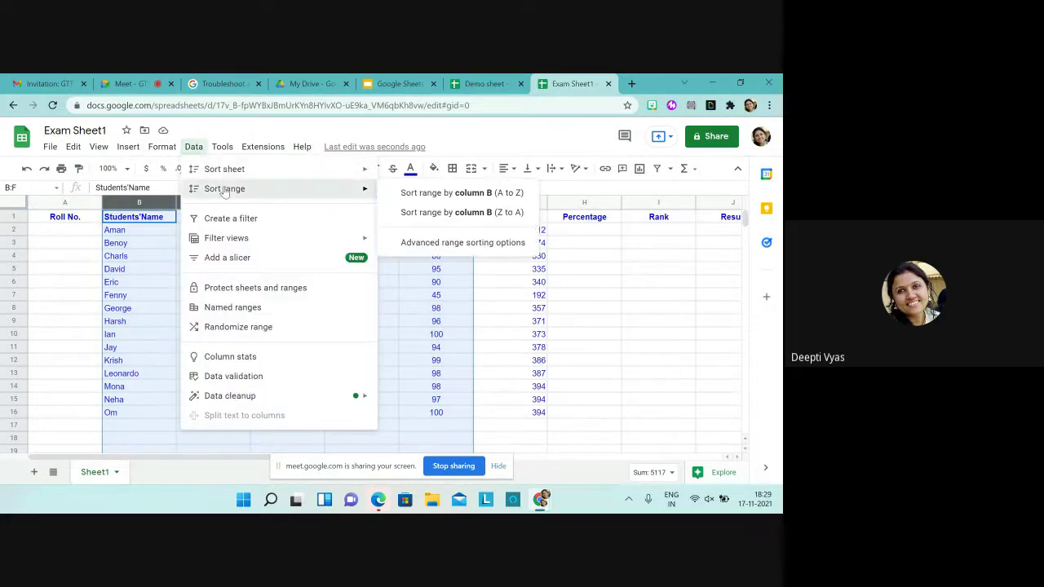
{"action": "left_click", "coordinate": [450, 250]}
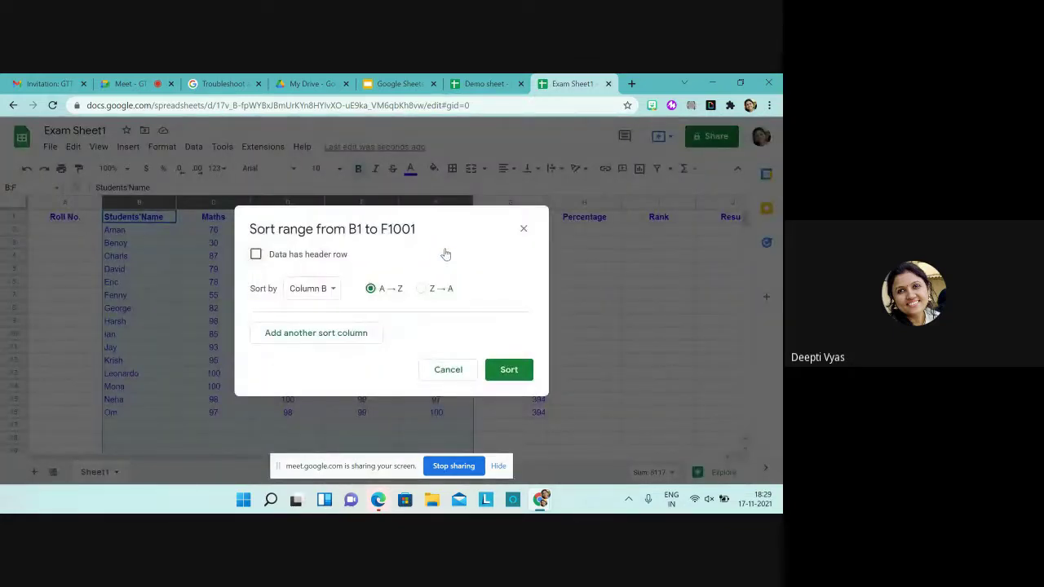
{"action": "left_click", "coordinate": [286, 257]}
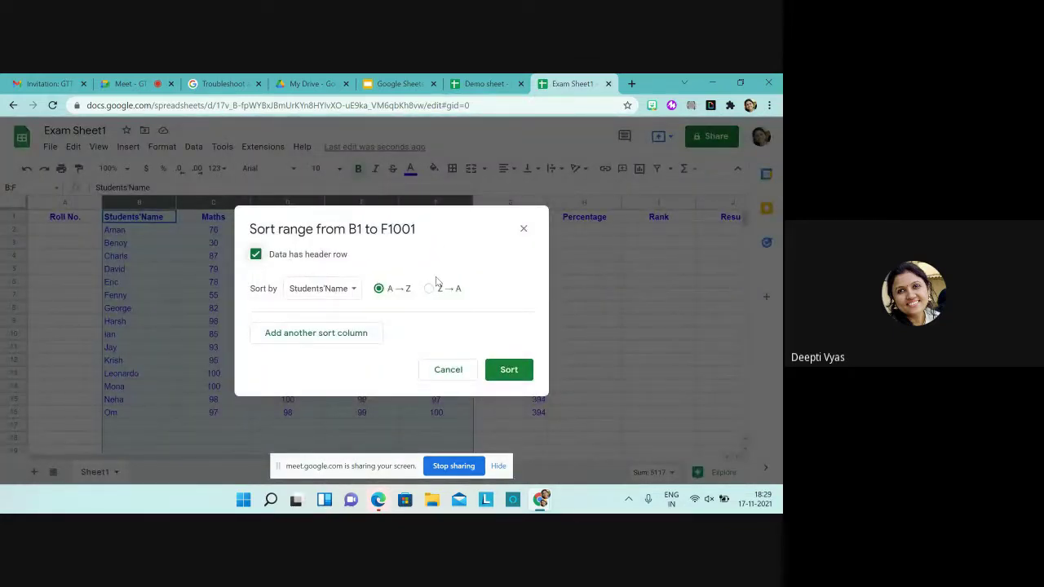
{"action": "left_click", "coordinate": [506, 375]}
{"action": "left_click", "coordinate": [506, 375]}
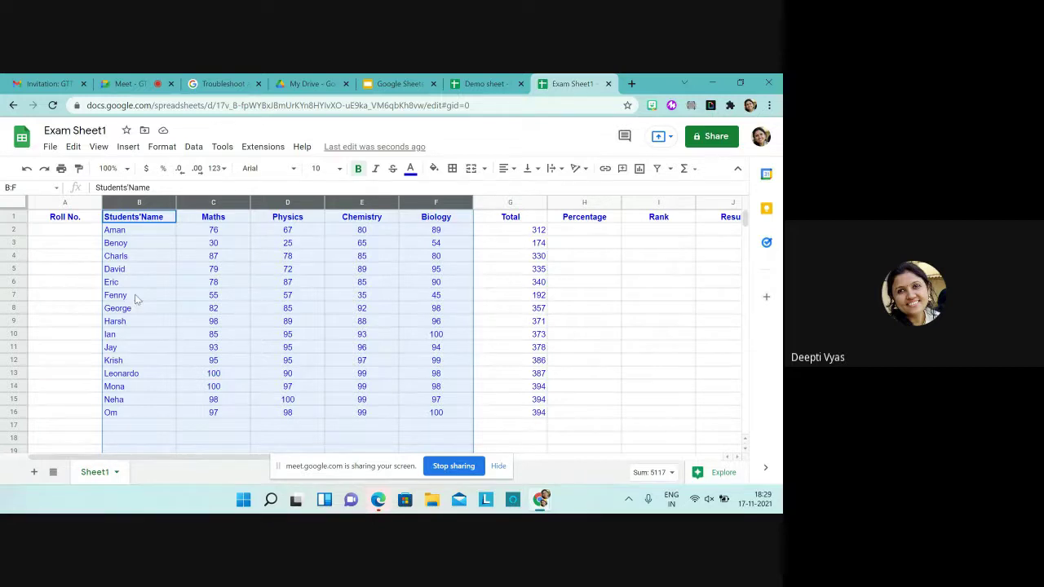
{"action": "left_click", "coordinate": [605, 341]}
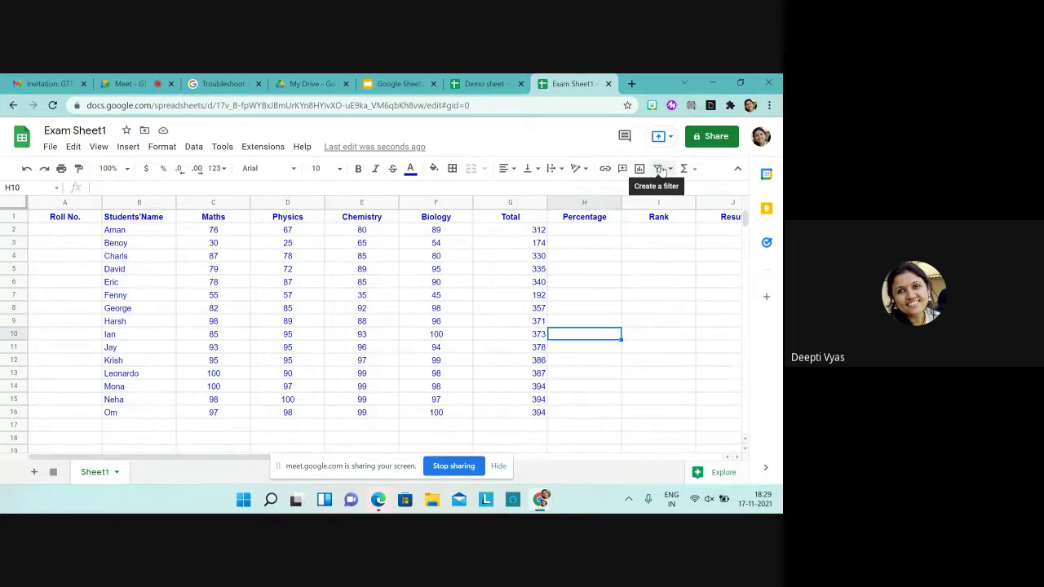
{"action": "left_click", "coordinate": [661, 169]}
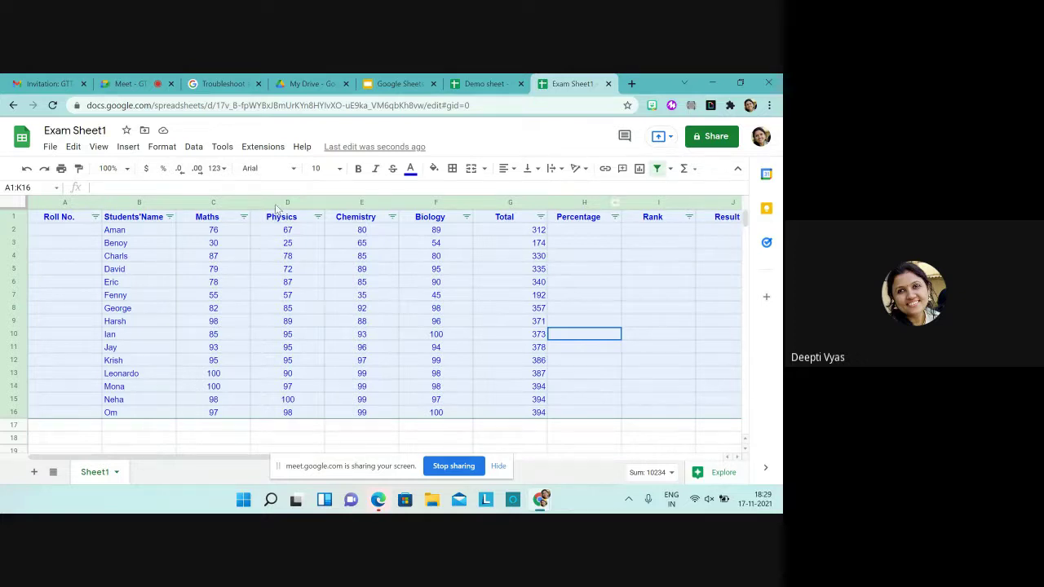
{"action": "left_click", "coordinate": [658, 169]}
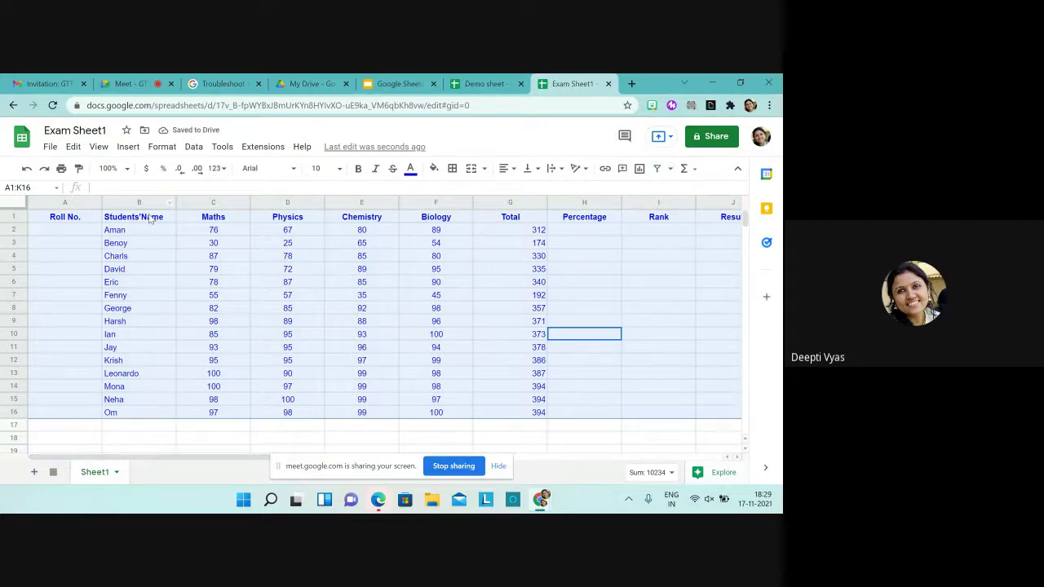
Step: Create a filter on Maths column C and show its sort and filter-by-values options listing the marks
{"action": "left_click", "coordinate": [229, 204]}
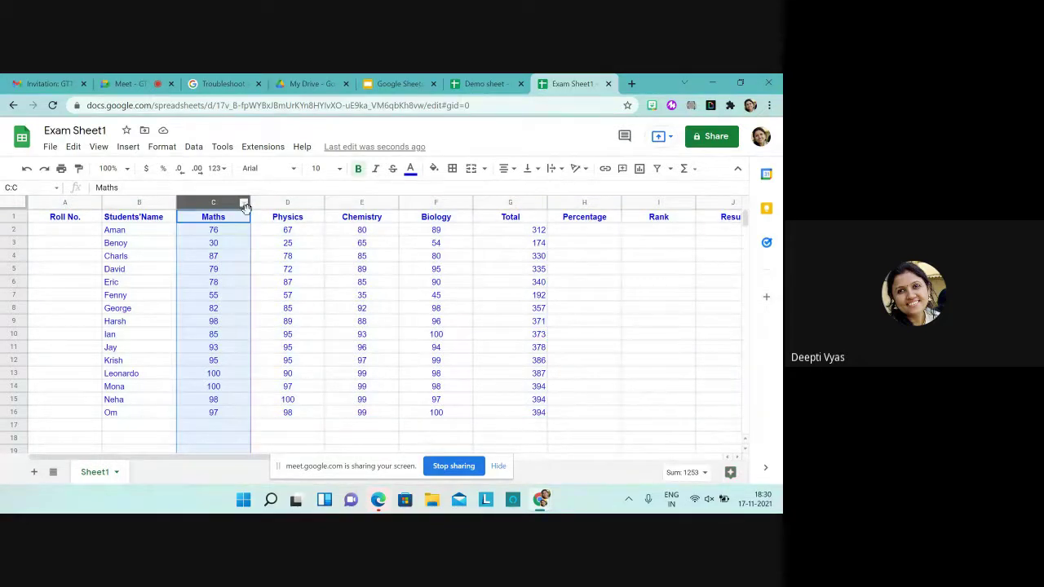
{"action": "left_click", "coordinate": [194, 148]}
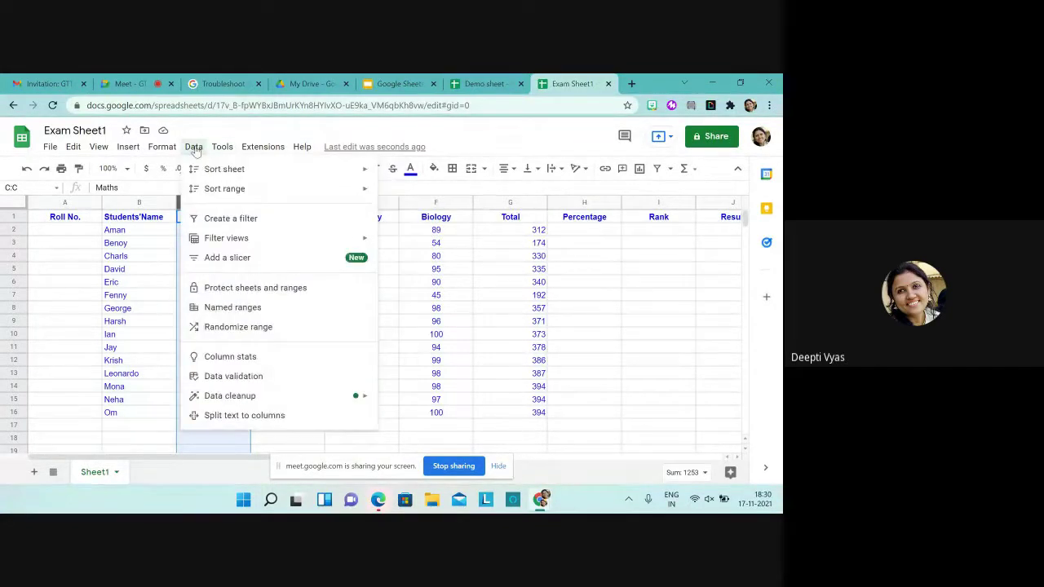
{"action": "left_click", "coordinate": [202, 227]}
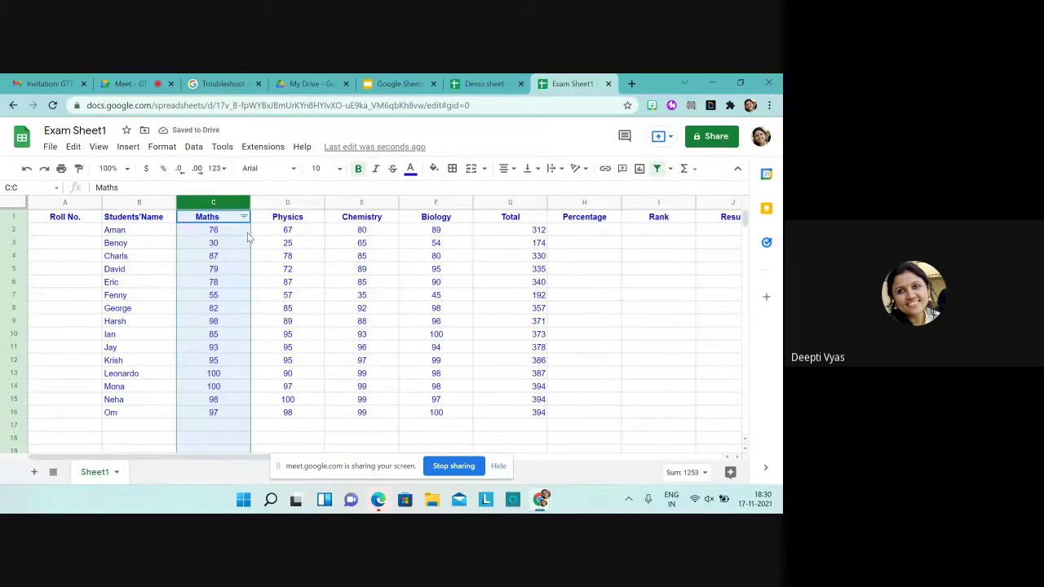
{"action": "left_click", "coordinate": [244, 218]}
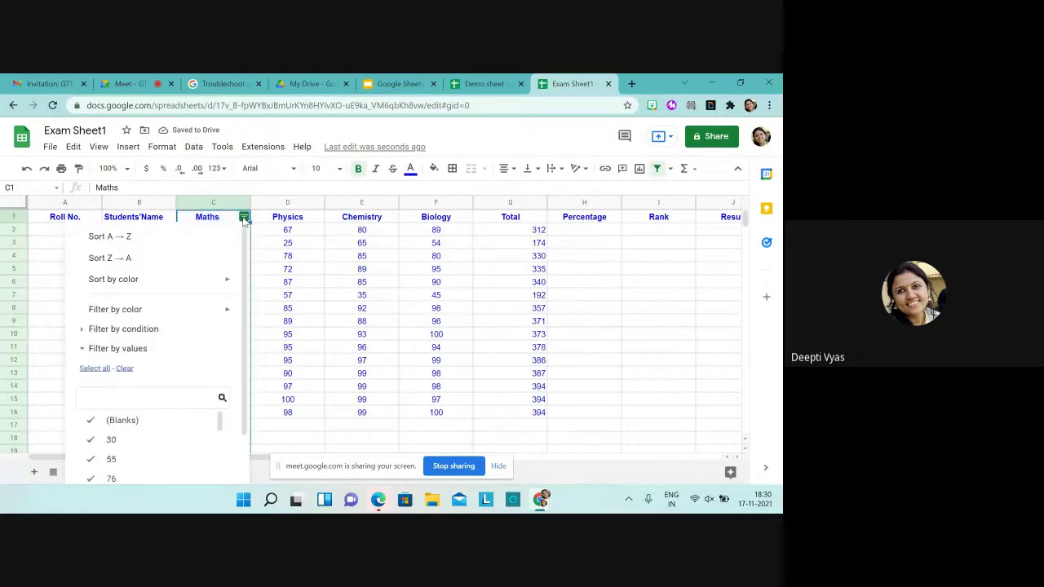
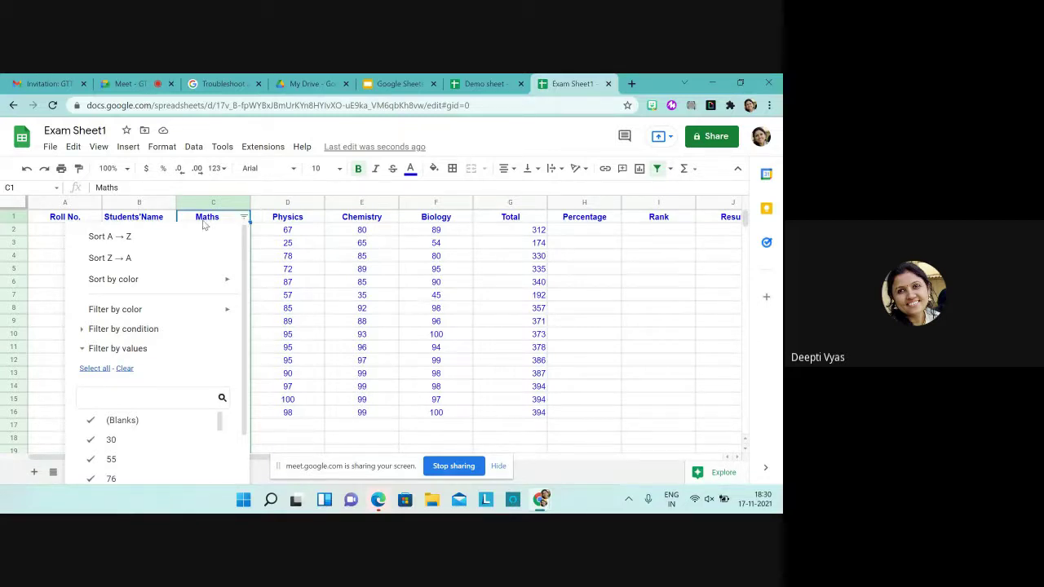
Step: Search the Maths filter values and uncheck the scores 30, 55 and 76
{"action": "mouse_move", "coordinate": [123, 311]}
{"action": "left_click", "coordinate": [128, 392]}
{"action": "type", "text": "90"}
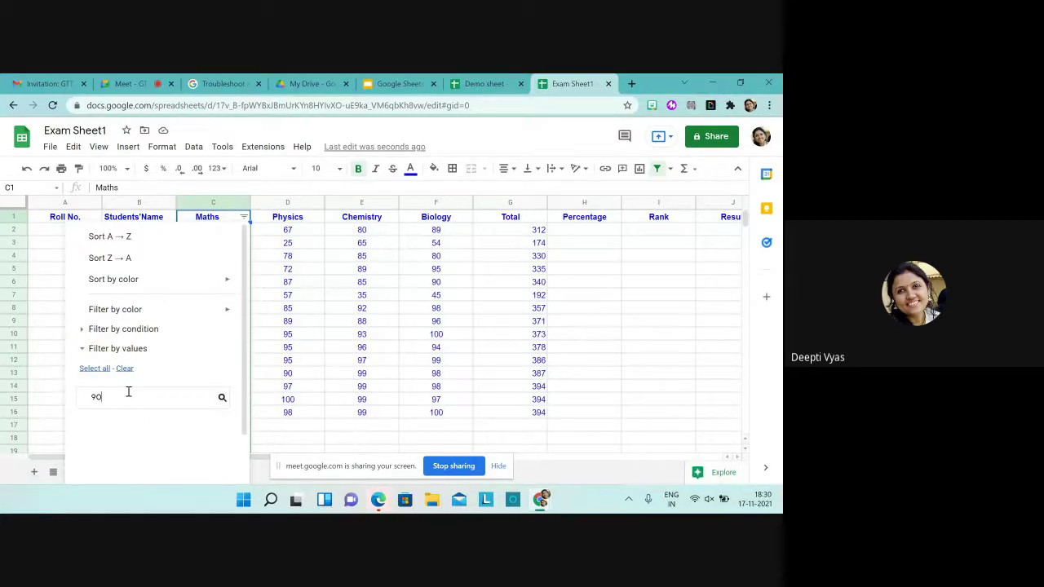
{"action": "key", "text": "BackSpace"}
{"action": "key", "text": "BackSpace"}
{"action": "scroll", "coordinate": [128, 391], "scroll_direction": "down", "scroll_amount": 1}
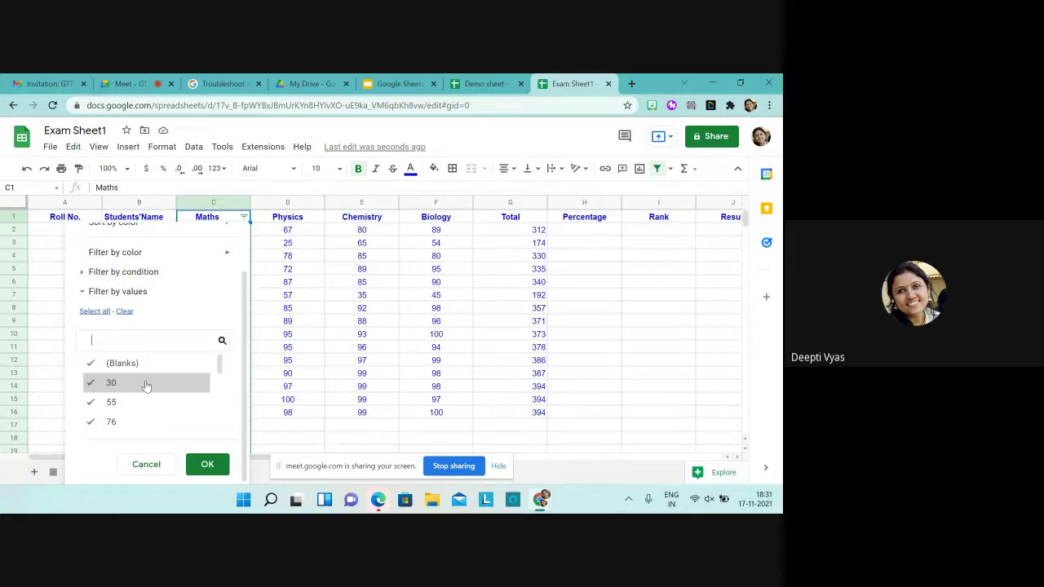
{"action": "left_click", "coordinate": [146, 384]}
{"action": "left_click", "coordinate": [132, 404]}
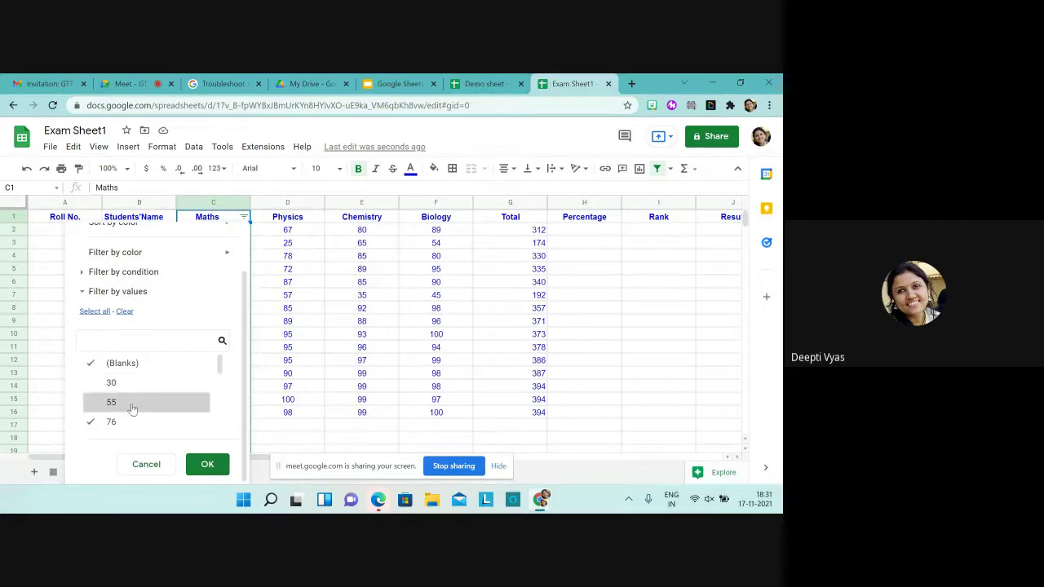
{"action": "left_click", "coordinate": [128, 422]}
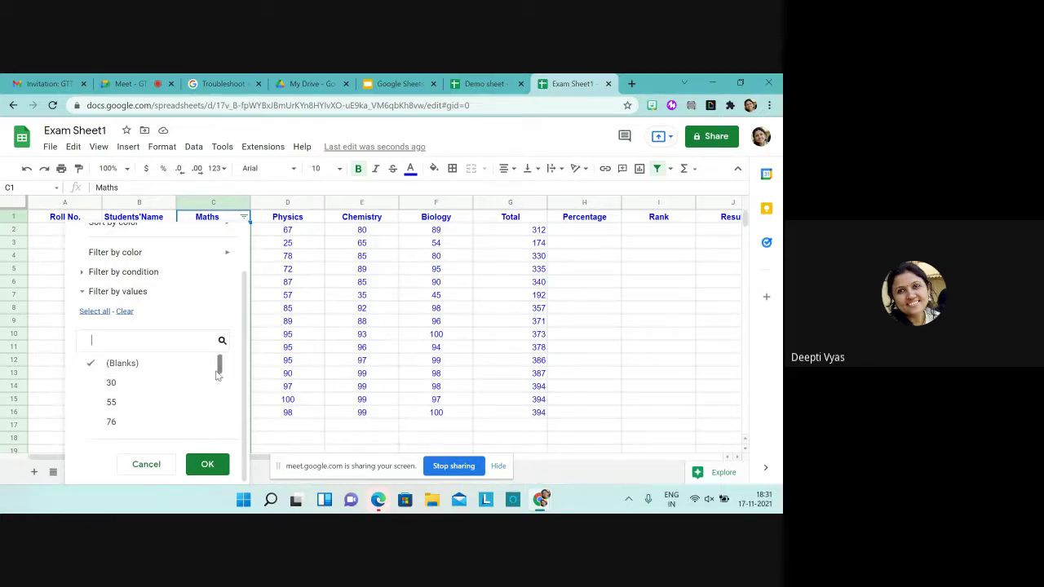
Step: Uncheck 78, 79, 82, 85 and 87 and apply the Maths filter
{"action": "left_click_drag", "start_coordinate": [218, 367], "coordinate": [220, 384]}
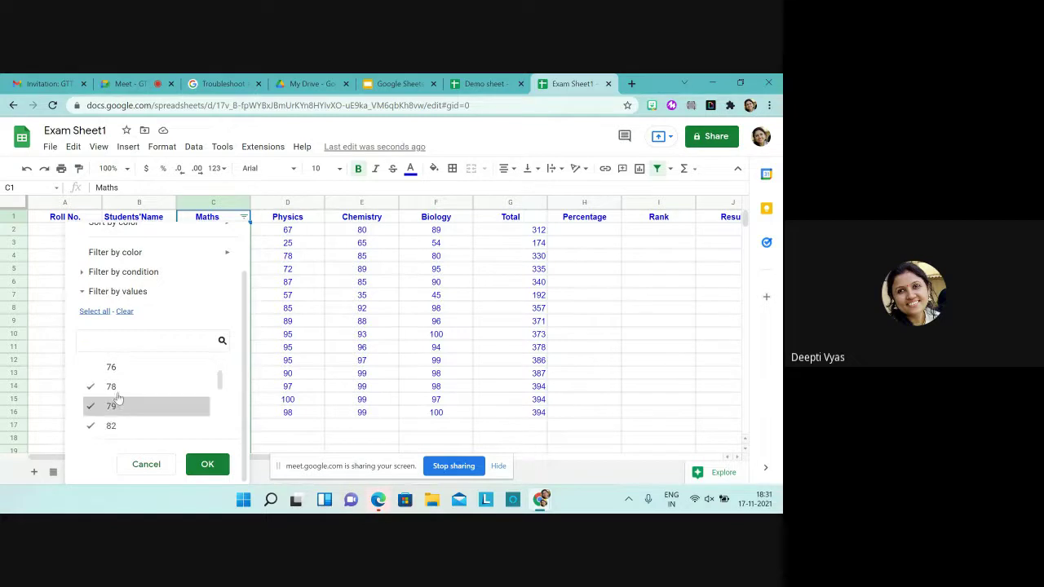
{"action": "left_click", "coordinate": [116, 387]}
{"action": "left_click", "coordinate": [116, 406]}
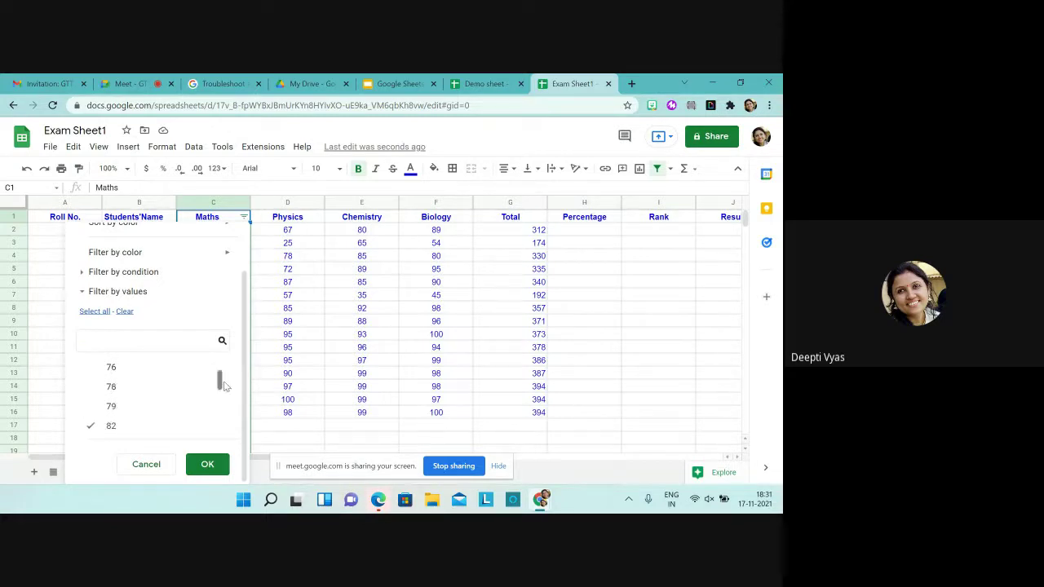
{"action": "mouse_move", "coordinate": [223, 383]}
{"action": "left_mouse_down"}
{"action": "mouse_move", "coordinate": [224, 406]}
{"action": "mouse_move", "coordinate": [220, 396]}
{"action": "left_mouse_up"}
{"action": "left_click", "coordinate": [131, 375]}
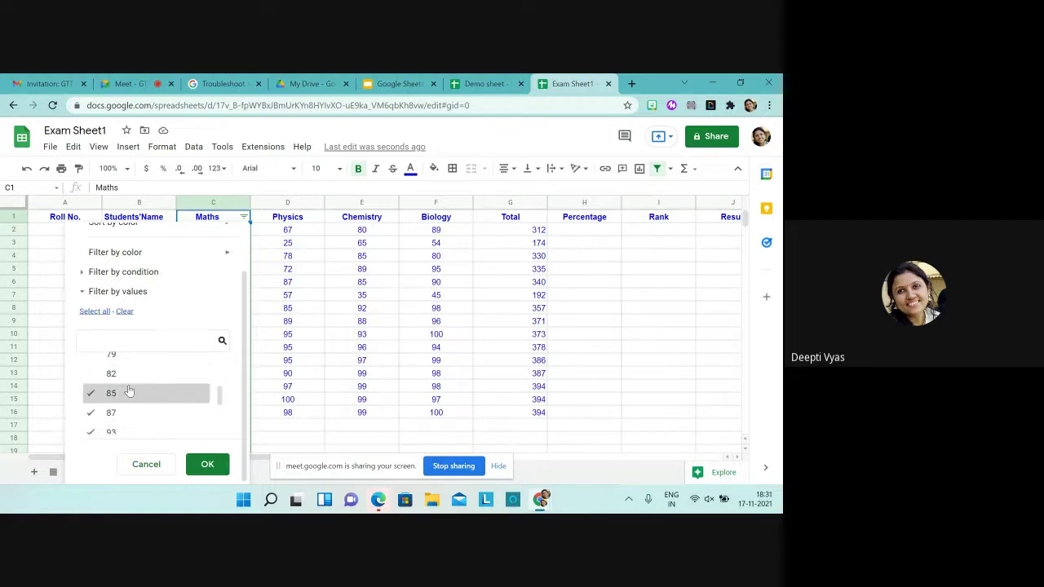
{"action": "left_click", "coordinate": [129, 392]}
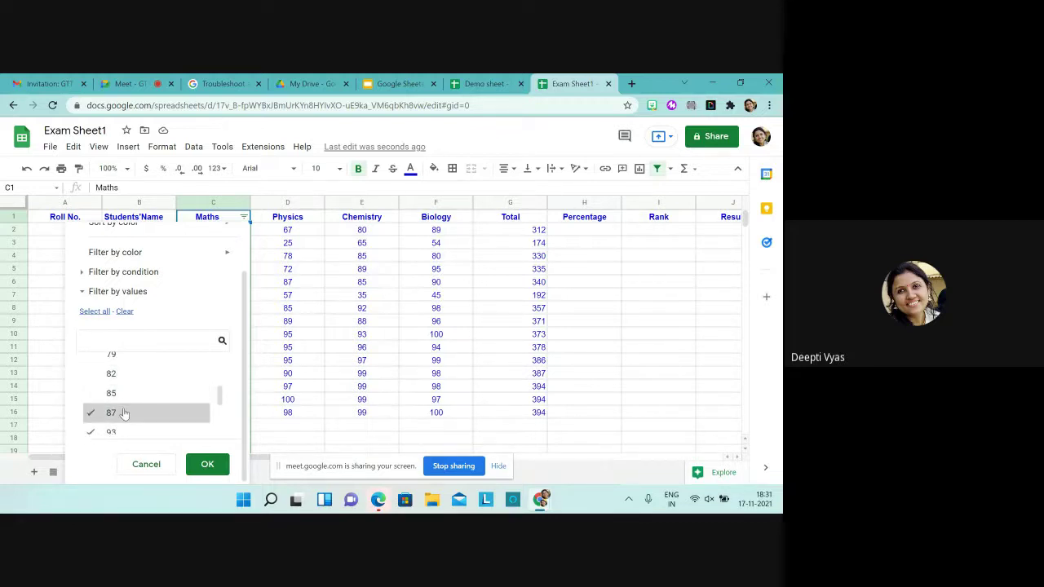
{"action": "left_click", "coordinate": [124, 414]}
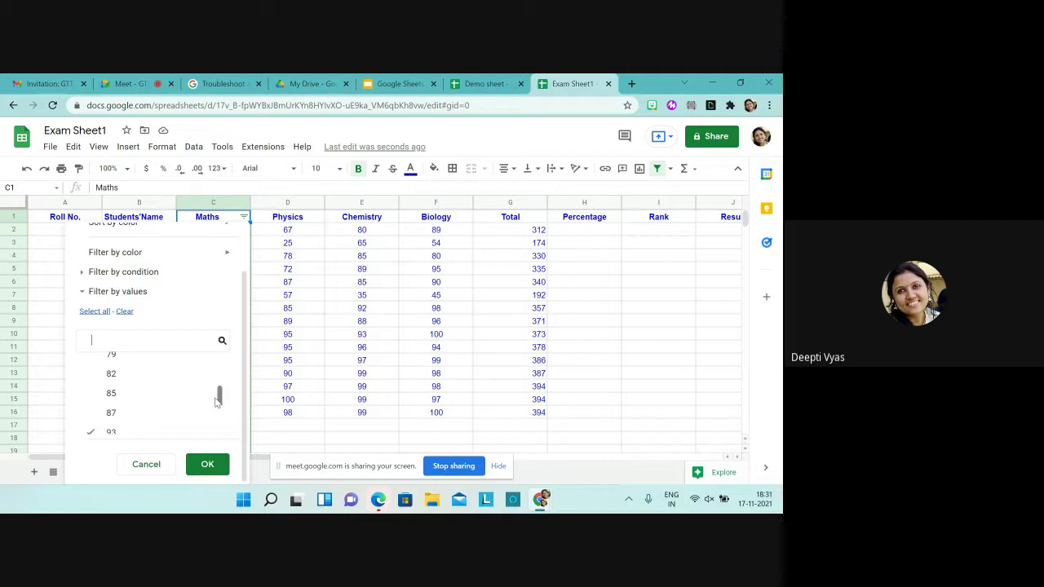
{"action": "left_click_drag", "start_coordinate": [219, 400], "coordinate": [223, 434]}
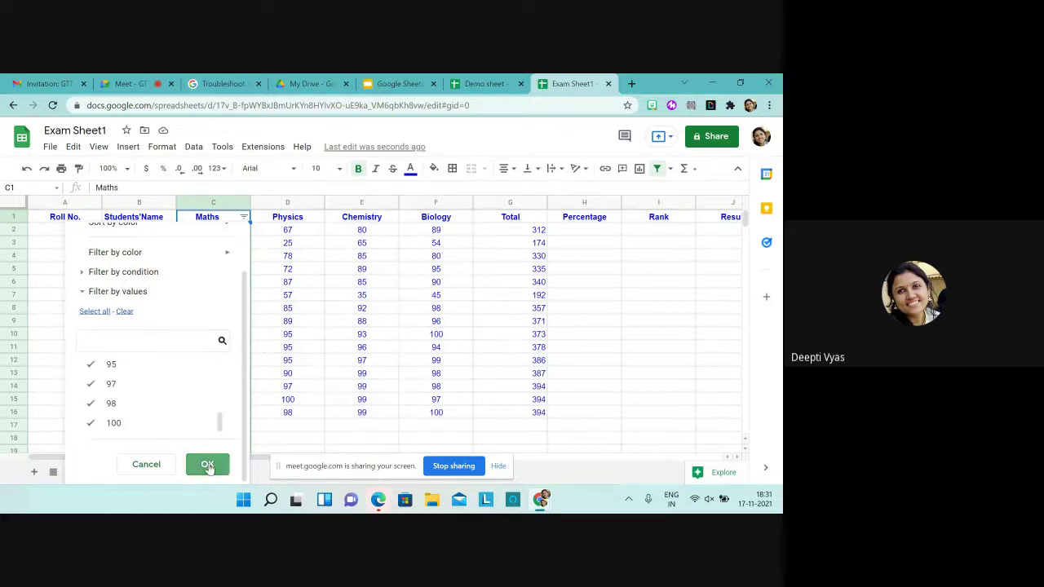
{"action": "left_click", "coordinate": [208, 465]}
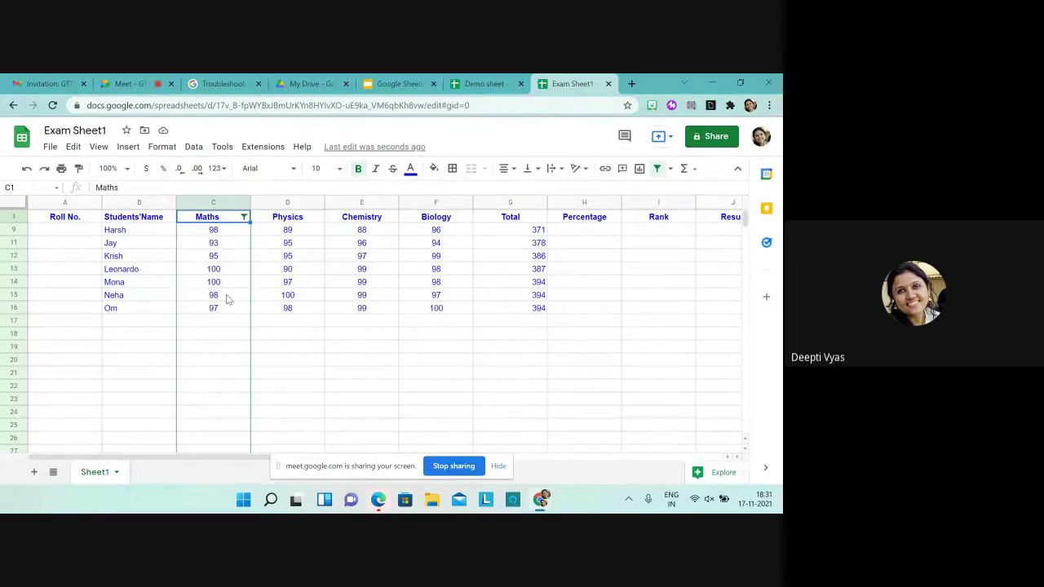
Step: Undo and remove the Maths filter, then visit the Slides tab and return to Exam Sheet1
{"action": "left_click", "coordinate": [28, 170]}
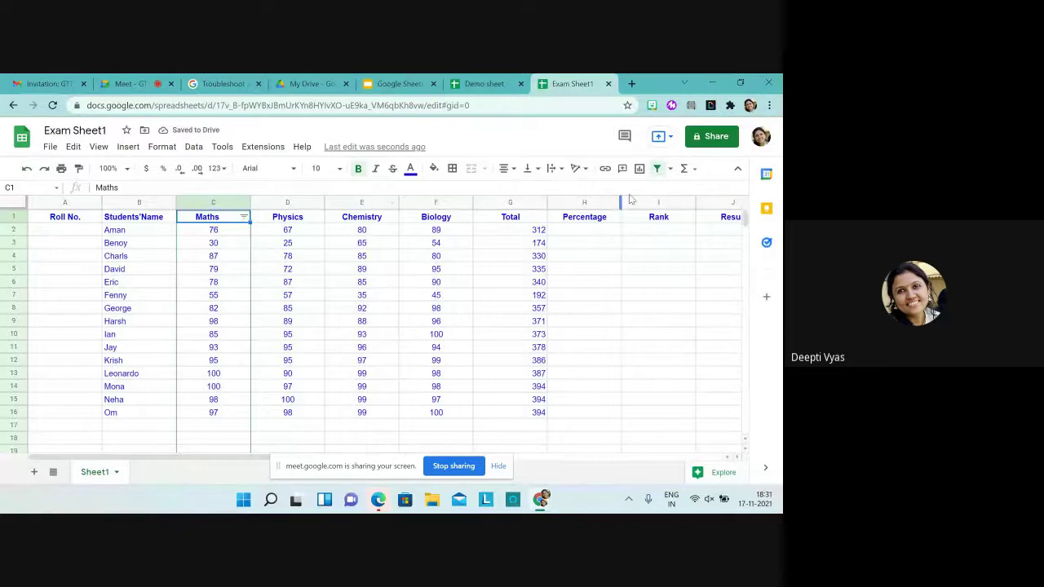
{"action": "left_click", "coordinate": [658, 169]}
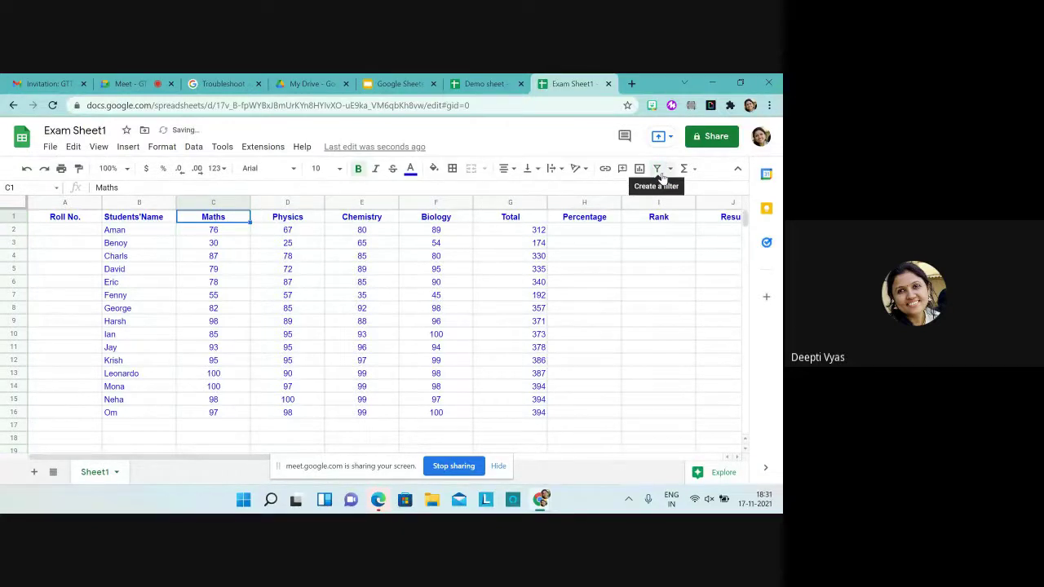
{"action": "left_click", "coordinate": [411, 81]}
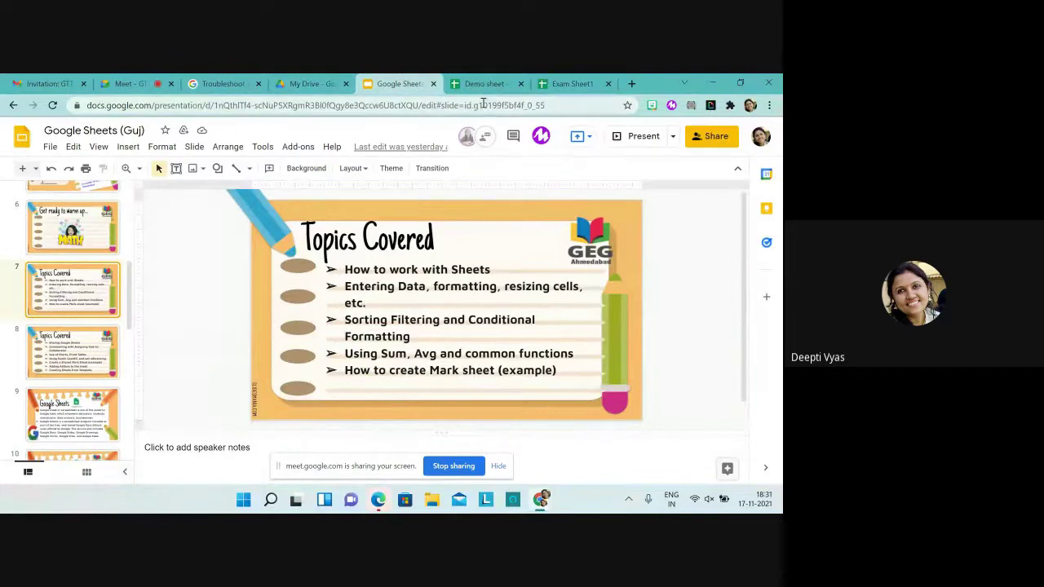
{"action": "left_click", "coordinate": [571, 83]}
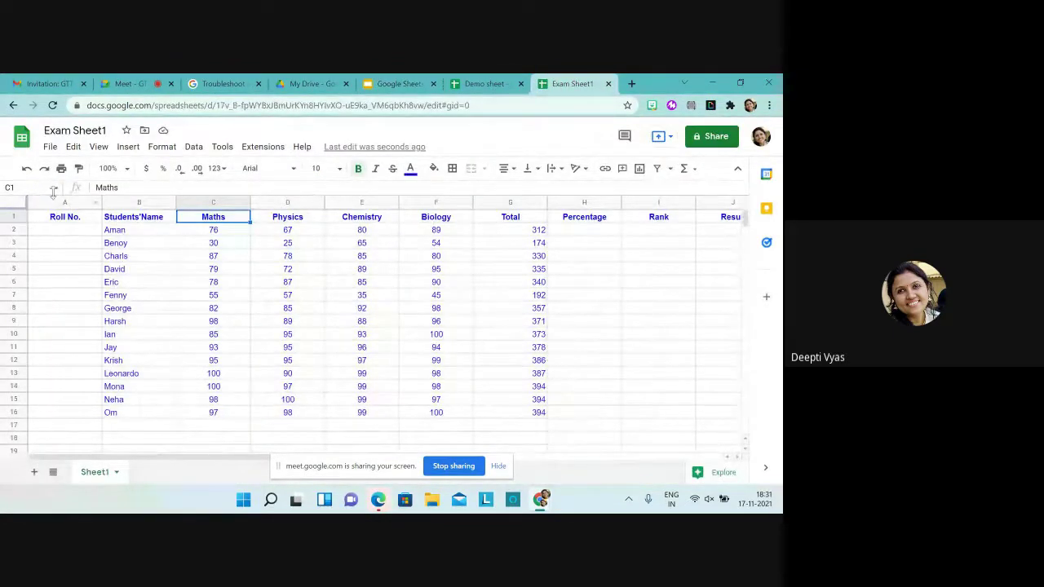
Step: Select the whole sheet, try conditional formatting, then close it and undo the default green rule
{"action": "left_click", "coordinate": [14, 207]}
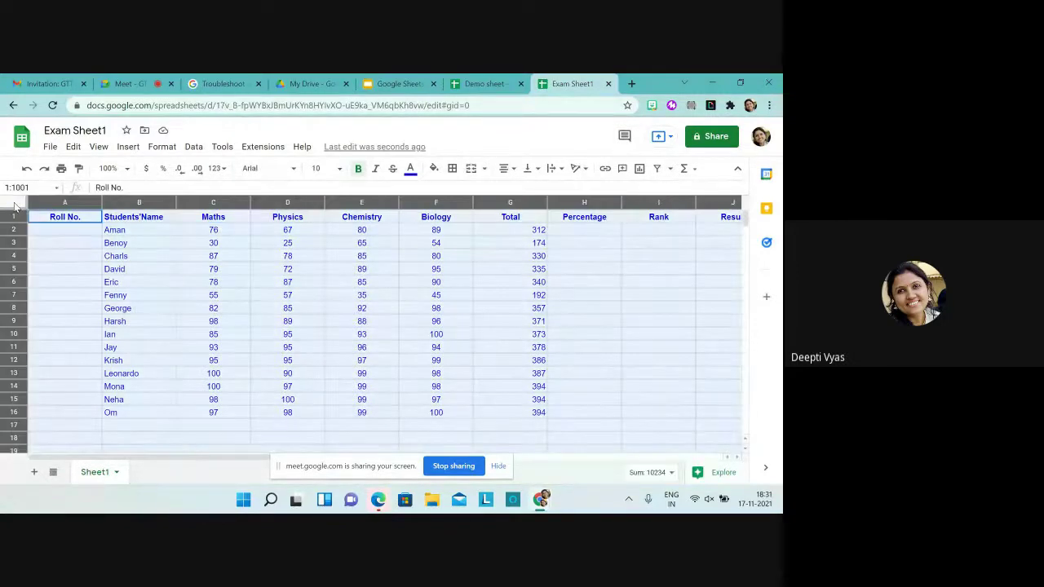
{"action": "left_click", "coordinate": [196, 147]}
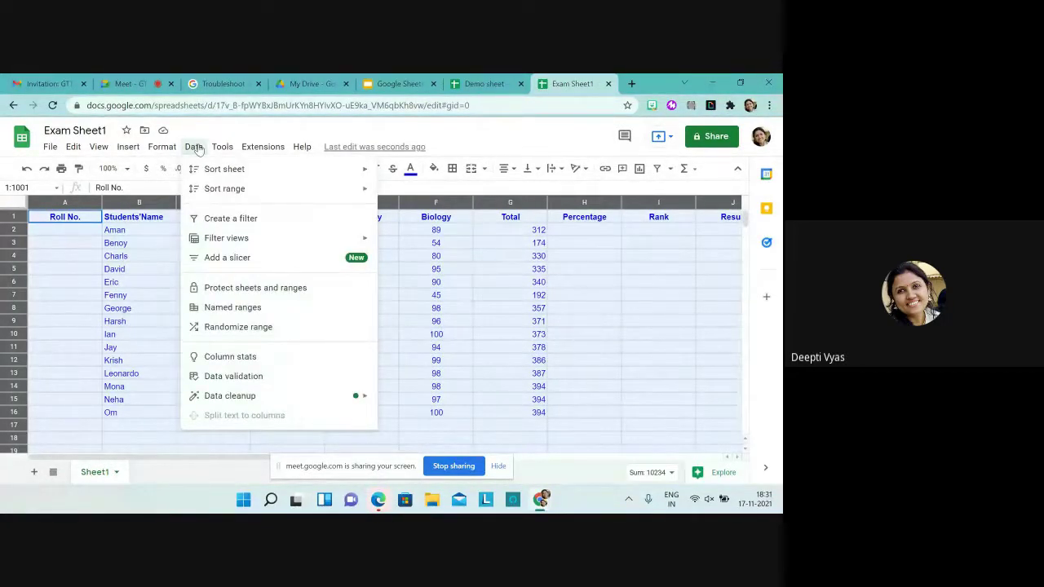
{"action": "left_click", "coordinate": [163, 148]}
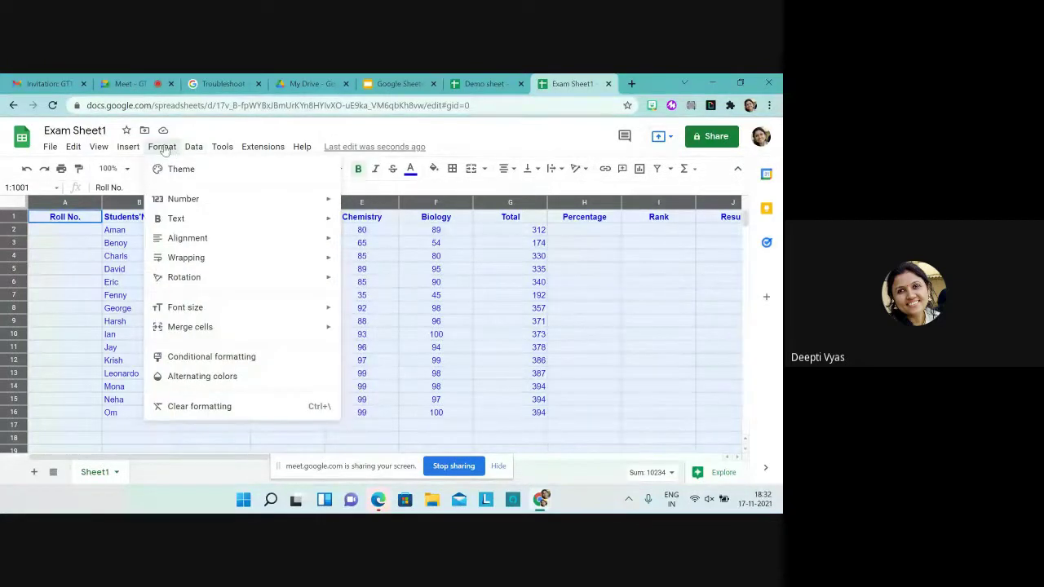
{"action": "left_click", "coordinate": [220, 359]}
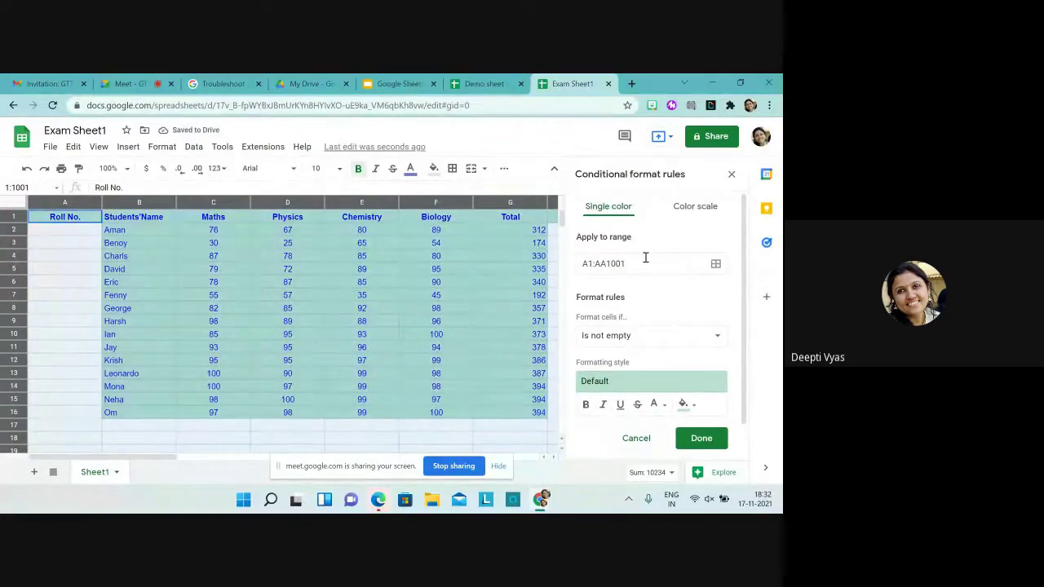
{"action": "left_click", "coordinate": [732, 176]}
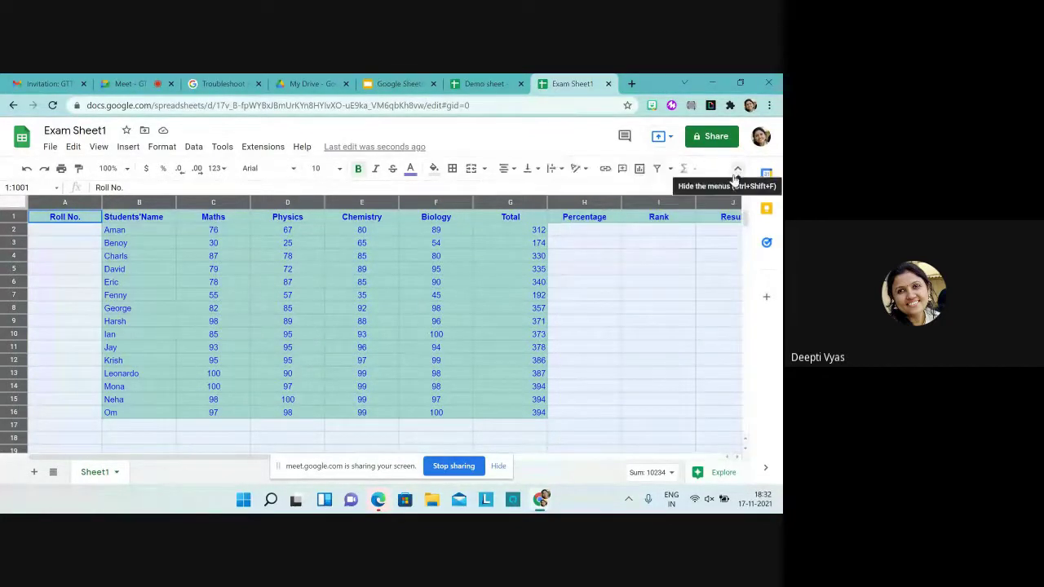
{"action": "left_click", "coordinate": [27, 169]}
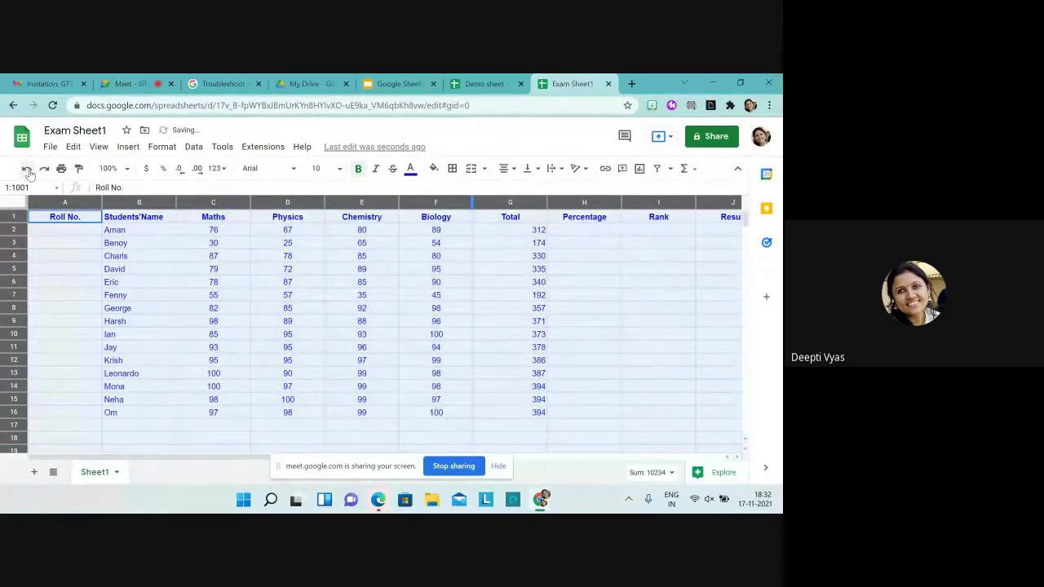
Step: Remove the restored Maths filter and select columns A to G for formatting
{"action": "left_click", "coordinate": [27, 170]}
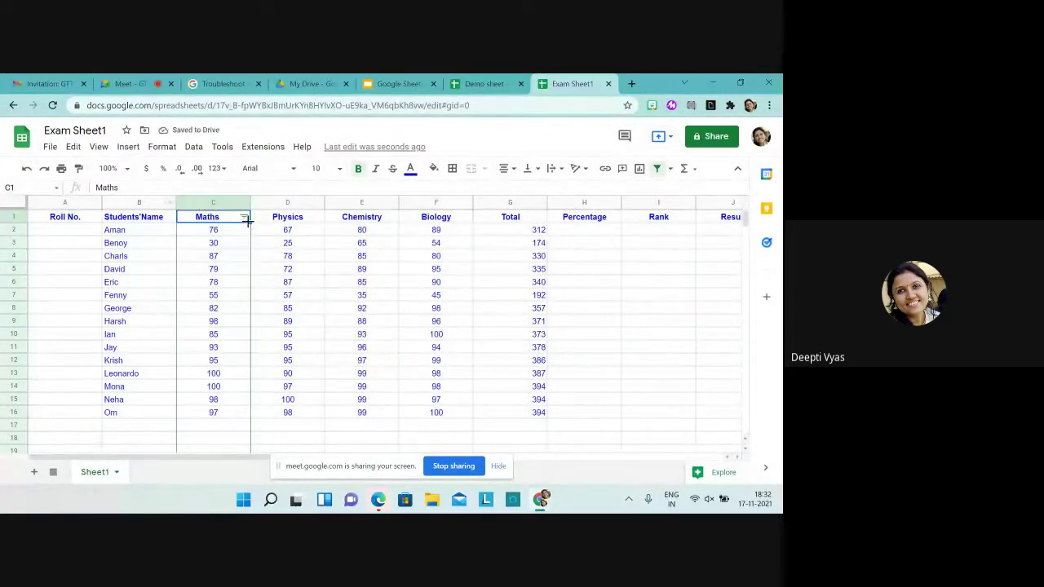
{"action": "left_click", "coordinate": [658, 170]}
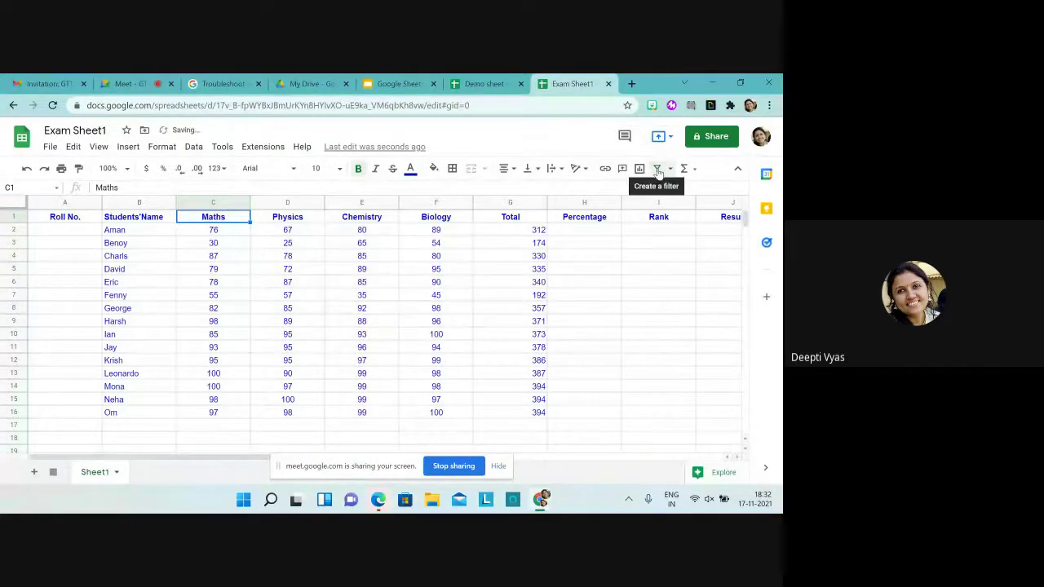
{"action": "left_click", "coordinate": [42, 203]}
{"action": "key", "text": "shift+Right"}
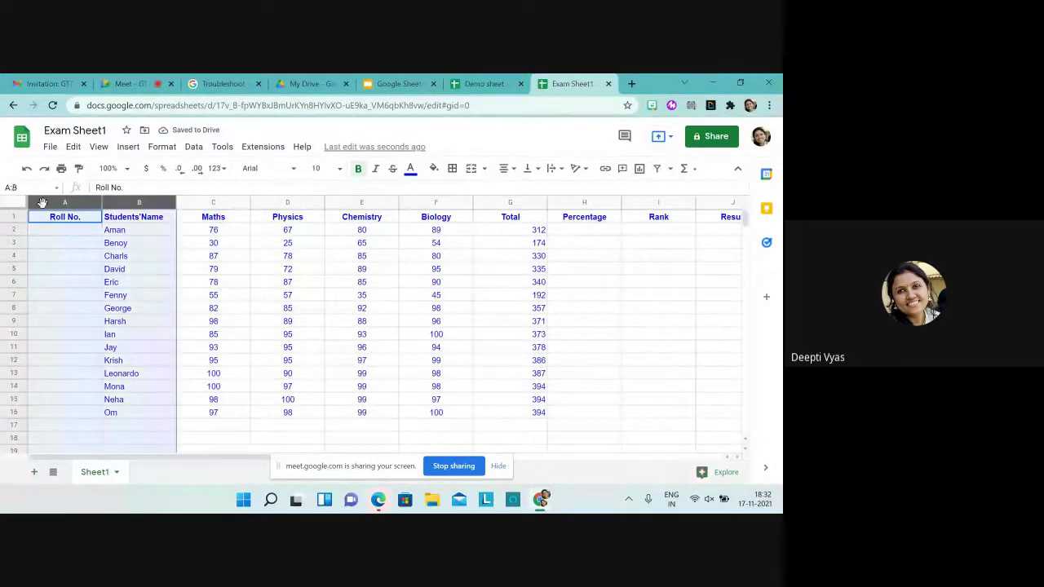
{"action": "key", "text": "shift+Right"}
{"action": "key", "text": "shift+Right"}
{"action": "key", "text": "shift+Right"}
{"action": "key", "text": "shift+Right"}
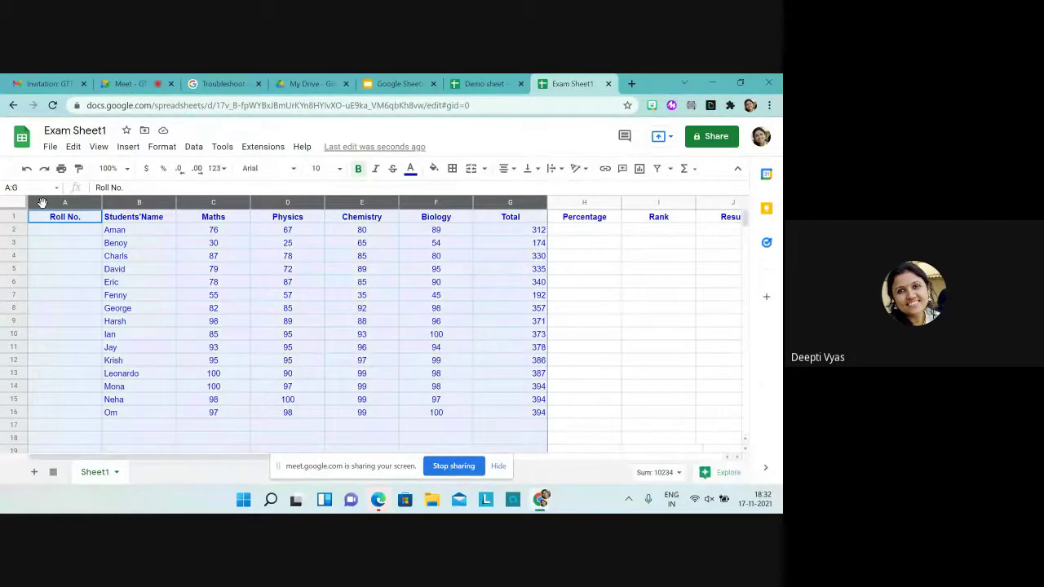
{"action": "left_click", "coordinate": [162, 149]}
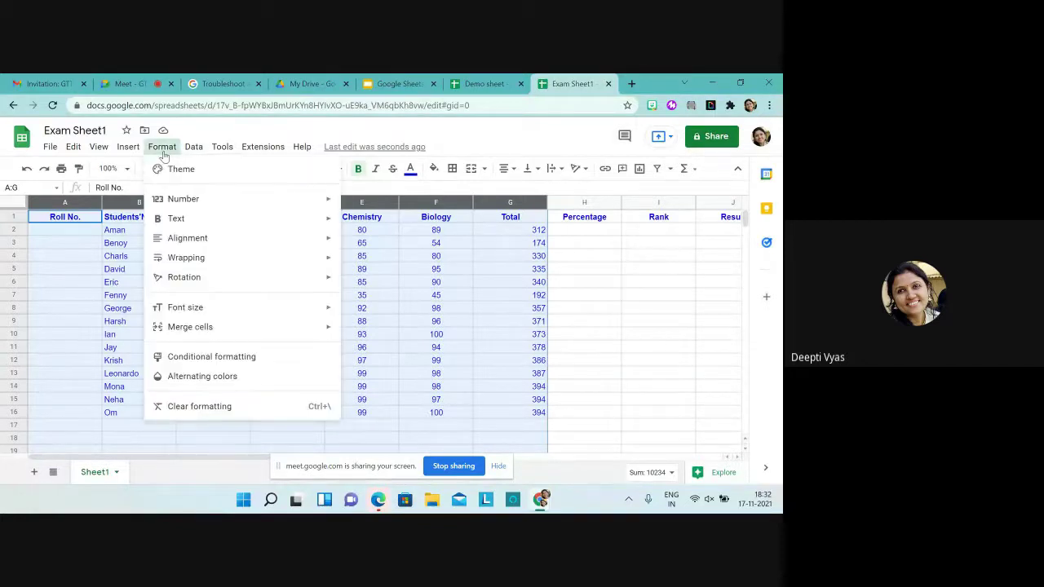
Step: Create a conditional format rule on A1:G1001 with light red fill and the Greater than condition
{"action": "left_click", "coordinate": [221, 356]}
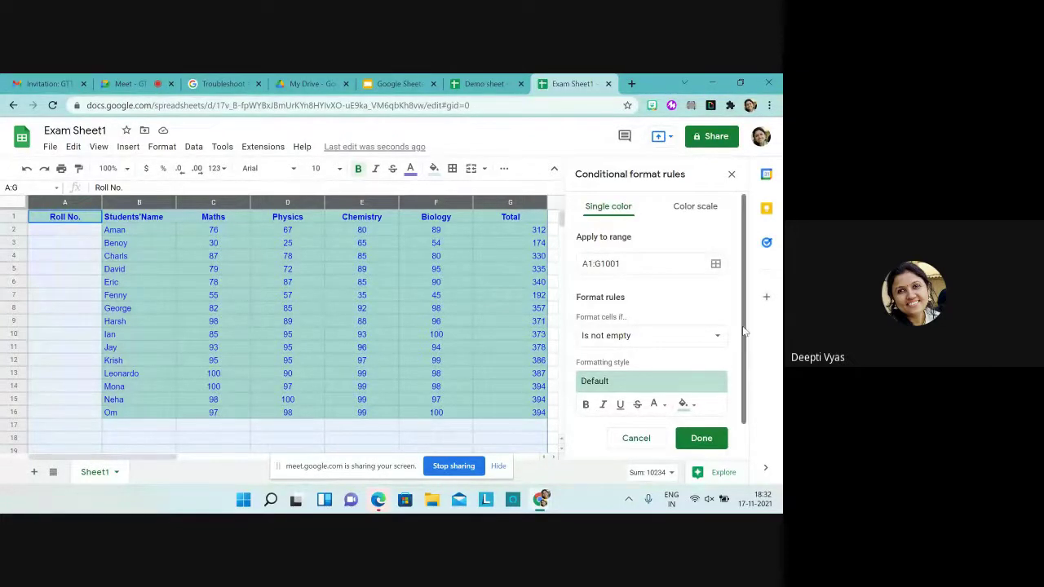
{"action": "scroll", "coordinate": [744, 329], "scroll_direction": "down", "scroll_amount": 1}
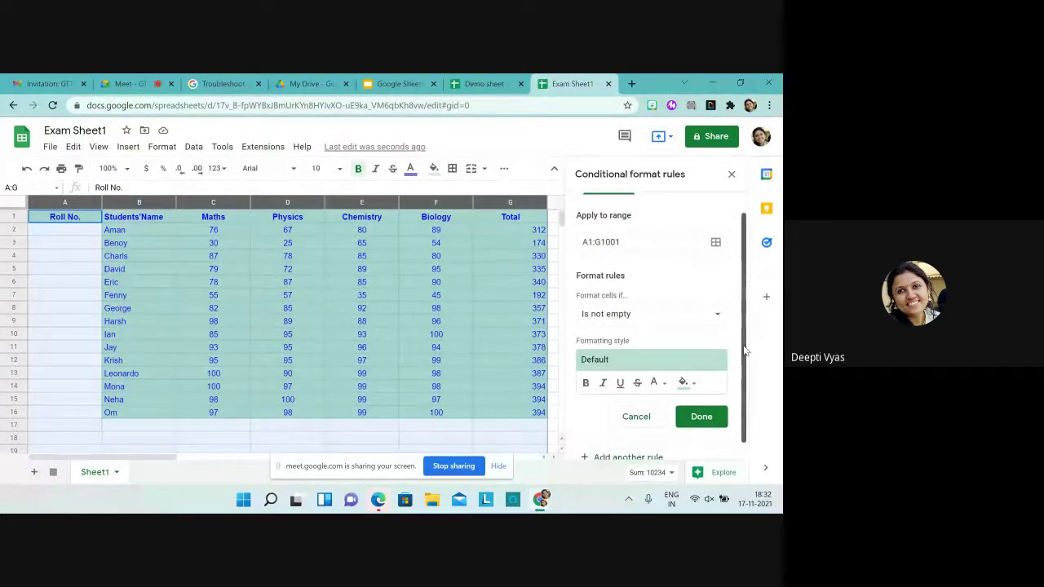
{"action": "left_click", "coordinate": [694, 373]}
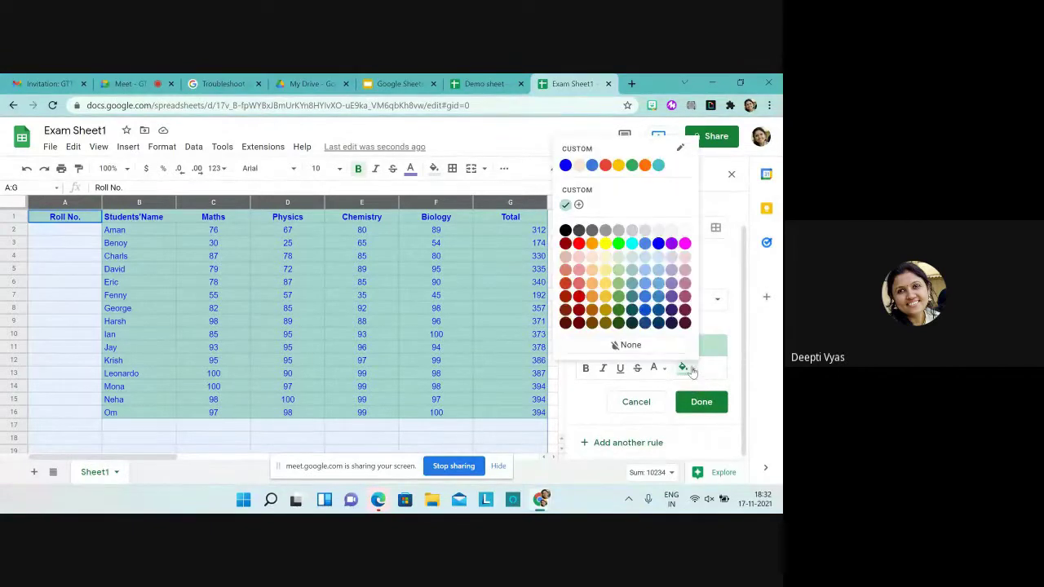
{"action": "left_click", "coordinate": [580, 274]}
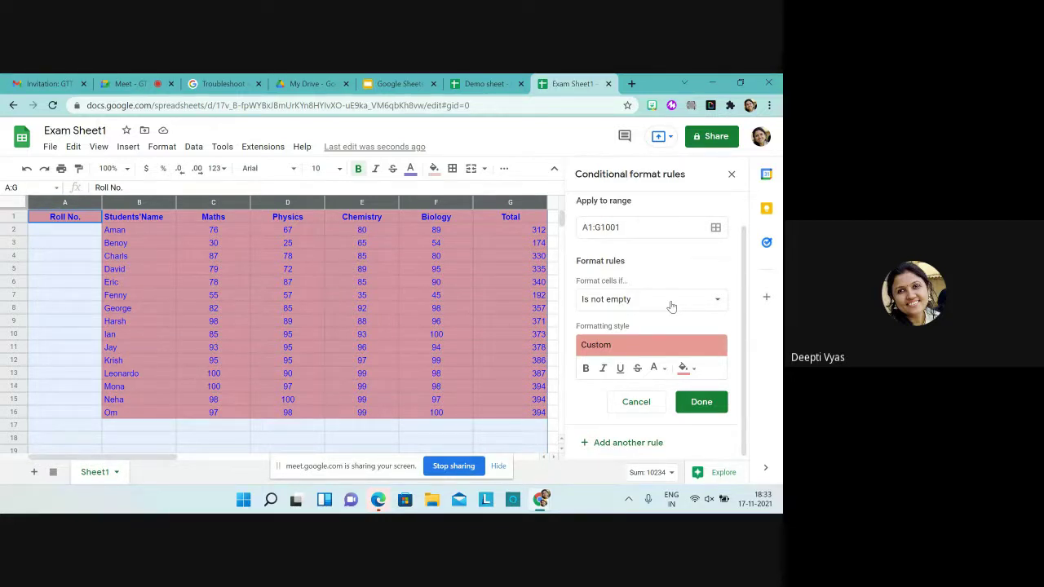
{"action": "left_click", "coordinate": [718, 306]}
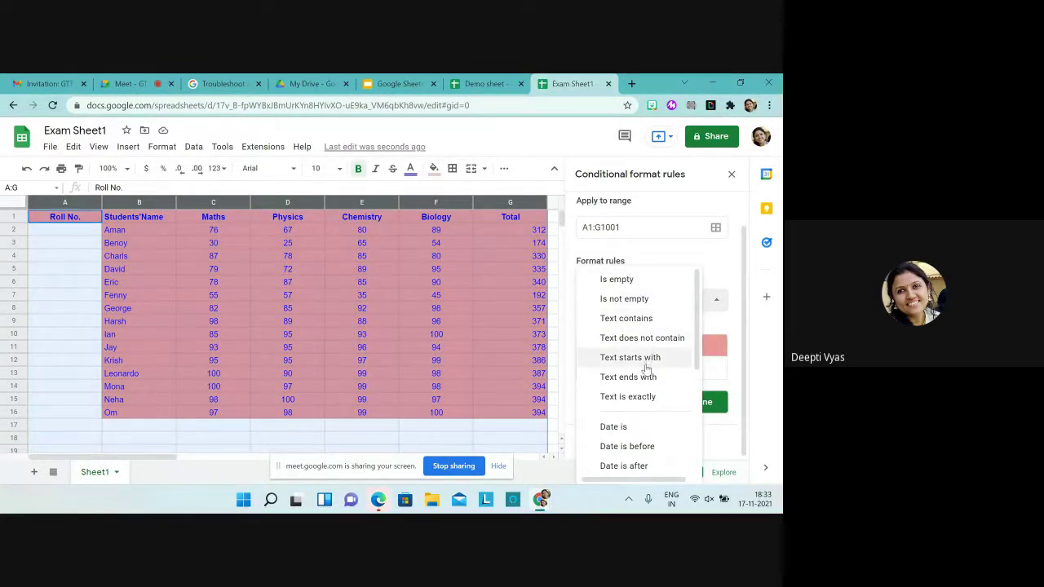
{"action": "scroll", "coordinate": [646, 369], "scroll_direction": "down", "scroll_amount": 2}
{"action": "scroll", "coordinate": [646, 369], "scroll_direction": "down", "scroll_amount": 2}
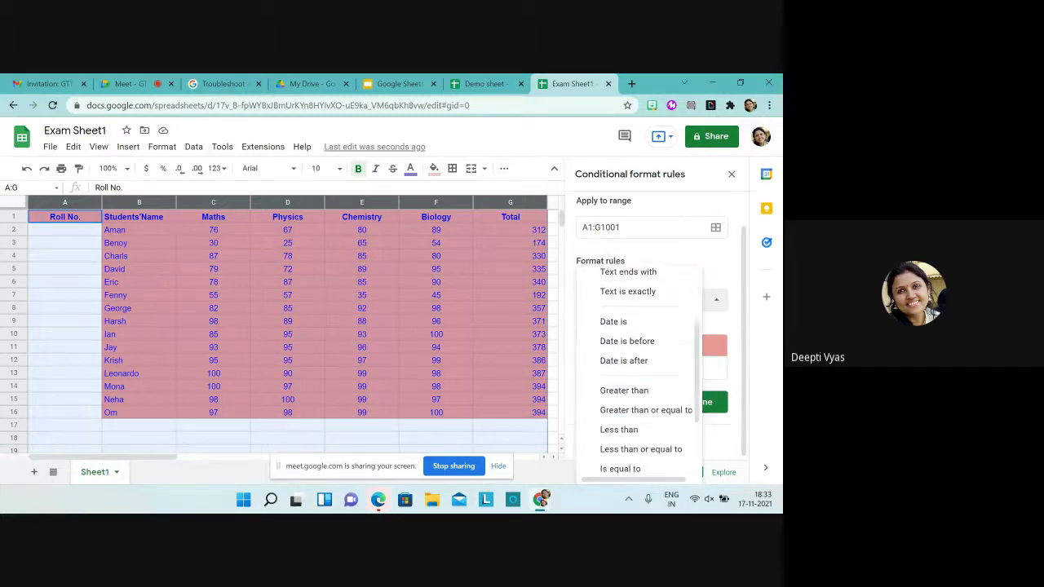
{"action": "scroll", "coordinate": [646, 369], "scroll_direction": "down", "scroll_amount": 1}
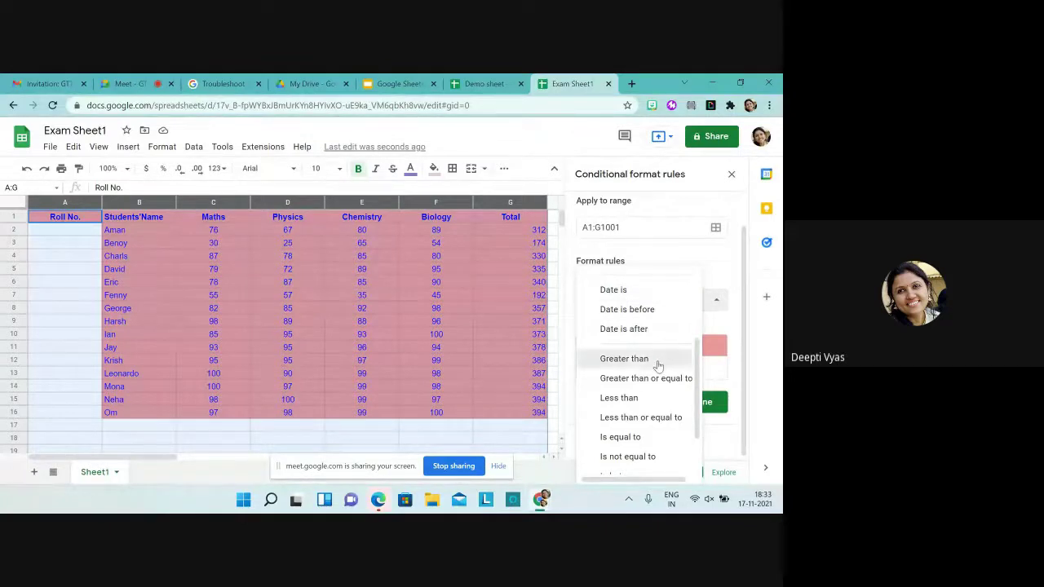
{"action": "left_click", "coordinate": [658, 361]}
Step: Enter 90 as the Greater than threshold and close the conditional formatting panel
{"action": "left_click", "coordinate": [633, 330]}
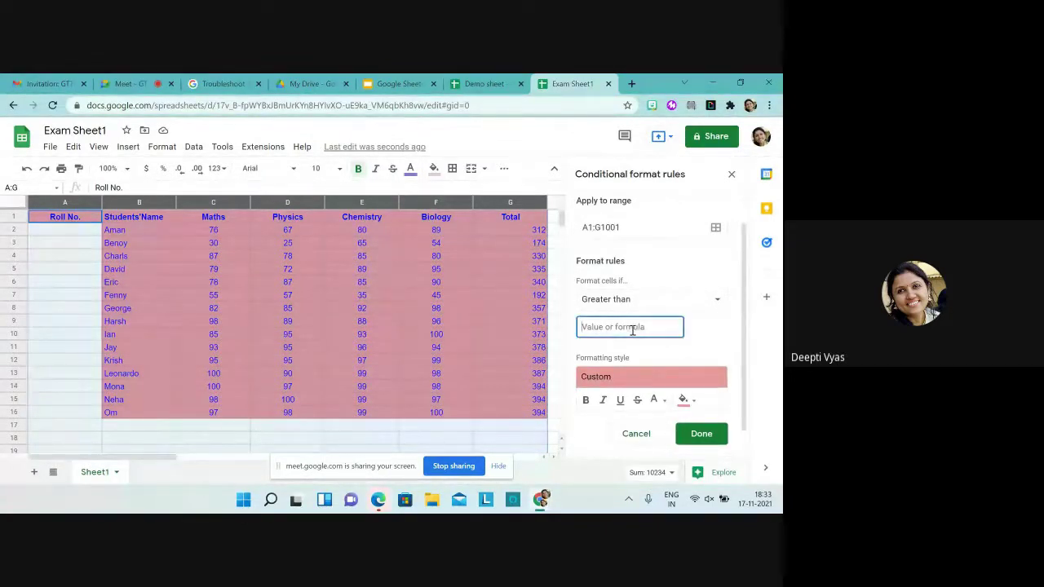
{"action": "type", "text": "90"}
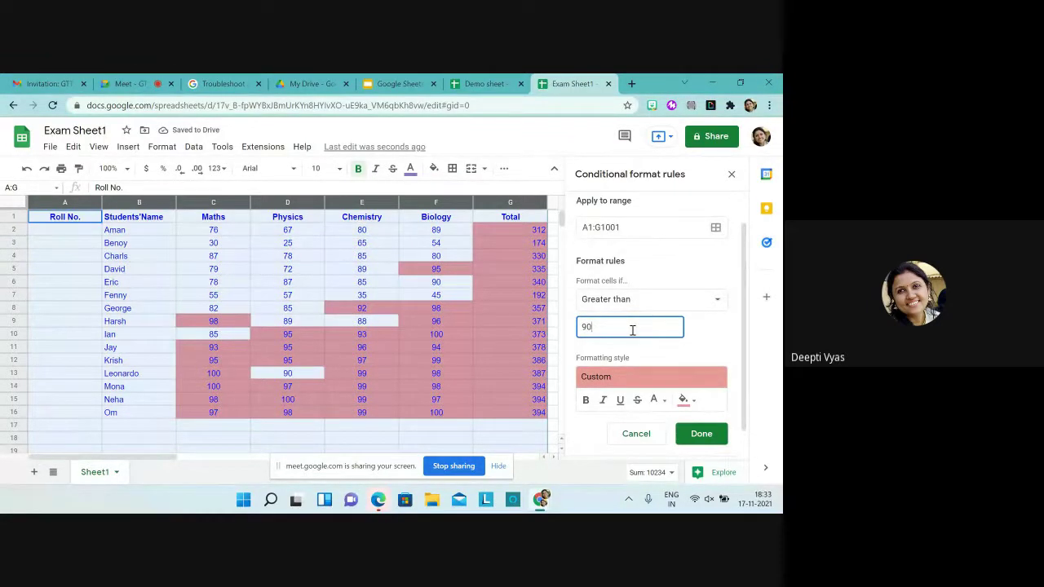
{"action": "scroll", "coordinate": [285, 326], "scroll_direction": "down", "scroll_amount": 3}
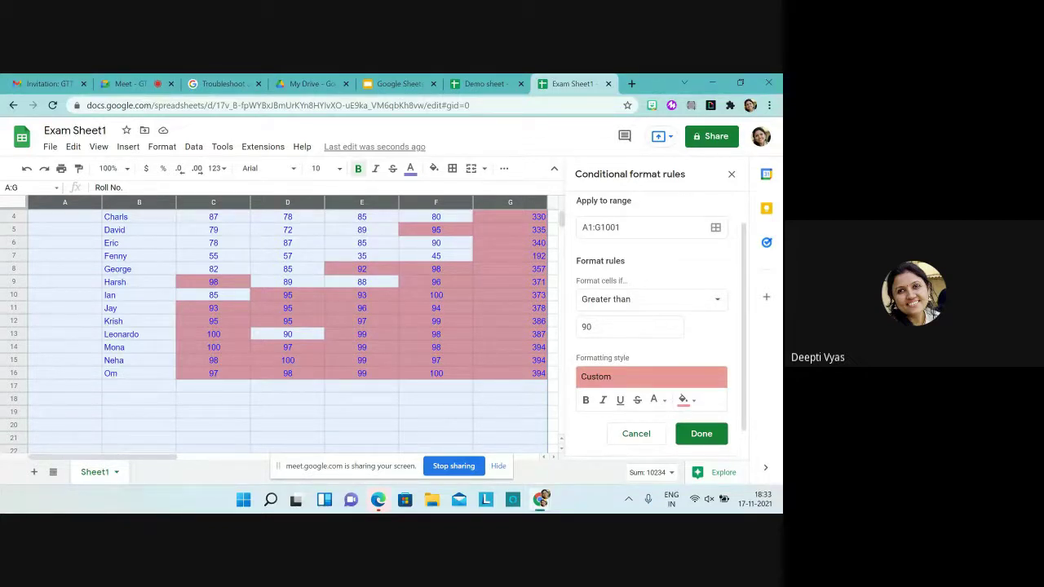
{"action": "scroll", "coordinate": [286, 326], "scroll_direction": "up", "scroll_amount": 2}
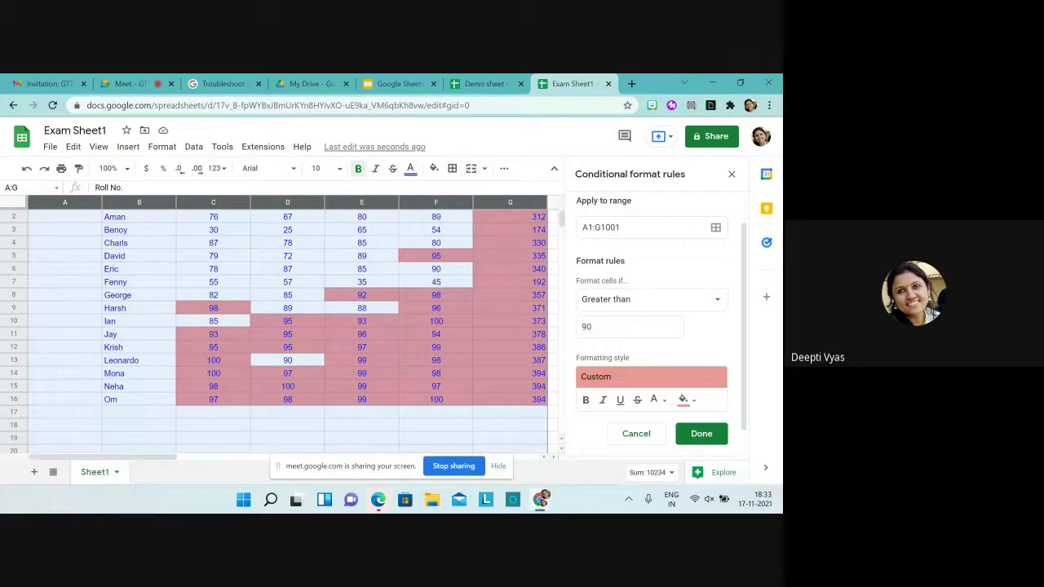
{"action": "scroll", "coordinate": [285, 326], "scroll_direction": "up", "scroll_amount": 1}
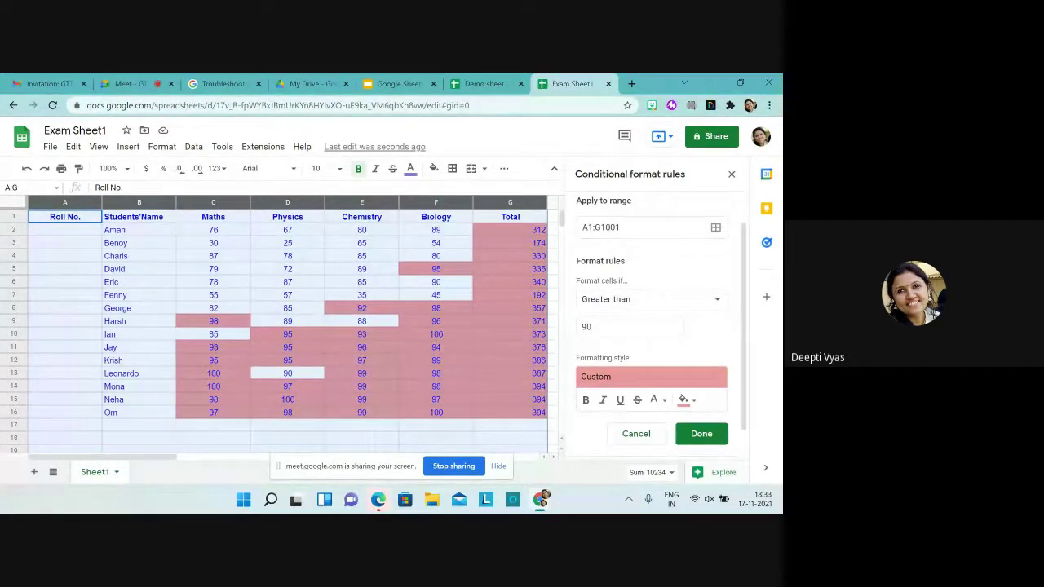
{"action": "scroll", "coordinate": [661, 325], "scroll_direction": "down", "scroll_amount": 1}
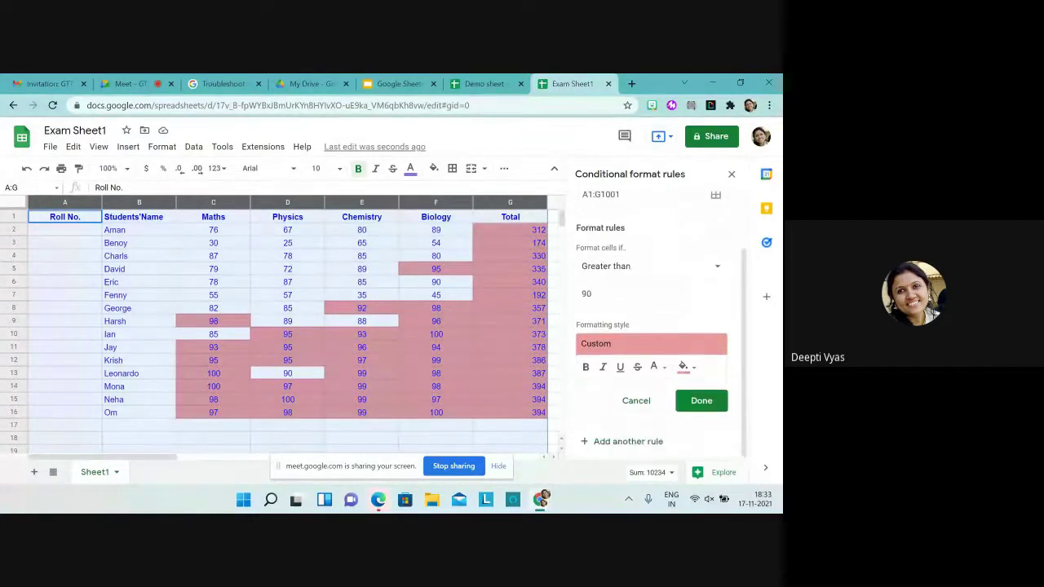
{"action": "scroll", "coordinate": [653, 343], "scroll_direction": "up", "scroll_amount": 2}
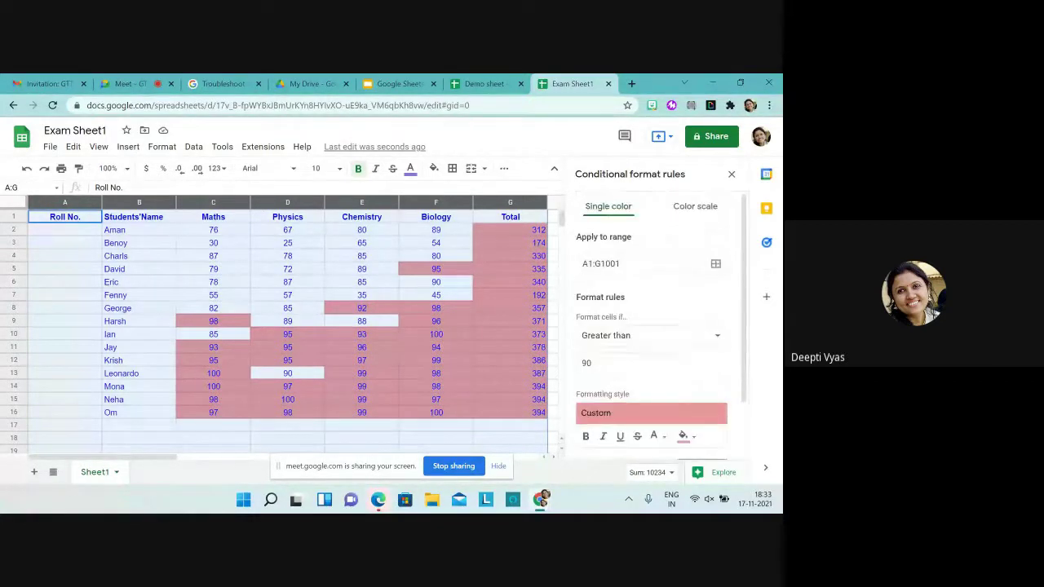
{"action": "left_click", "coordinate": [732, 176]}
Step: Undo the conditional rule, the earlier formatting change and the teal fill
{"action": "left_click", "coordinate": [655, 258]}
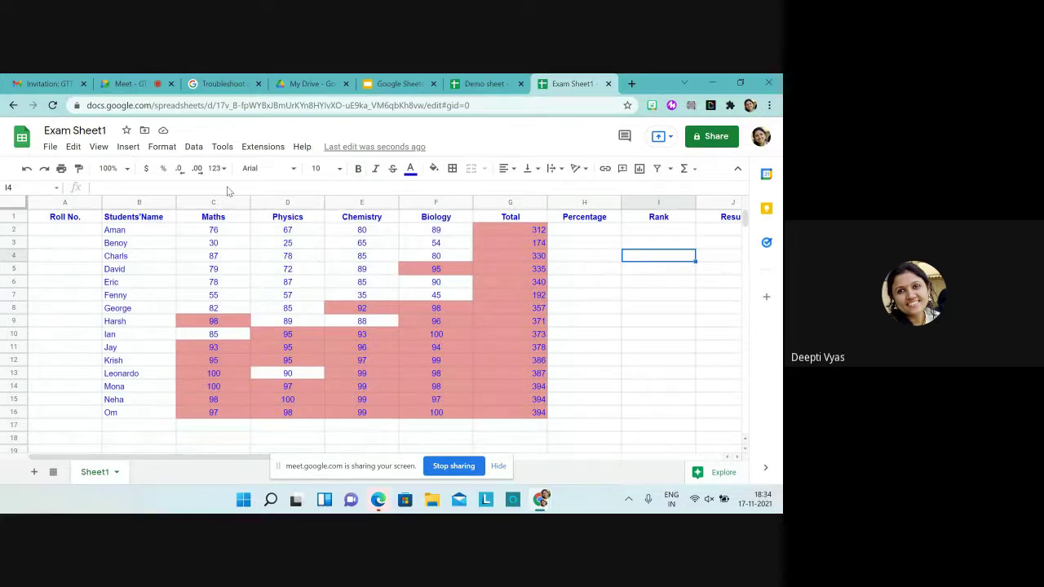
{"action": "left_click", "coordinate": [28, 169]}
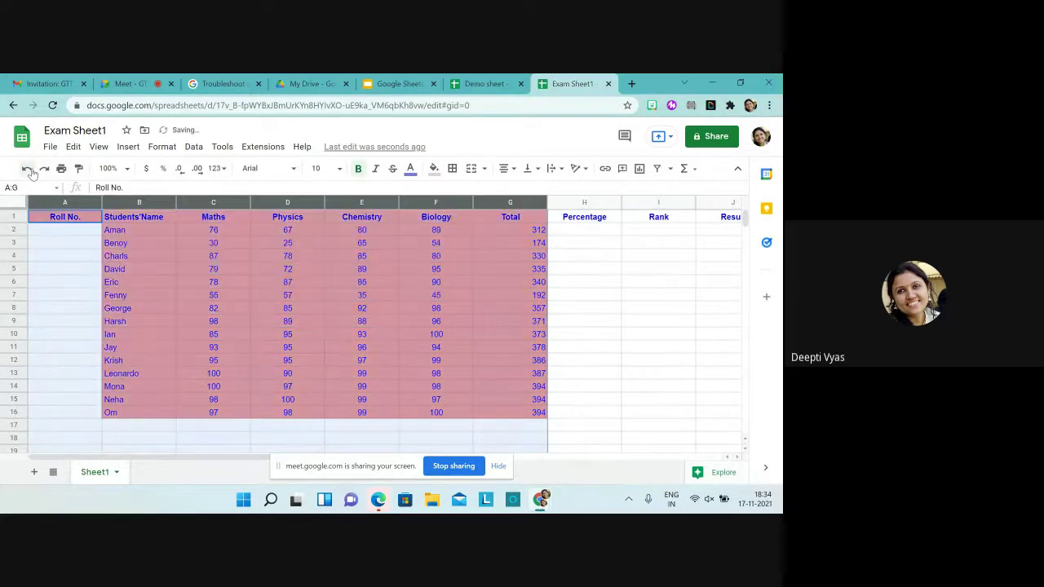
{"action": "left_click", "coordinate": [28, 170]}
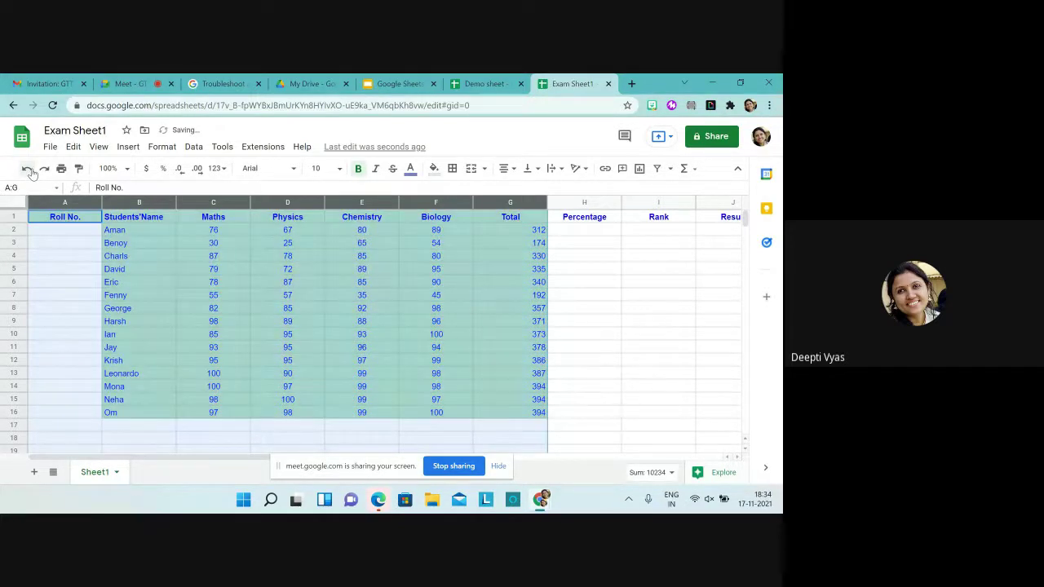
{"action": "left_click", "coordinate": [28, 169]}
{"action": "left_click", "coordinate": [596, 339]}
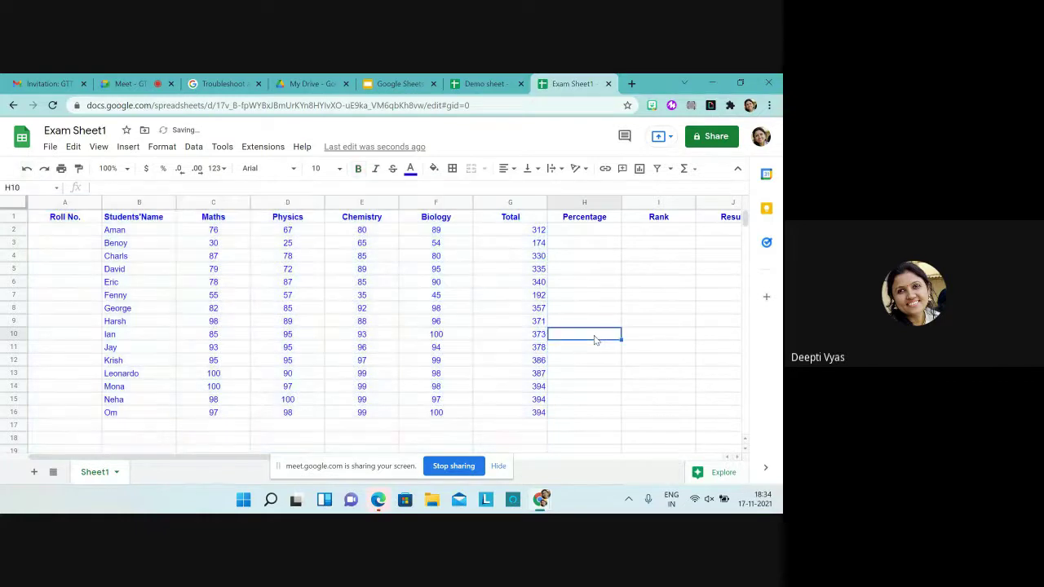
{"action": "left_click", "coordinate": [530, 233]}
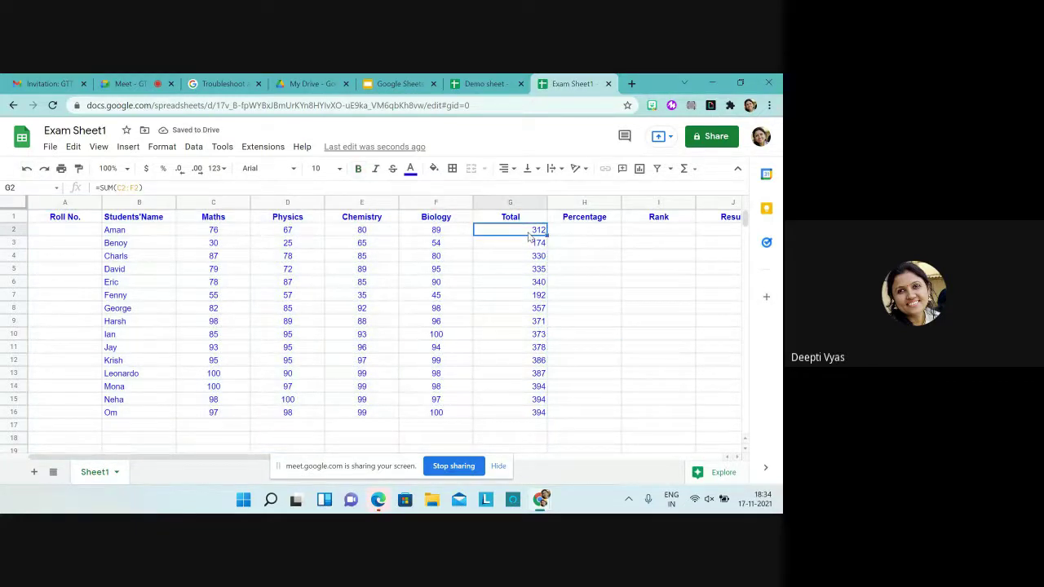
Step: Clear the totals in G2:G16, then switch to the Google Sheets (Guj) presentation
{"action": "key", "text": "shift+Down"}
{"action": "key", "text": "shift+Down"}
{"action": "key", "text": "shift+Down"}
{"action": "key", "text": "shift+Down"}
{"action": "key", "text": "shift+Down"}
{"action": "key", "text": "shift+Down"}
{"action": "key", "text": "shift+Down"}
{"action": "key", "text": "shift+Down"}
{"action": "key", "text": "shift+Down"}
{"action": "key", "text": "shift+Down"}
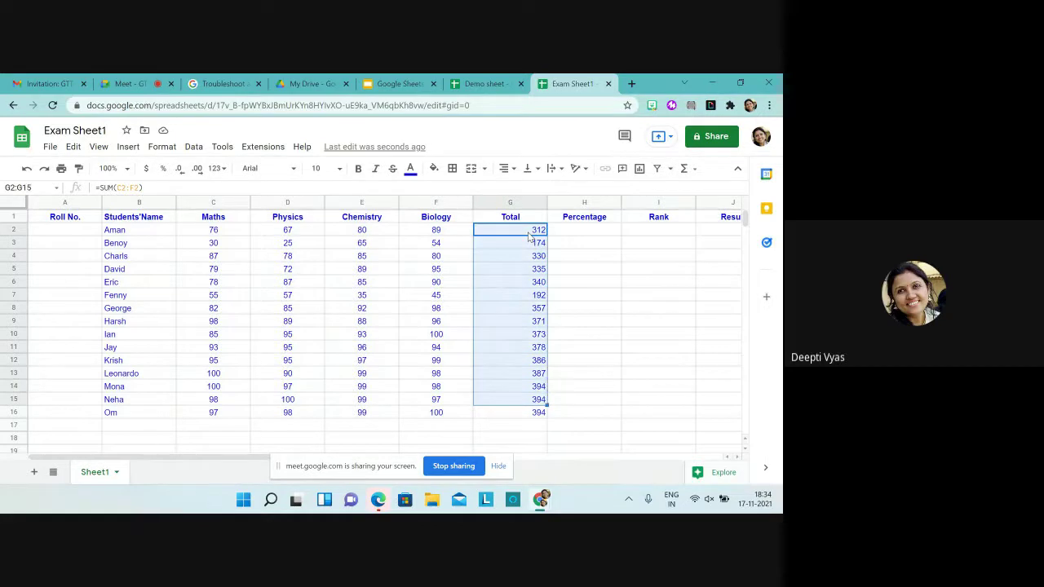
{"action": "key", "text": "shift+Down"}
{"action": "key", "text": "Delete"}
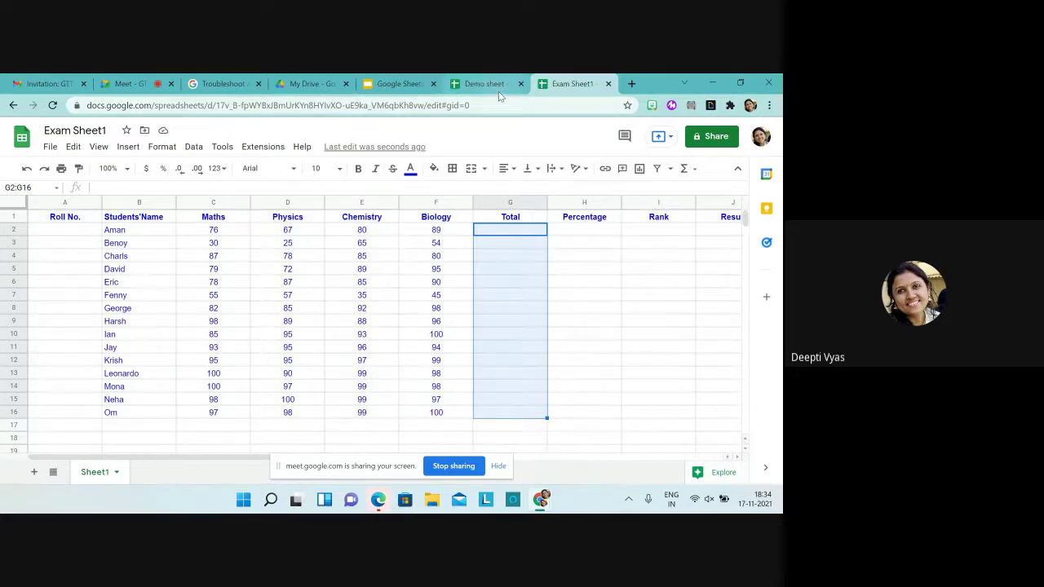
{"action": "left_click", "coordinate": [395, 84]}
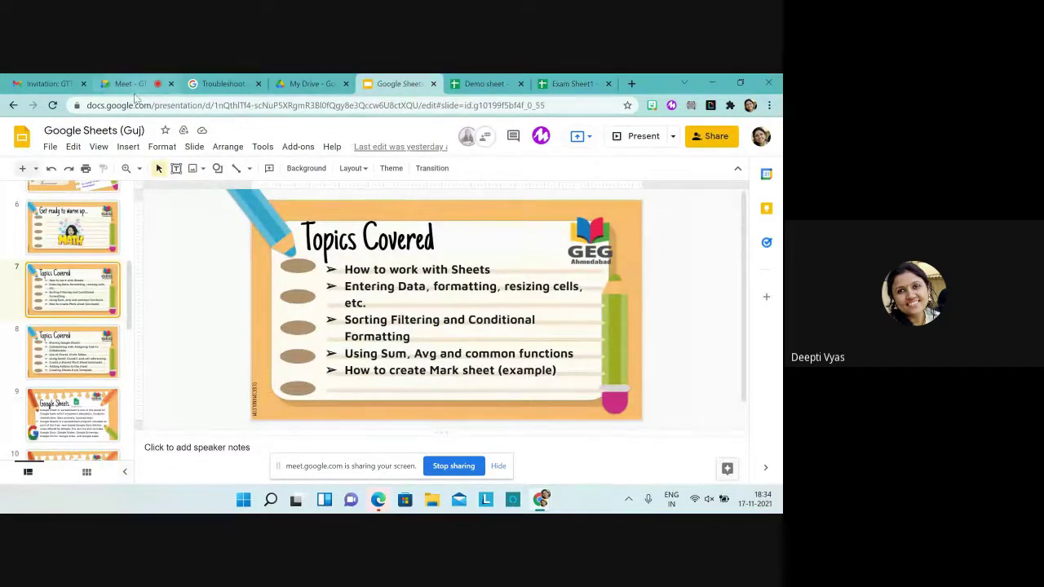
{"action": "left_click", "coordinate": [560, 84]}
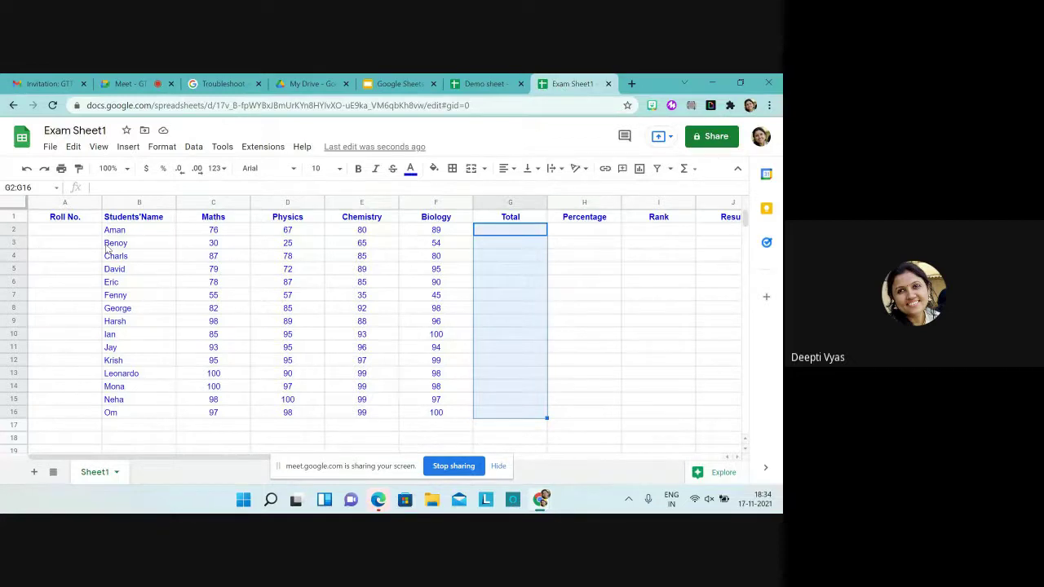
Step: Fill Roll No. A2:A16 with Year 2021 A1 through Year 2021 A15 using a two-cell pattern
{"action": "left_click", "coordinate": [68, 233]}
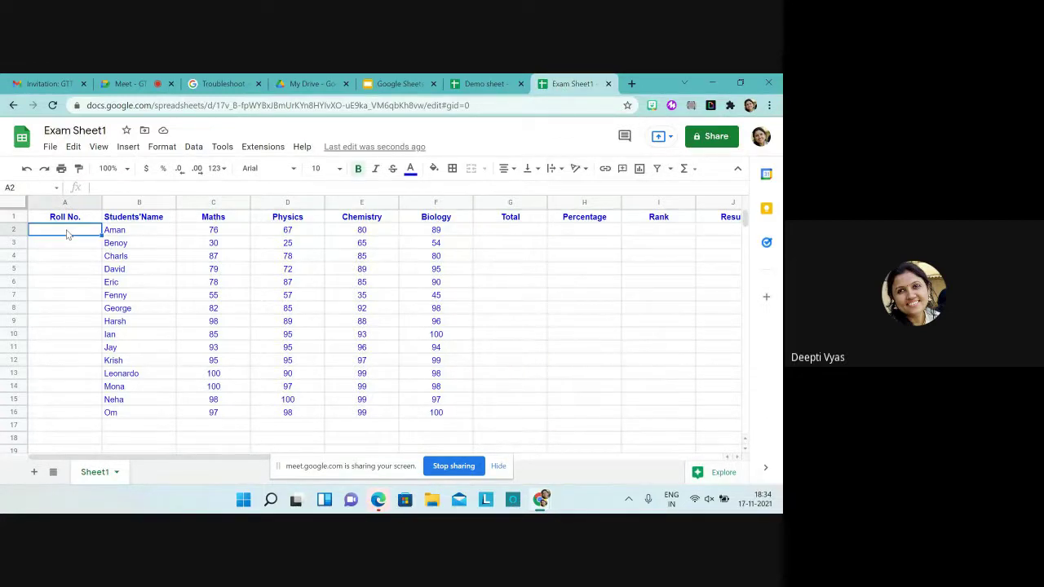
{"action": "type", "text": "Yea"}
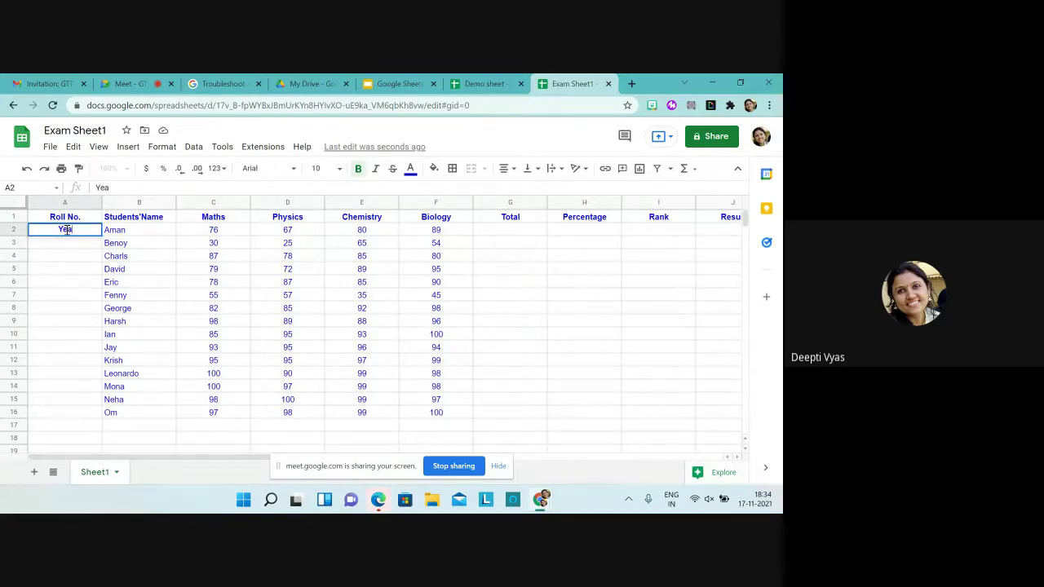
{"action": "type", "text": "r 2021"}
{"action": "type", "text": " A"}
{"action": "type", "text": "1"}
{"action": "left_click", "coordinate": [69, 243]}
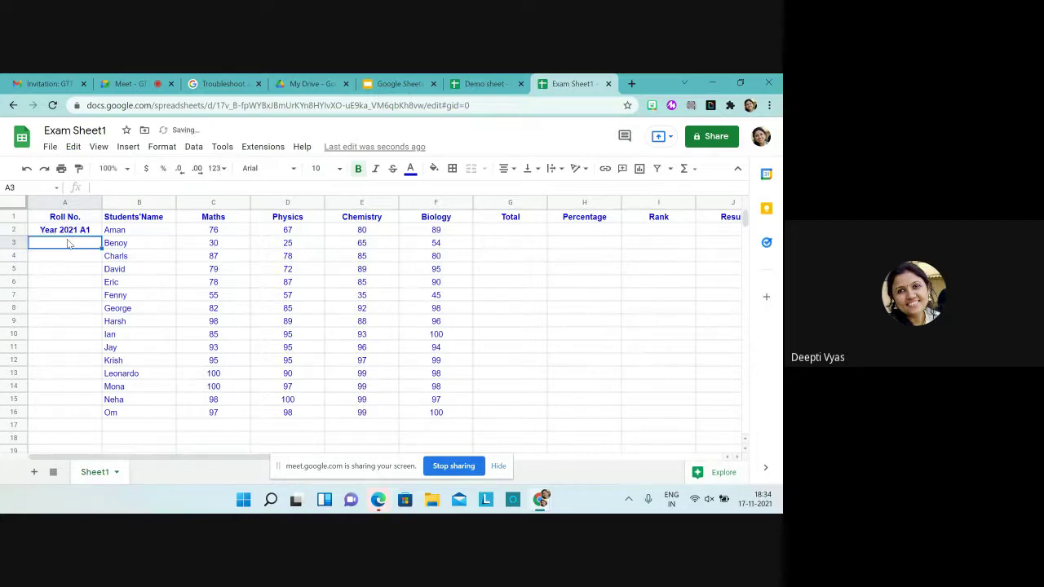
{"action": "type", "text": "Year 2021 A1"}
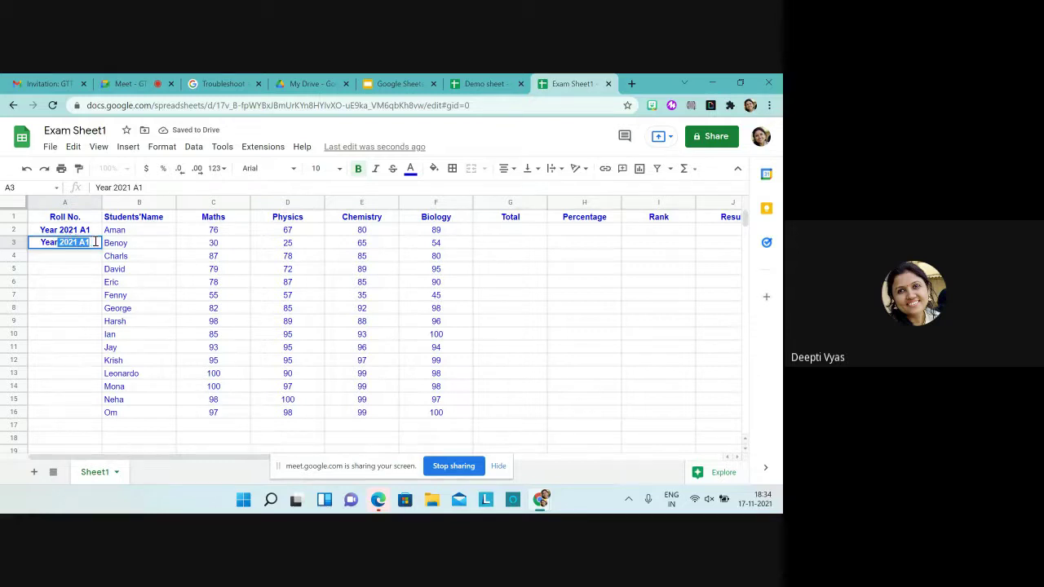
{"action": "left_click", "coordinate": [95, 242]}
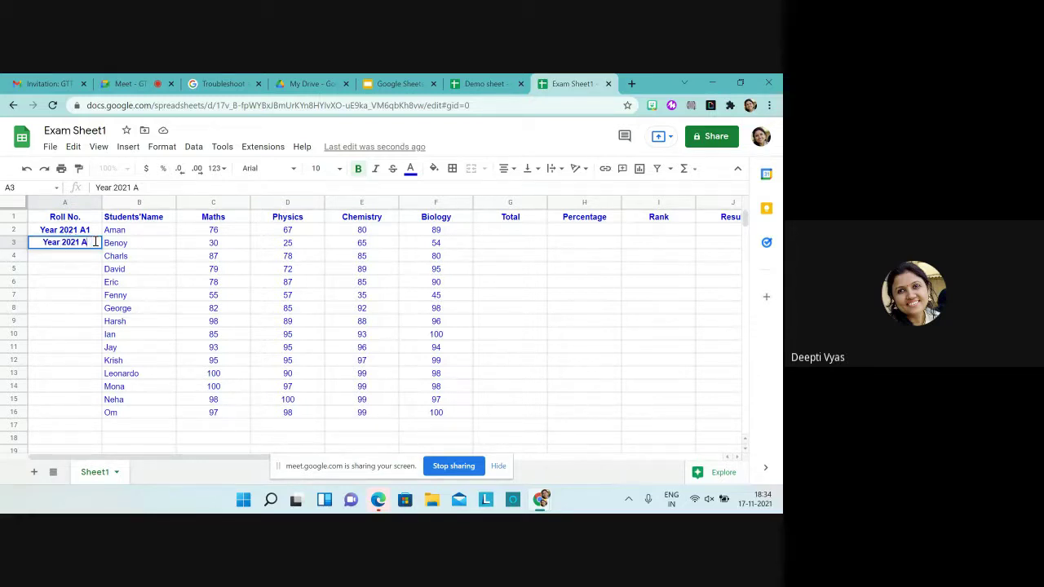
{"action": "type", "text": "2"}
{"action": "left_click_drag", "start_coordinate": [98, 232], "coordinate": [103, 247]}
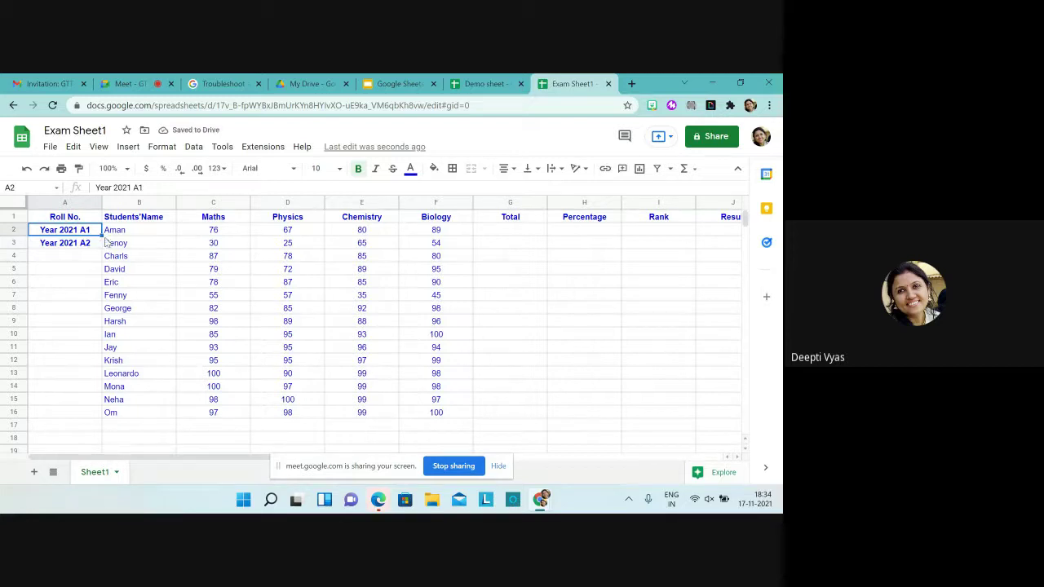
{"action": "left_click_drag", "start_coordinate": [101, 235], "coordinate": [104, 419]}
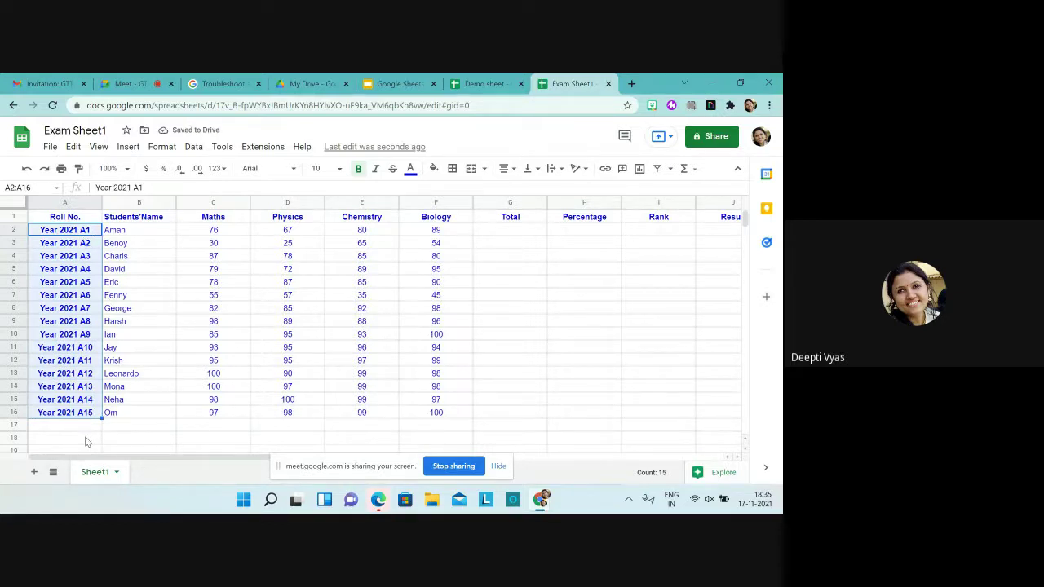
{"action": "left_click", "coordinate": [493, 233]}
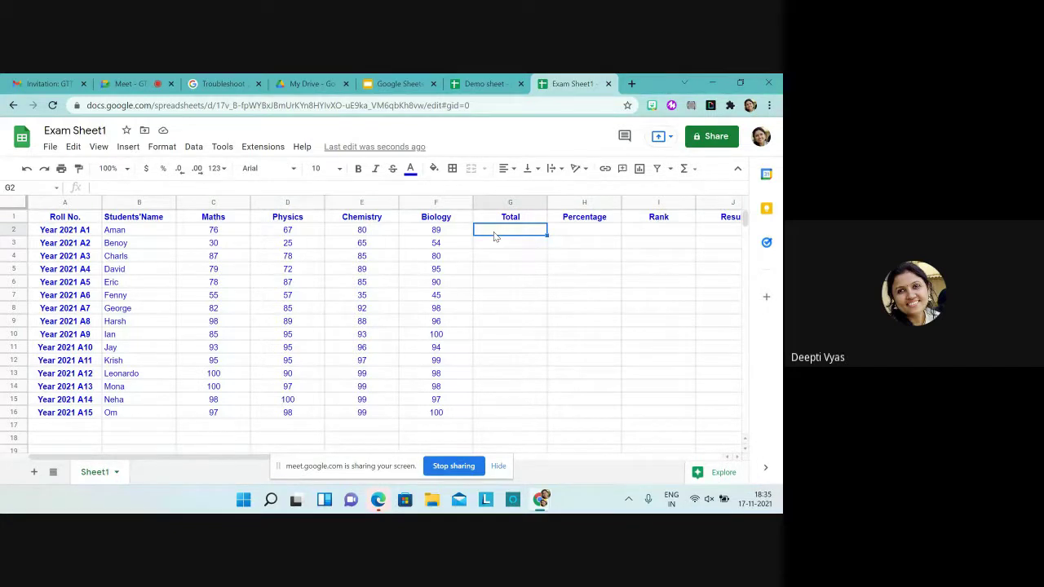
Step: Enter =SUM(C2:F2) in G2 and autofill totals for all 15 students
{"action": "type", "text": "="}
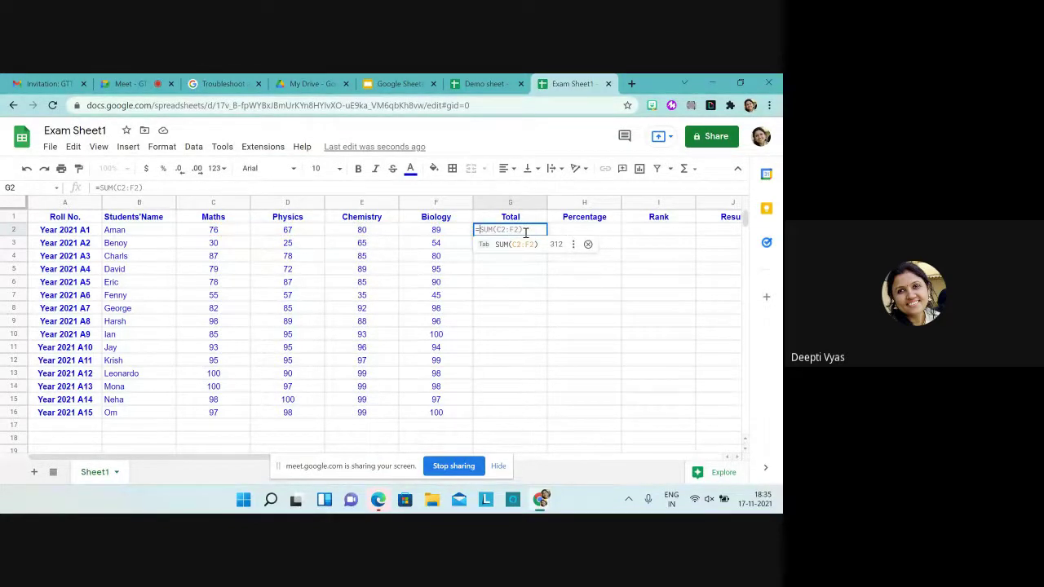
{"action": "type", "text": "SUM("}
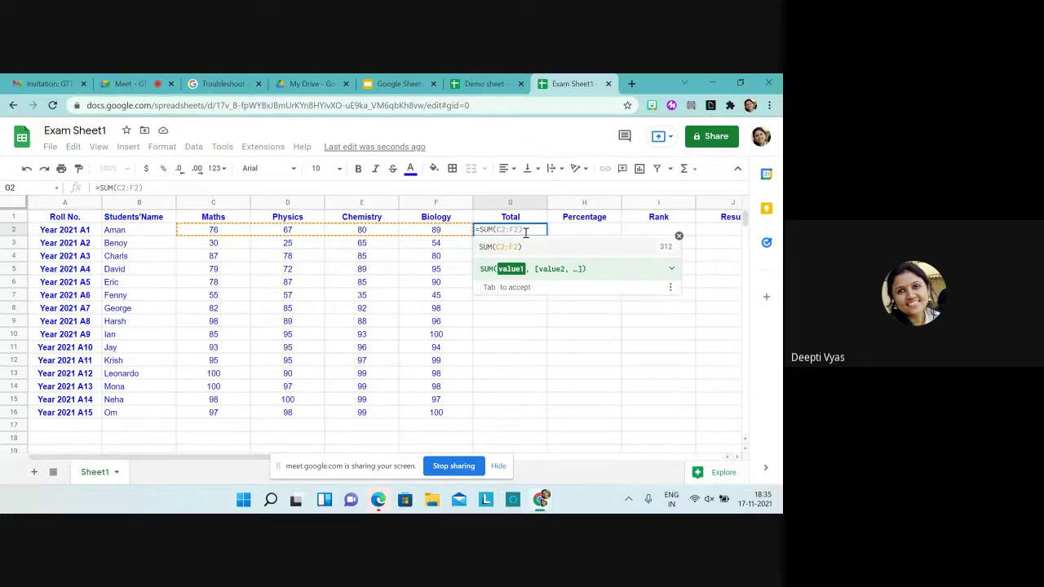
{"action": "left_click", "coordinate": [241, 235]}
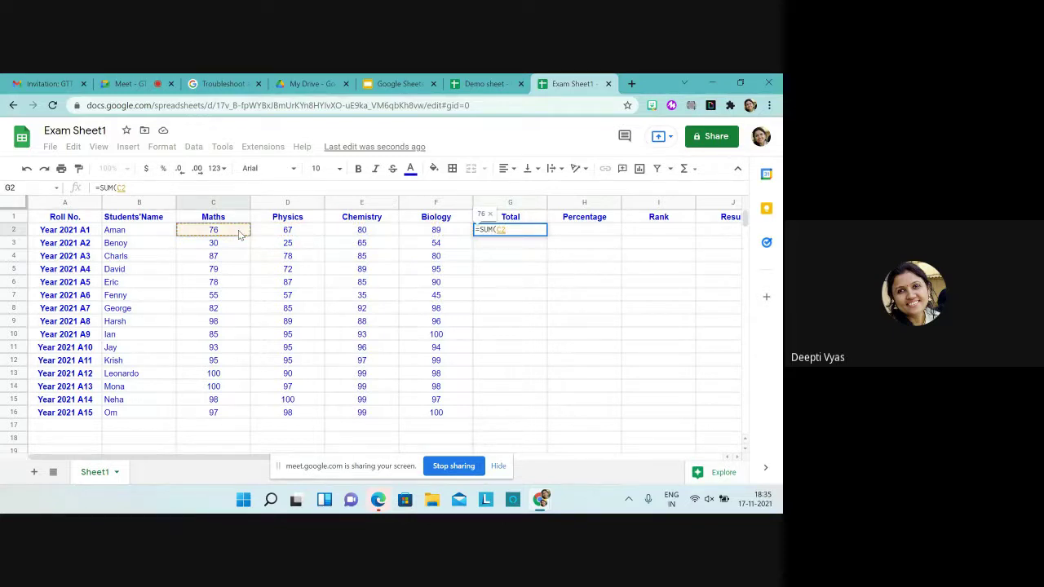
{"action": "key", "text": "shift+Right"}
{"action": "key", "text": "shift+Right"}
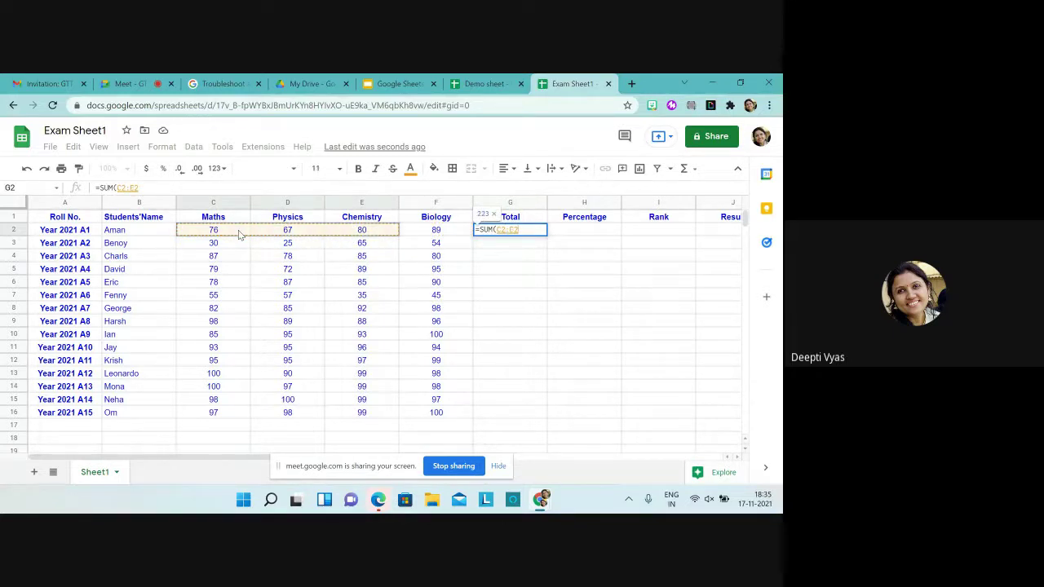
{"action": "key", "text": "shift+Right"}
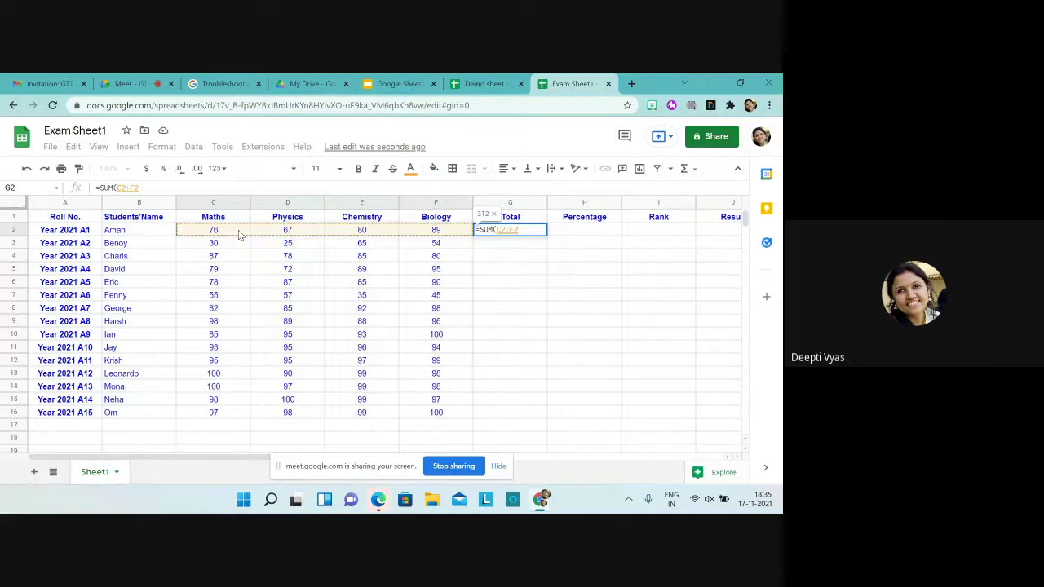
{"action": "type", "text": ")"}
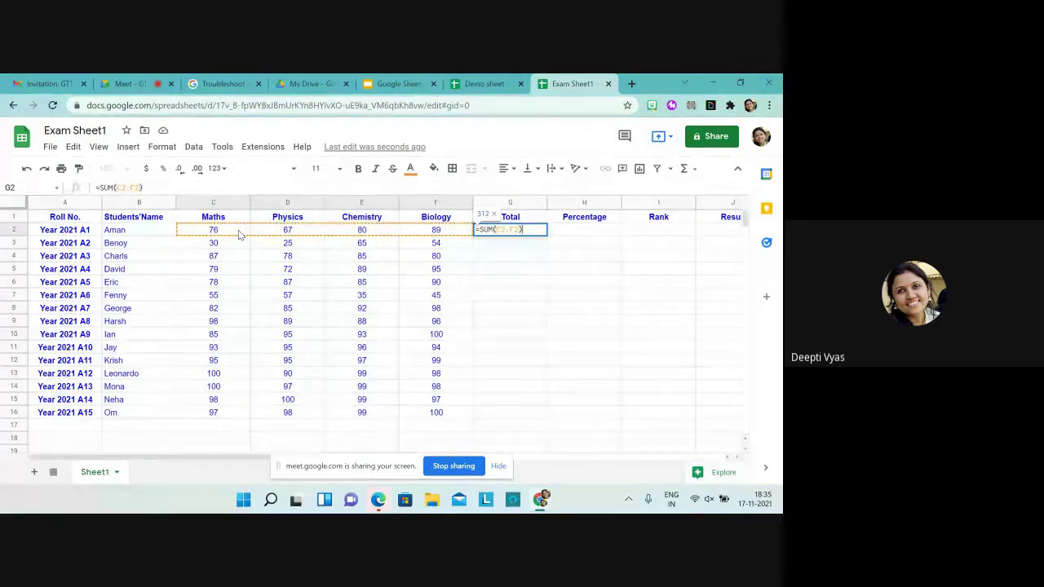
{"action": "key", "text": "Return"}
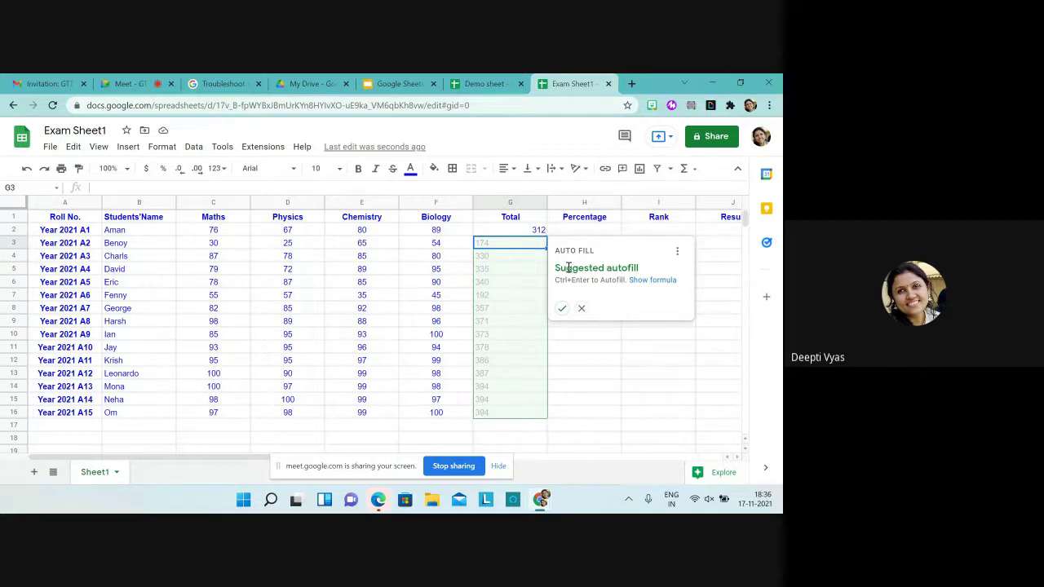
{"action": "left_click", "coordinate": [562, 310]}
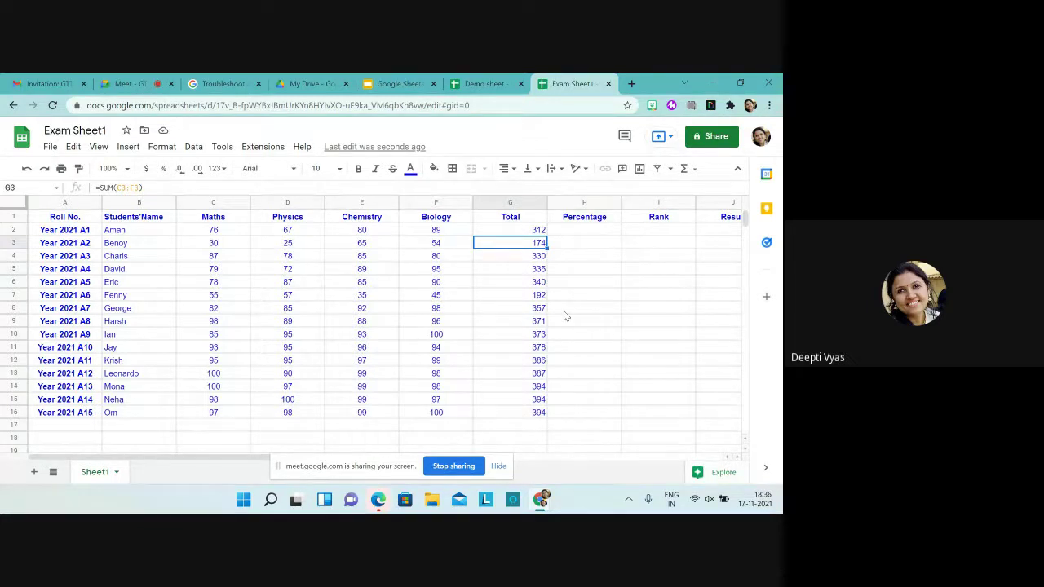
Step: Enter =G2/400*100 in H2 and autofill percentages down for every student
{"action": "left_click", "coordinate": [575, 232]}
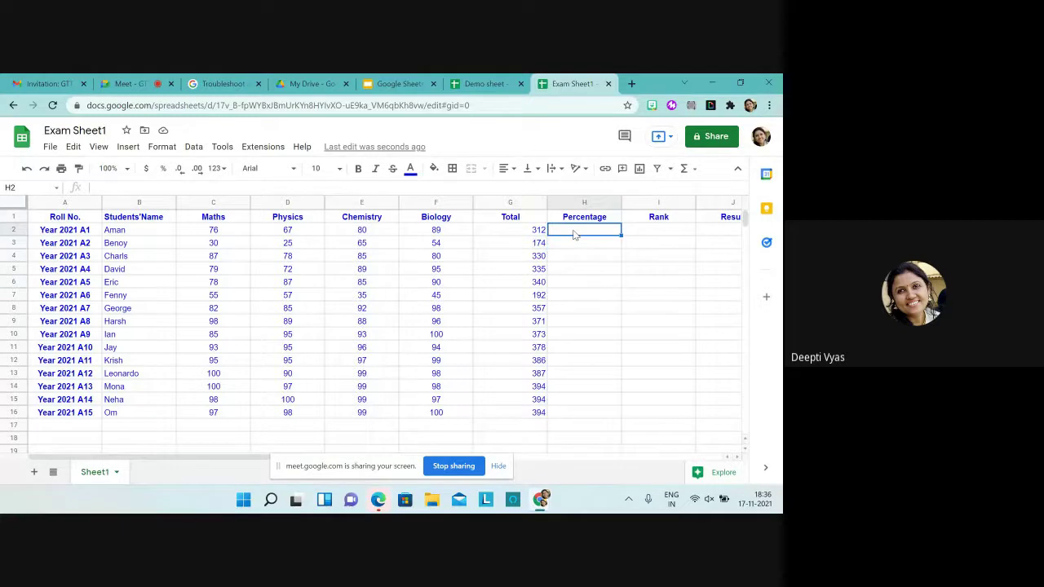
{"action": "type", "text": "="}
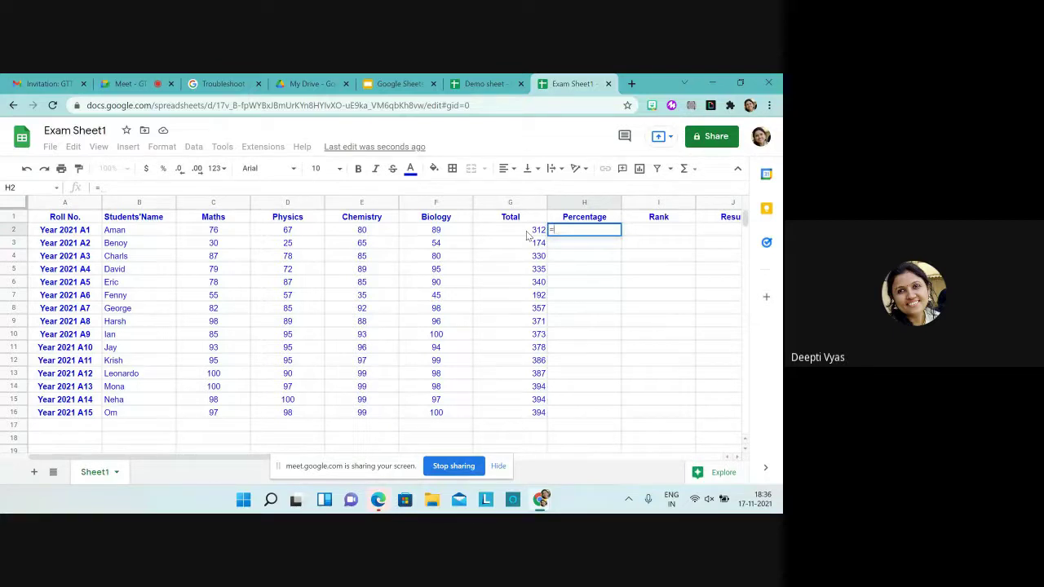
{"action": "left_click", "coordinate": [528, 236]}
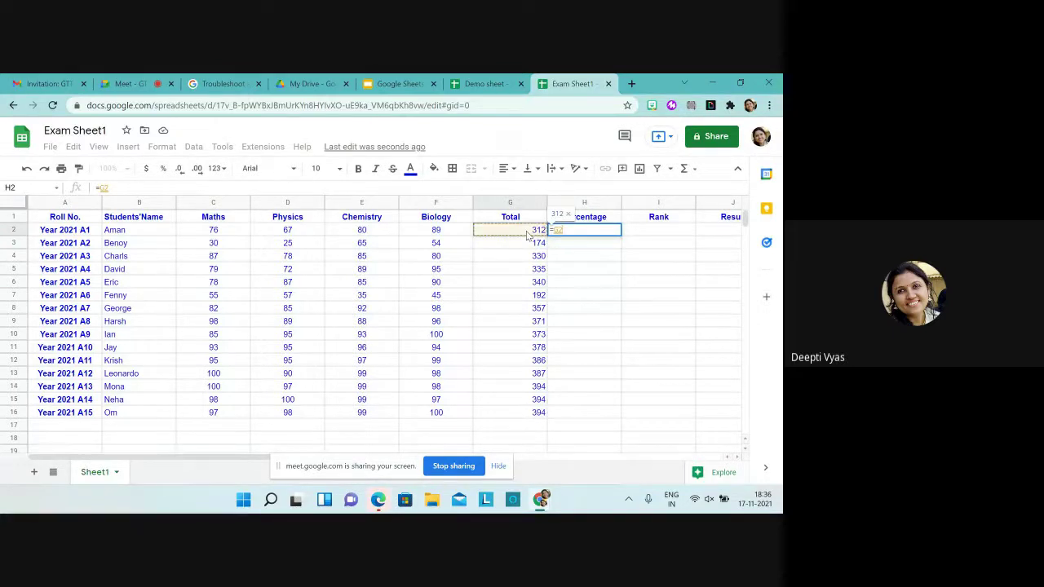
{"action": "type", "text": "/"}
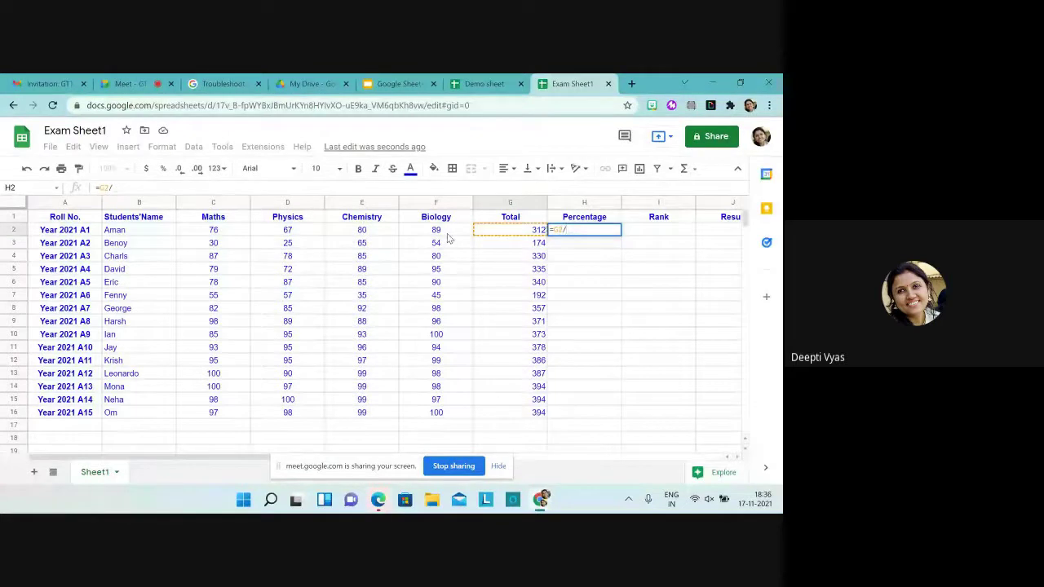
{"action": "type", "text": "400"}
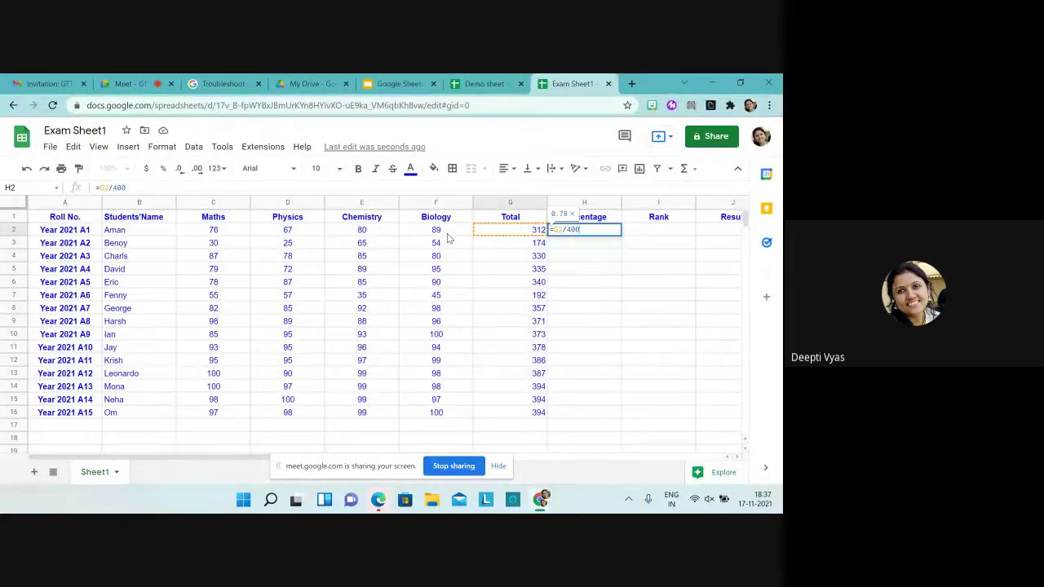
{"action": "type", "text": "*"}
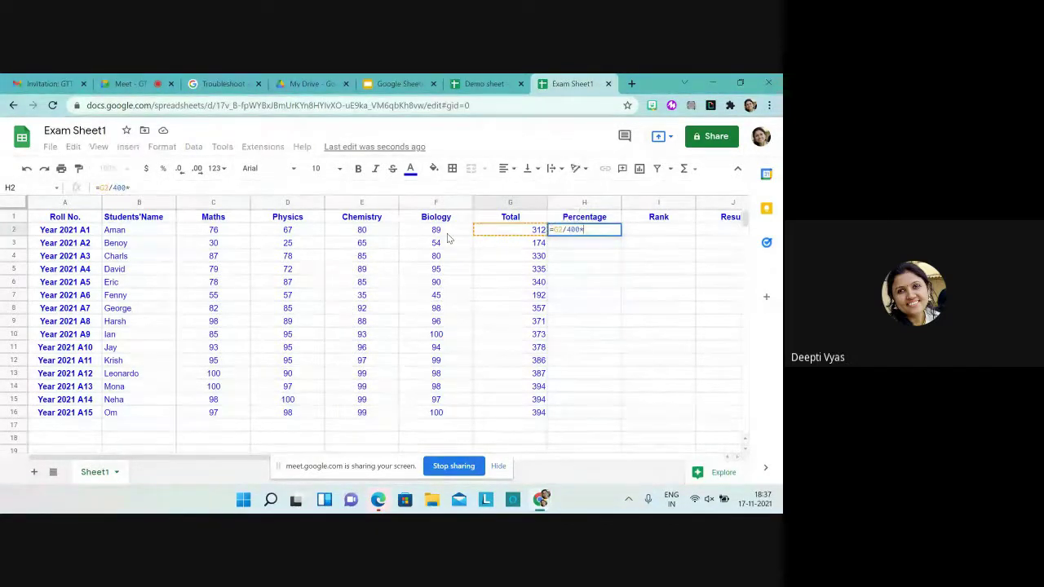
{"action": "type", "text": "100"}
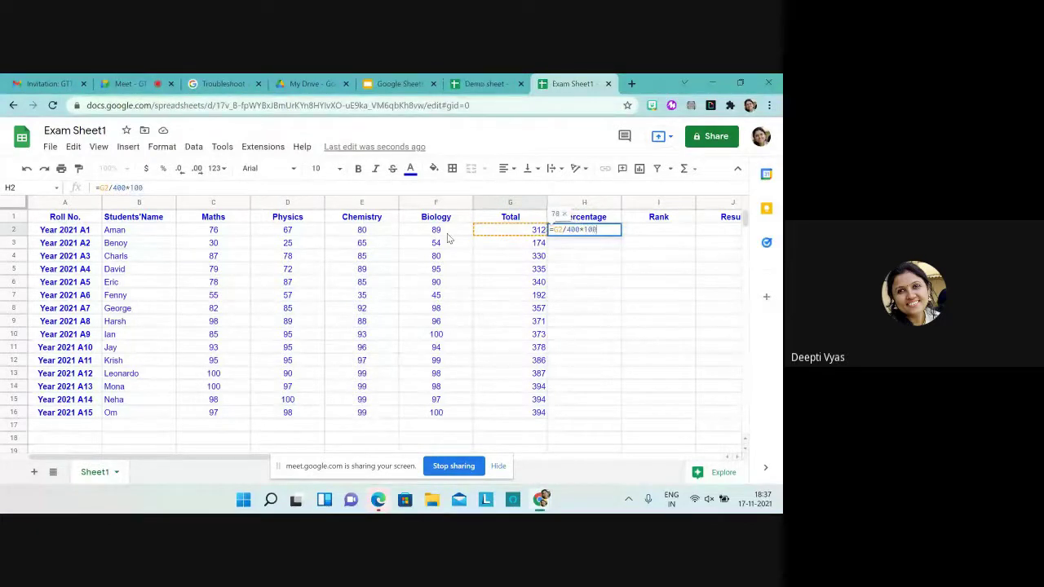
{"action": "key", "text": "Return"}
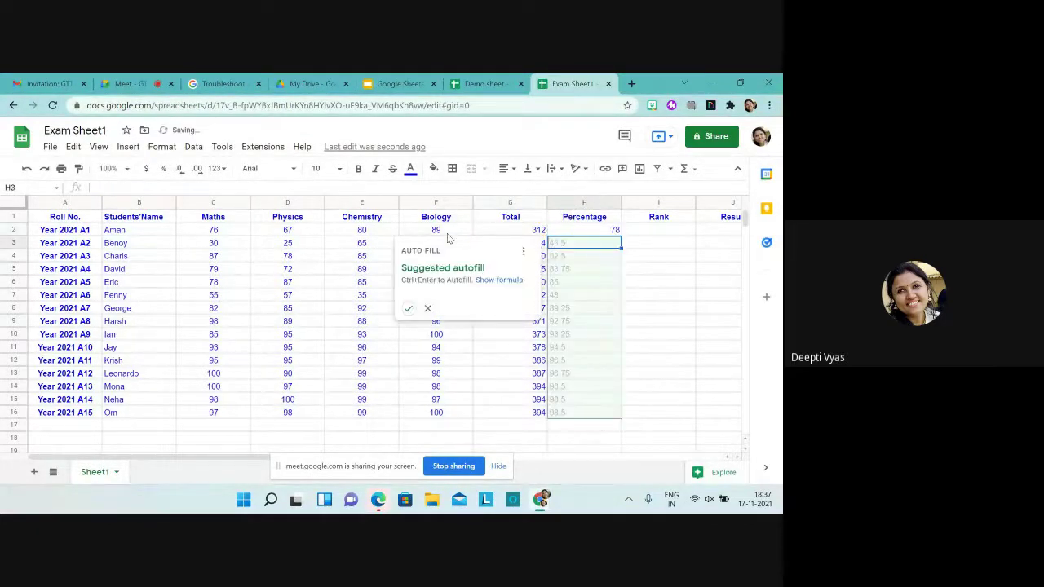
{"action": "left_click", "coordinate": [408, 309]}
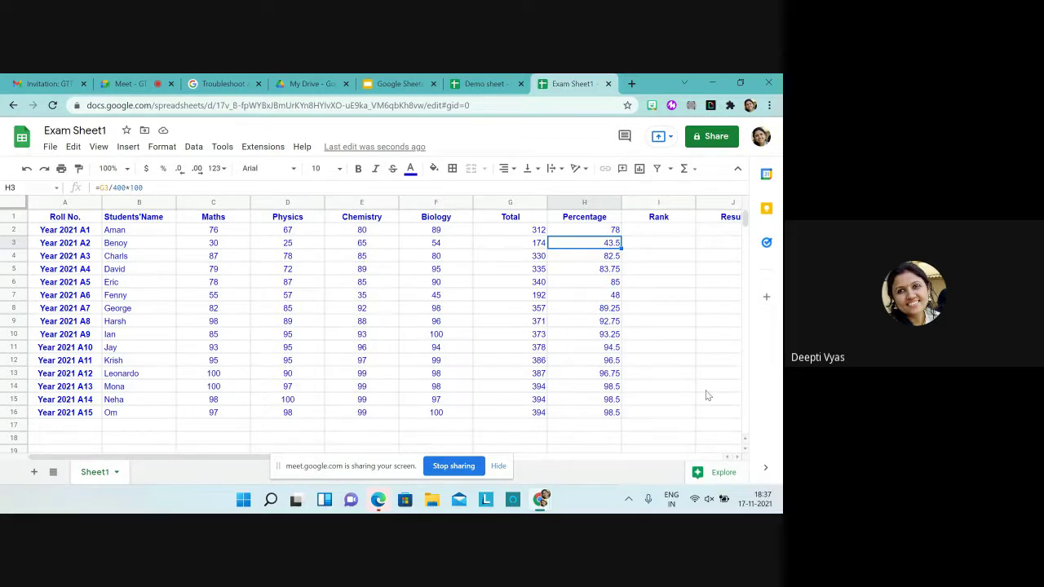
{"action": "left_click", "coordinate": [662, 234]}
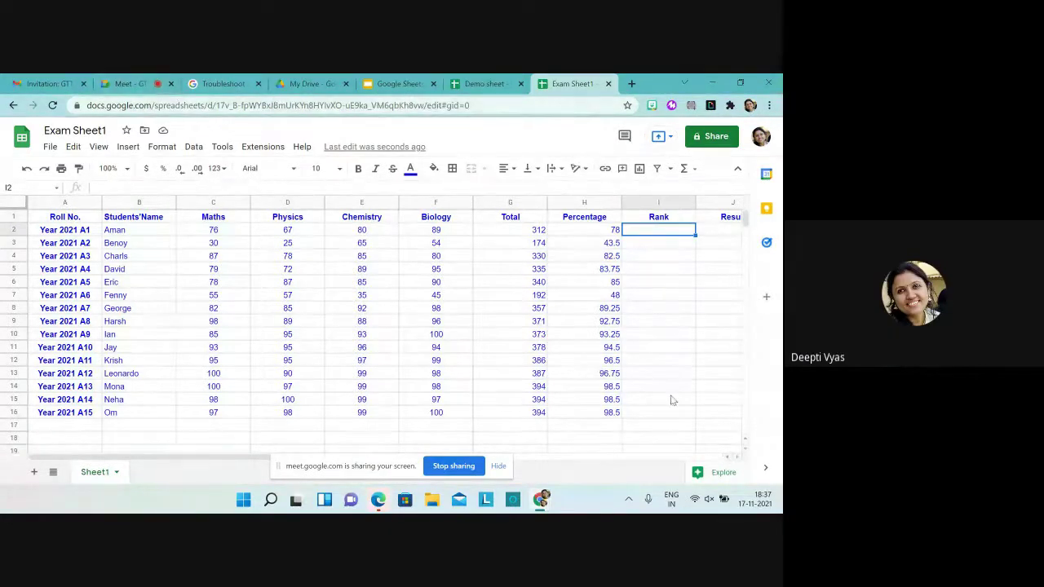
Step: Begin the first student's rank formula in I2 by typing =Rank(
{"action": "left_click", "coordinate": [447, 471]}
{"action": "type", "text": "=RA"}
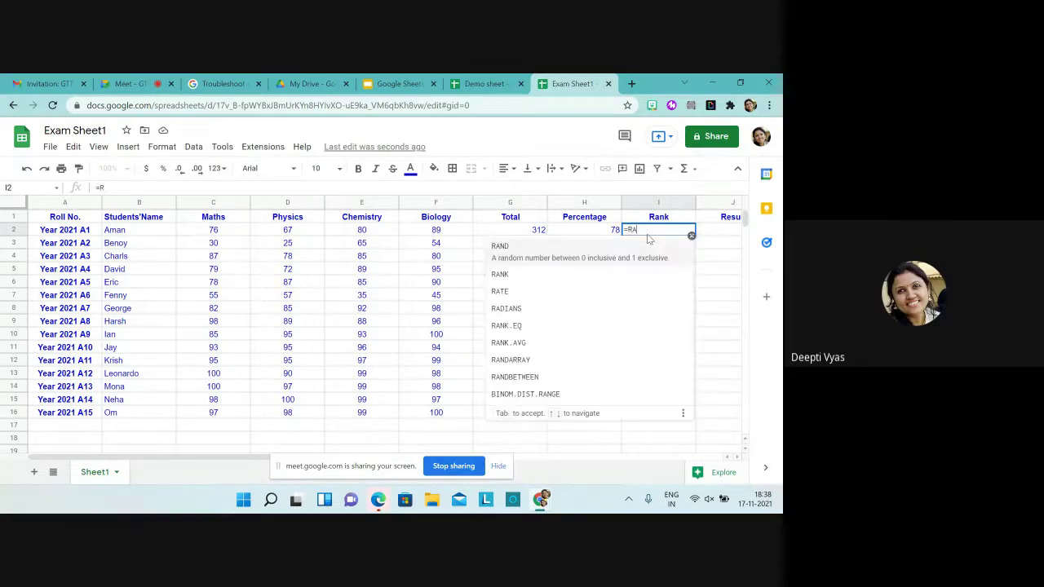
{"action": "type", "text": "n"}
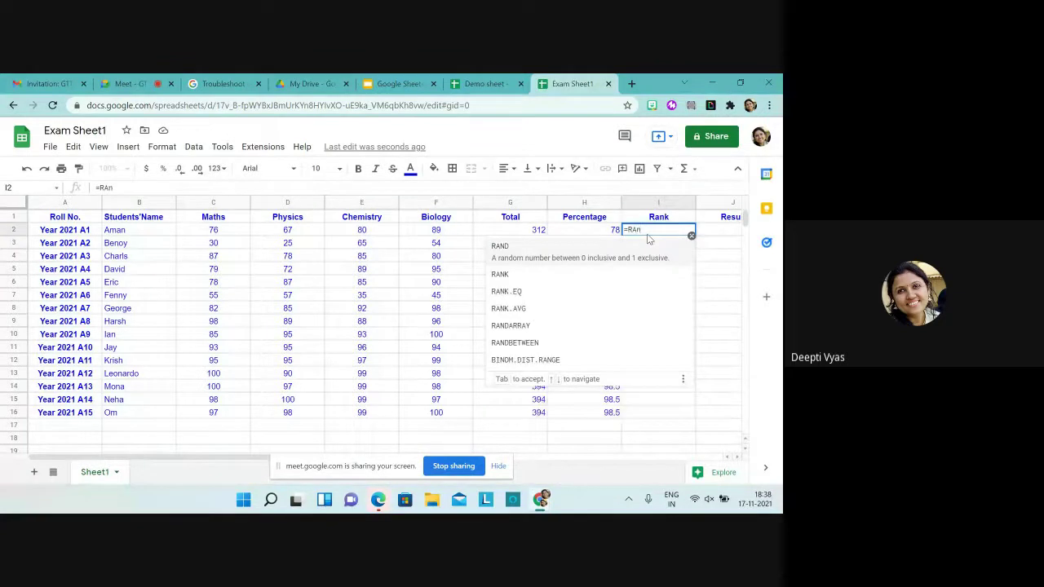
{"action": "type", "text": "k"}
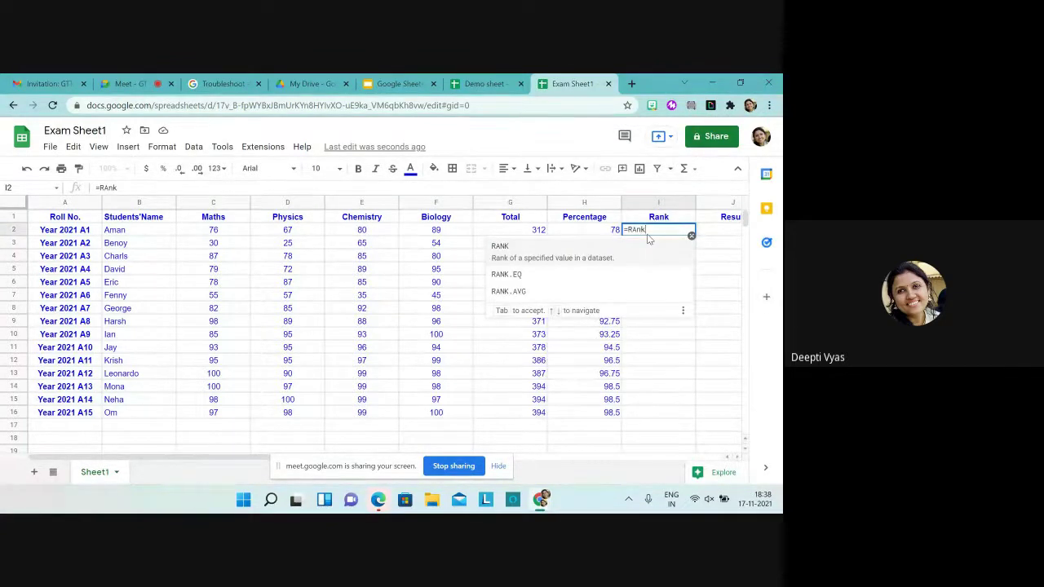
{"action": "key", "text": "BackSpace"}
{"action": "key", "text": "BackSpace"}
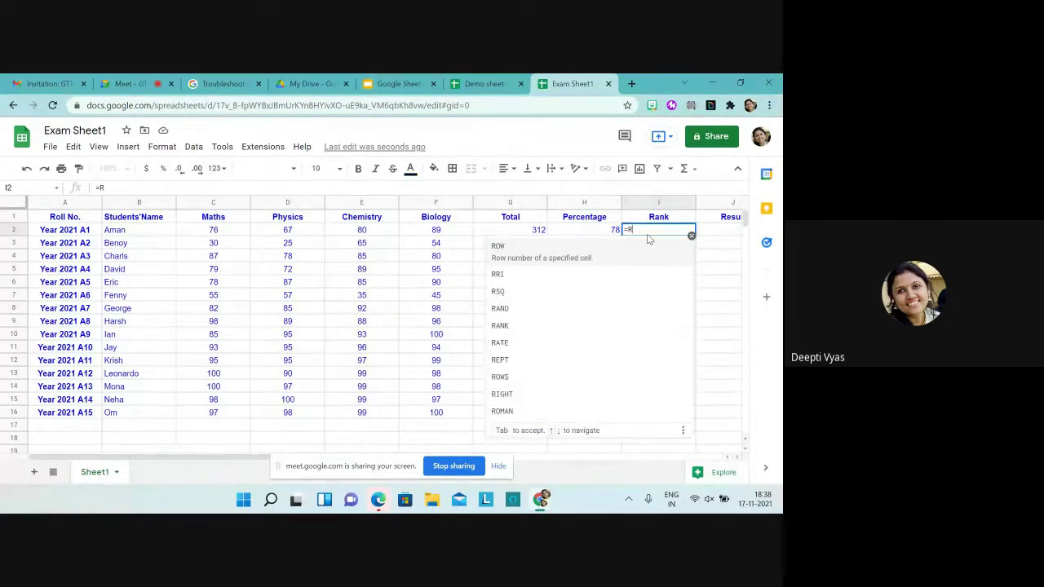
{"action": "type", "text": "ank"}
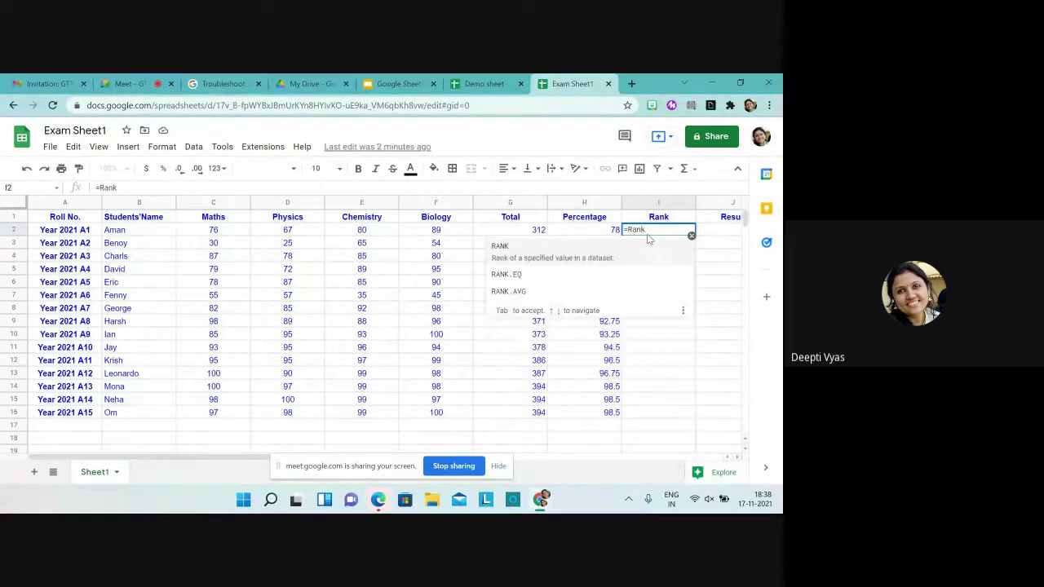
{"action": "type", "text": "("}
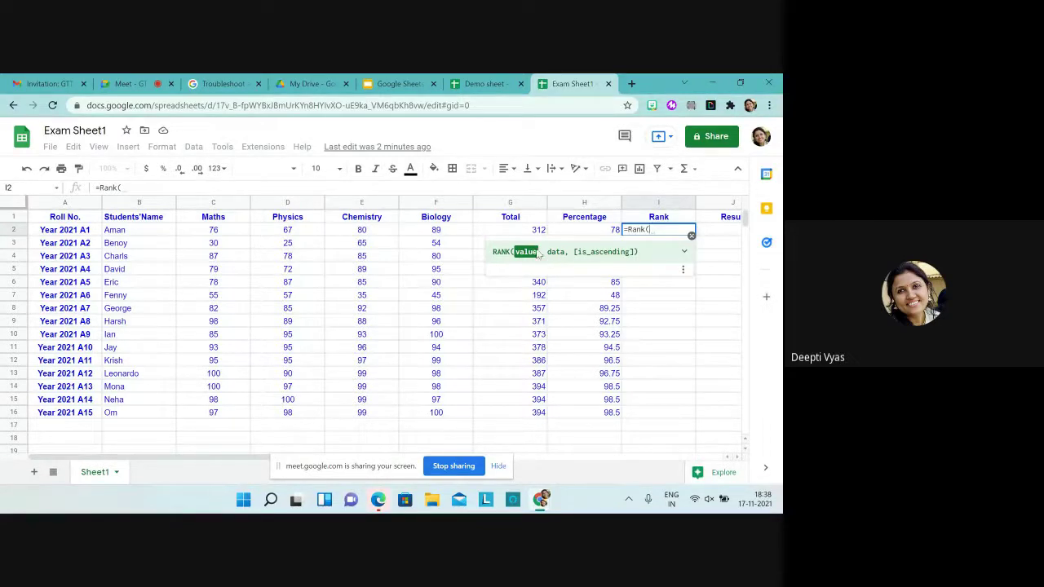
Step: Complete the first student's RANK formula on H2 against H2:H16
{"action": "left_click", "coordinate": [584, 232]}
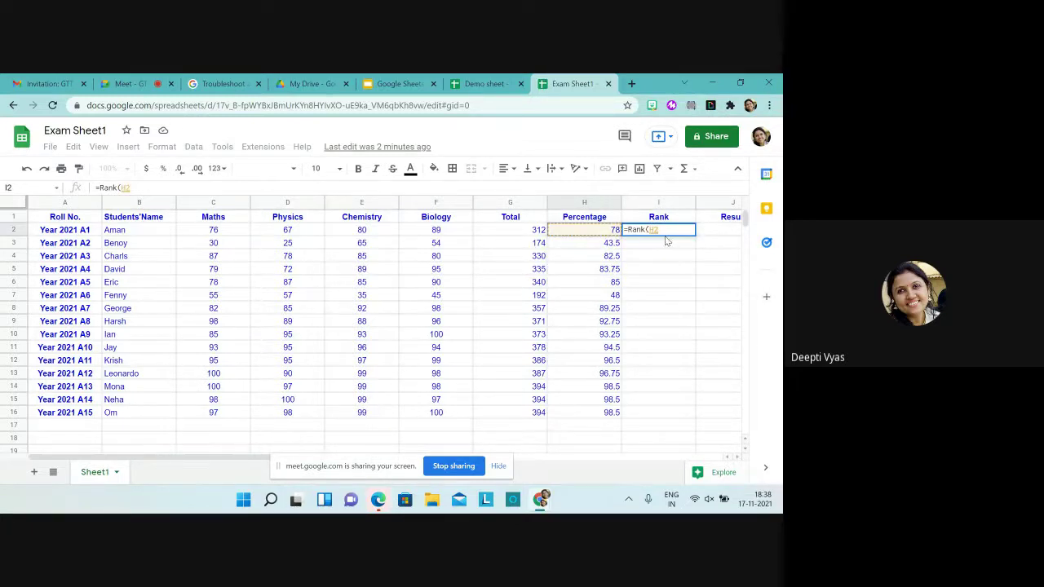
{"action": "type", "text": ","}
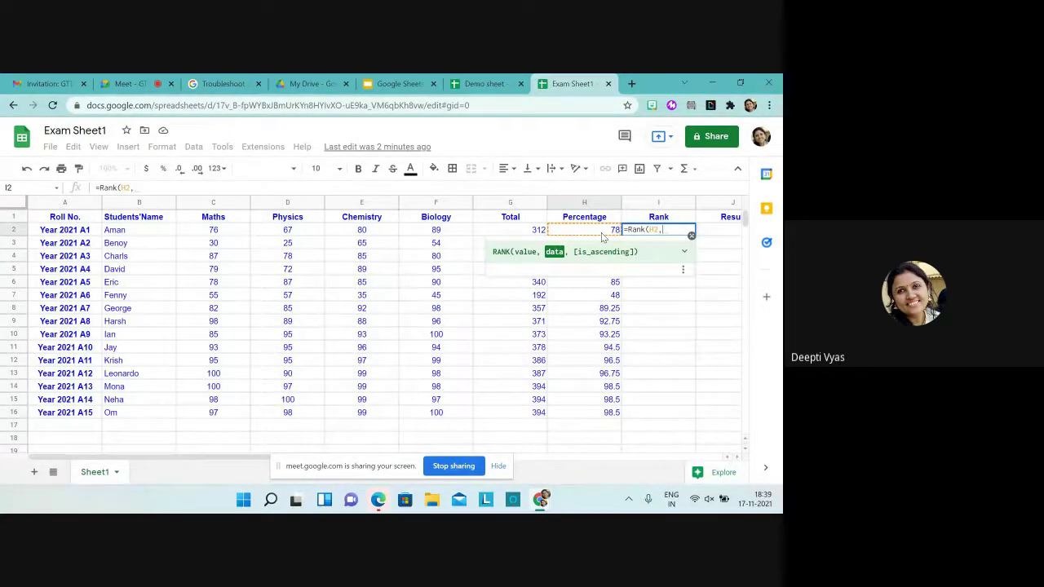
{"action": "type", "text": "H2"}
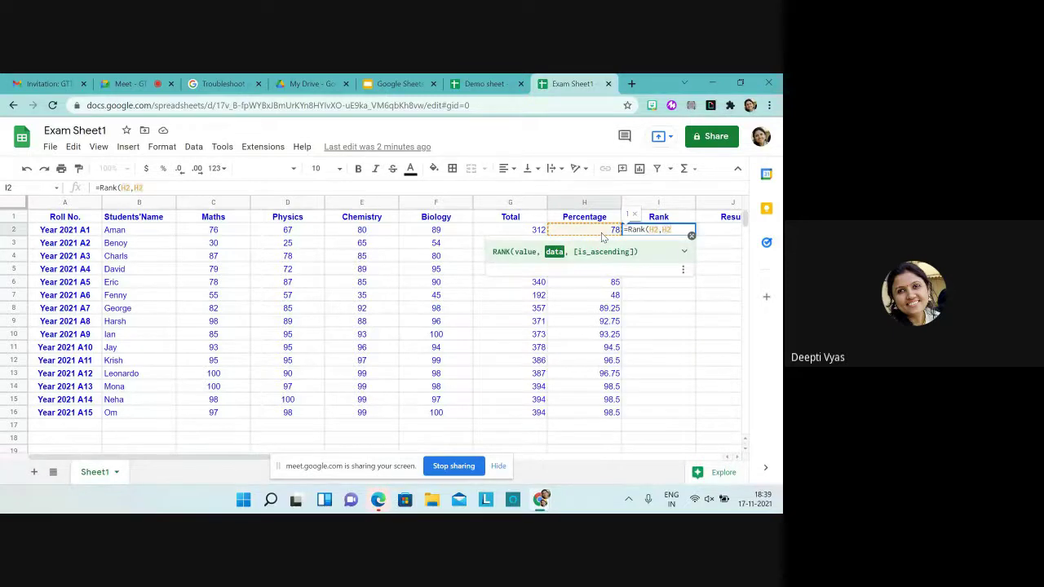
{"action": "type", "text": ":"}
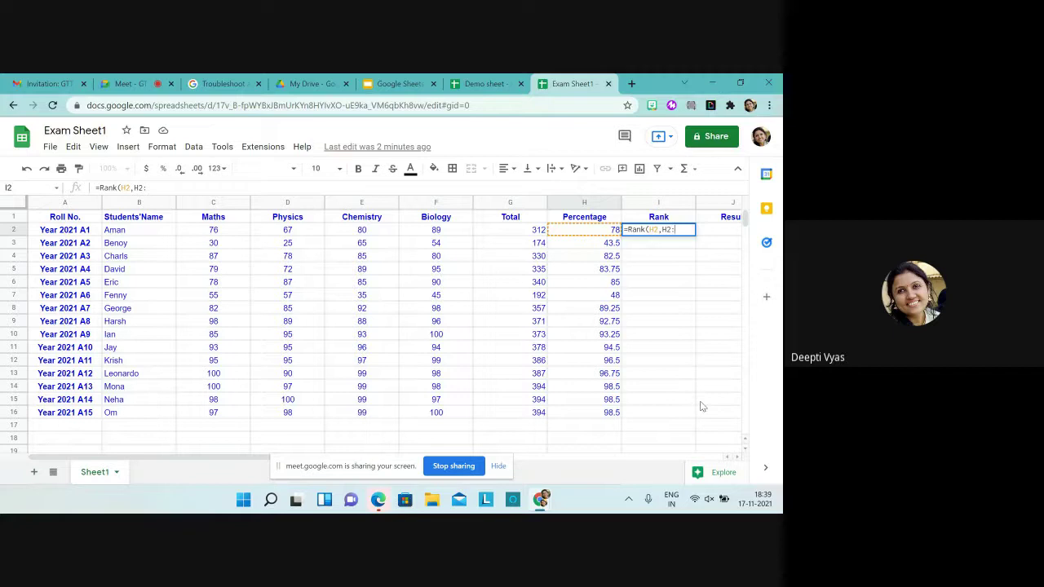
{"action": "type", "text": "H1"}
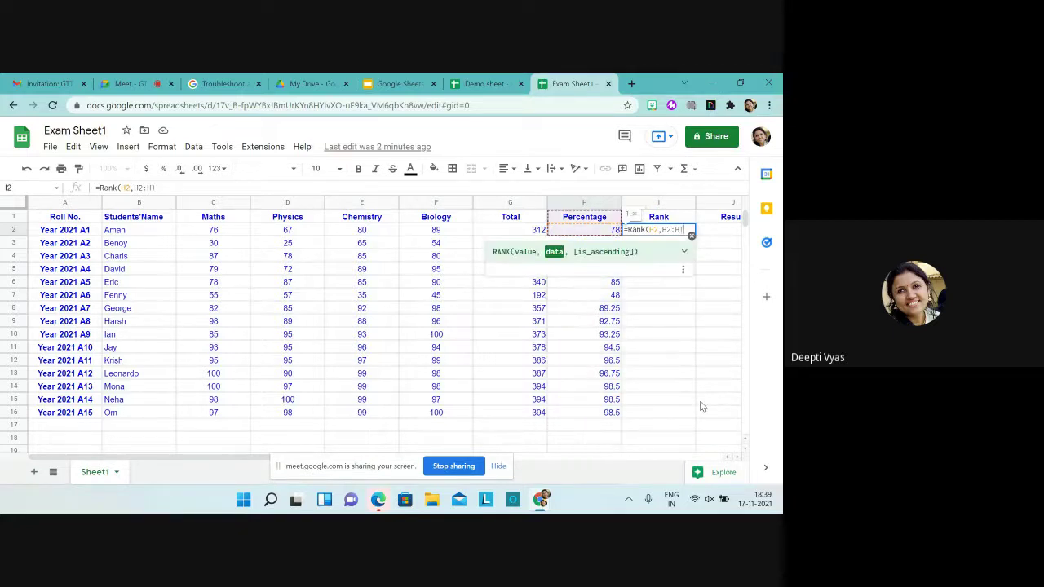
{"action": "type", "text": "6"}
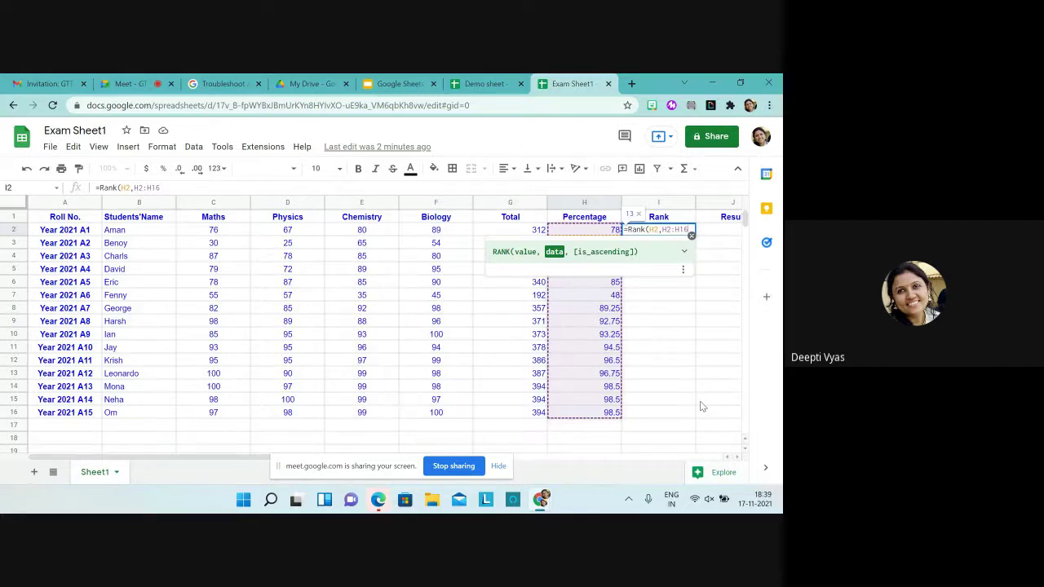
{"action": "type", "text": ")"}
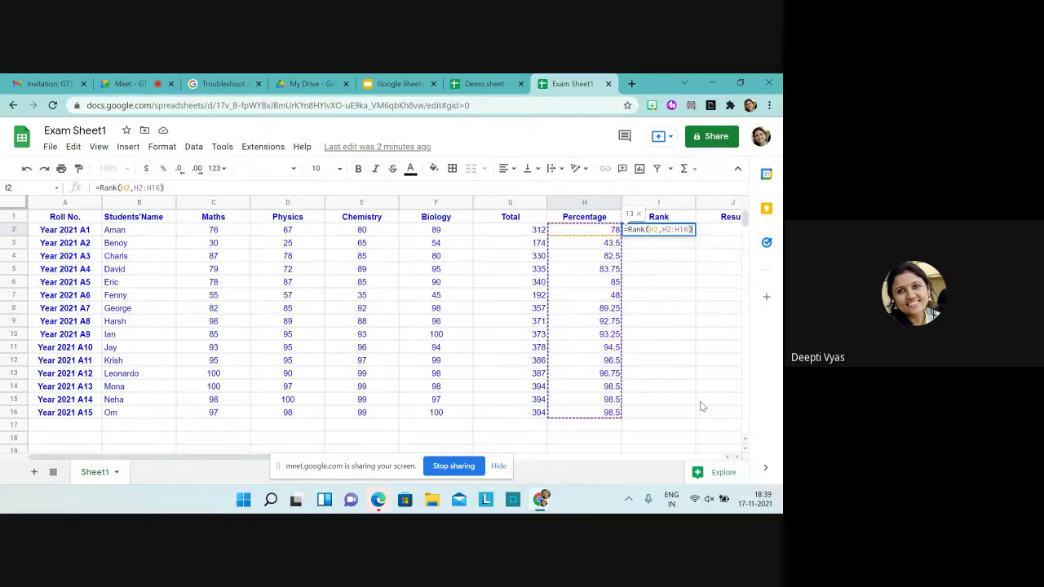
{"action": "key", "text": "Return"}
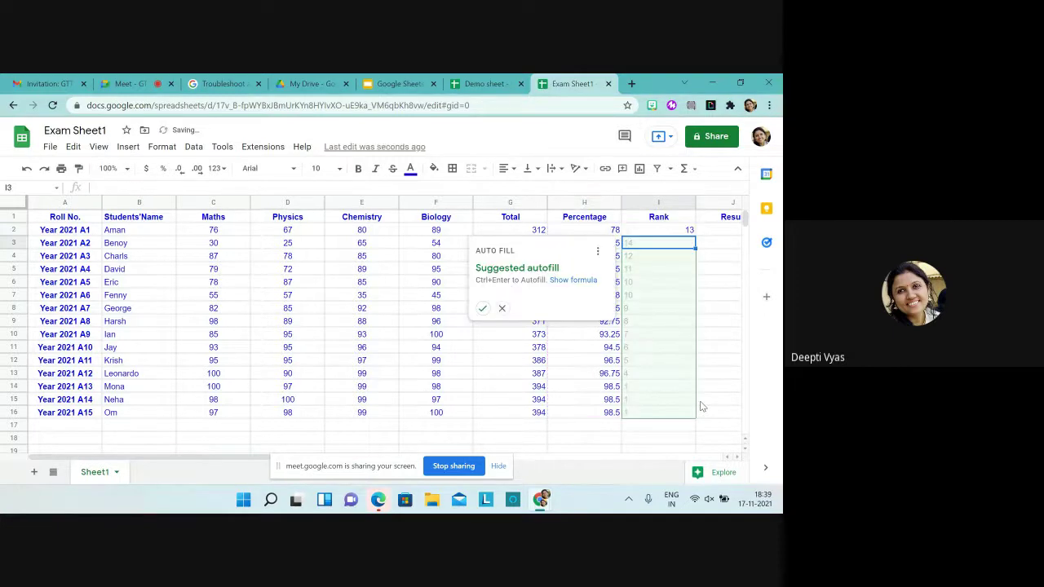
Step: Fill the ranks down for every student and move to the first Result cell, J2
{"action": "left_click", "coordinate": [482, 308]}
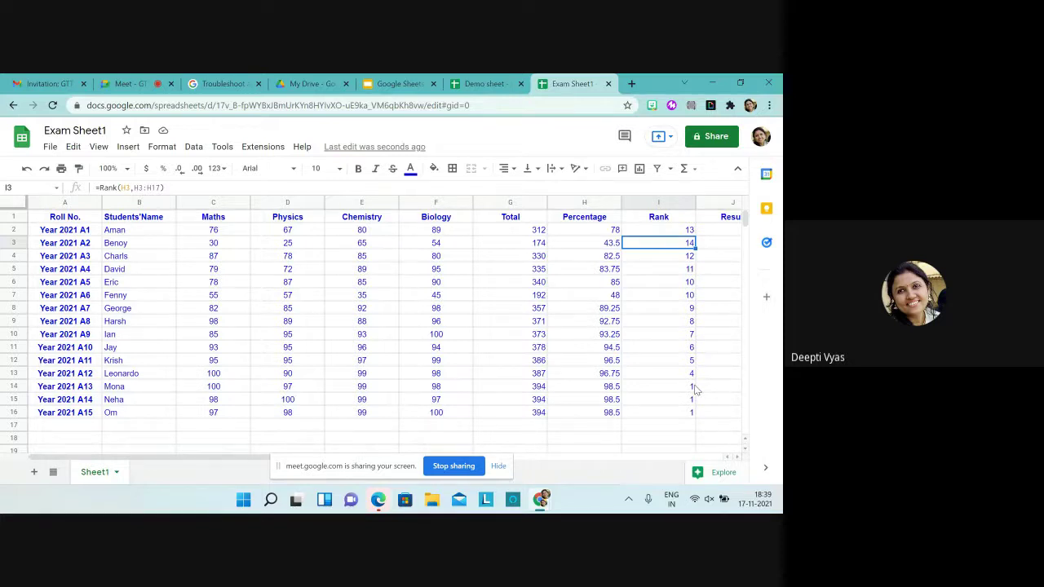
{"action": "scroll", "coordinate": [695, 390], "scroll_direction": "right", "scroll_amount": 3}
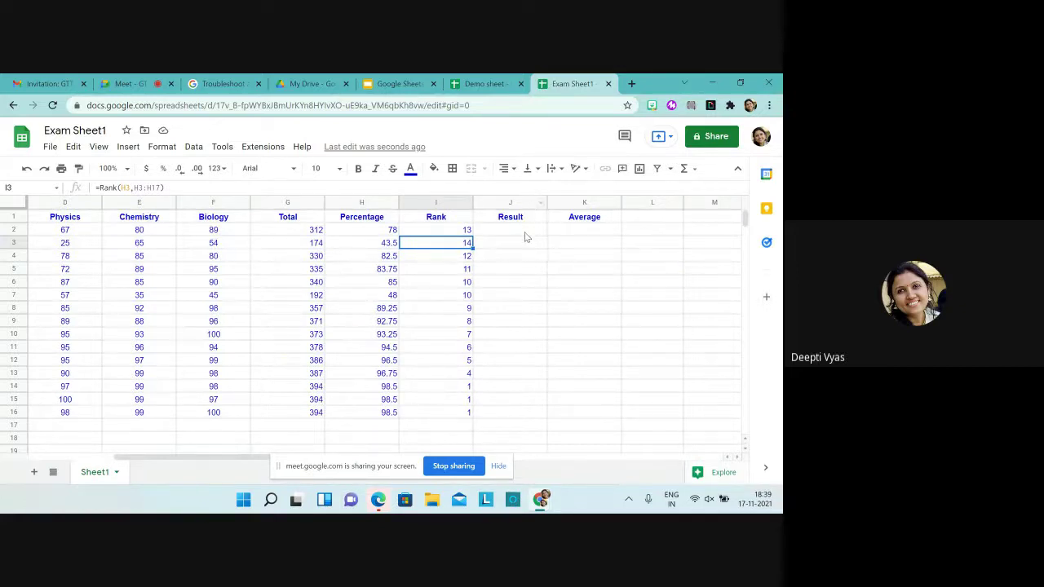
{"action": "left_click", "coordinate": [525, 231]}
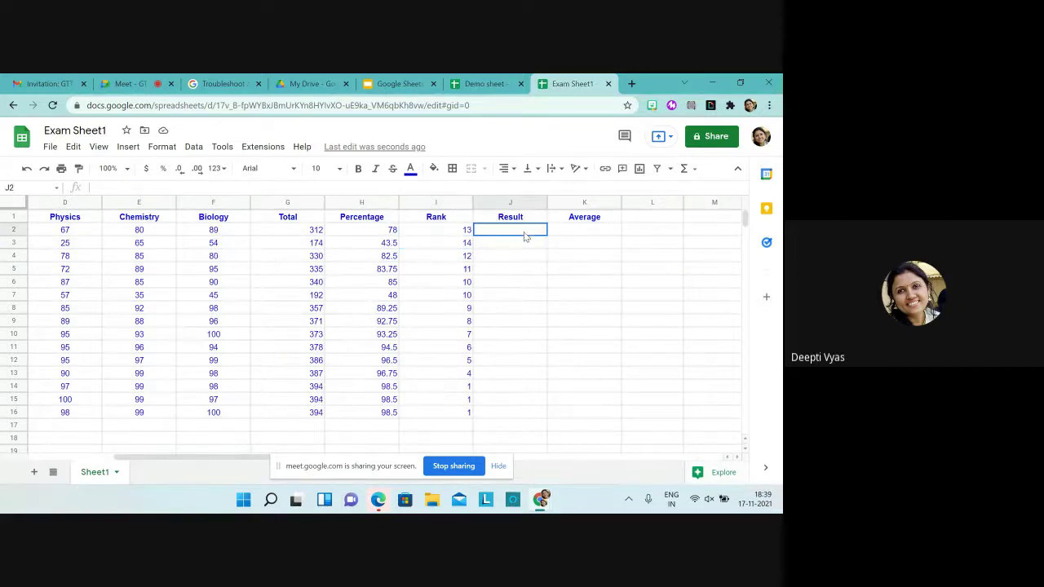
Step: Enter =AVERAGE(D2:F2) in K2 and autofill it down, giving 78.67 for the first student
{"action": "left_click", "coordinate": [577, 235]}
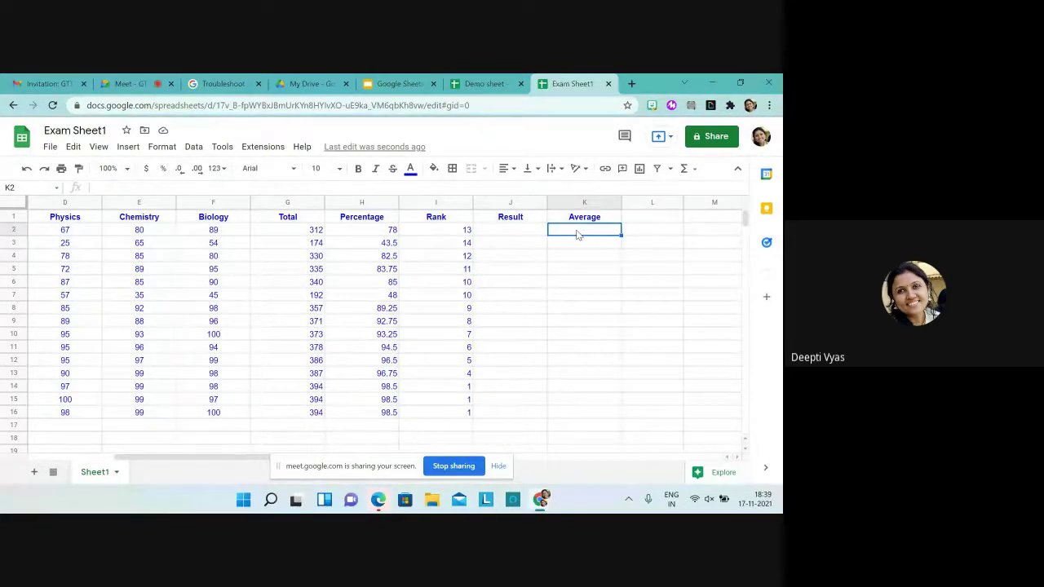
{"action": "type", "text": "="}
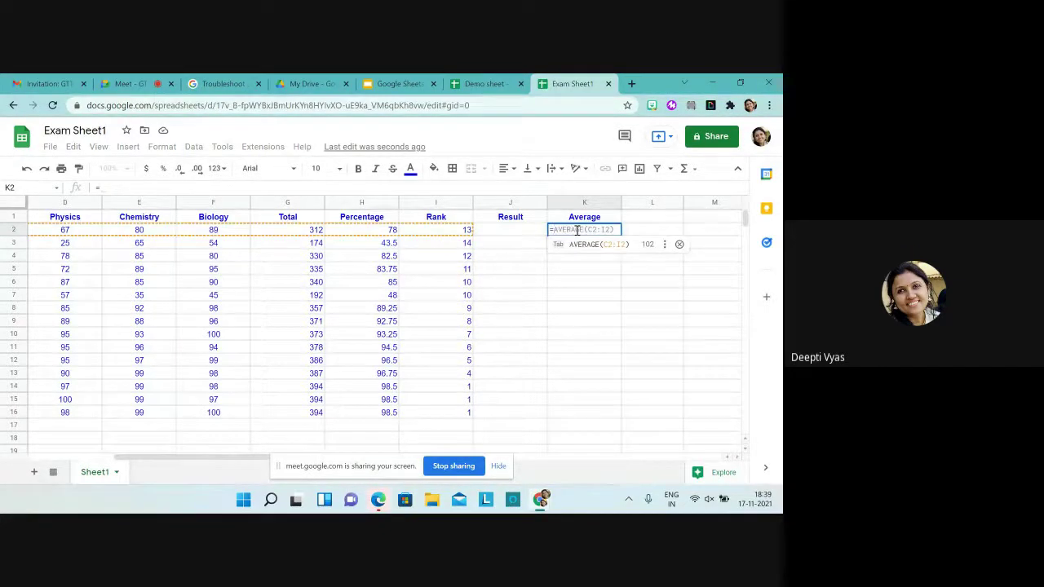
{"action": "type", "text": "Average"}
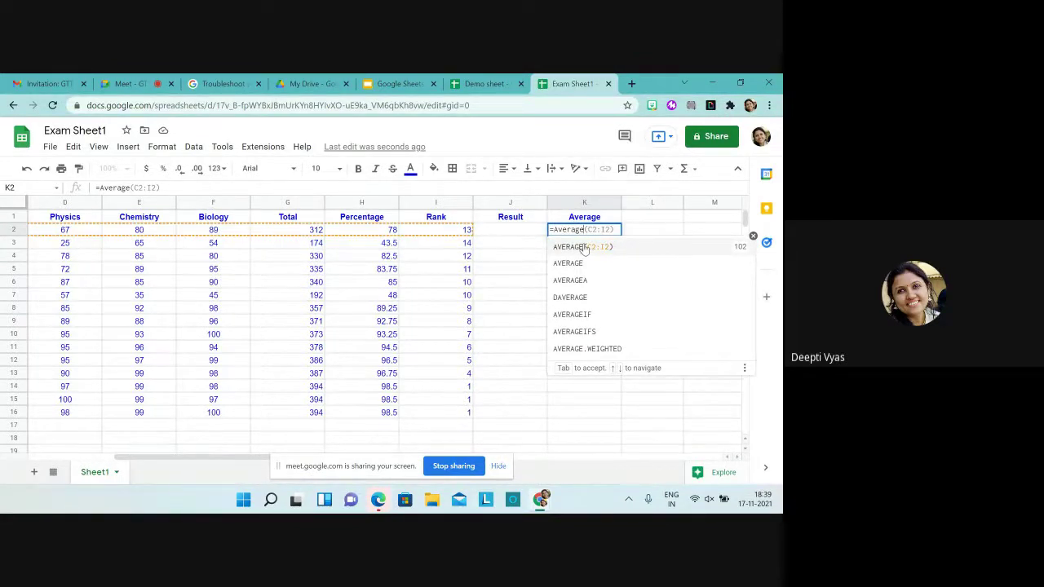
{"action": "type", "text": "("}
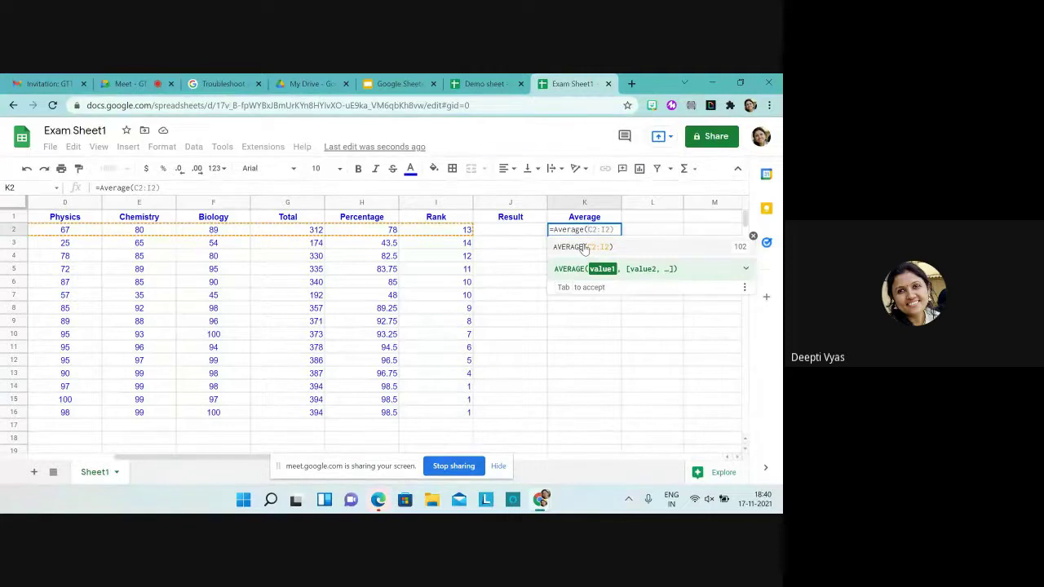
{"action": "type", "text": "d2"}
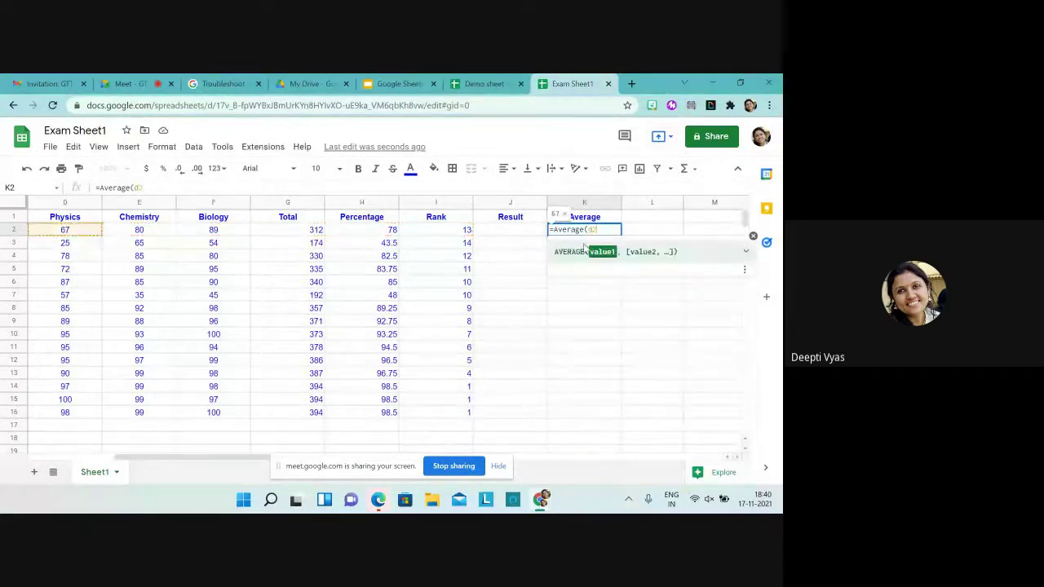
{"action": "type", "text": ":"}
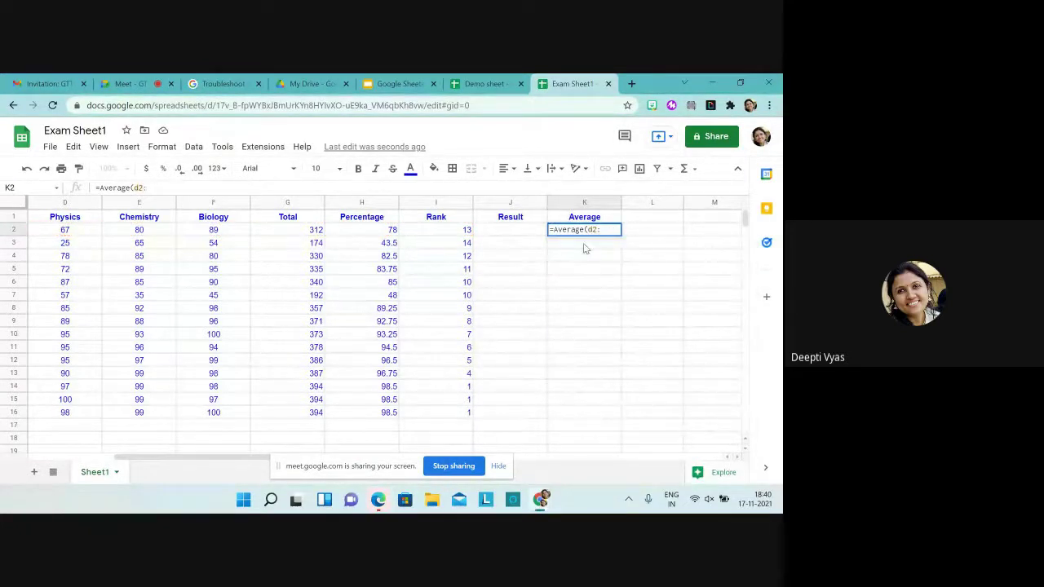
{"action": "type", "text": "f"}
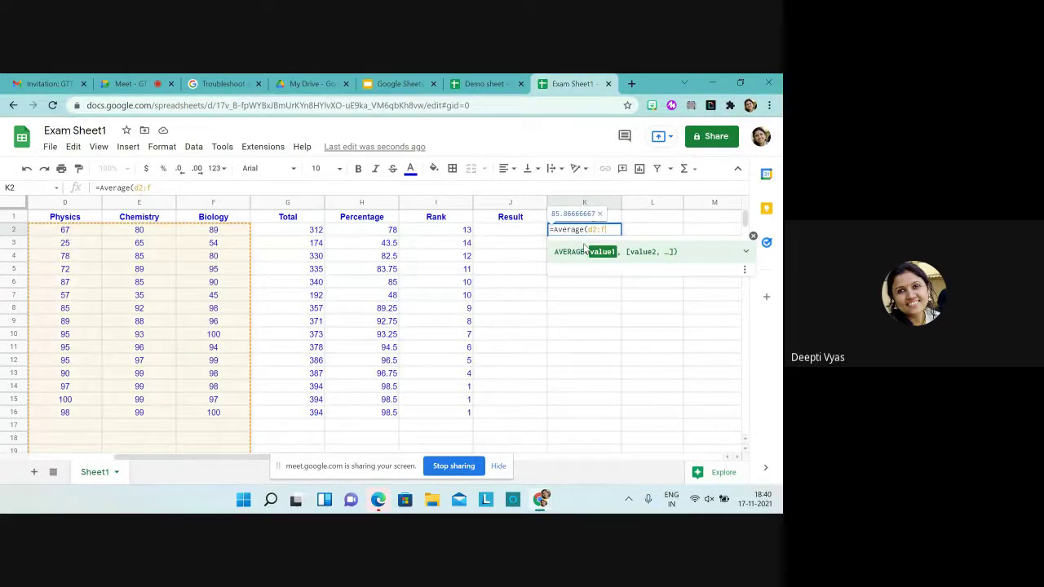
{"action": "type", "text": "2"}
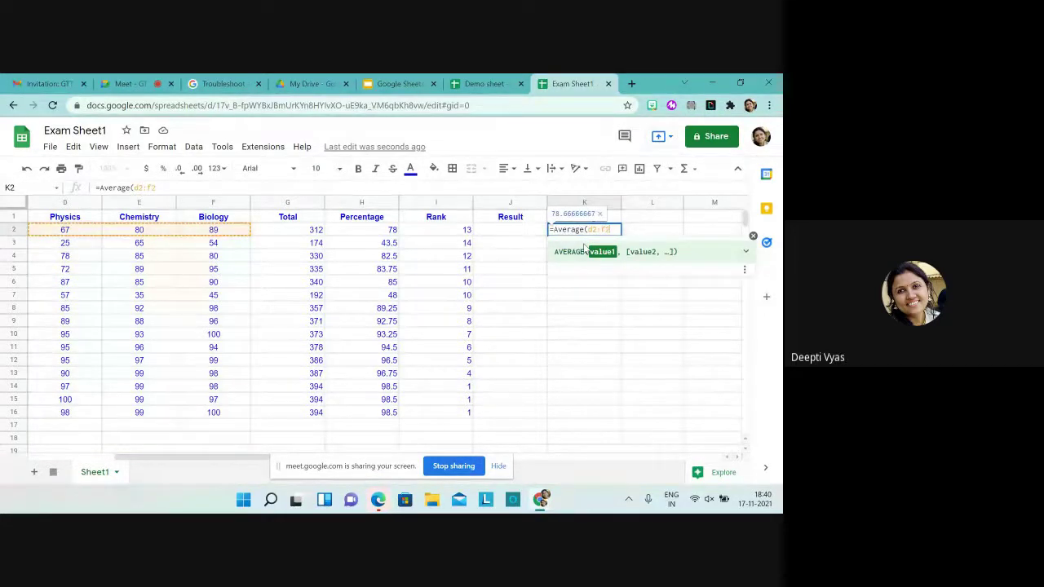
{"action": "type", "text": ")"}
{"action": "key", "text": "Return"}
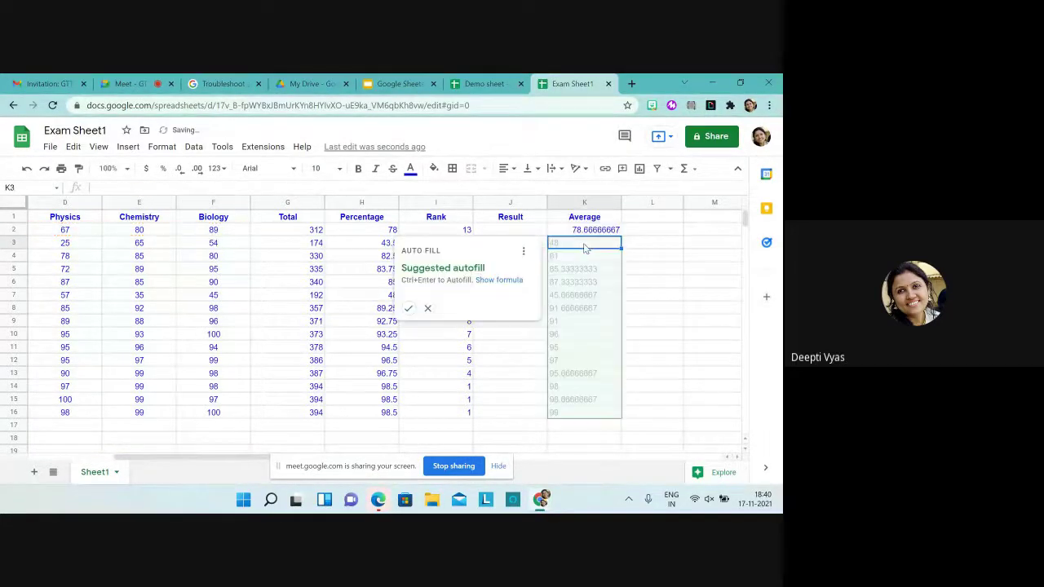
{"action": "left_click", "coordinate": [410, 309]}
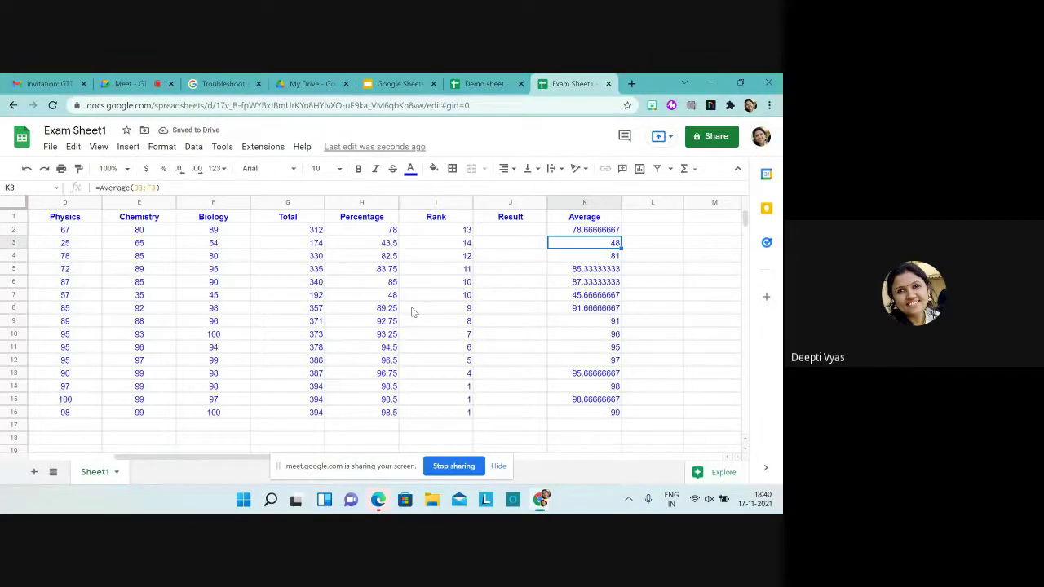
Step: Enter a fail/pass IF formula on H2<50 in J2, which returns #N/A for too many arguments
{"action": "left_click", "coordinate": [495, 234]}
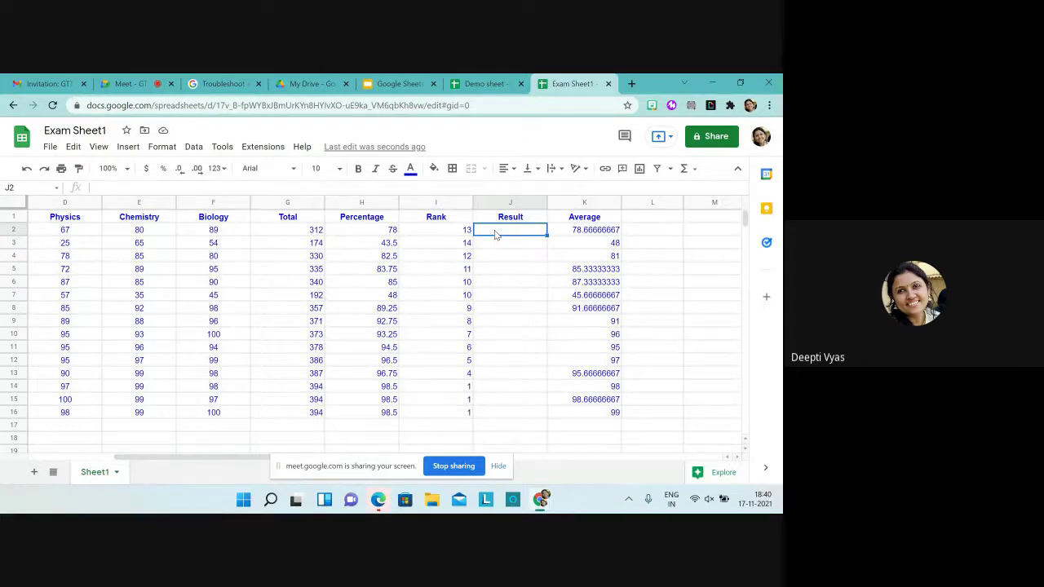
{"action": "type", "text": "="}
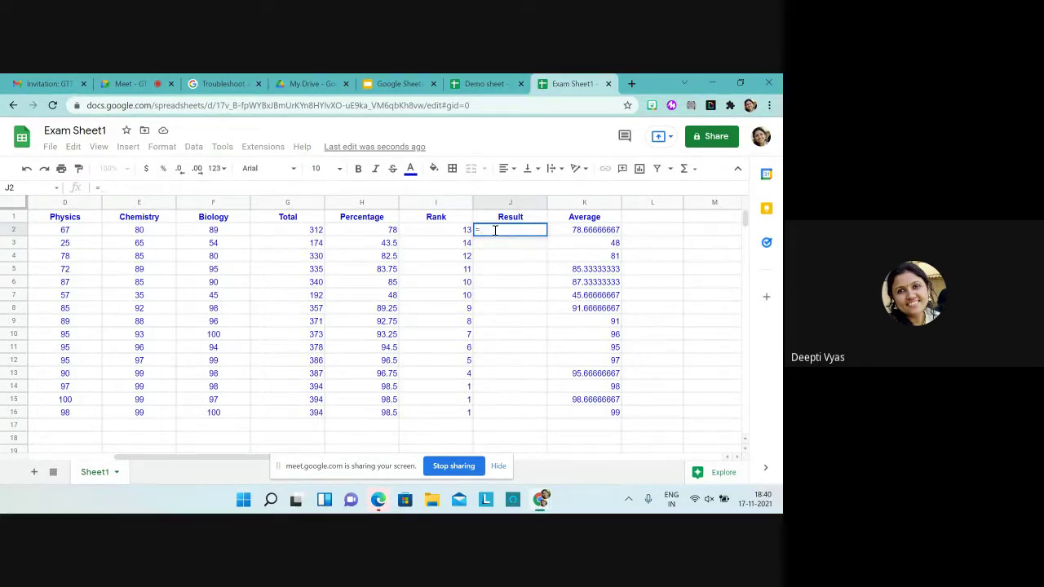
{"action": "type", "text": "If"}
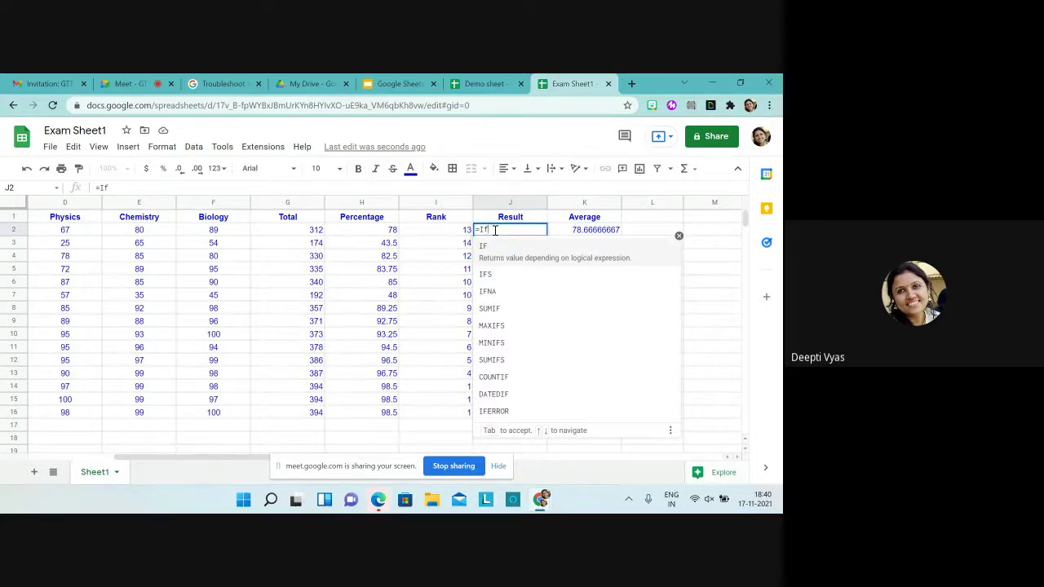
{"action": "type", "text": "("}
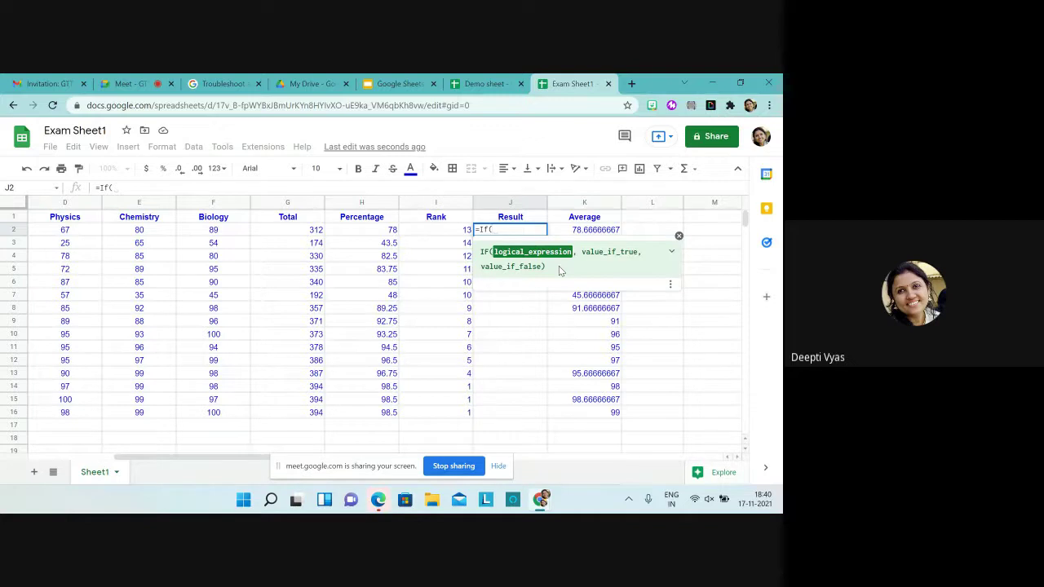
{"action": "left_click", "coordinate": [382, 234]}
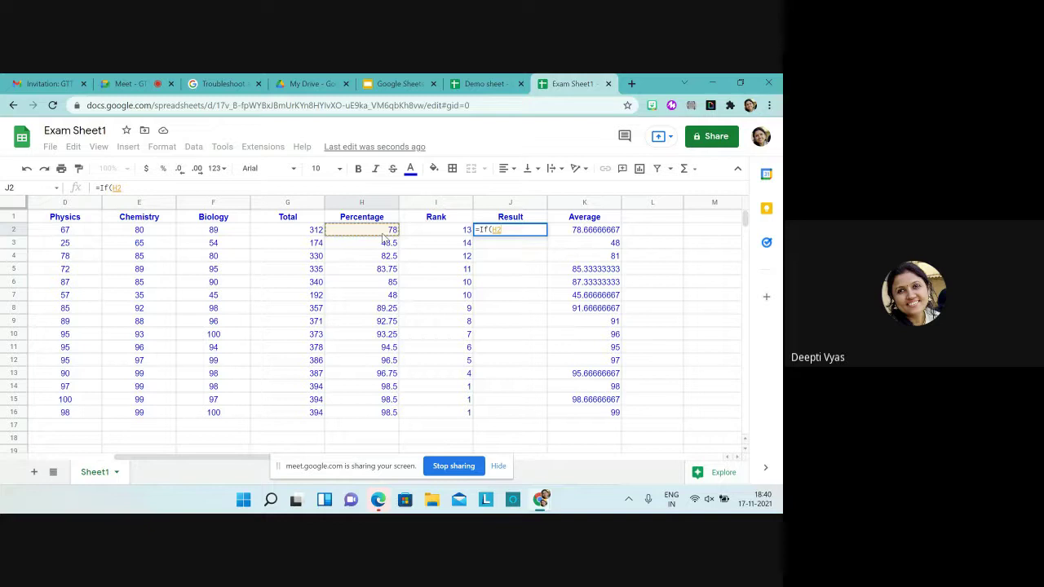
{"action": "type", "text": ","}
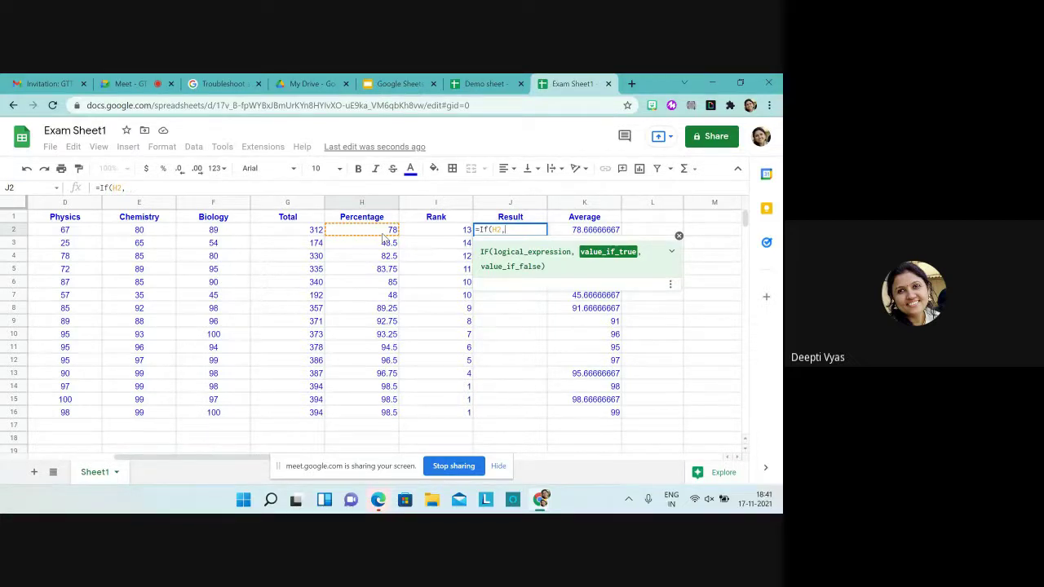
{"action": "type", "text": "h2"}
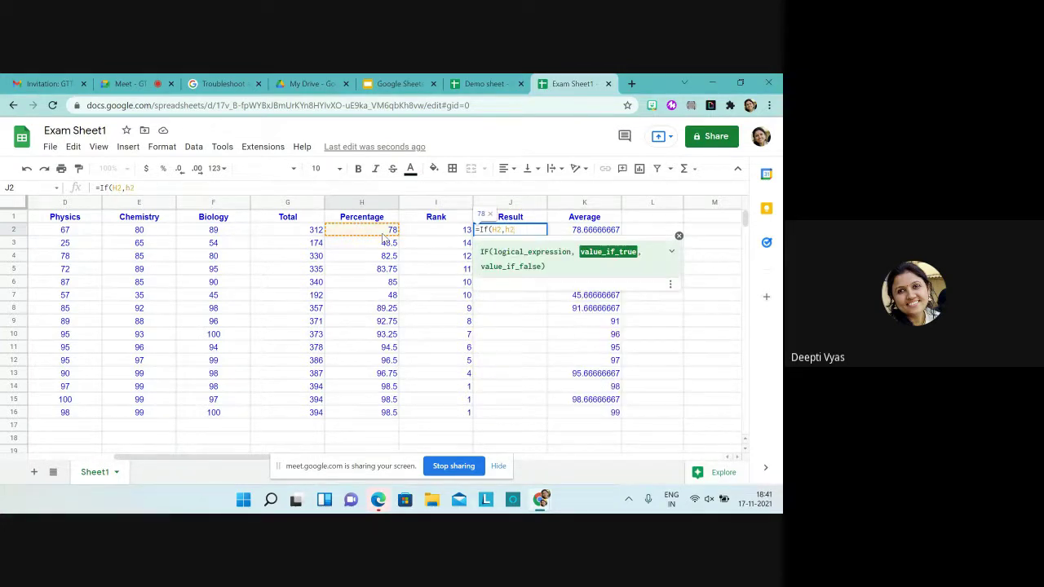
{"action": "type", "text": "<"}
{"action": "type", "text": "50"}
{"action": "type", "text": ","}
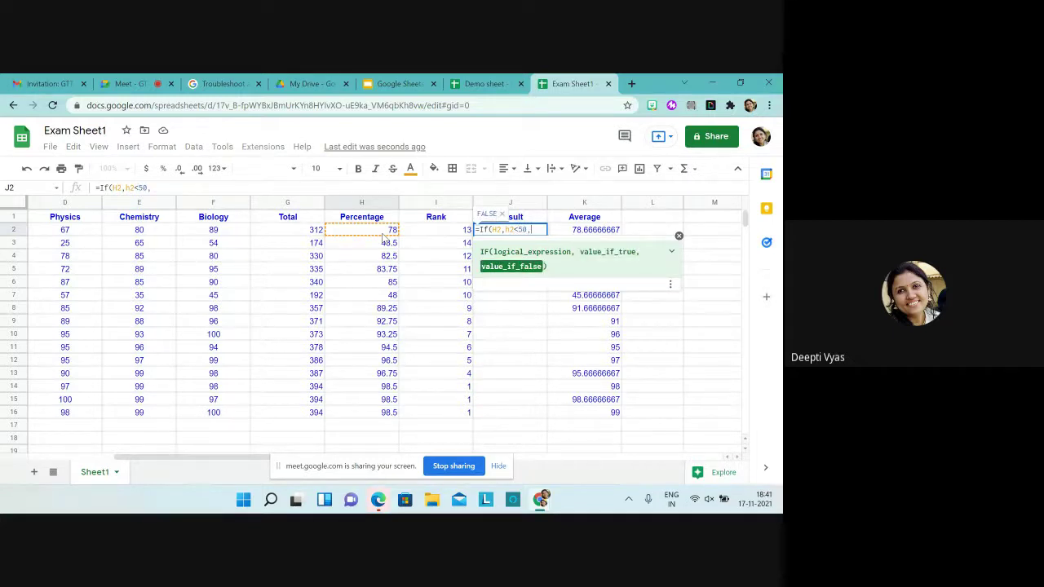
{"action": "type", "text": "\""}
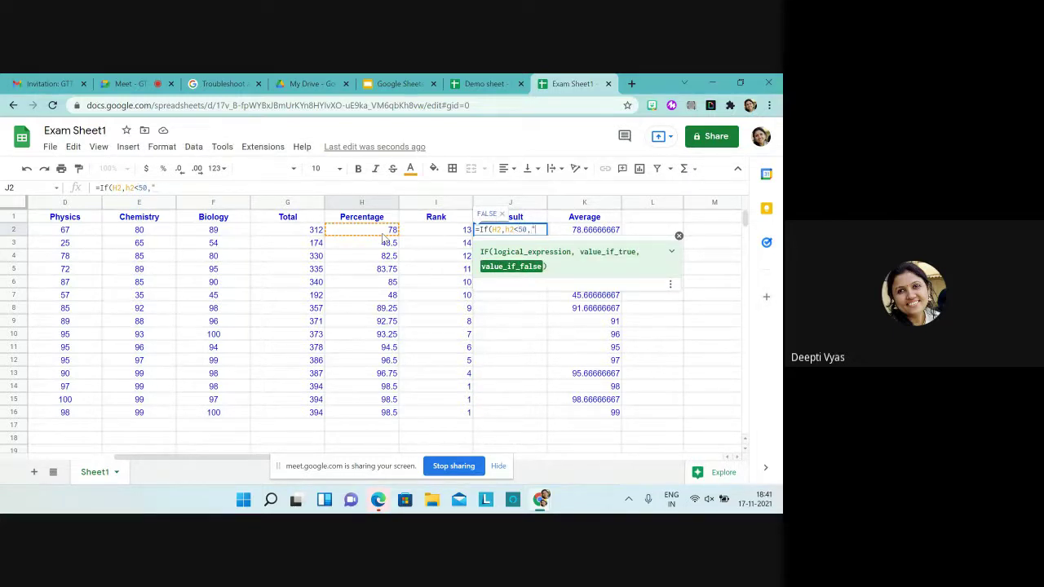
{"action": "type", "text": "fail"}
{"action": "type", "text": "\""}
{"action": "type", "text": ","}
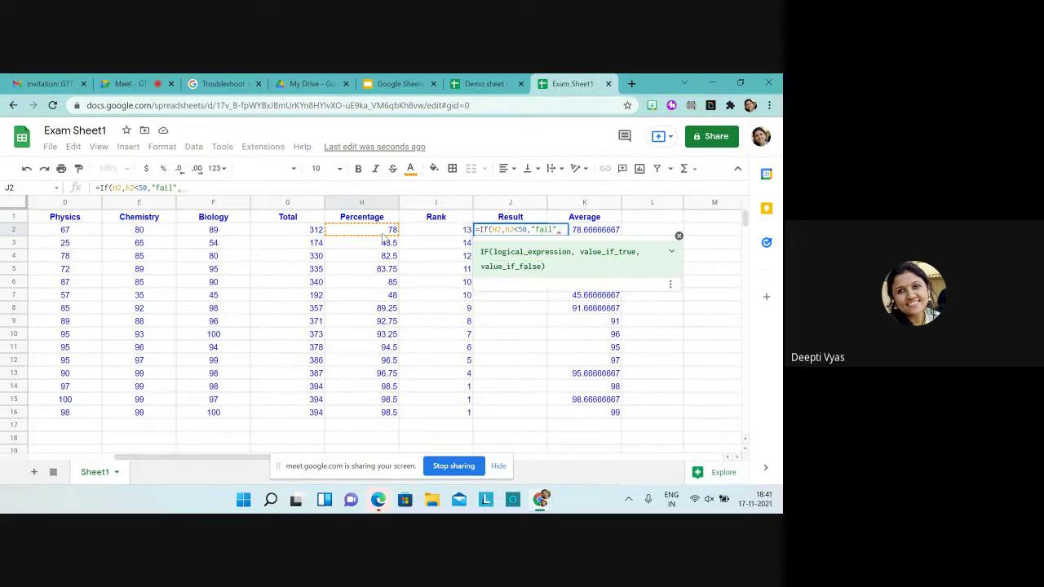
{"action": "type", "text": "\""}
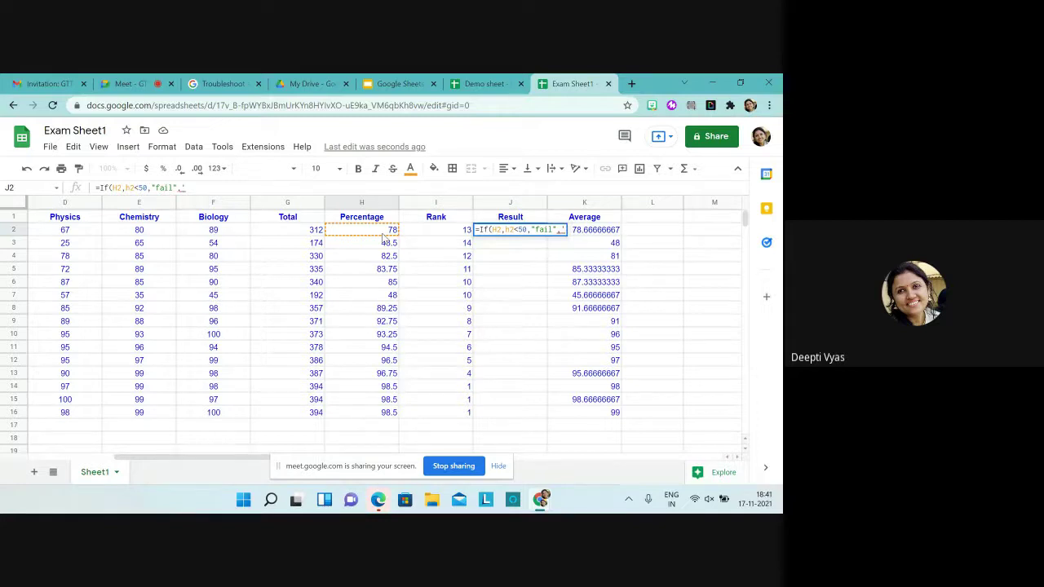
{"action": "key", "text": "BackSpace"}
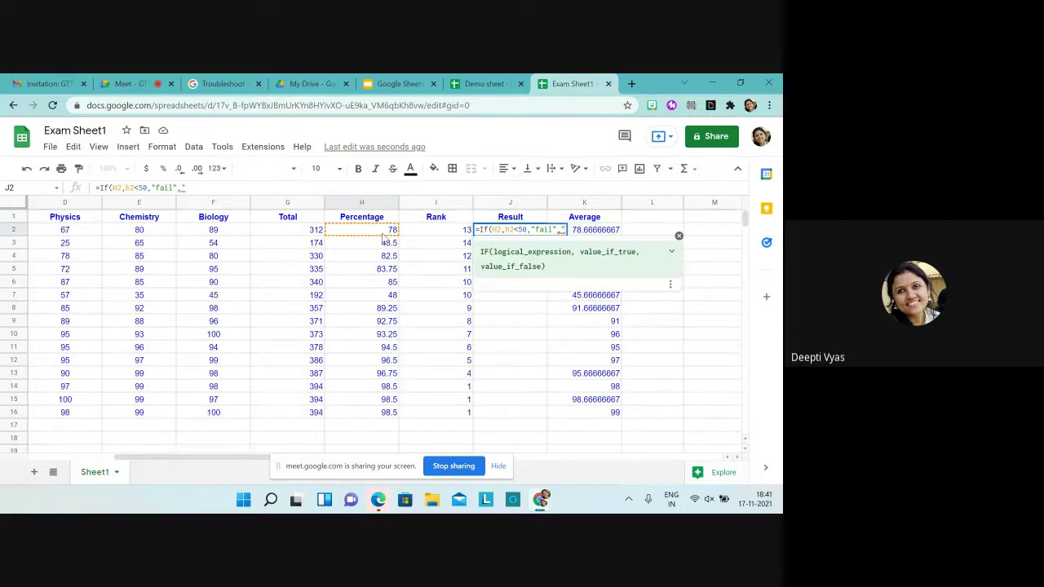
{"action": "key", "text": "BackSpace"}
{"action": "key", "text": "BackSpace"}
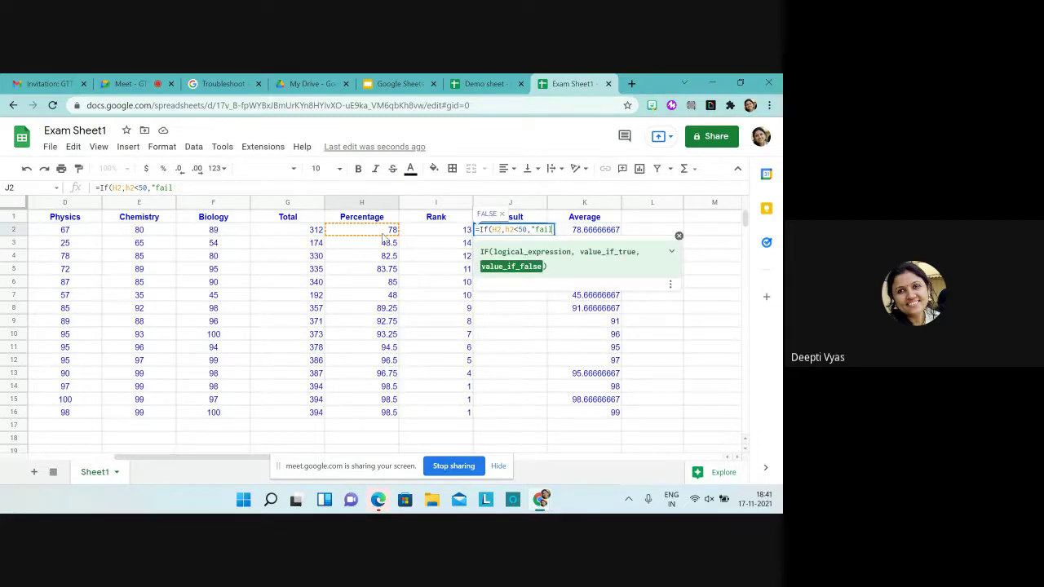
{"action": "type", "text": "\","}
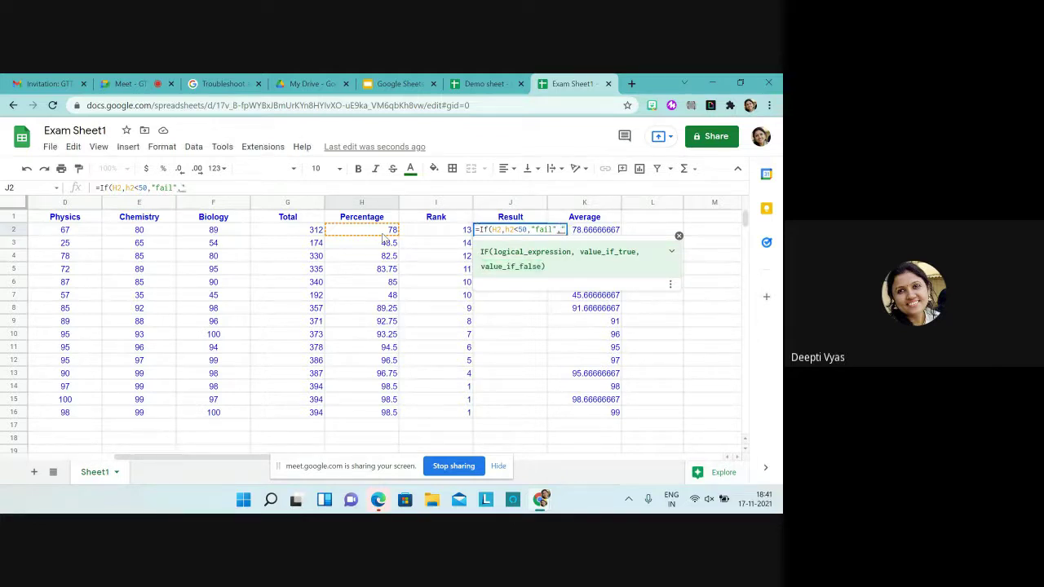
{"action": "type", "text": "\"pass"}
{"action": "type", "text": "\""}
{"action": "type", "text": ")"}
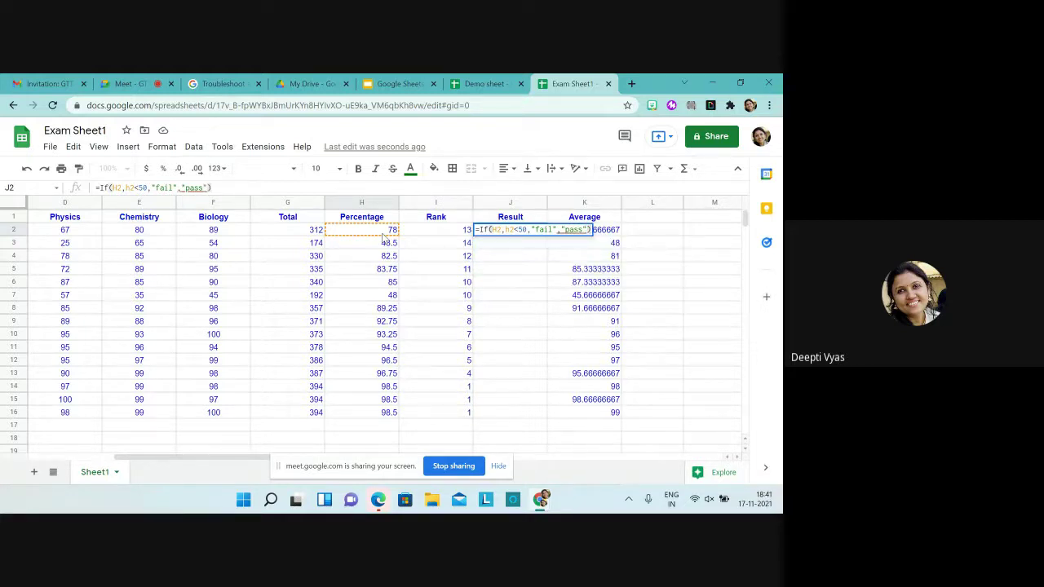
{"action": "key", "text": "Return"}
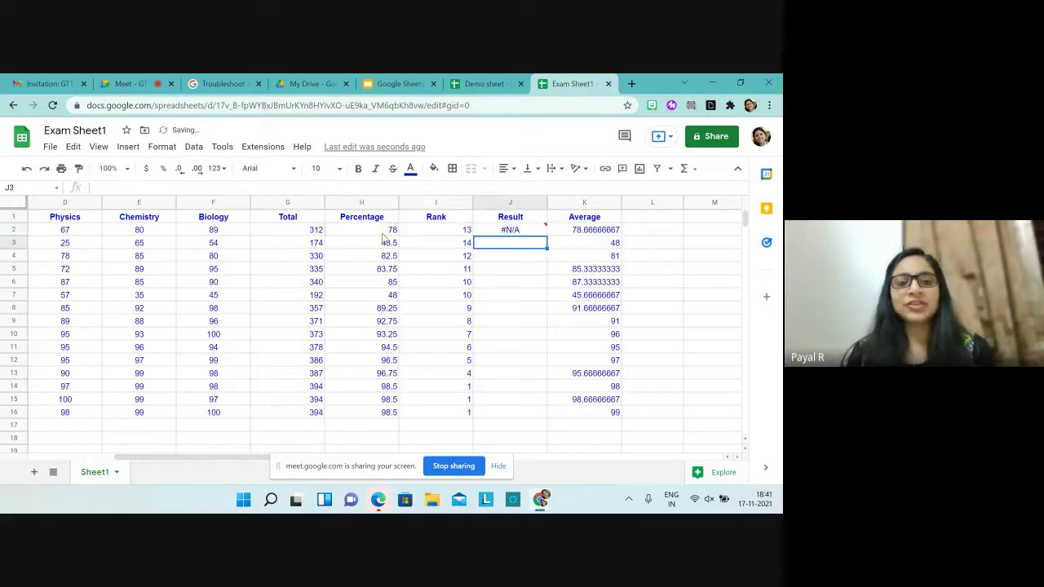
{"action": "mouse_move", "coordinate": [499, 235]}
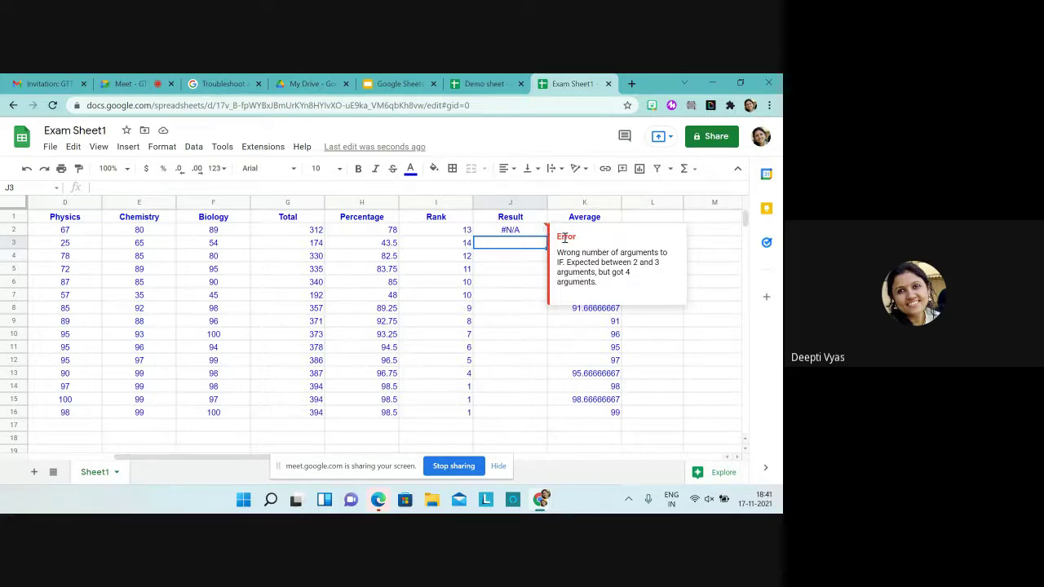
{"action": "left_click", "coordinate": [716, 337]}
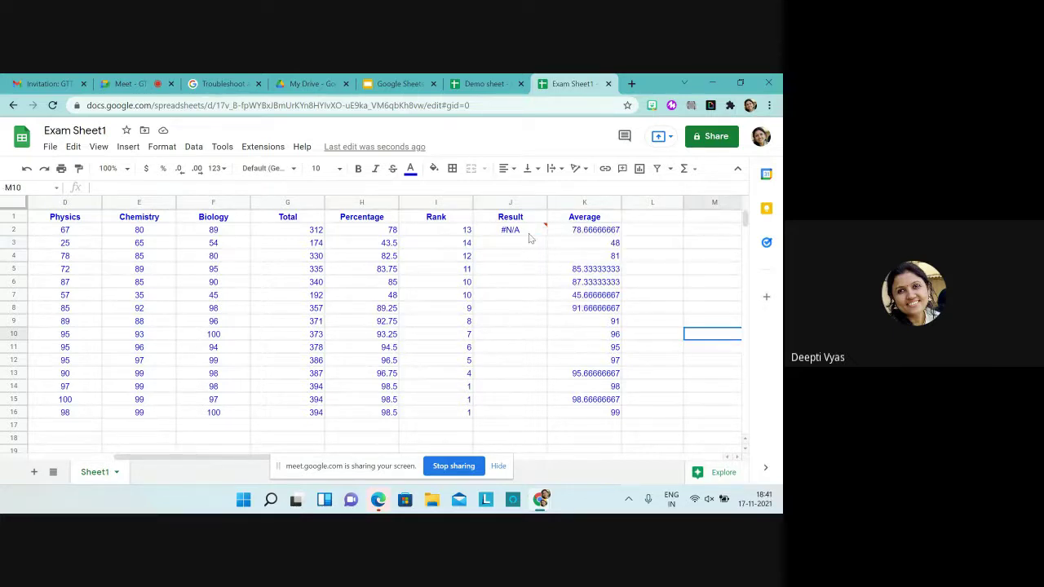
Step: Clear J2 and start rebuilding the IF formula with the H2<50 condition
{"action": "left_click", "coordinate": [529, 232]}
{"action": "key", "text": "Delete"}
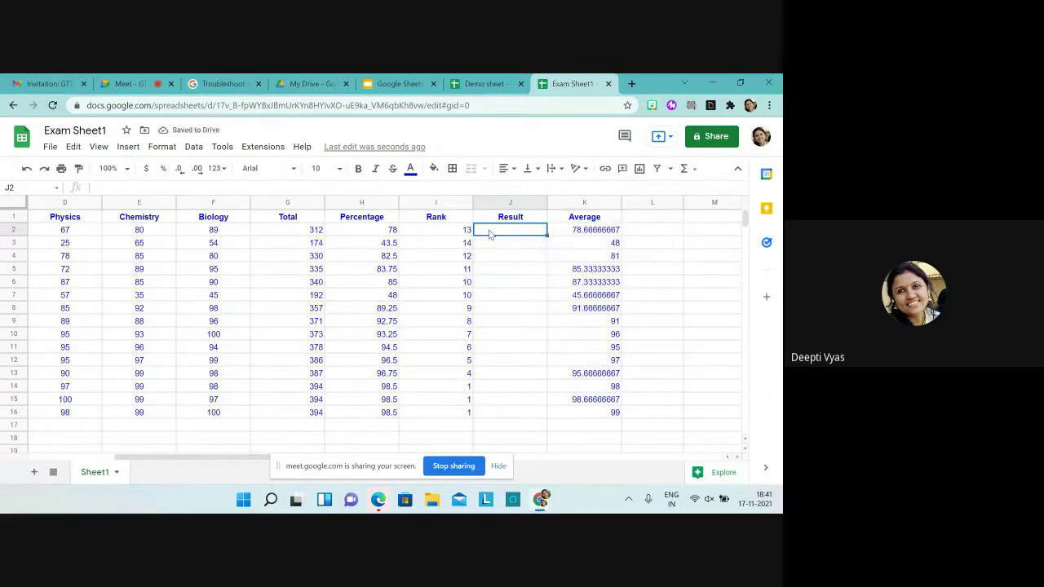
{"action": "type", "text": "=IF"}
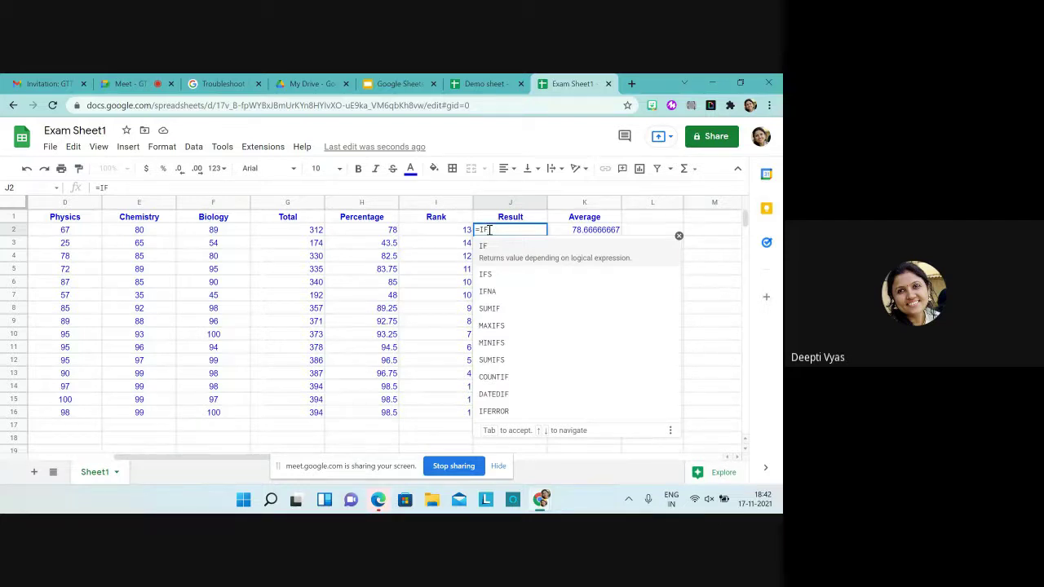
{"action": "type", "text": "("}
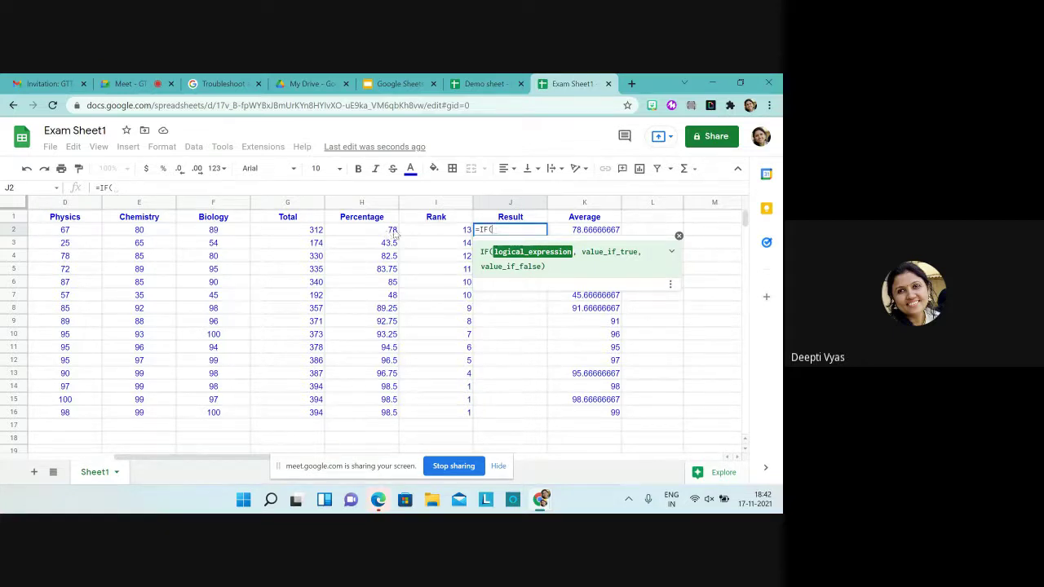
{"action": "left_click", "coordinate": [389, 231]}
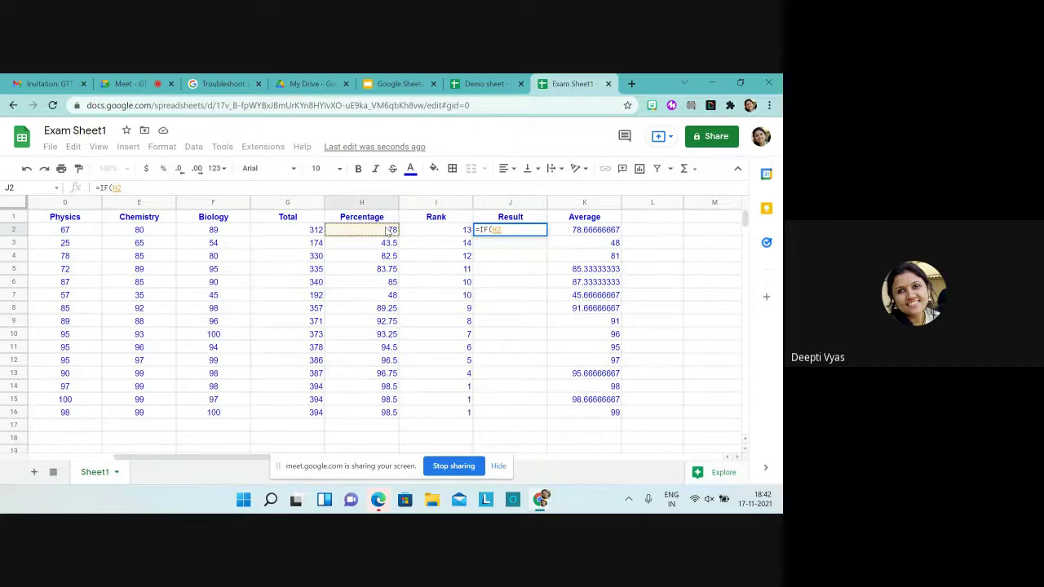
{"action": "type", "text": ","}
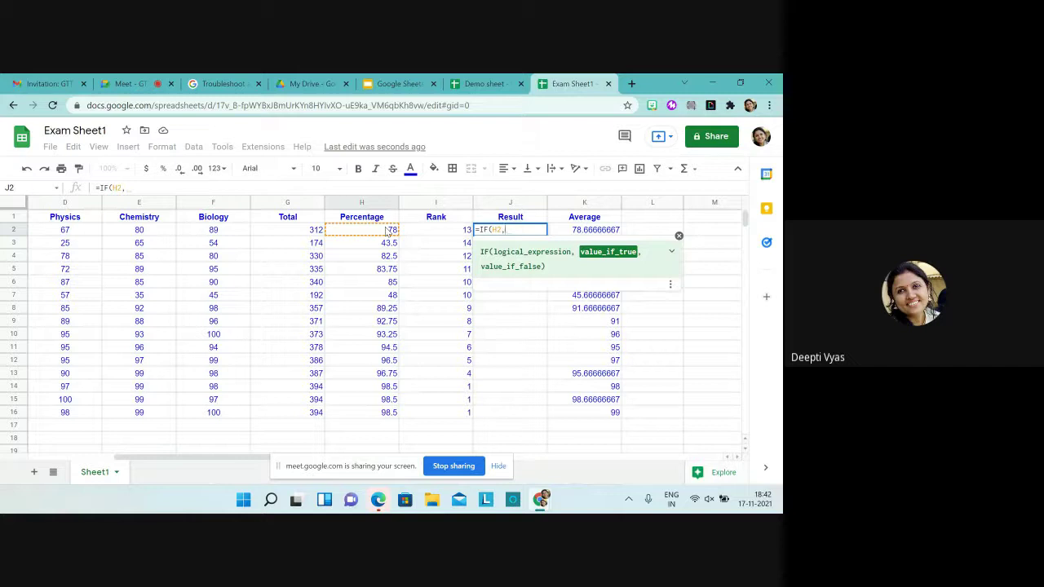
{"action": "left_click", "coordinate": [389, 231]}
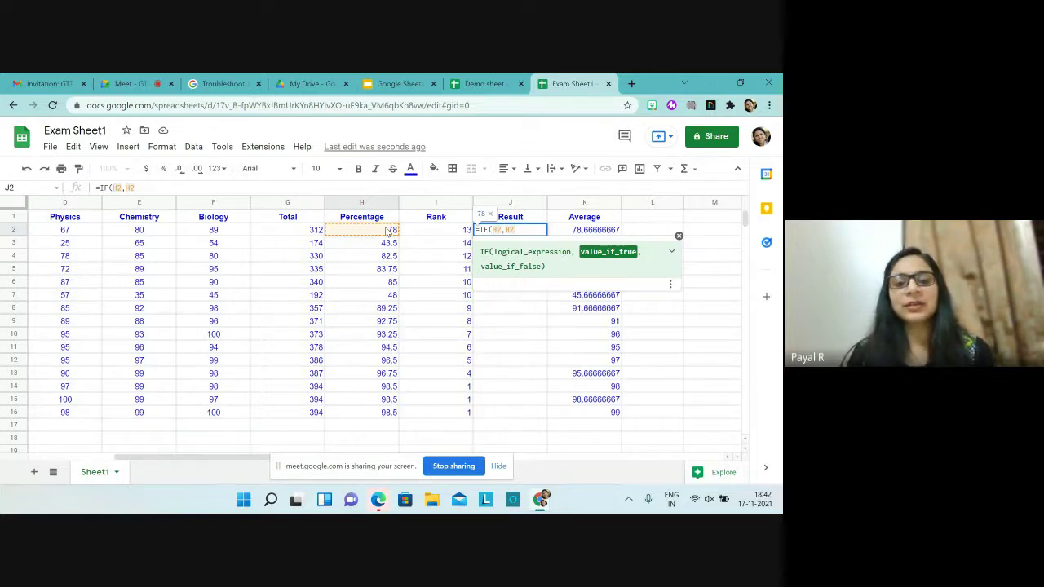
{"action": "type", "text": ","}
{"action": "key", "text": "BackSpace"}
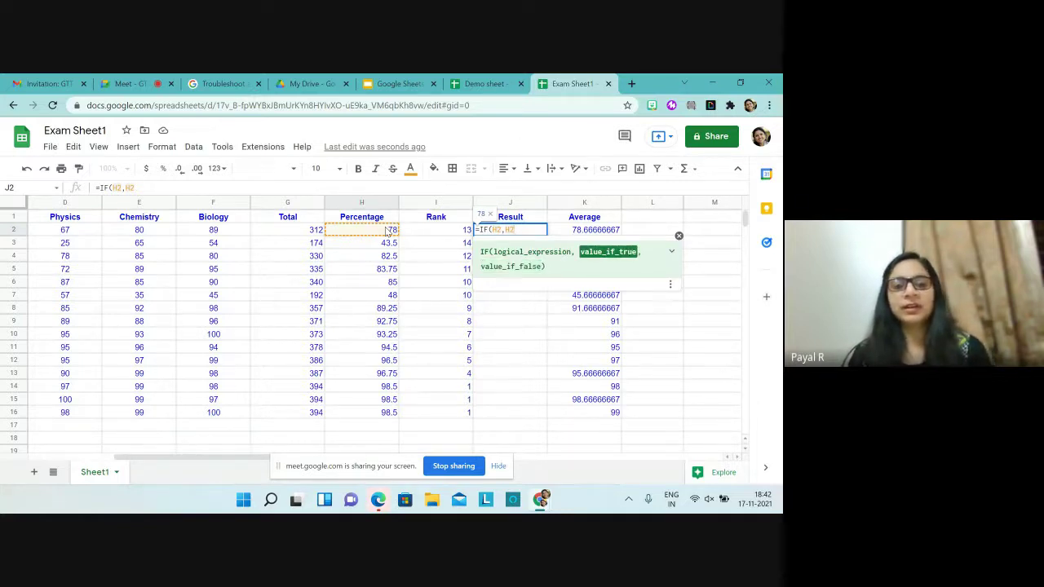
{"action": "type", "text": "<50"}
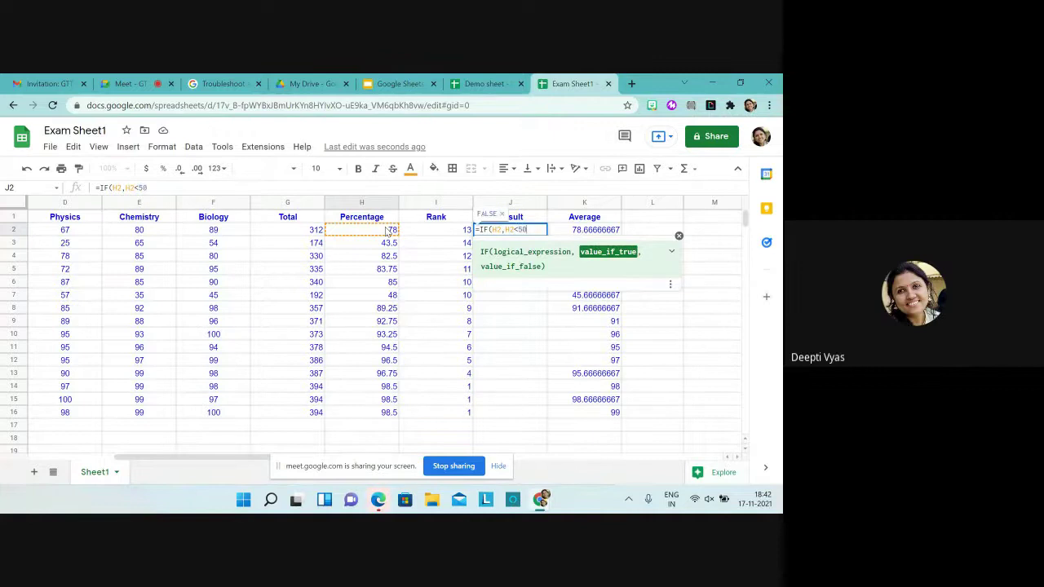
{"action": "type", "text": ","}
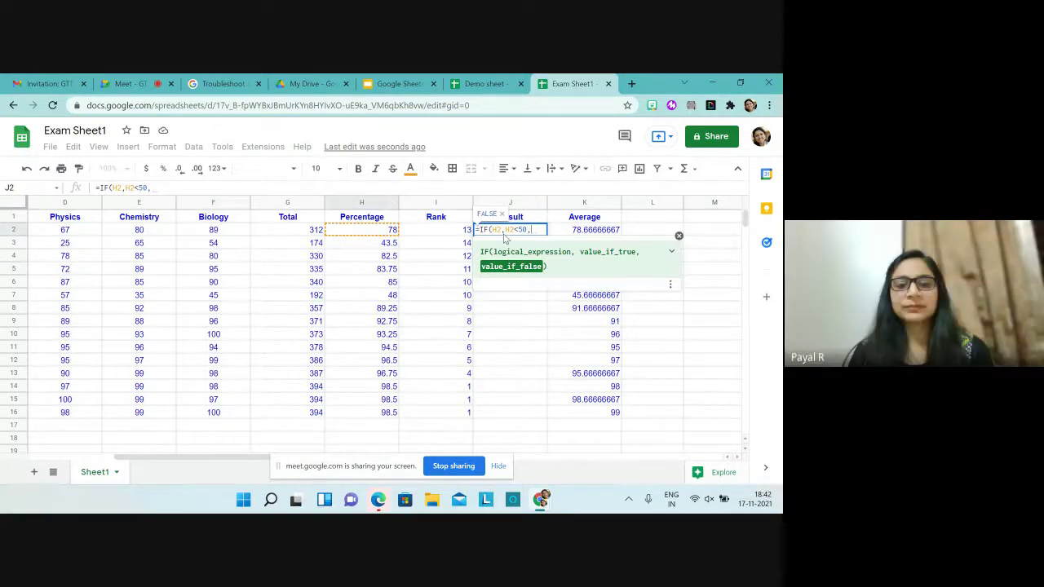
Step: Correct J2 to =IF(H2<50,"fail","pass"), fill it down the Result column, and stop presenting
{"action": "left_click", "coordinate": [503, 233]}
{"action": "key", "text": "BackSpace"}
{"action": "key", "text": "BackSpace"}
{"action": "key", "text": "BackSpace"}
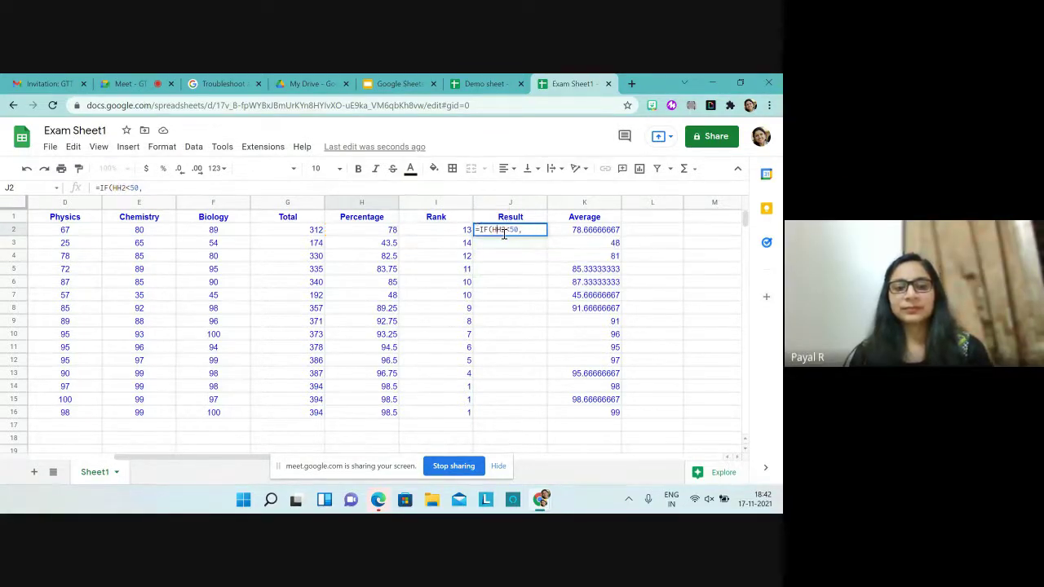
{"action": "left_click", "coordinate": [527, 232]}
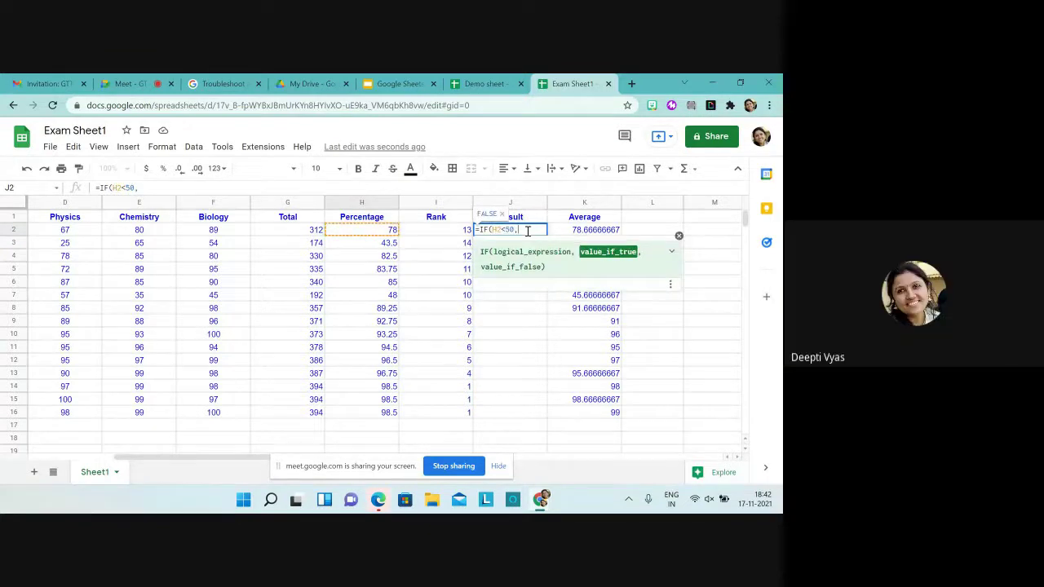
{"action": "type", "text": "\""}
{"action": "type", "text": "fail\""}
{"action": "type", "text": ","}
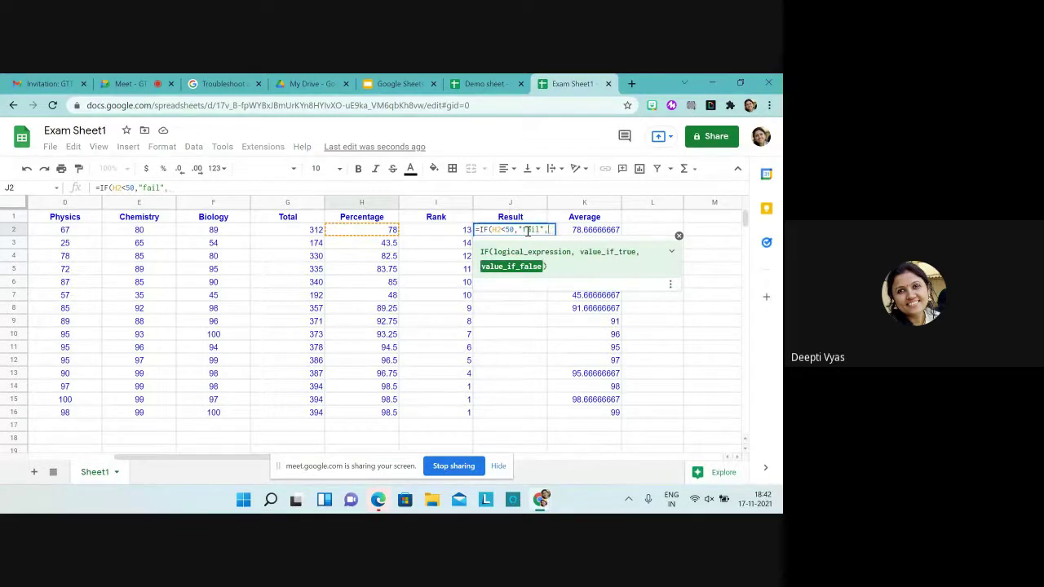
{"action": "type", "text": "\"p"}
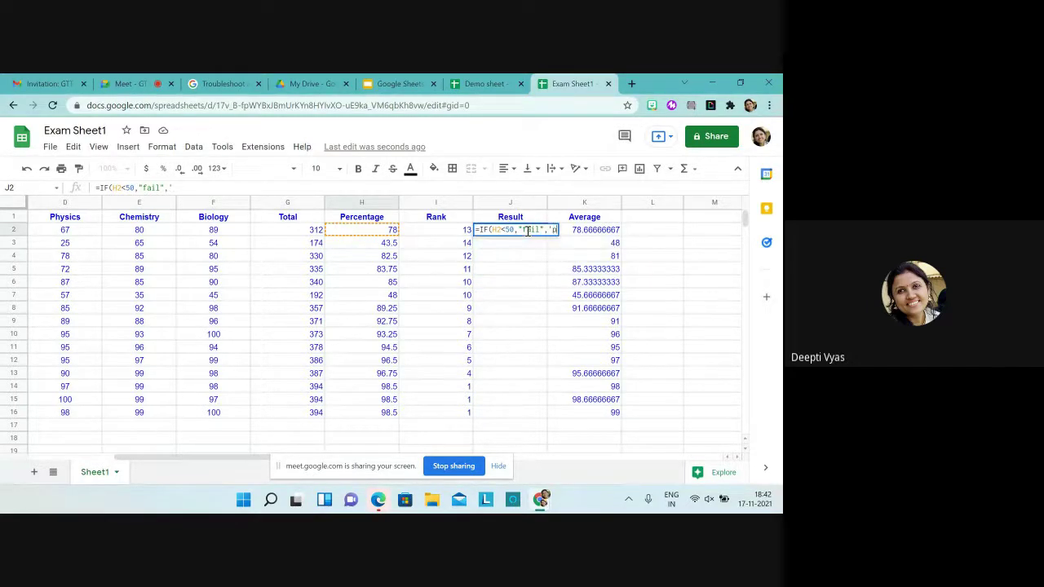
{"action": "type", "text": "ass"}
{"action": "key", "text": "BackSpace"}
{"action": "key", "text": "BackSpace"}
{"action": "key", "text": "BackSpace"}
{"action": "key", "text": "BackSpace"}
{"action": "key", "text": "BackSpace"}
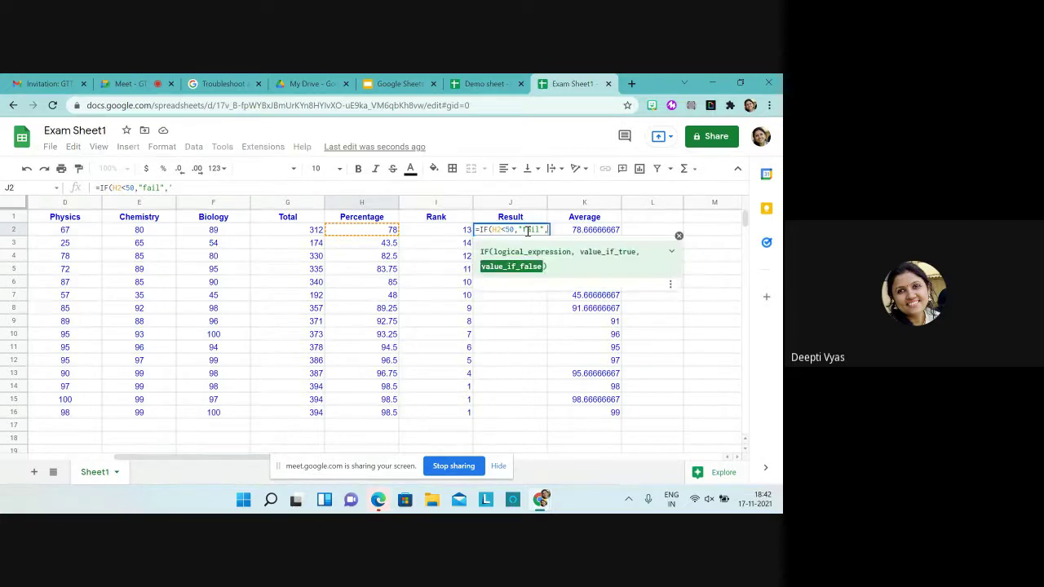
{"action": "type", "text": "\"pass"}
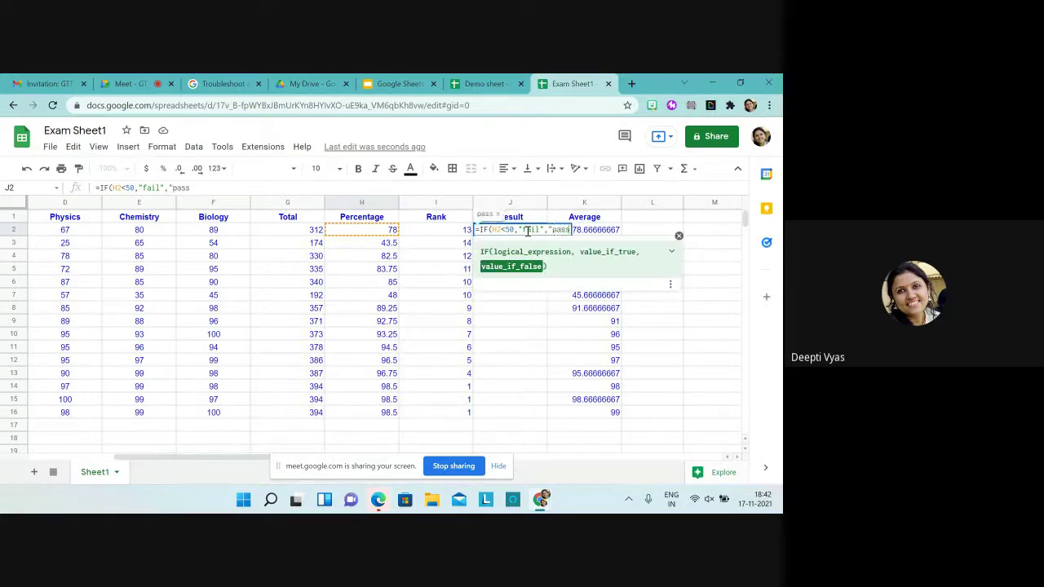
{"action": "type", "text": "\""}
{"action": "type", "text": ")"}
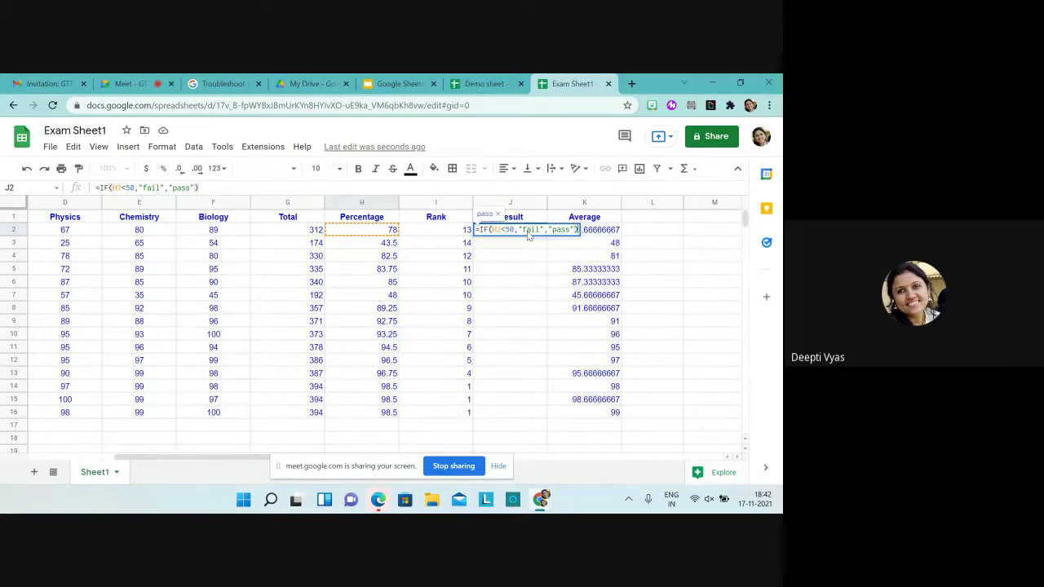
{"action": "key", "text": "Return"}
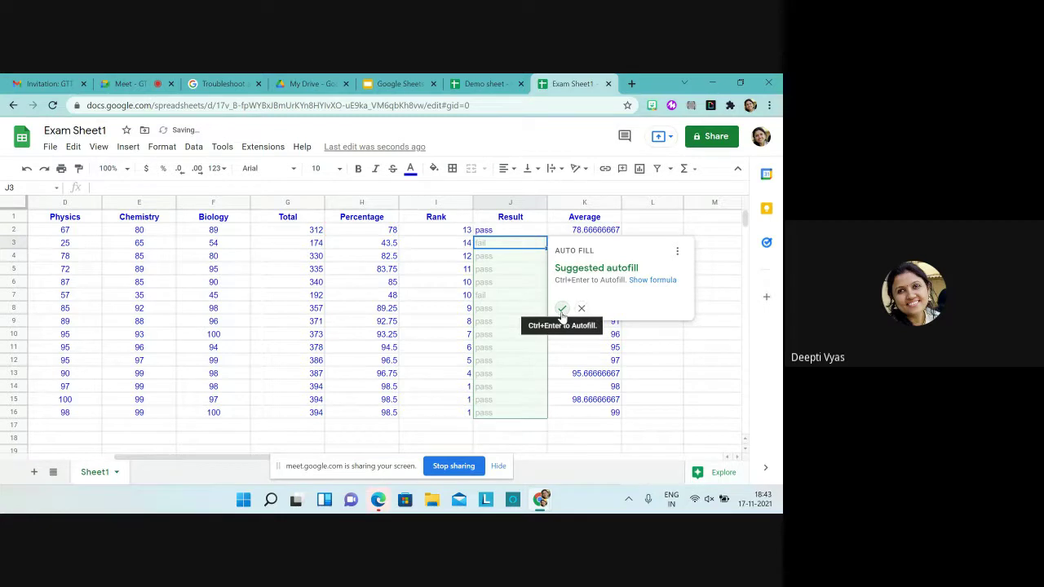
{"action": "left_click", "coordinate": [562, 309]}
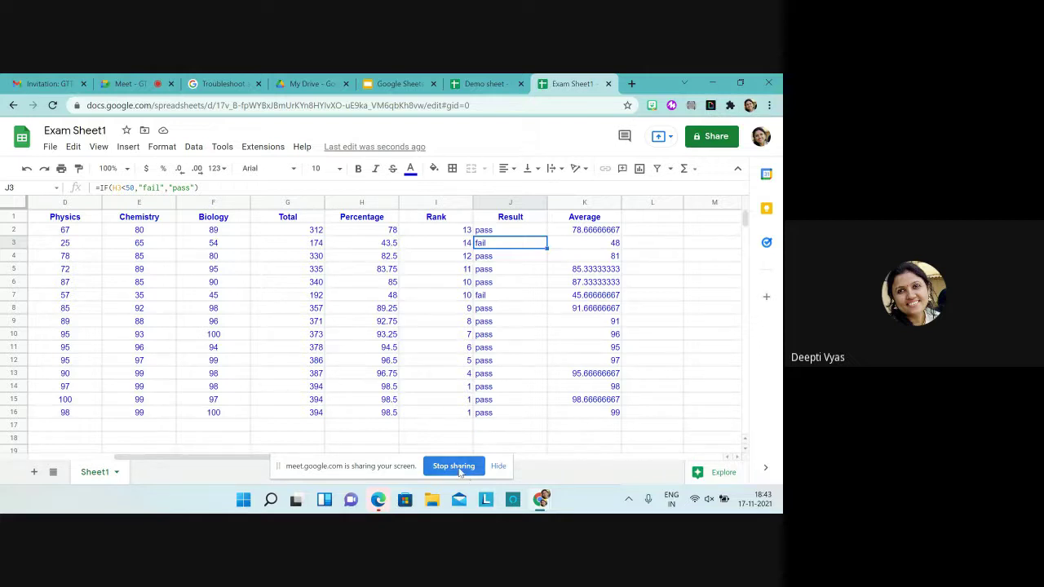
{"action": "left_click", "coordinate": [454, 467]}
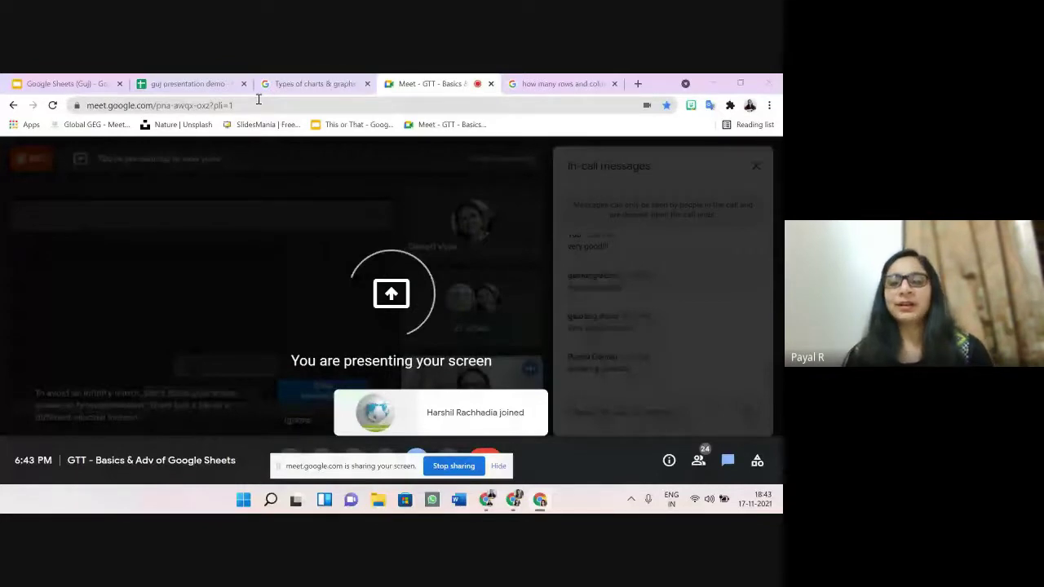
Step: Switch to the 'guj presentation demo' spreadsheet tab
{"action": "left_click", "coordinate": [192, 85]}
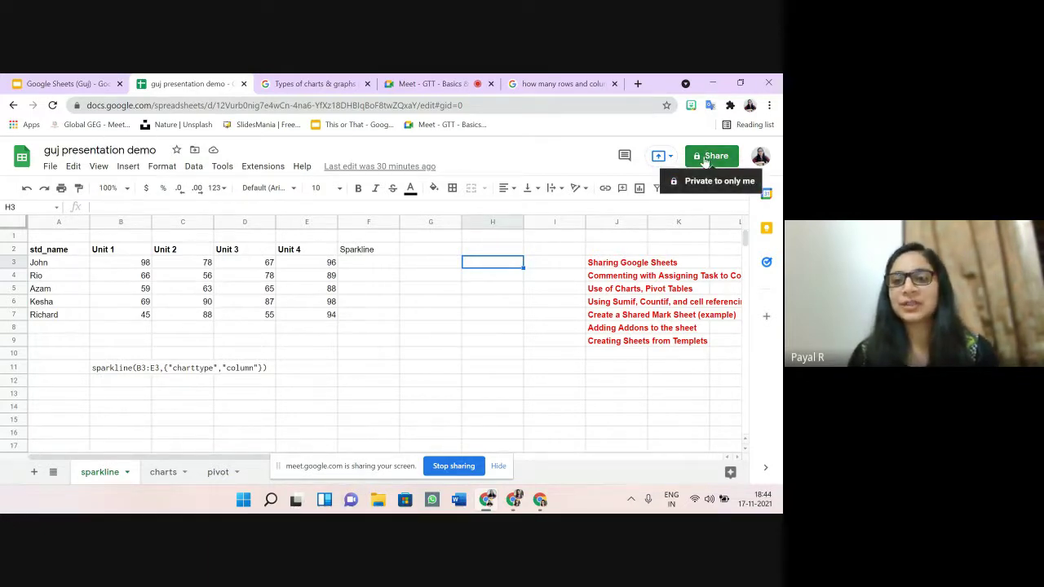
Step: Share the spreadsheet with a suggested meeting participant as Editor and send the invitation
{"action": "left_click", "coordinate": [705, 157]}
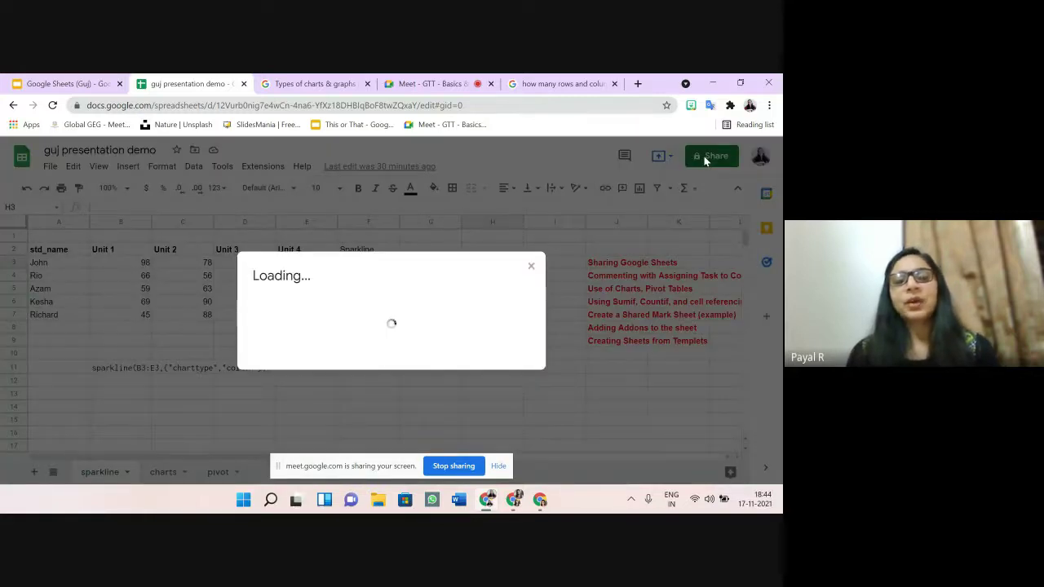
{"action": "left_click", "coordinate": [272, 254]}
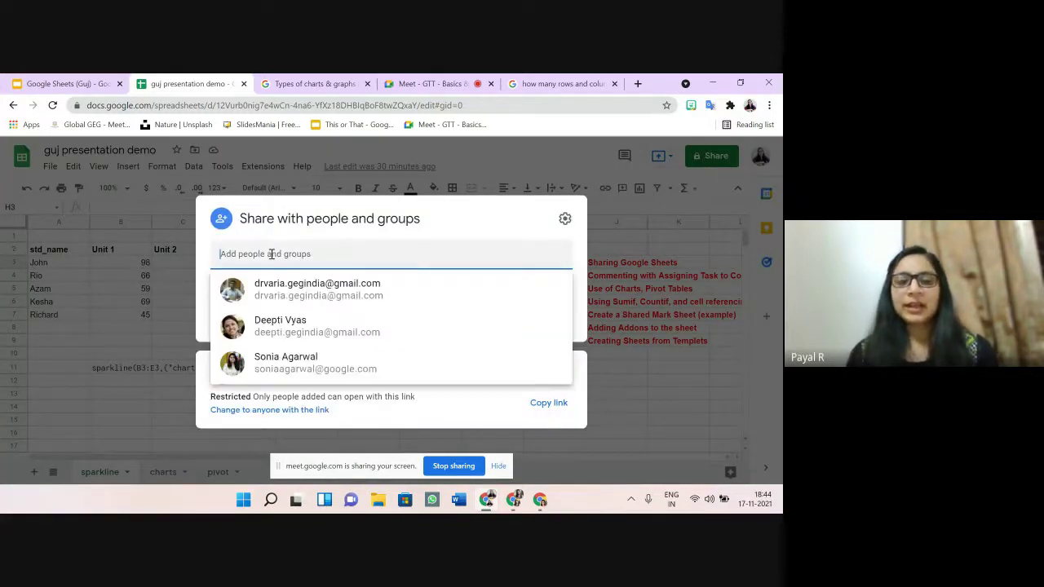
{"action": "left_click", "coordinate": [273, 324]}
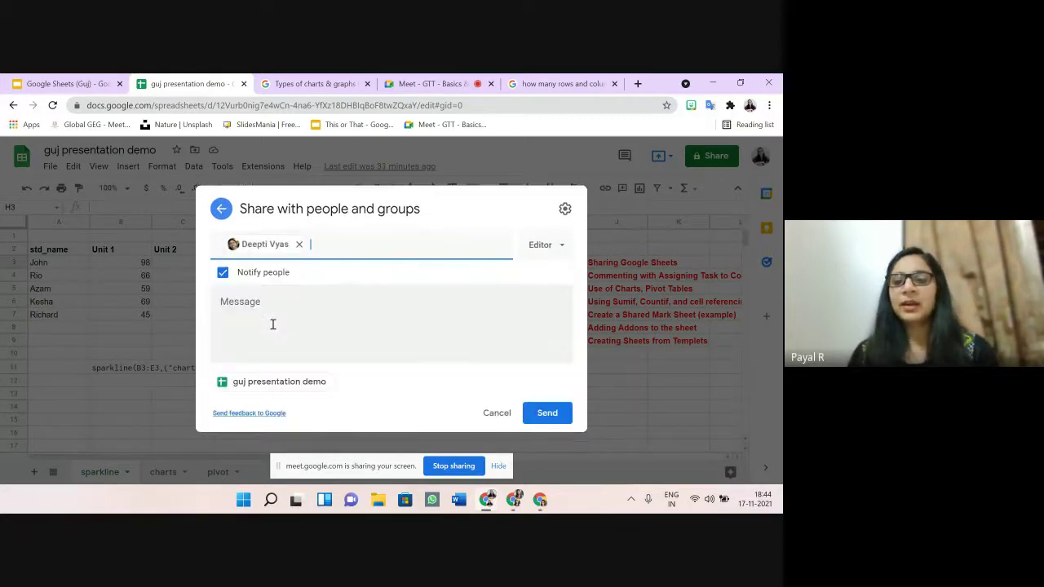
{"action": "left_click", "coordinate": [561, 253]}
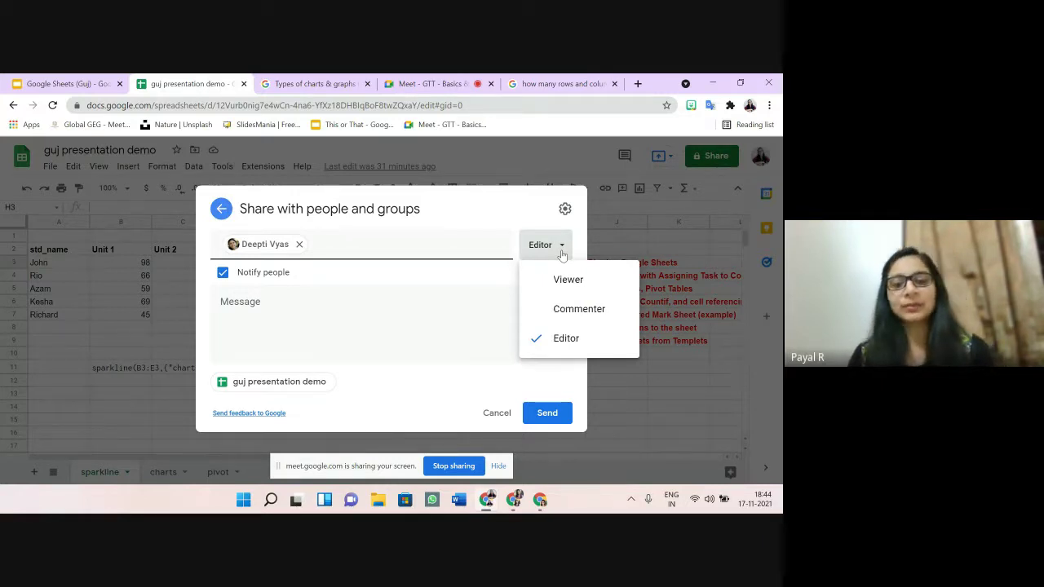
{"action": "left_click", "coordinate": [450, 299]}
{"action": "left_click", "coordinate": [542, 416]}
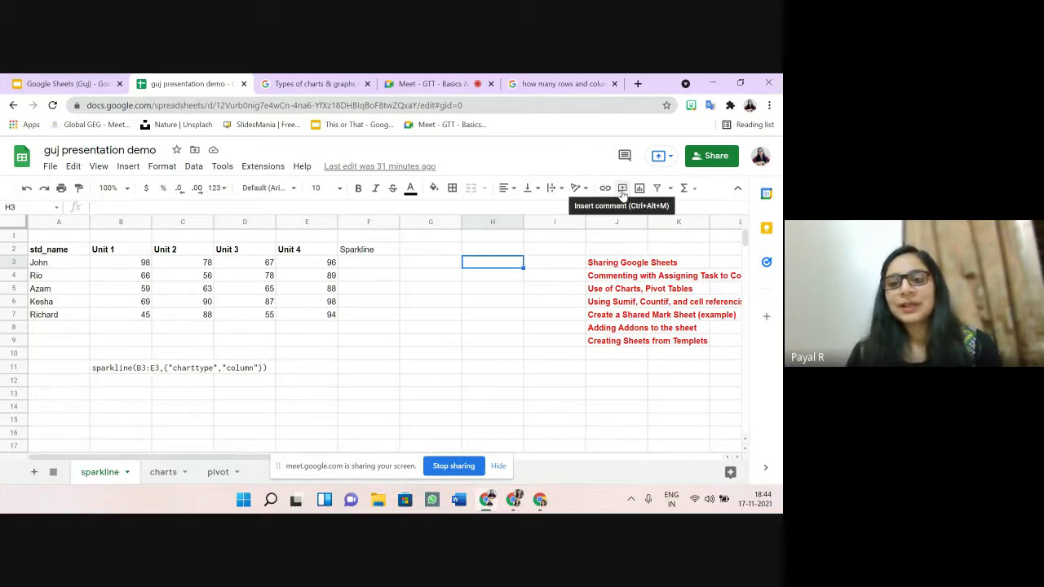
{"action": "left_click", "coordinate": [623, 189]}
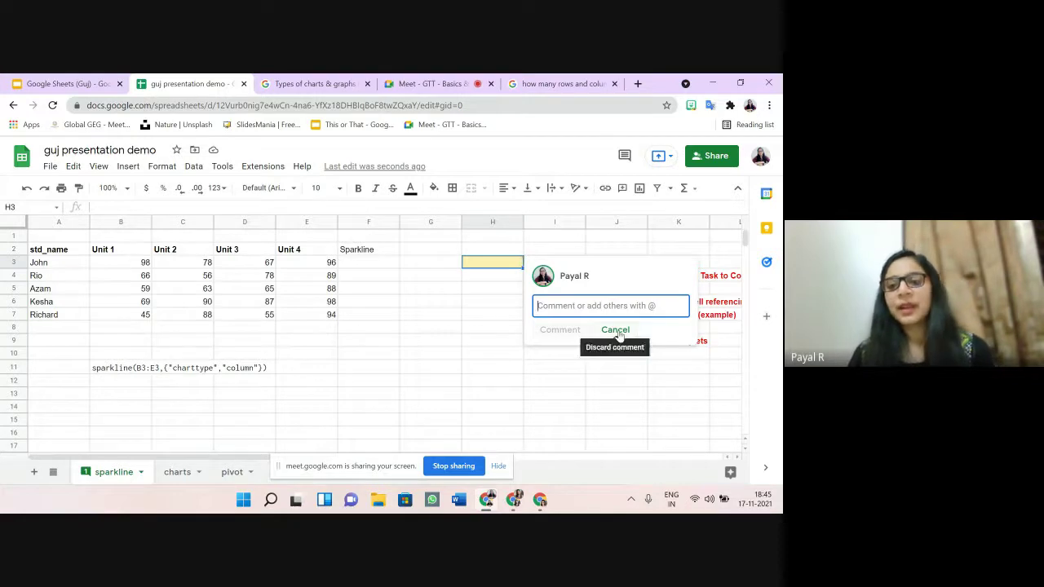
{"action": "left_click", "coordinate": [620, 335]}
{"action": "left_click", "coordinate": [629, 292]}
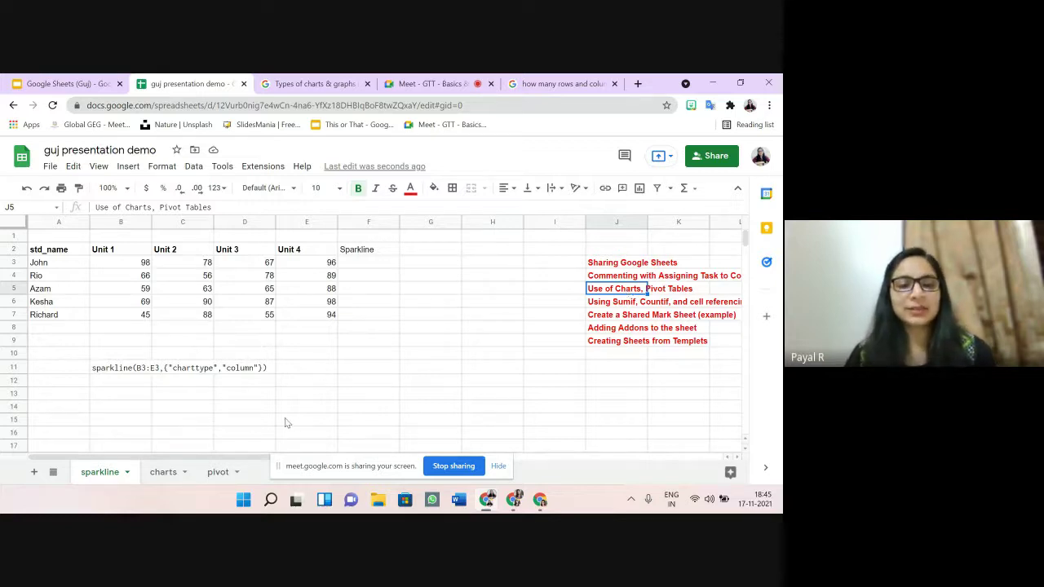
{"action": "left_click", "coordinate": [169, 475]}
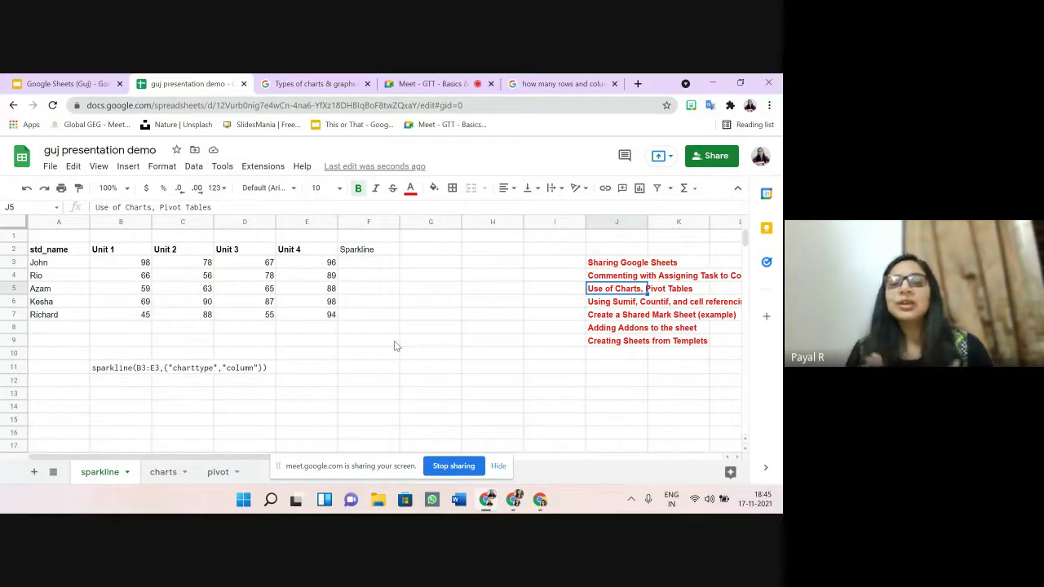
Step: Enter =SPARKLINE(B3:E3) in F3 to chart John's unit marks
{"action": "left_click", "coordinate": [354, 264]}
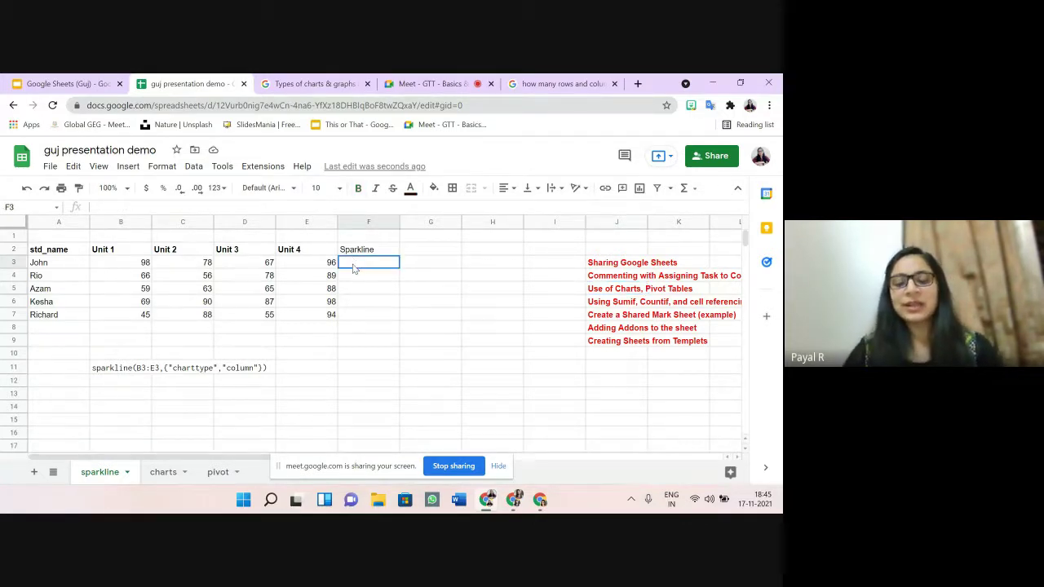
{"action": "type", "text": "="}
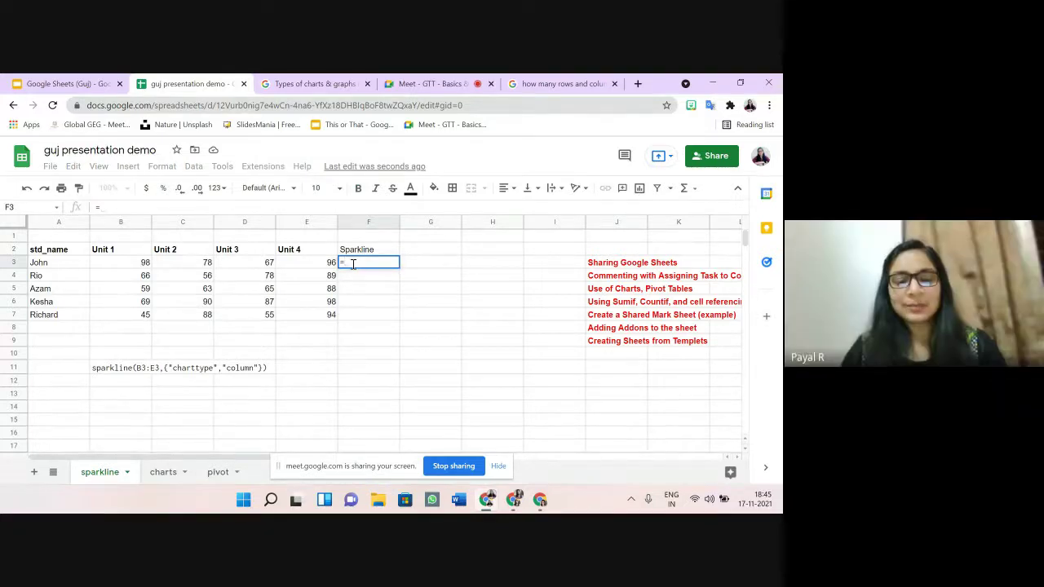
{"action": "type", "text": "sp"}
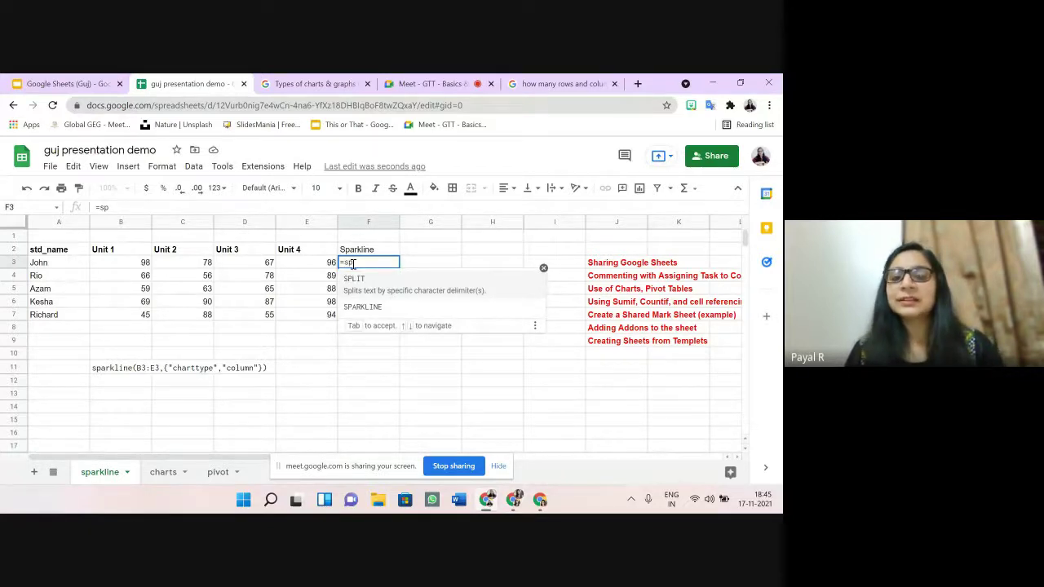
{"action": "key", "text": "Down"}
{"action": "key", "text": "Tab"}
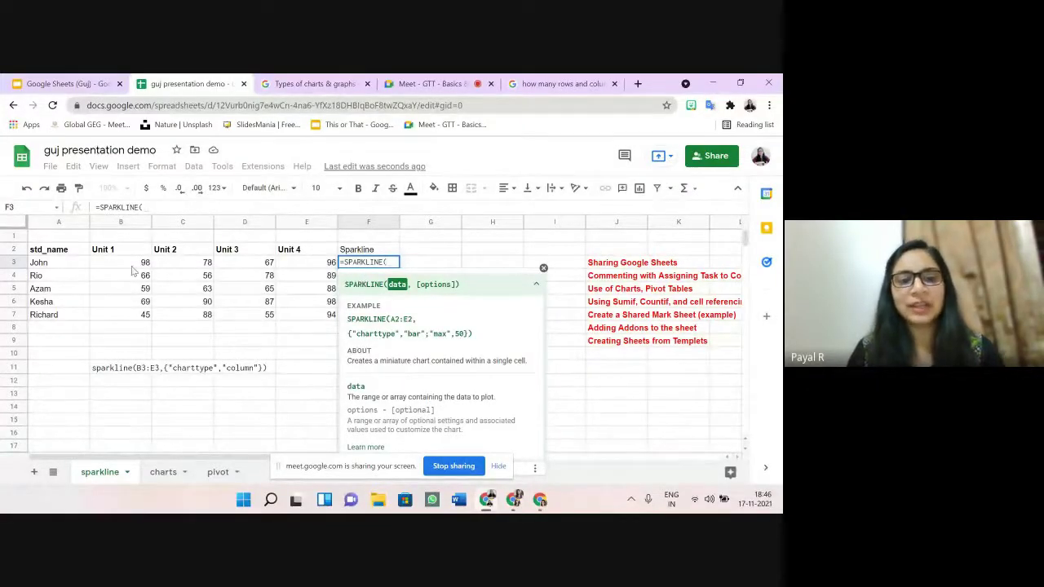
{"action": "left_click_drag", "start_coordinate": [131, 266], "coordinate": [290, 264]}
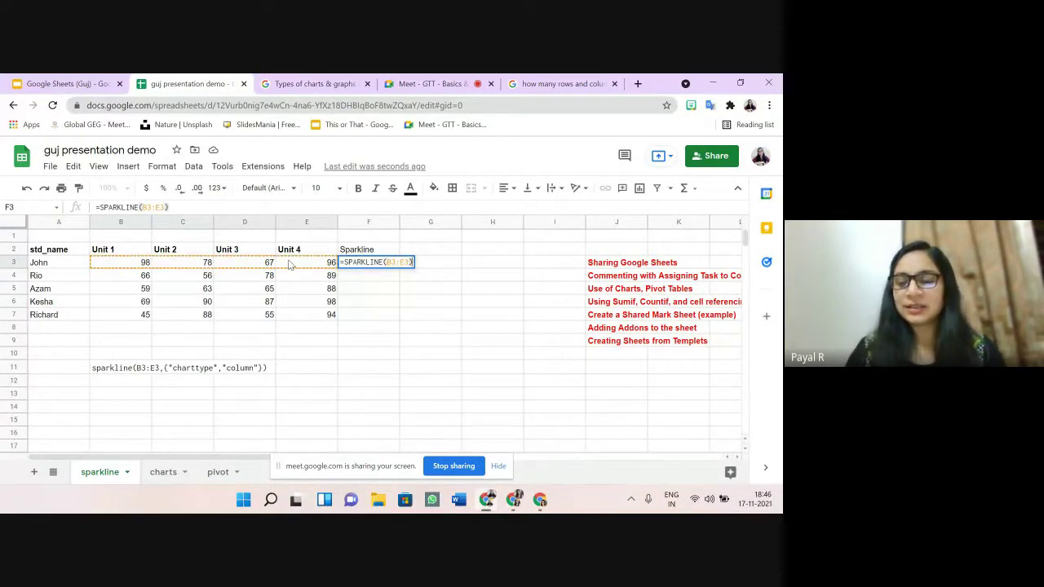
{"action": "key", "text": "Return"}
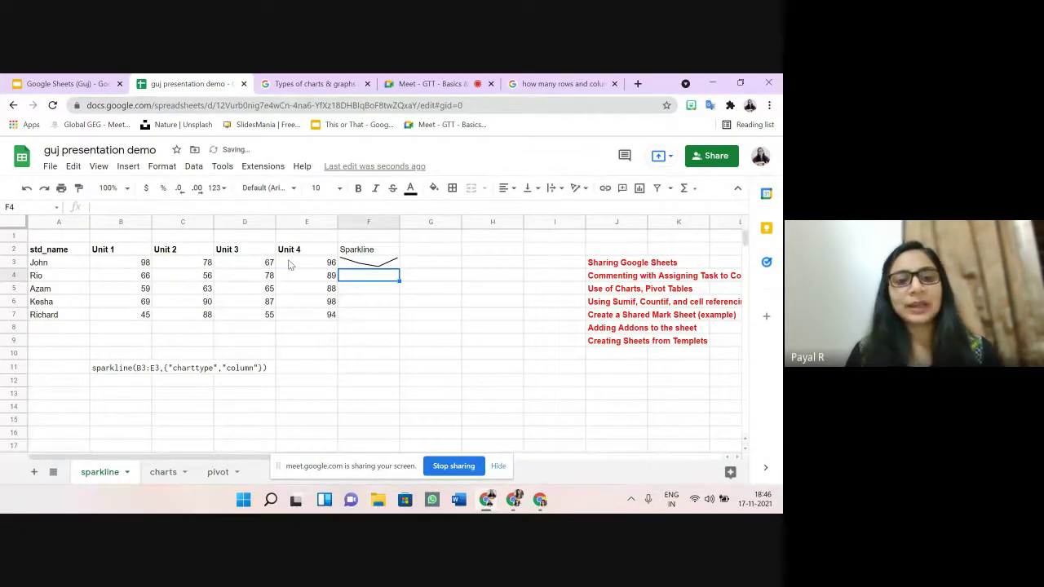
Step: Point out John's four unit marks, then copy the sparkline down through F7
{"action": "left_click", "coordinate": [130, 262]}
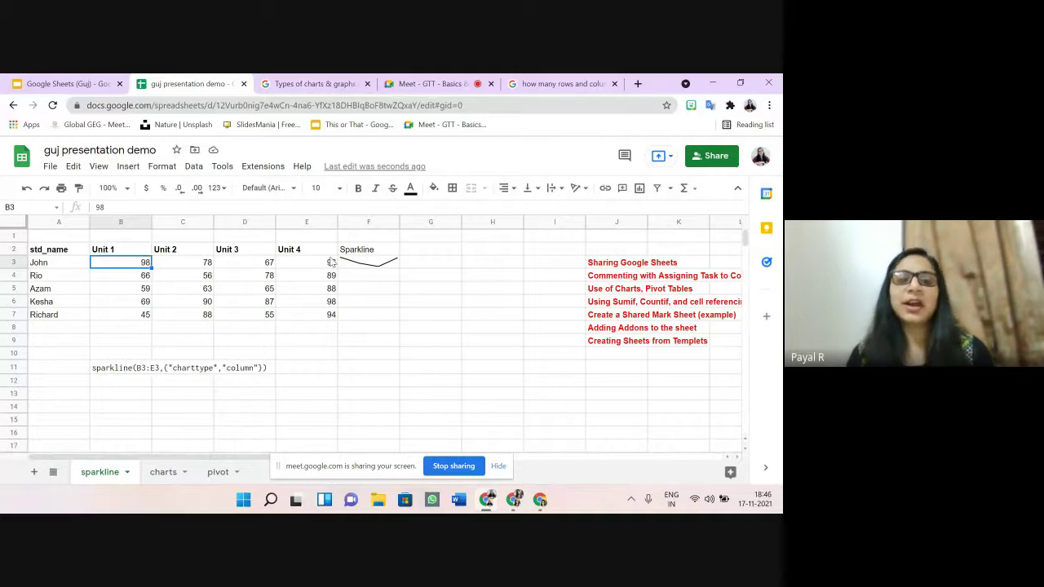
{"action": "key", "text": "Up"}
{"action": "key", "text": "Right"}
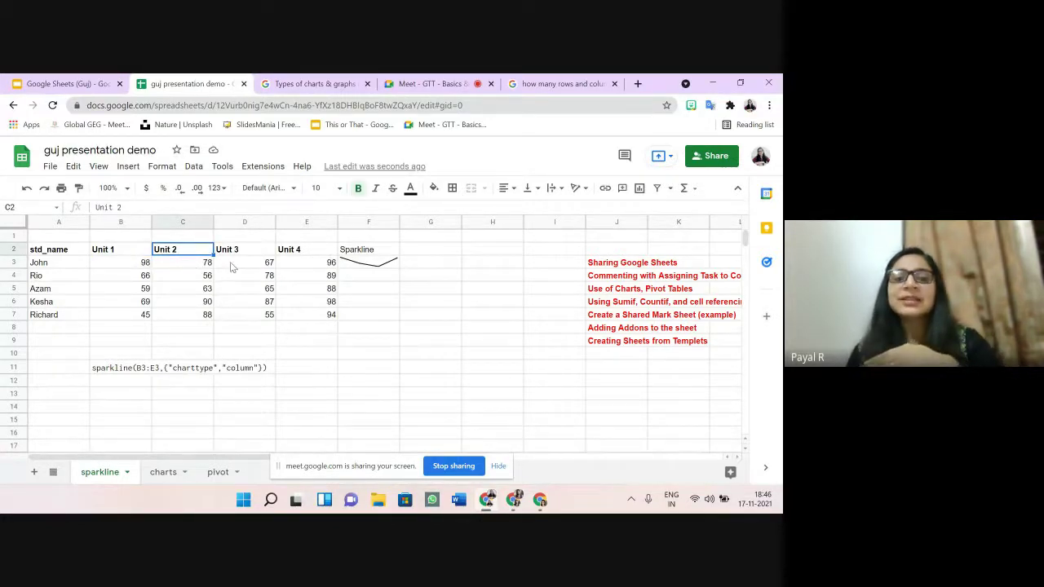
{"action": "left_click", "coordinate": [232, 267]}
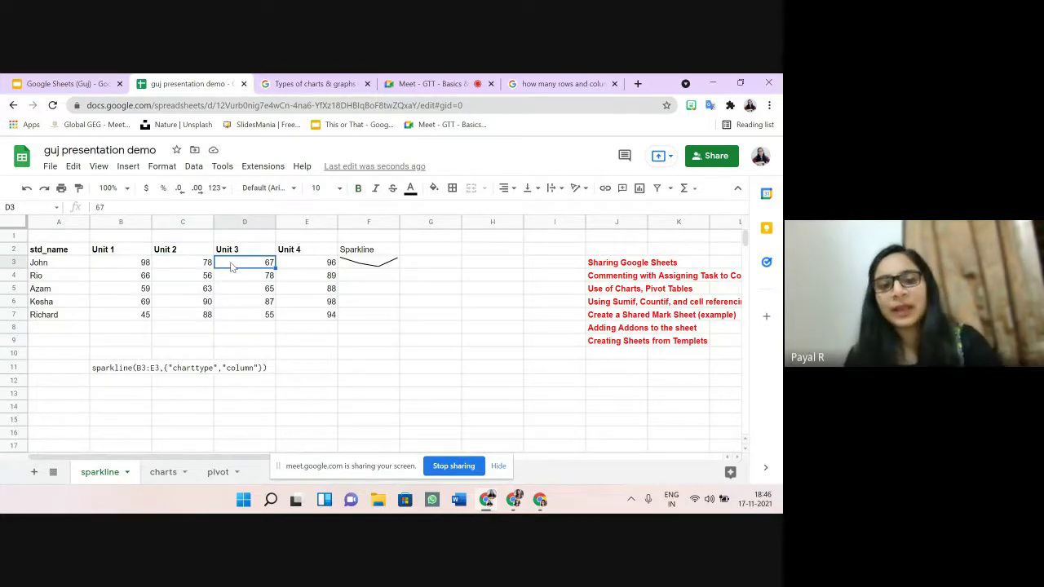
{"action": "left_click", "coordinate": [303, 268]}
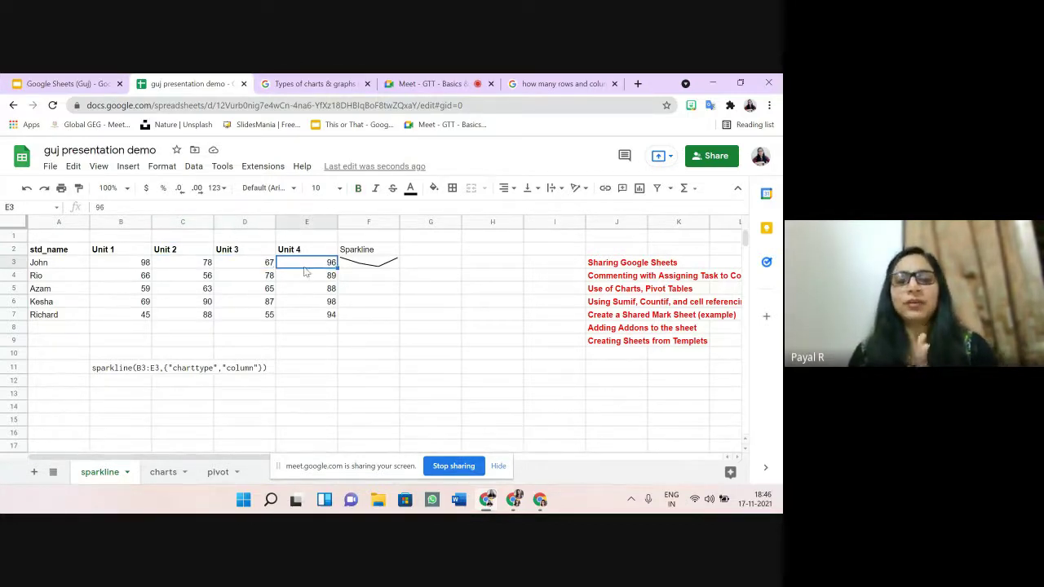
{"action": "left_click", "coordinate": [367, 270]}
{"action": "left_click_drag", "start_coordinate": [398, 268], "coordinate": [392, 319]}
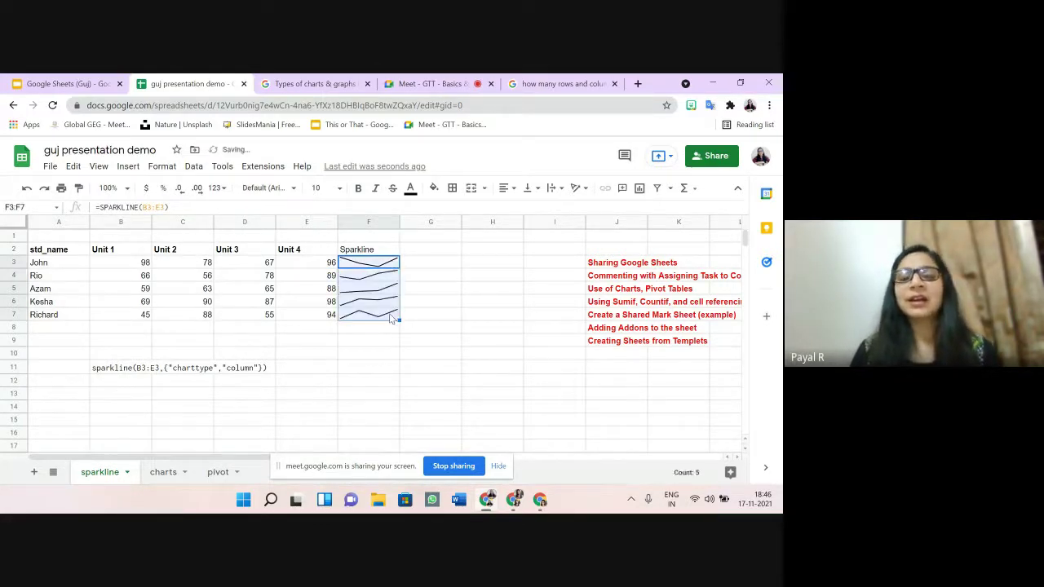
{"action": "left_click", "coordinate": [417, 263]}
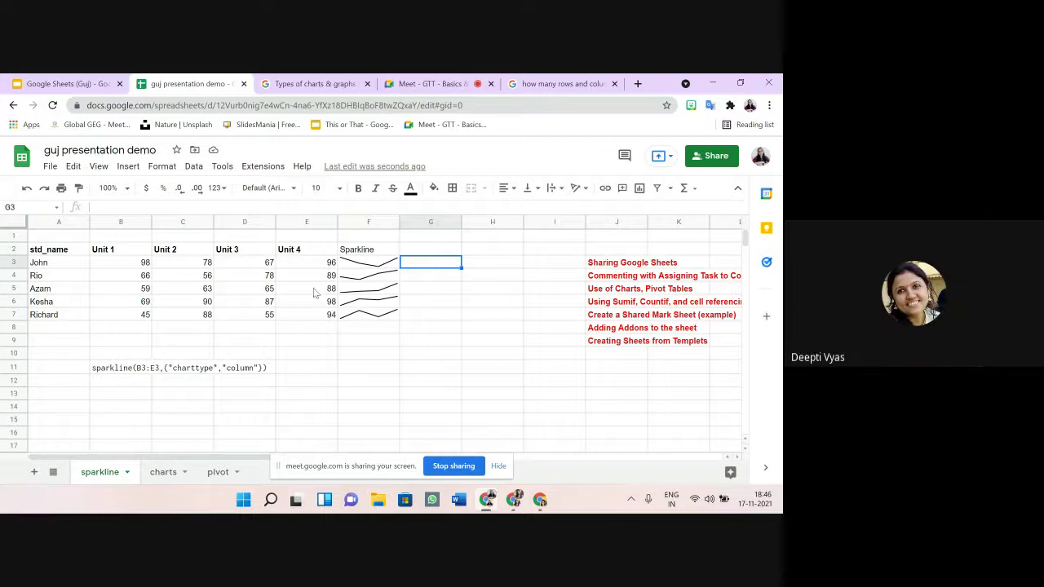
Step: Type a bar-type SPARKLINE formula on B3:E3 into G3 and hide the screen-sharing notice
{"action": "type", "text": "="}
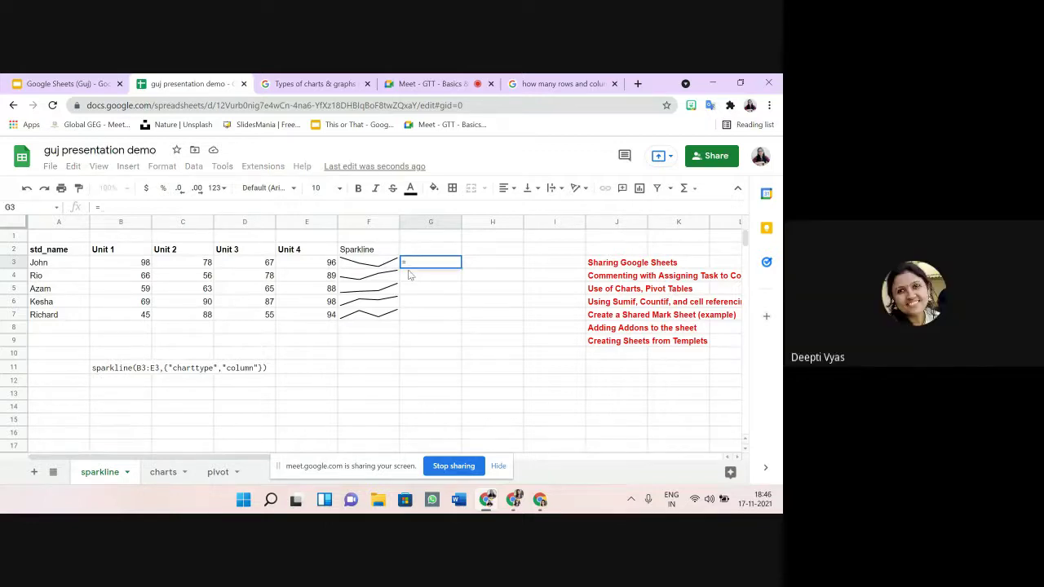
{"action": "type", "text": "sparklin"}
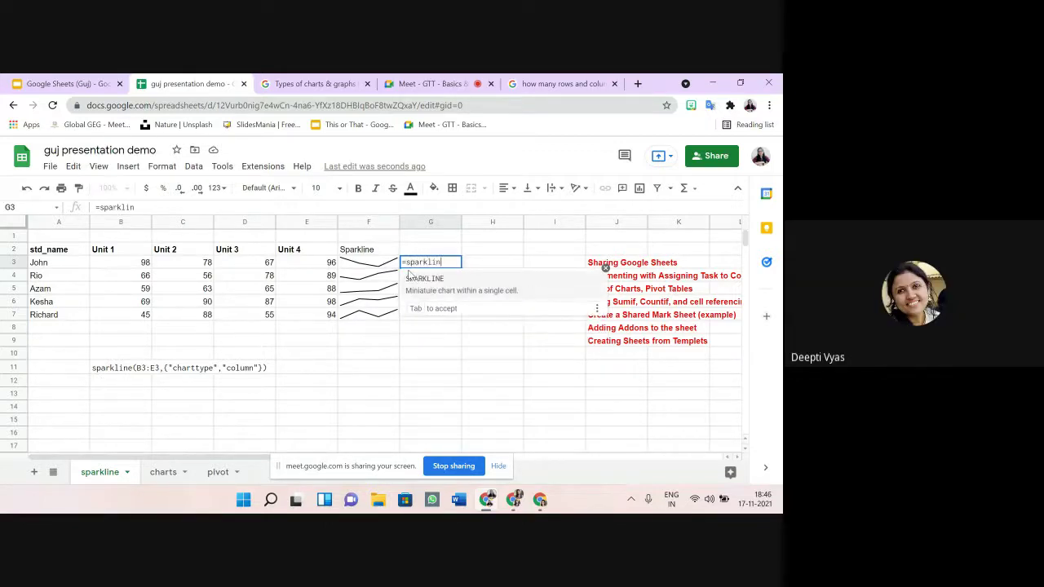
{"action": "type", "text": "e"}
{"action": "left_click", "coordinate": [416, 281]}
{"action": "type", "text": "(("}
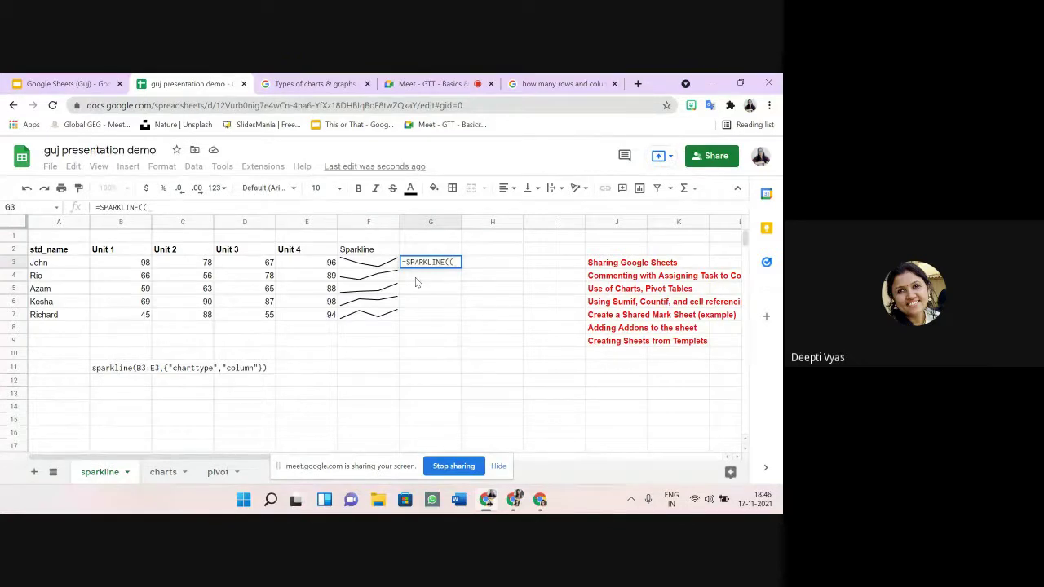
{"action": "key", "text": "BackSpace"}
{"action": "left_click_drag", "start_coordinate": [130, 265], "coordinate": [313, 266]}
{"action": "type", "text": ")"}
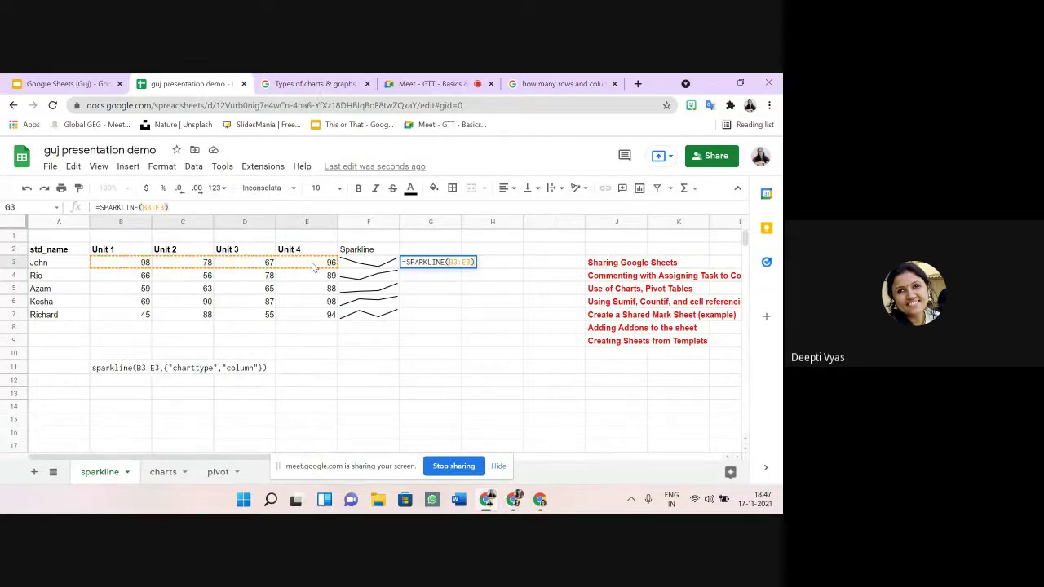
{"action": "type", "text": ","}
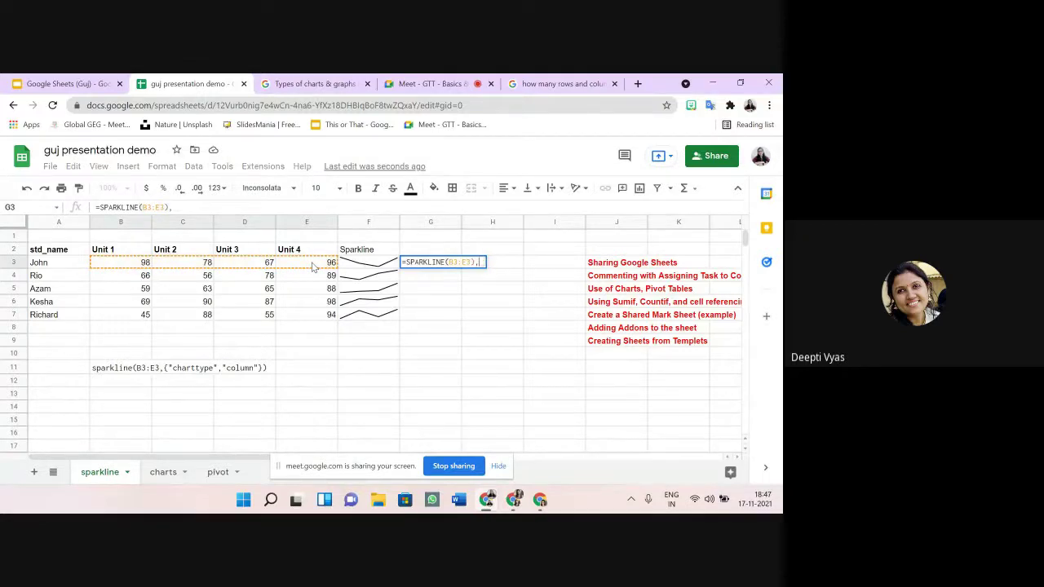
{"action": "type", "text": "{"}
{"action": "type", "text": "\"c"}
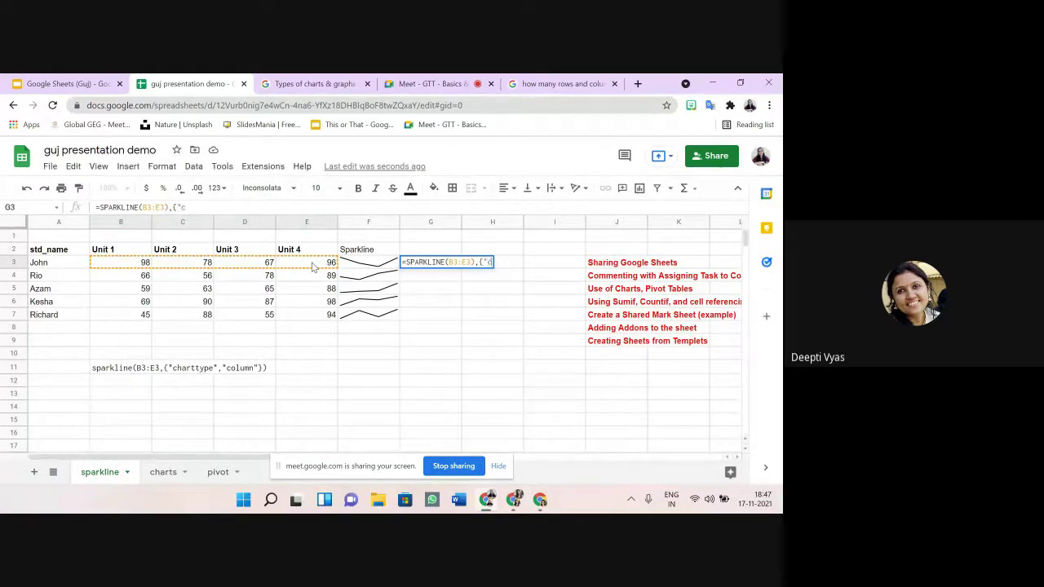
{"action": "type", "text": "hart"}
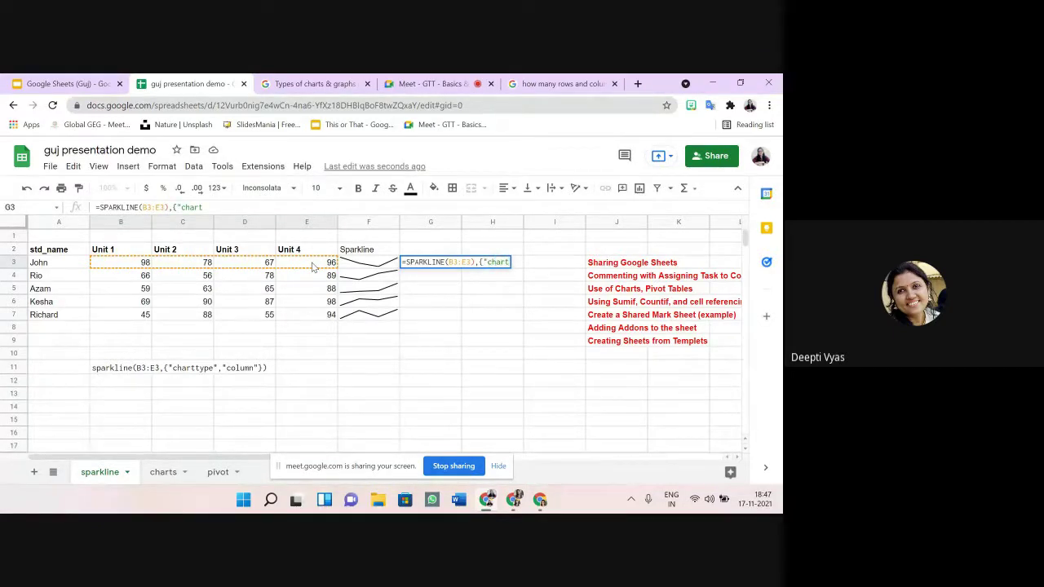
{"action": "type", "text": "ttyp"}
{"action": "type", "text": "e\","}
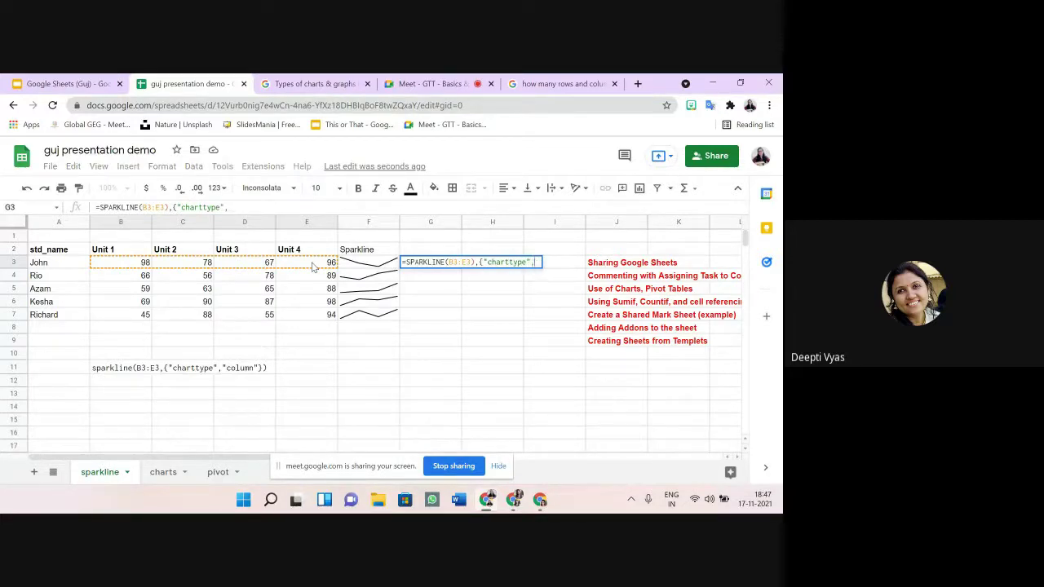
{"action": "type", "text": "\""}
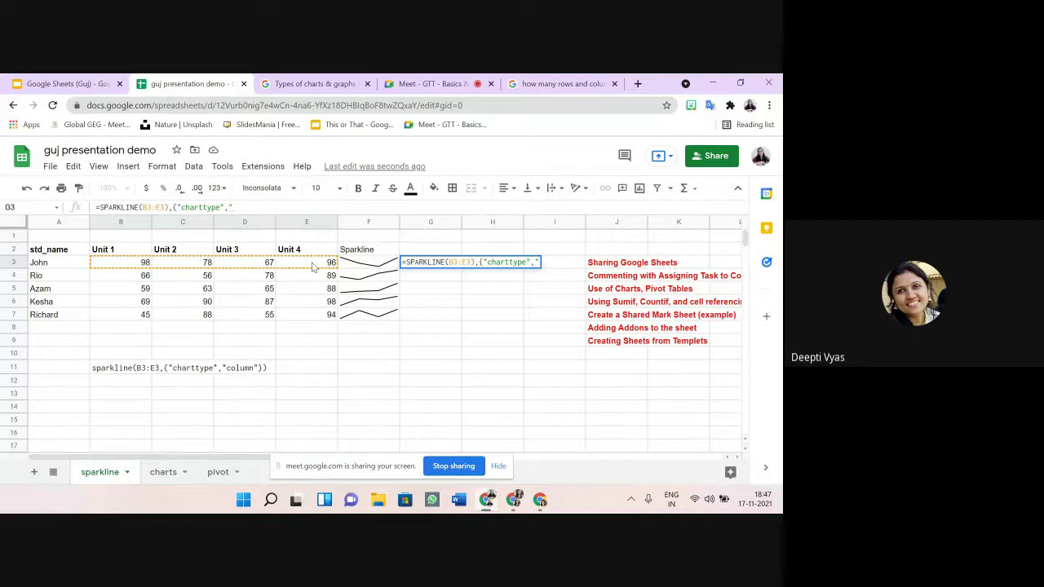
{"action": "type", "text": "bar\""}
{"action": "type", "text": "})"}
{"action": "left_click", "coordinate": [499, 467]}
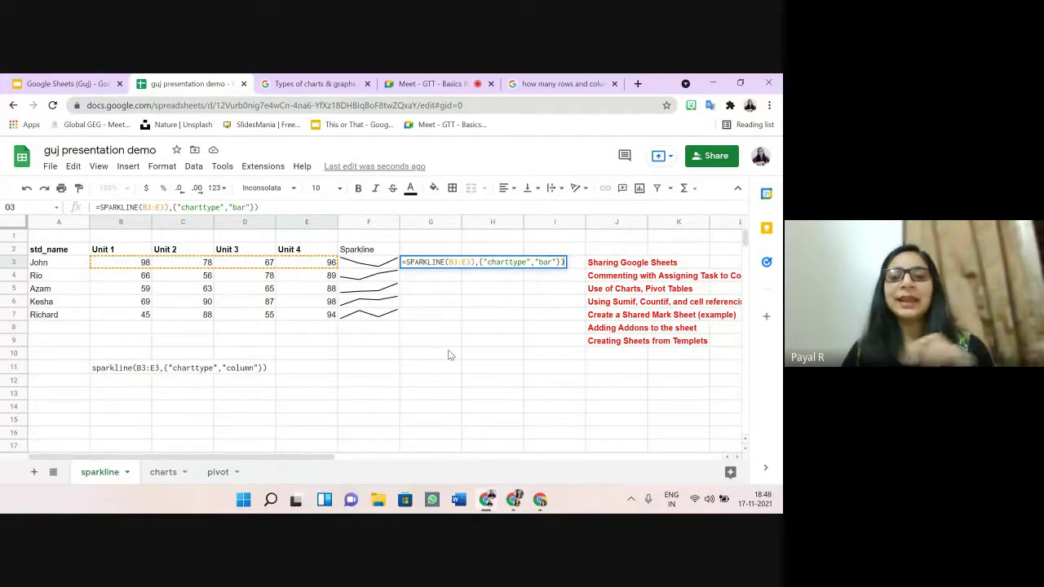
Step: Fix the G3 formula's {"charttype","bar"} option and parentheses so John's bar sparkline appears
{"action": "key", "text": "Return"}
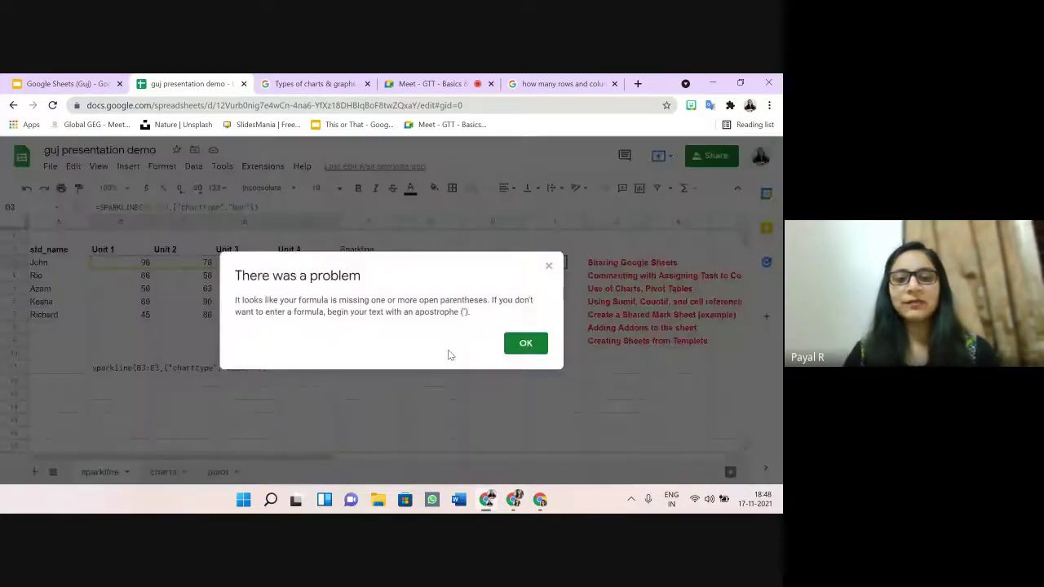
{"action": "left_click", "coordinate": [526, 344]}
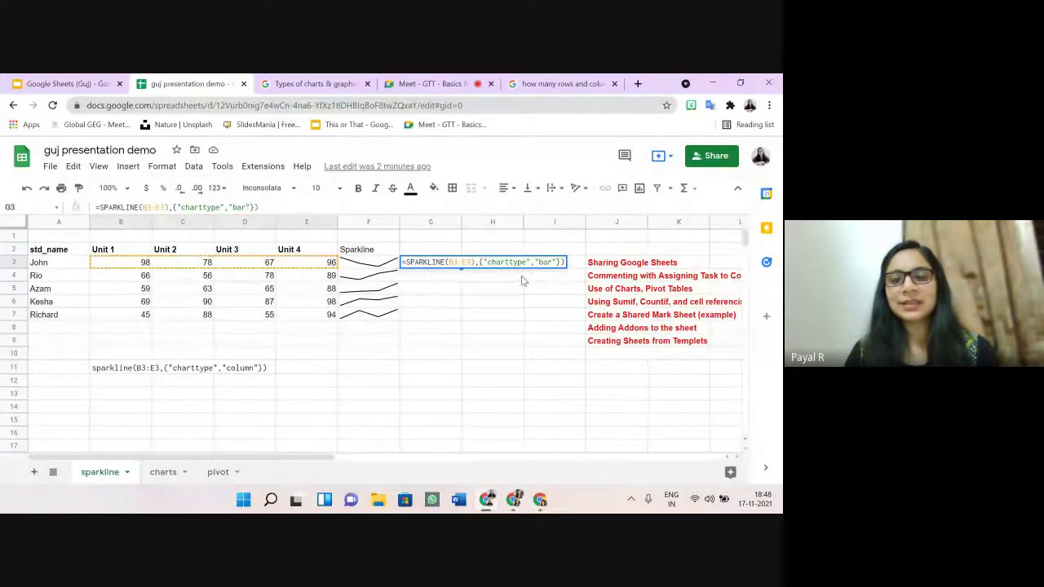
{"action": "key", "text": "Return"}
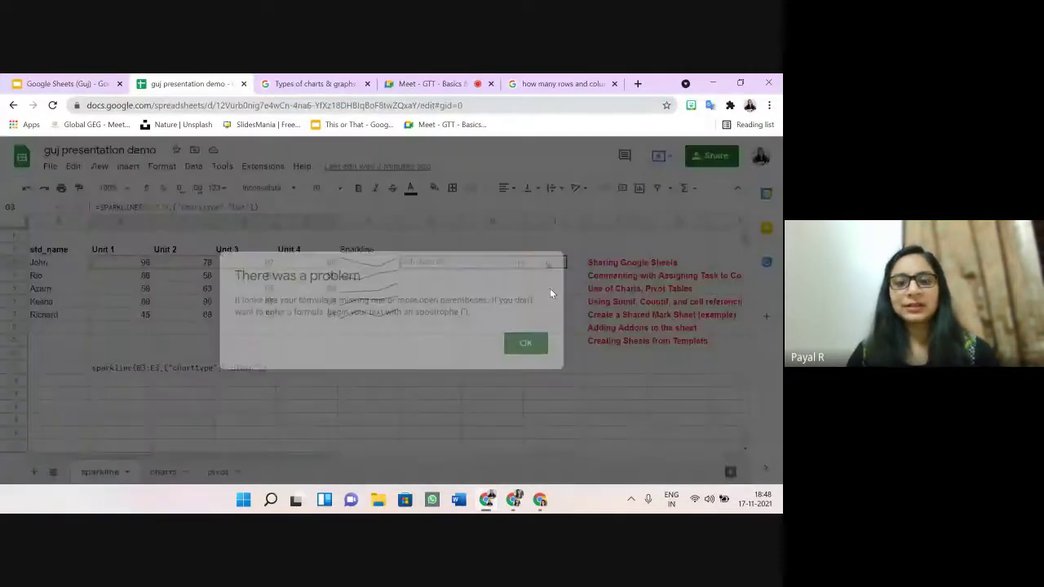
{"action": "left_click", "coordinate": [540, 349]}
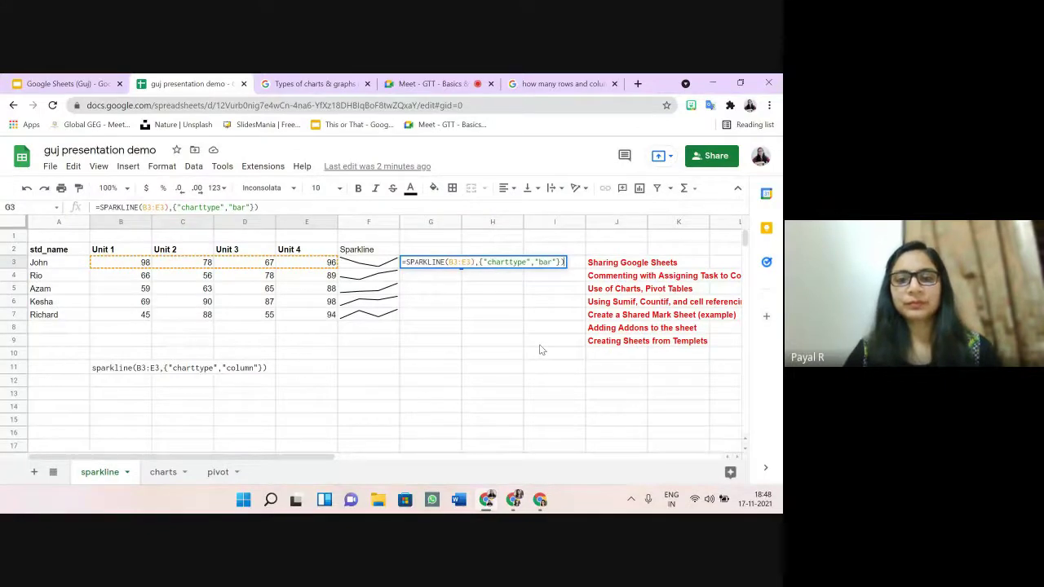
{"action": "key", "text": "BackSpace"}
{"action": "key", "text": "BackSpace"}
{"action": "key", "text": "BackSpace"}
{"action": "key", "text": "BackSpace"}
{"action": "key", "text": "BackSpace"}
{"action": "key", "text": "BackSpace"}
{"action": "key", "text": "BackSpace"}
{"action": "key", "text": "BackSpace"}
{"action": "key", "text": "BackSpace"}
{"action": "key", "text": "BackSpace"}
{"action": "key", "text": "BackSpace"}
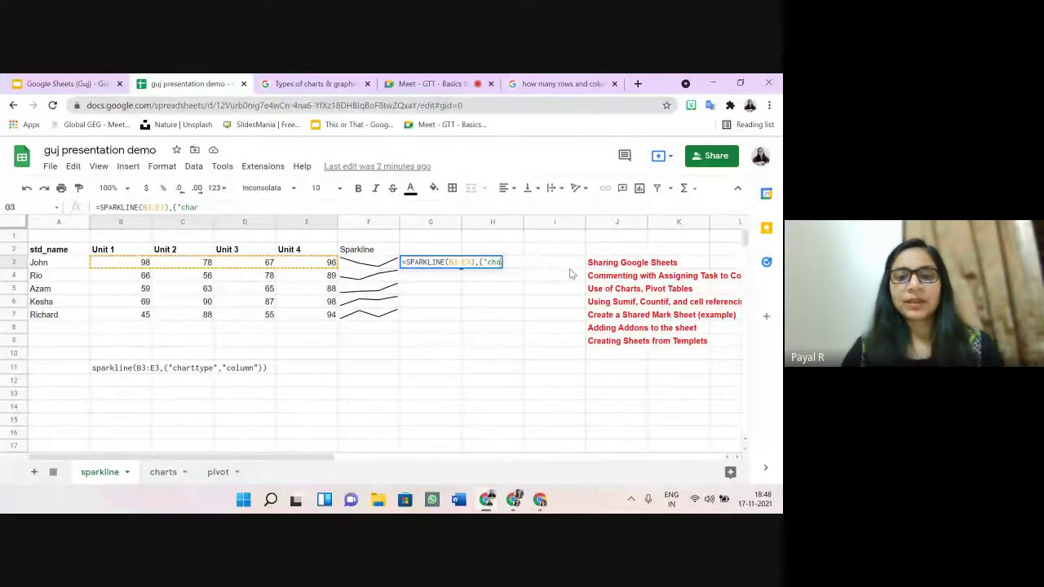
{"action": "key", "text": "BackSpace"}
{"action": "key", "text": "BackSpace"}
{"action": "key", "text": "BackSpace"}
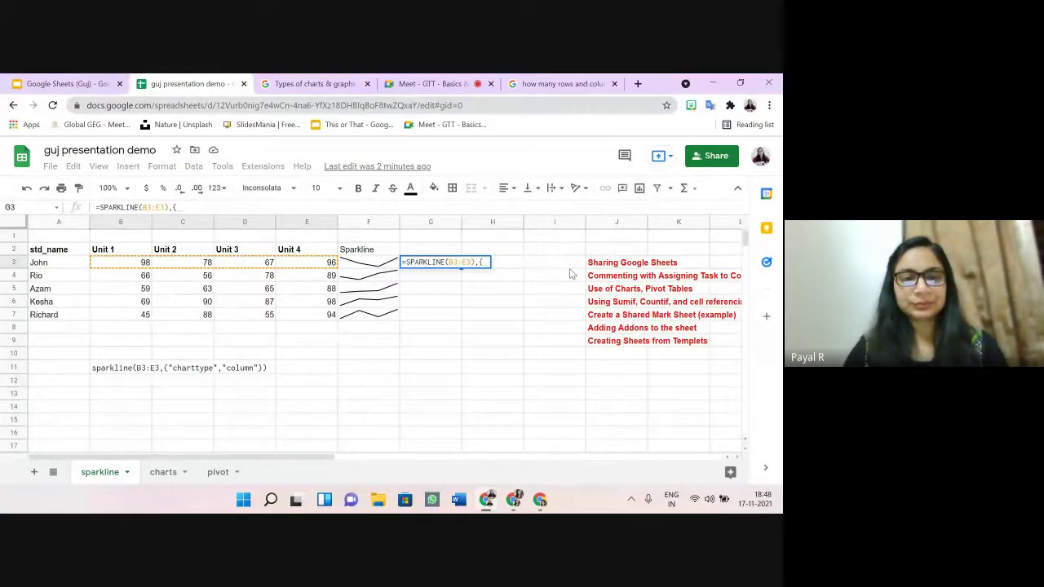
{"action": "type", "text": "\"chartt"}
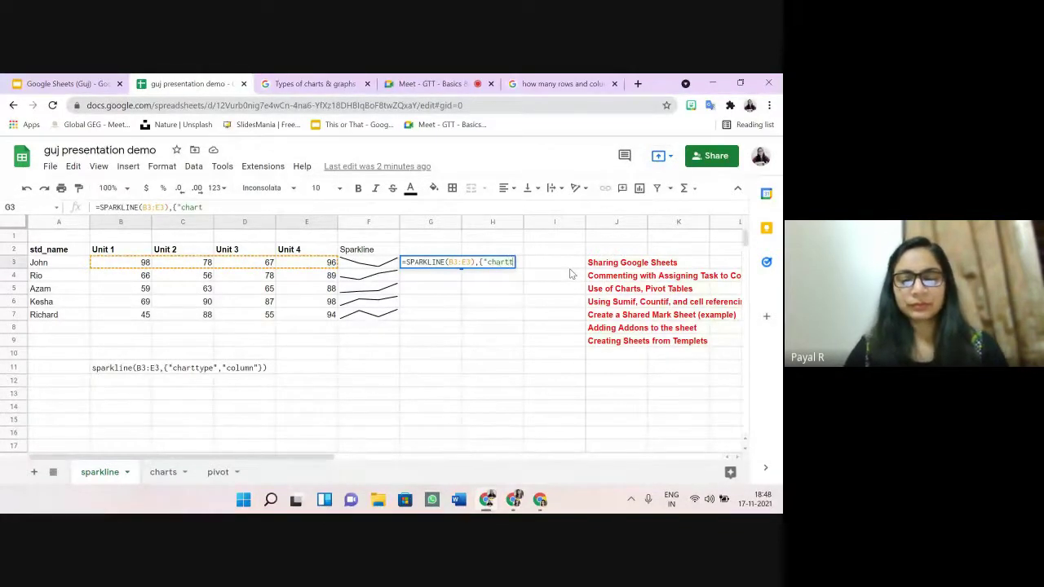
{"action": "type", "text": "ype"}
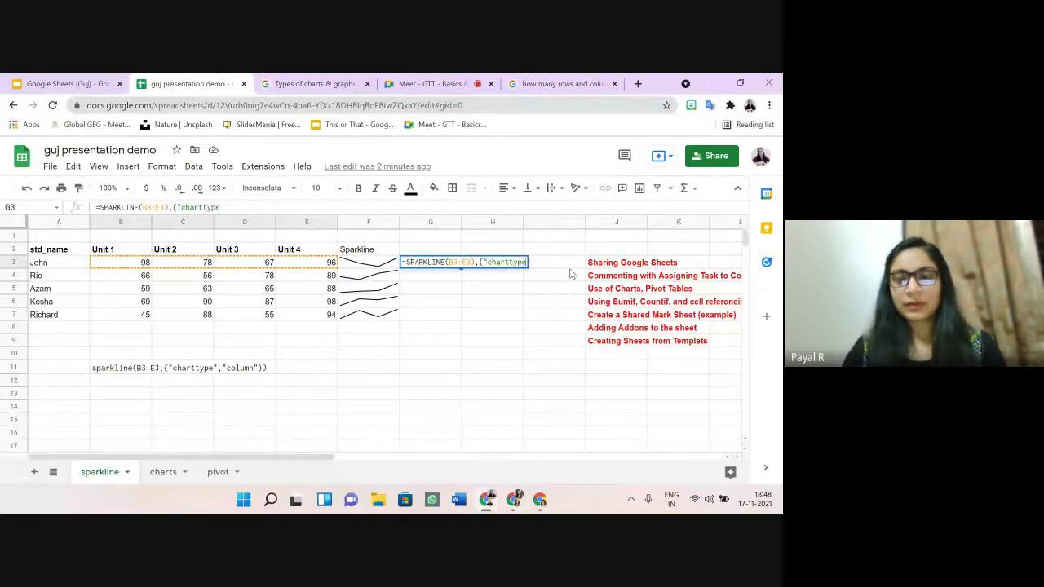
{"action": "type", "text": "\",\""}
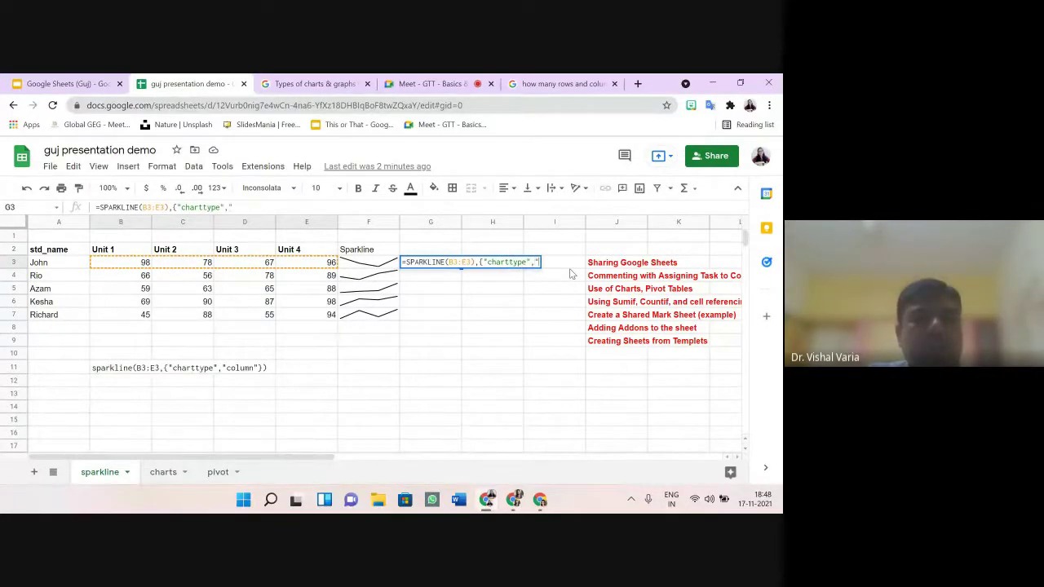
{"action": "type", "text": "bar"}
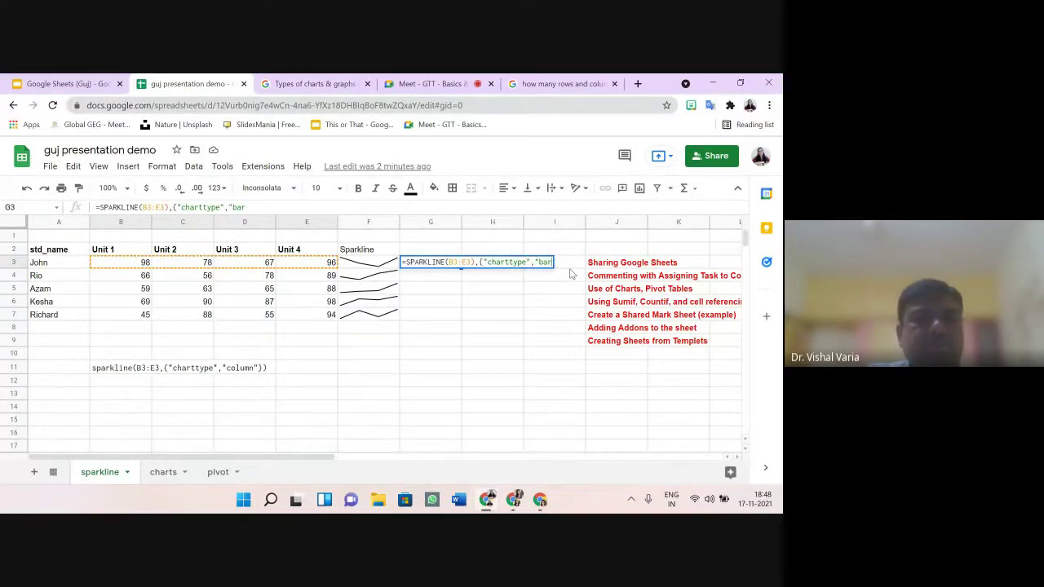
{"action": "type", "text": "\""}
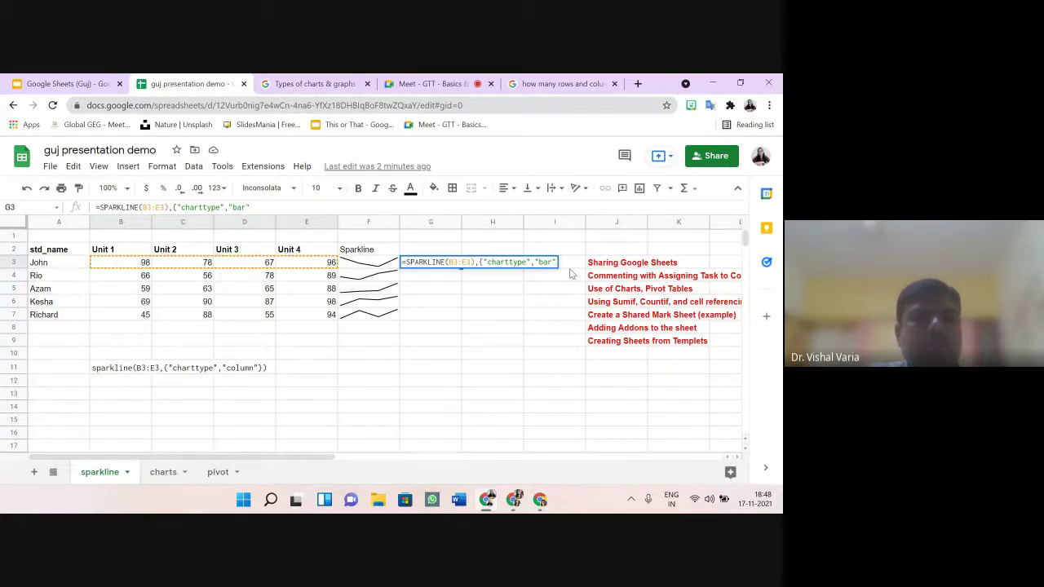
{"action": "left_click", "coordinate": [477, 262]}
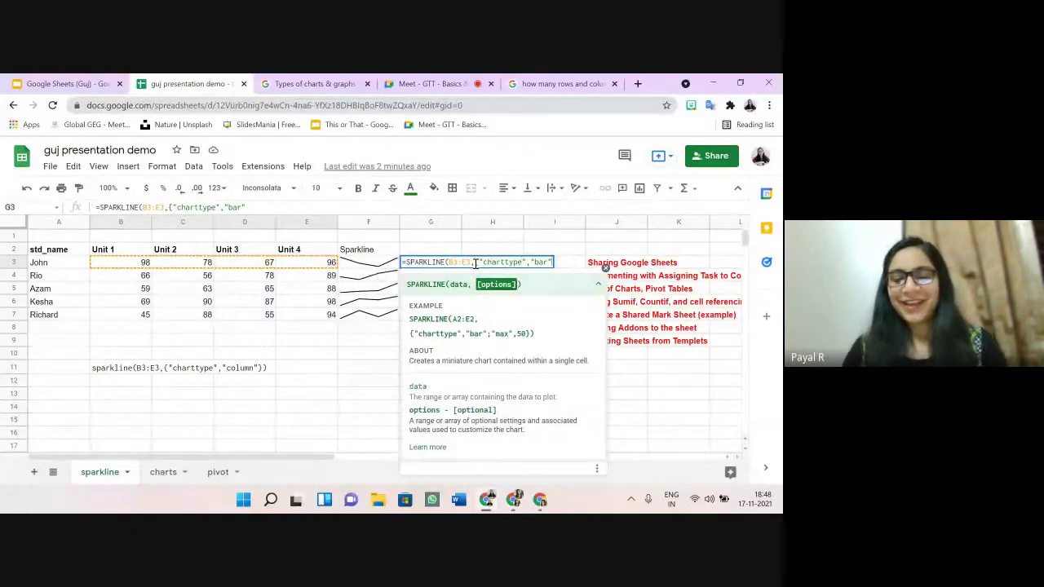
{"action": "type", "text": "}"}
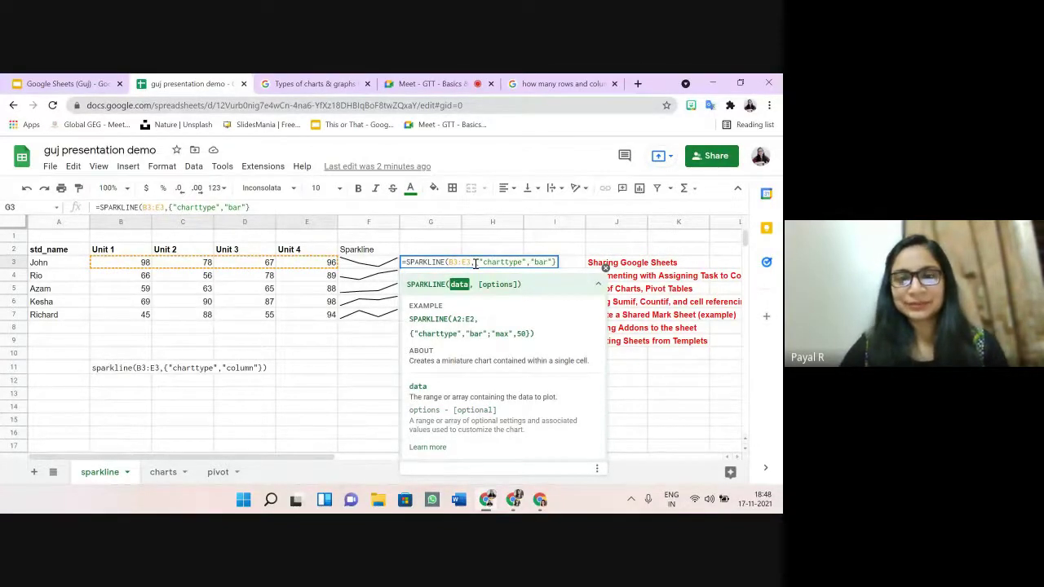
{"action": "key", "text": "Return"}
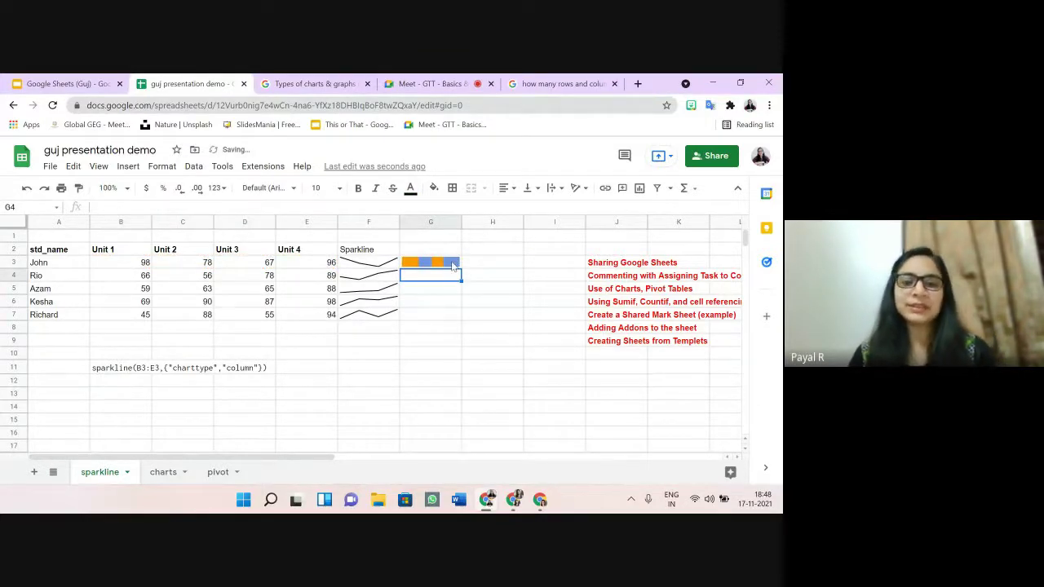
Step: Review the G3 and column F sparklines, then switch to the charts sheet
{"action": "left_click", "coordinate": [440, 265]}
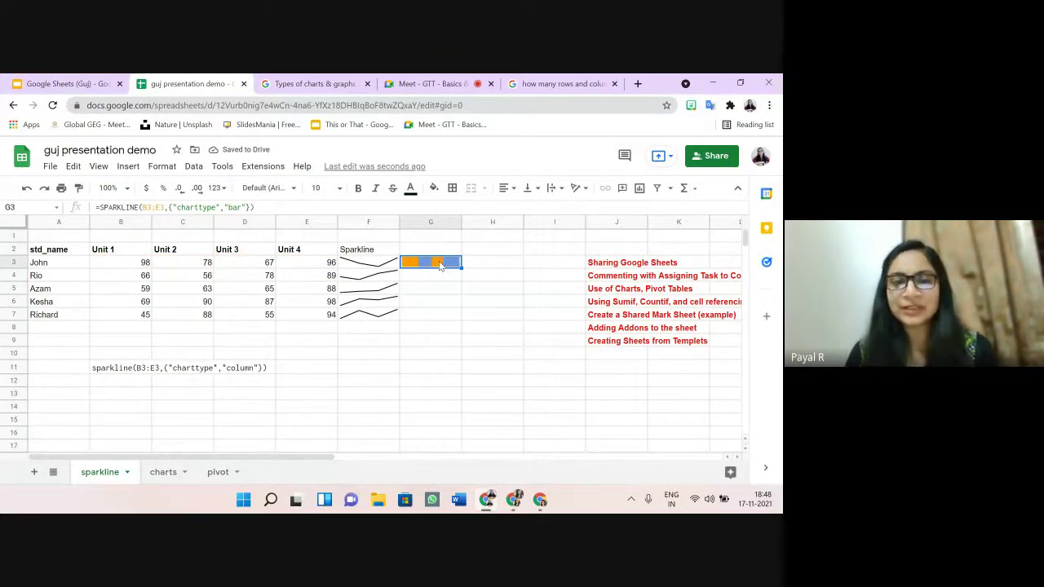
{"action": "left_click_drag", "start_coordinate": [372, 263], "coordinate": [374, 319]}
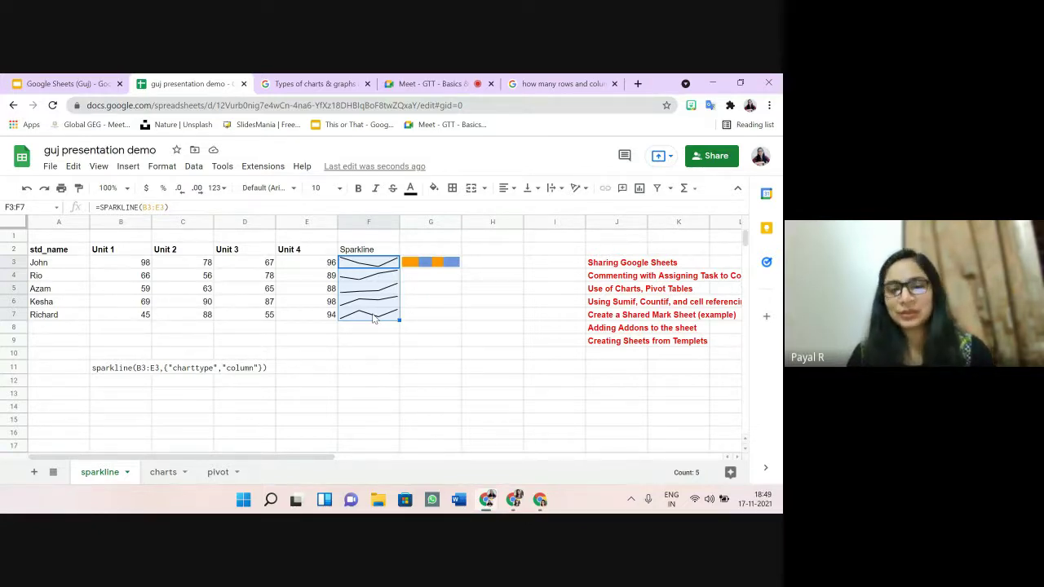
{"action": "left_click", "coordinate": [160, 480]}
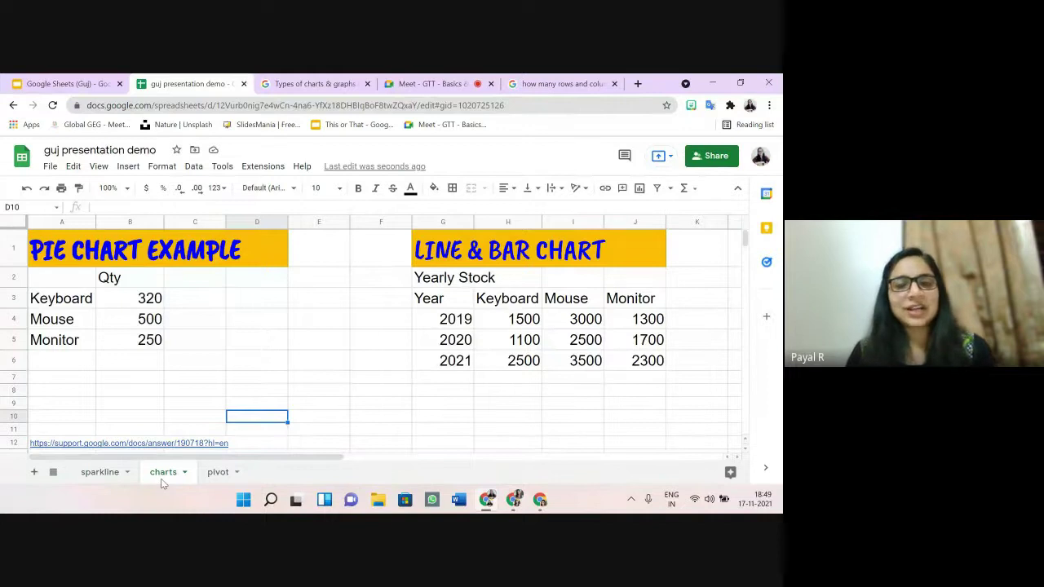
{"action": "left_click", "coordinate": [130, 167]}
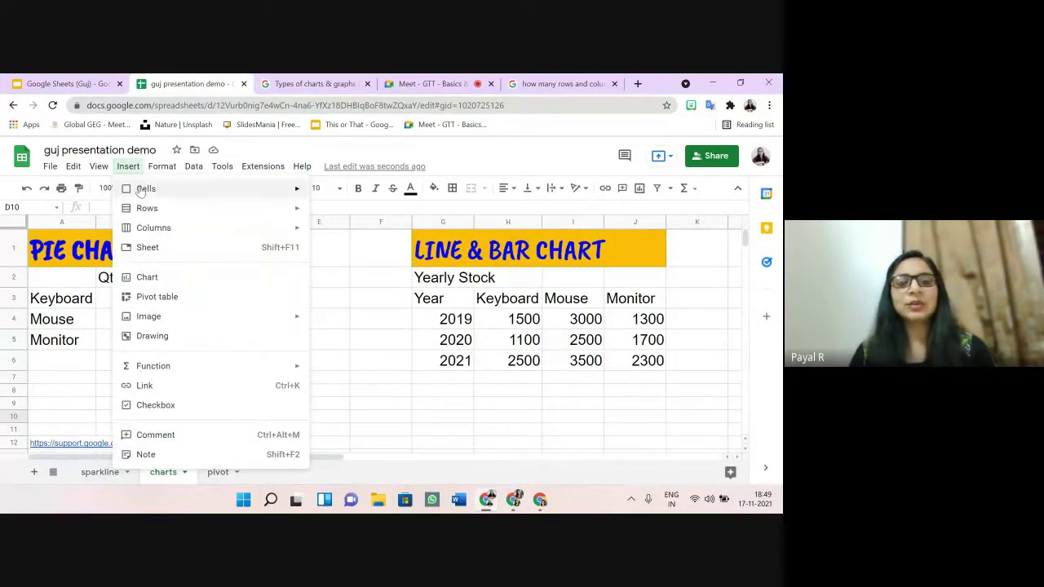
{"action": "left_click", "coordinate": [149, 278]}
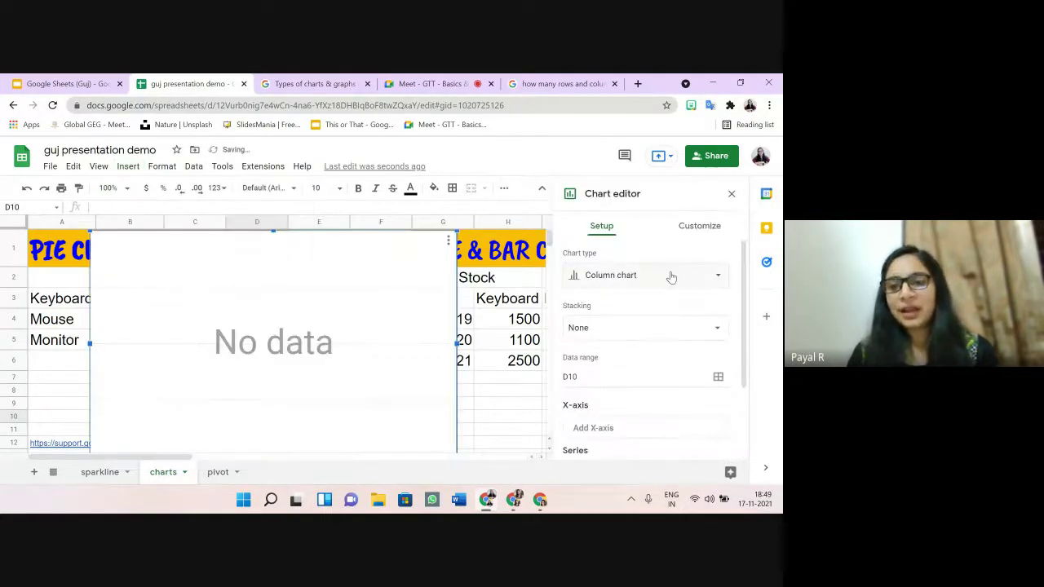
{"action": "left_click", "coordinate": [708, 281]}
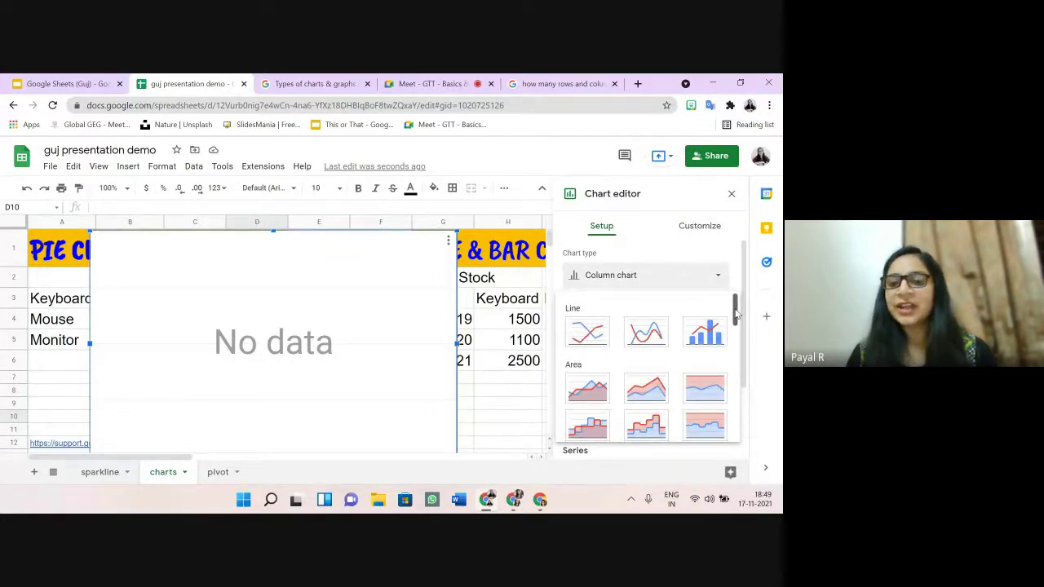
{"action": "mouse_move", "coordinate": [736, 310]}
{"action": "left_mouse_down"}
{"action": "mouse_move", "coordinate": [730, 428]}
{"action": "mouse_move", "coordinate": [739, 227]}
{"action": "left_mouse_up"}
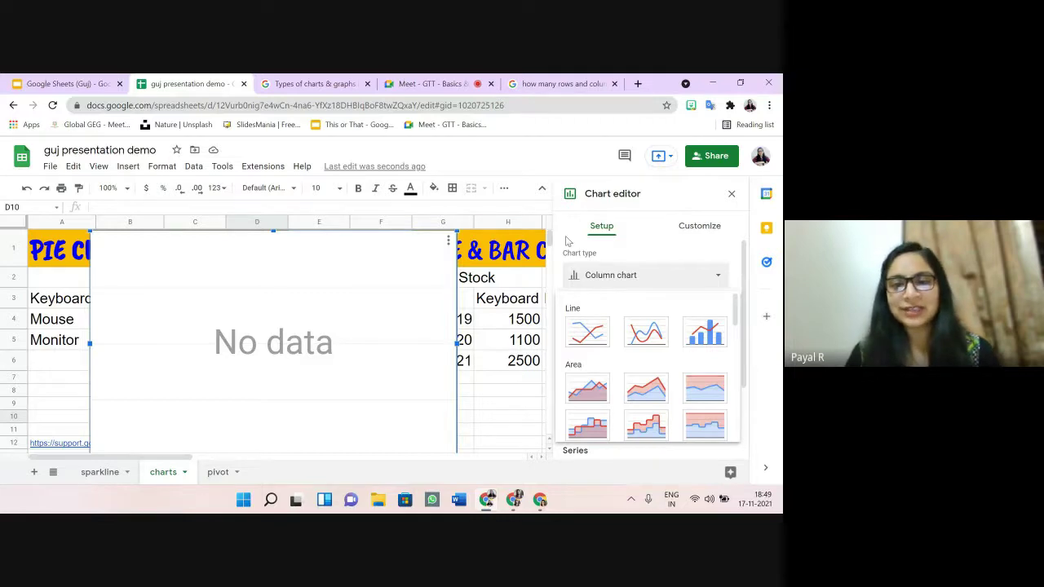
{"action": "left_click", "coordinate": [448, 240]}
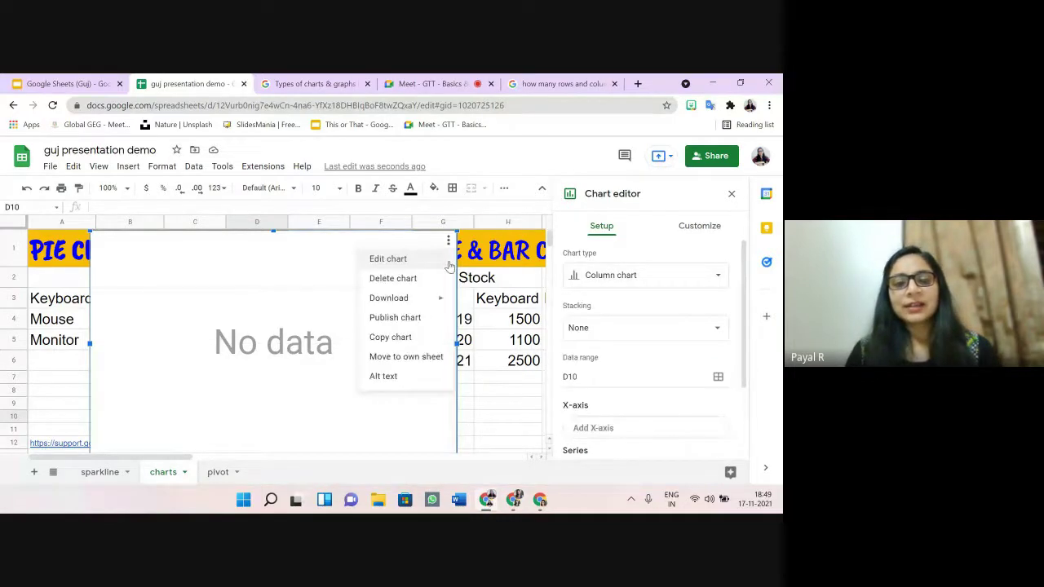
{"action": "left_click", "coordinate": [393, 278]}
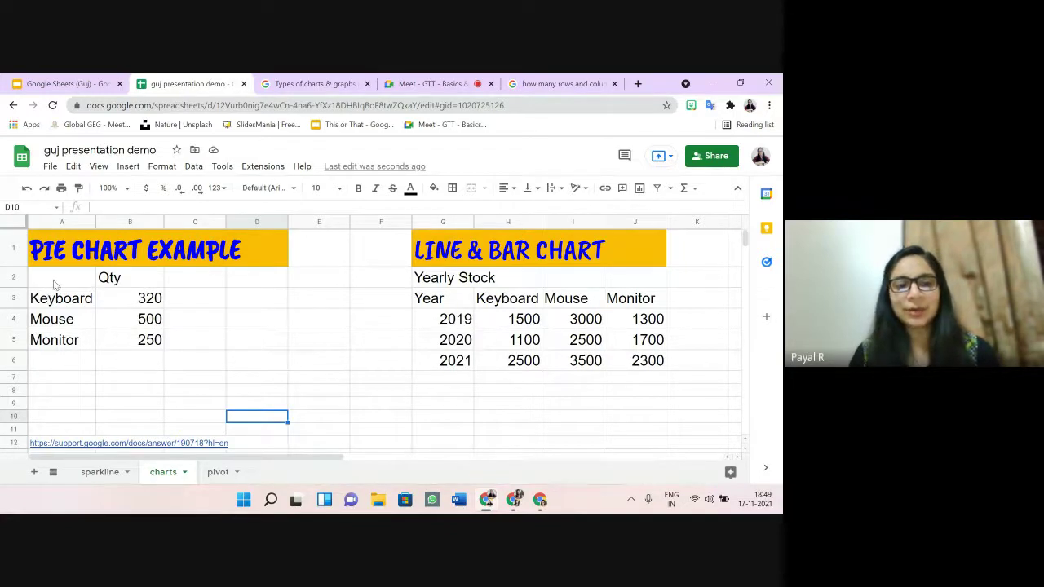
Step: Insert a pie chart from the A2:B5 Qty data and nudge it slightly right
{"action": "mouse_move", "coordinate": [57, 277]}
{"action": "left_mouse_down"}
{"action": "mouse_move", "coordinate": [117, 314]}
{"action": "mouse_move", "coordinate": [137, 343]}
{"action": "left_mouse_up"}
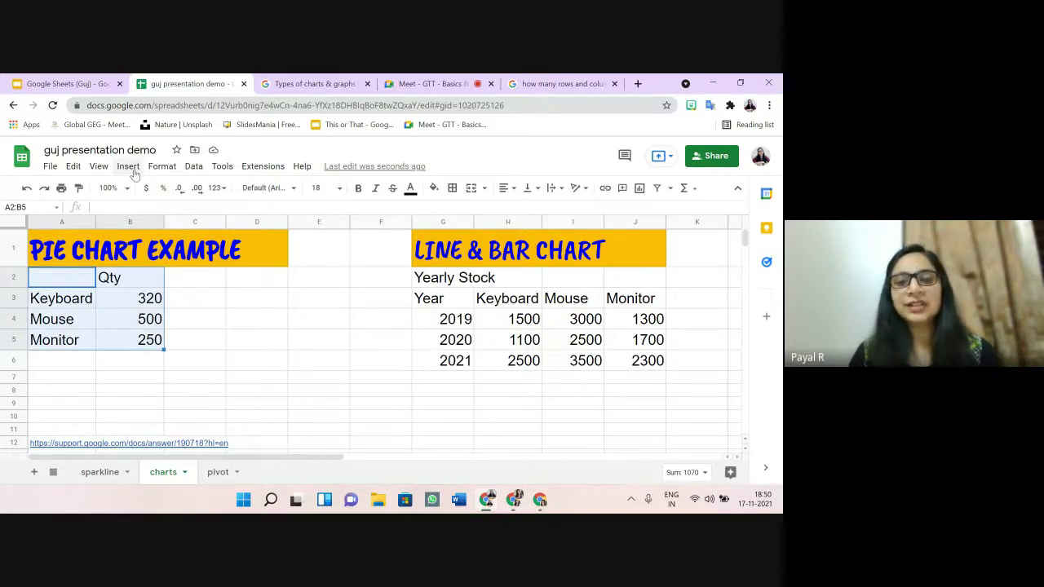
{"action": "left_click", "coordinate": [640, 188]}
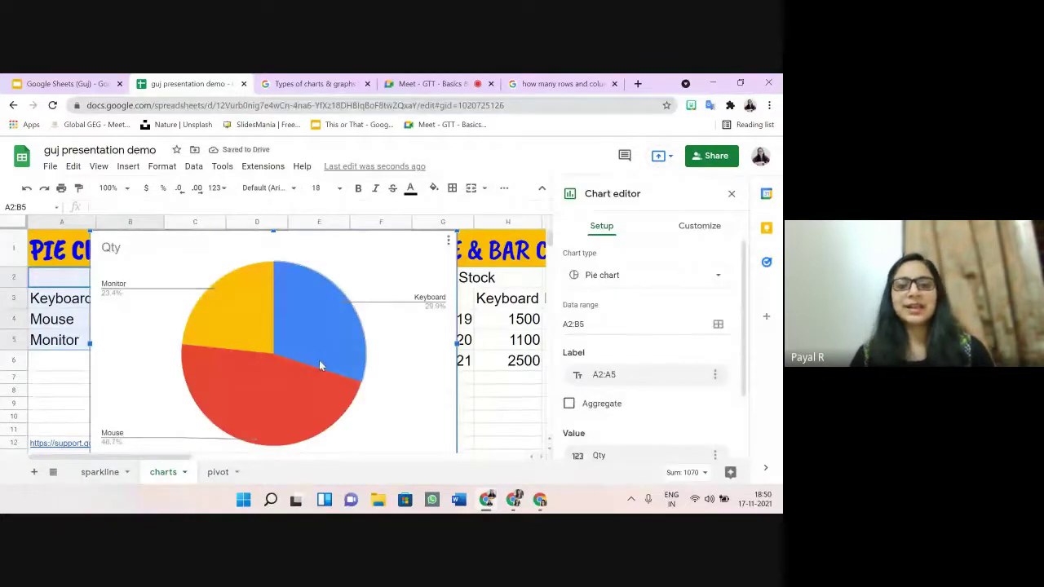
{"action": "left_click_drag", "start_coordinate": [393, 231], "coordinate": [389, 232]}
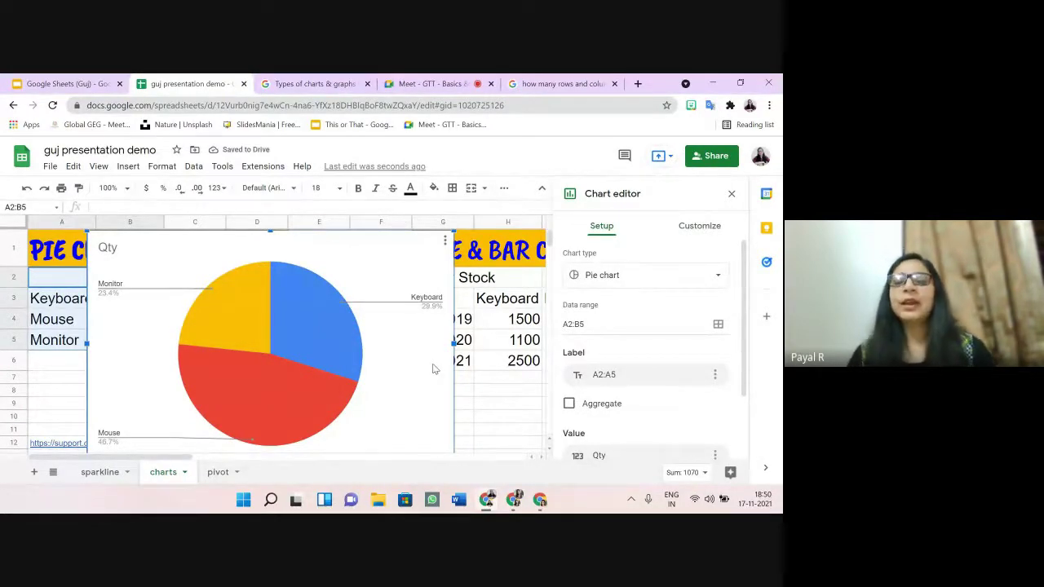
Step: Open the pie chart's customization and select the Mouse slice under Pie slice settings
{"action": "left_click", "coordinate": [697, 232]}
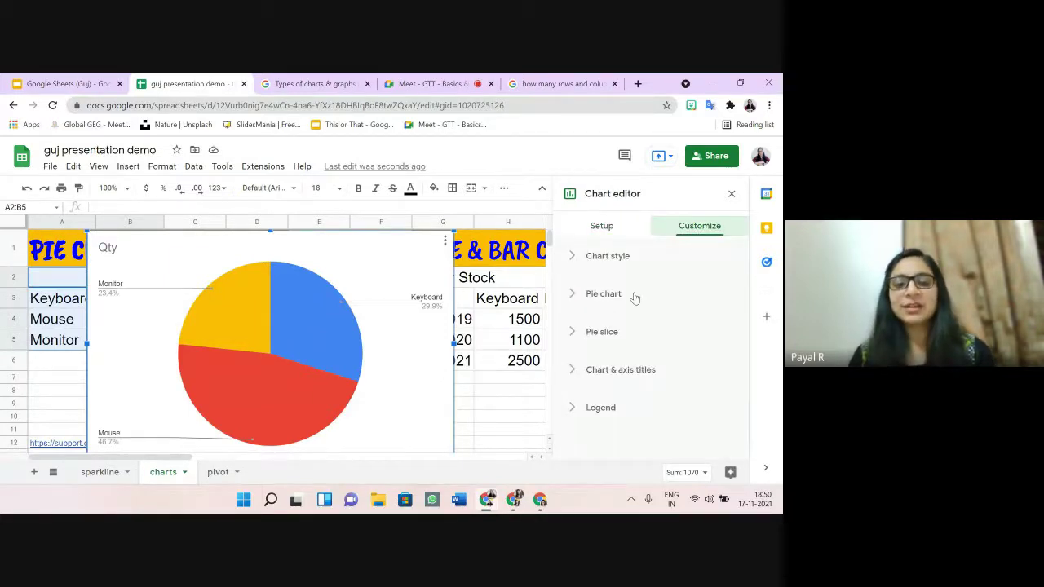
{"action": "left_click", "coordinate": [608, 332]}
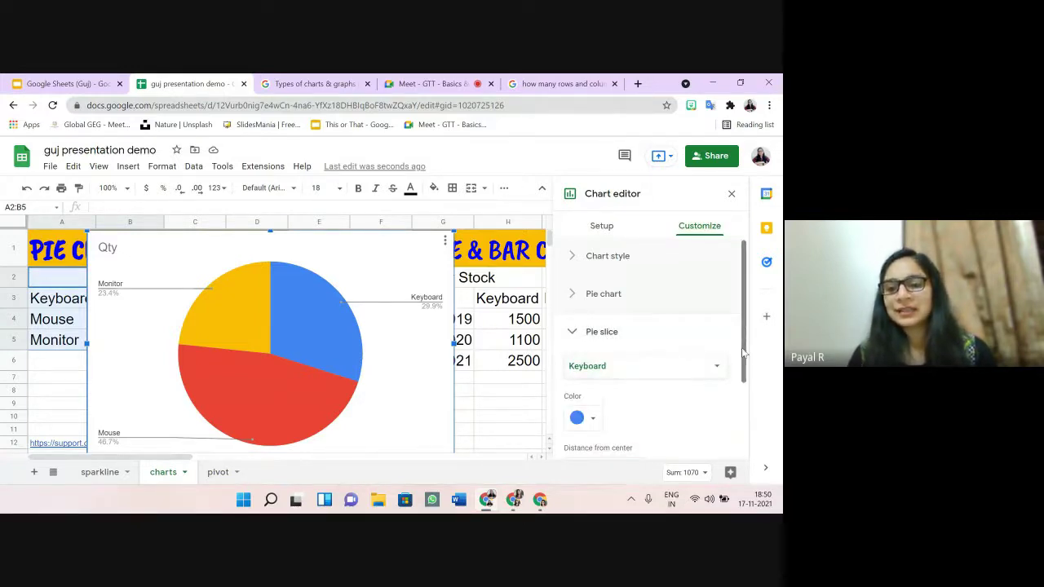
{"action": "scroll", "coordinate": [742, 352], "scroll_direction": "down", "scroll_amount": 2}
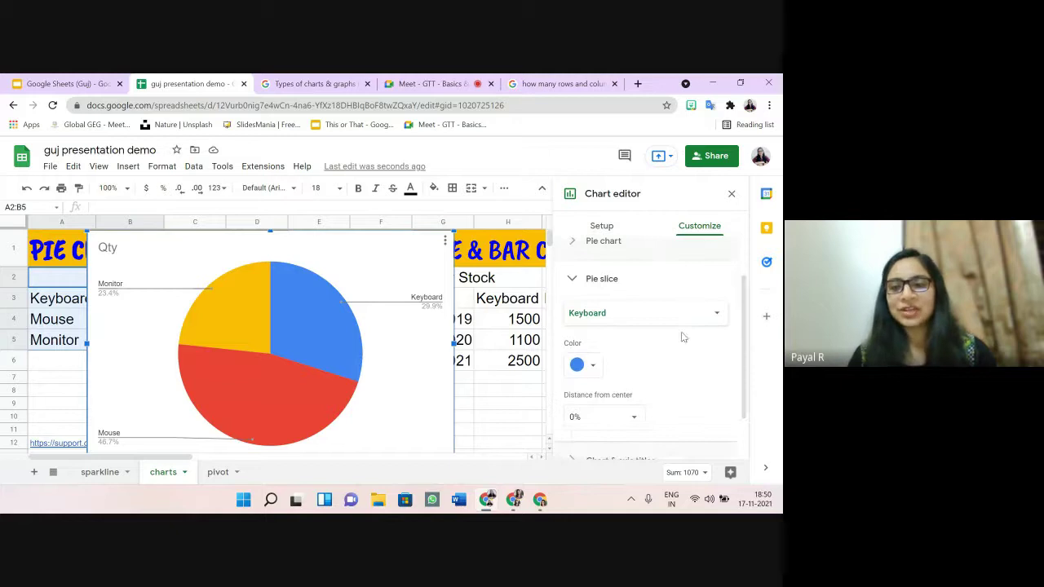
{"action": "left_click", "coordinate": [705, 322]}
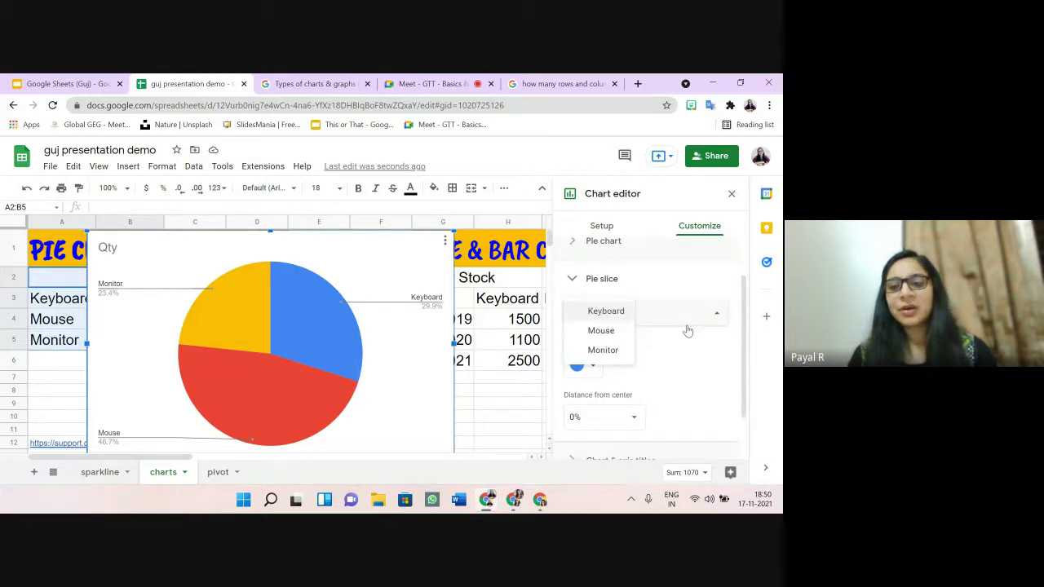
{"action": "left_click", "coordinate": [618, 335]}
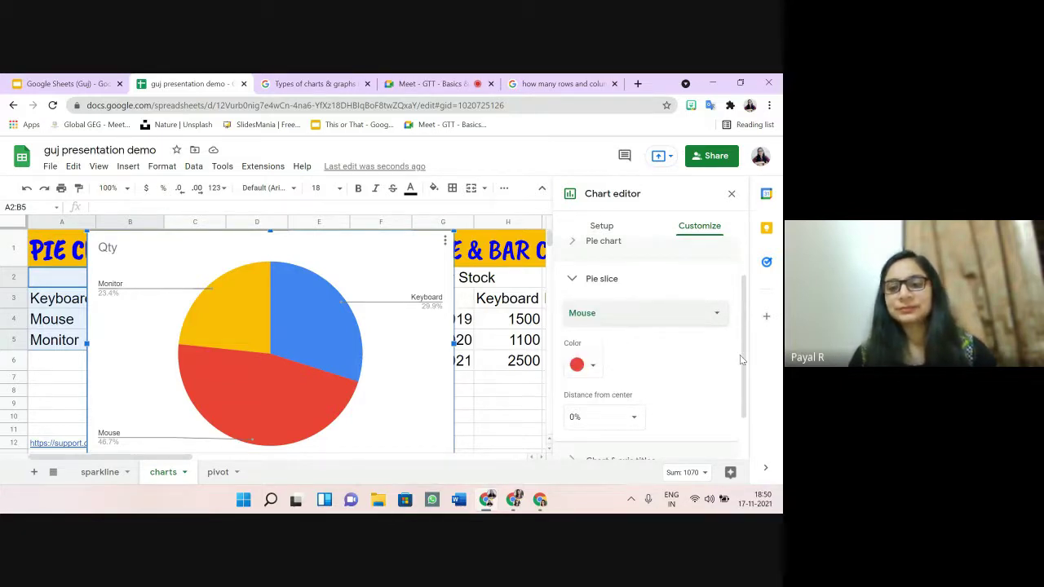
{"action": "scroll", "coordinate": [741, 367], "scroll_direction": "down", "scroll_amount": 2}
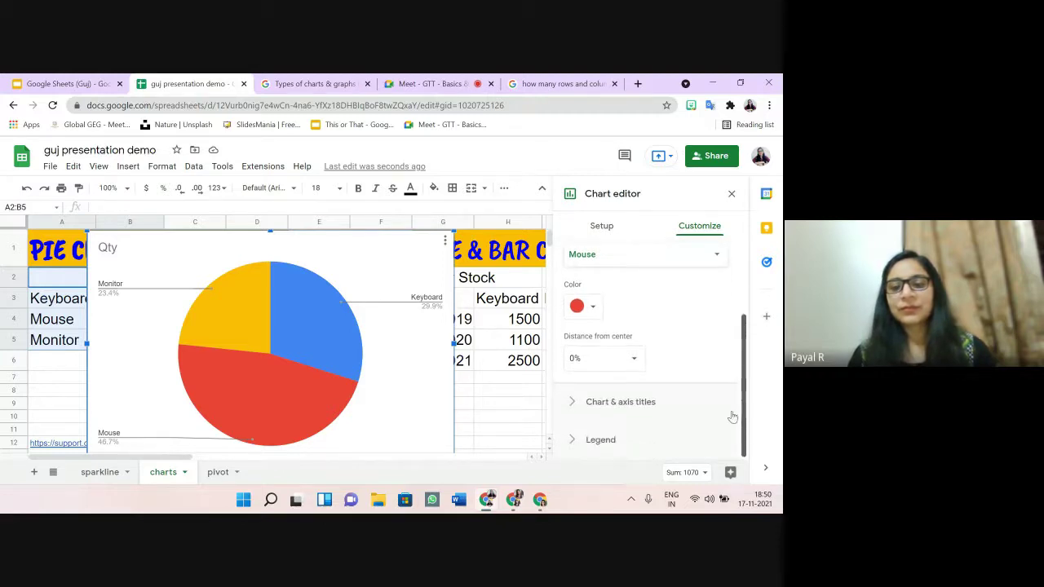
Step: Change the pie chart title from 'Qty' to 'yearly information'
{"action": "left_click", "coordinate": [730, 412]}
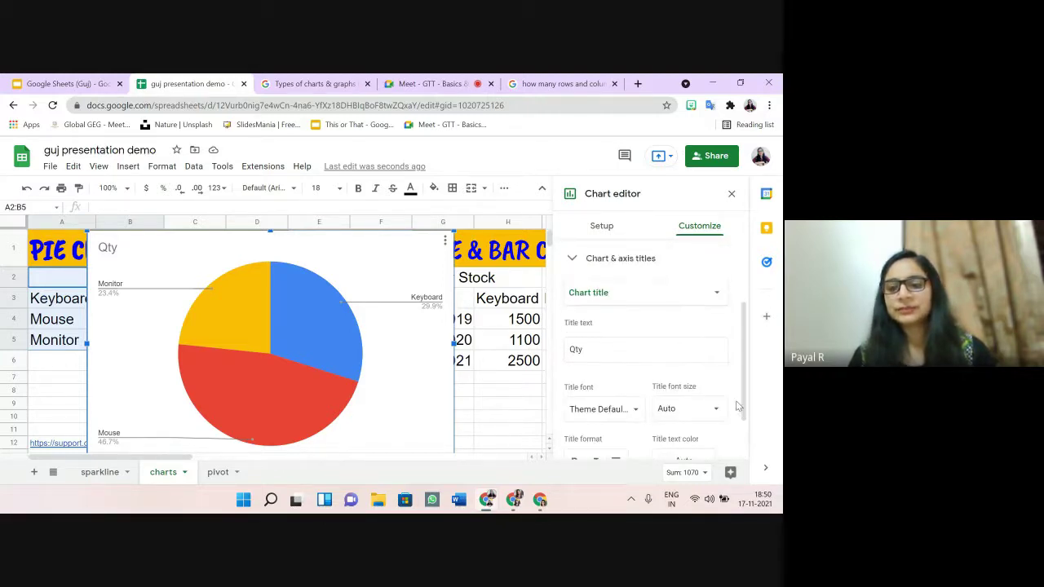
{"action": "left_click", "coordinate": [636, 349]}
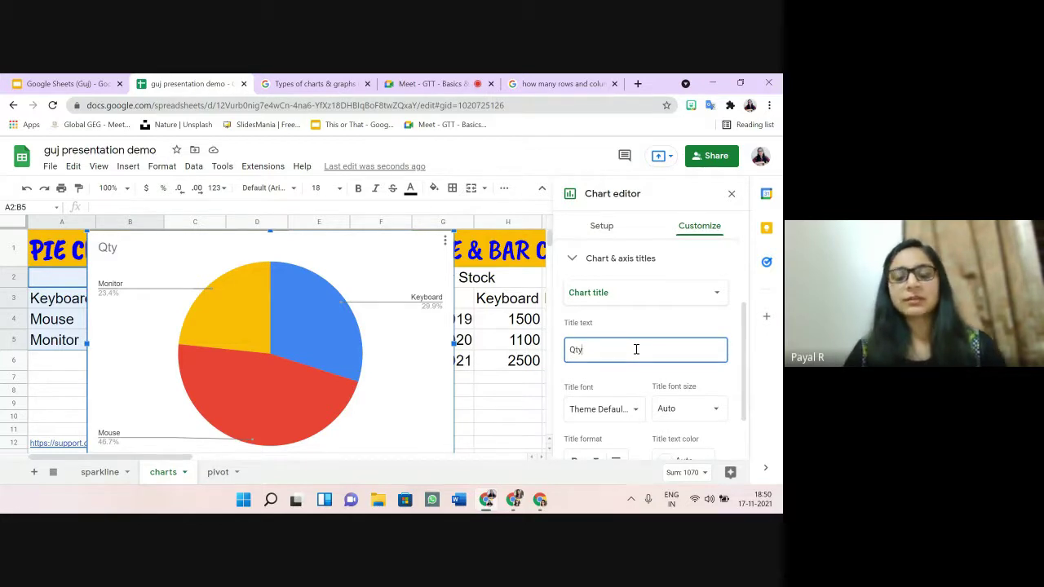
{"action": "key", "text": "BackSpace"}
{"action": "key", "text": "BackSpace"}
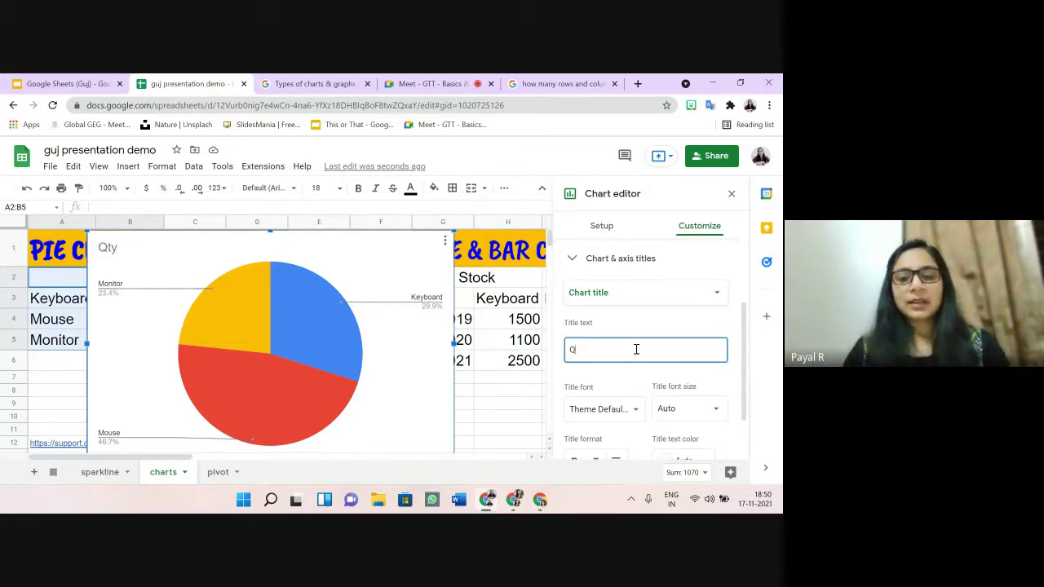
{"action": "key", "text": "BackSpace"}
{"action": "type", "text": "year"}
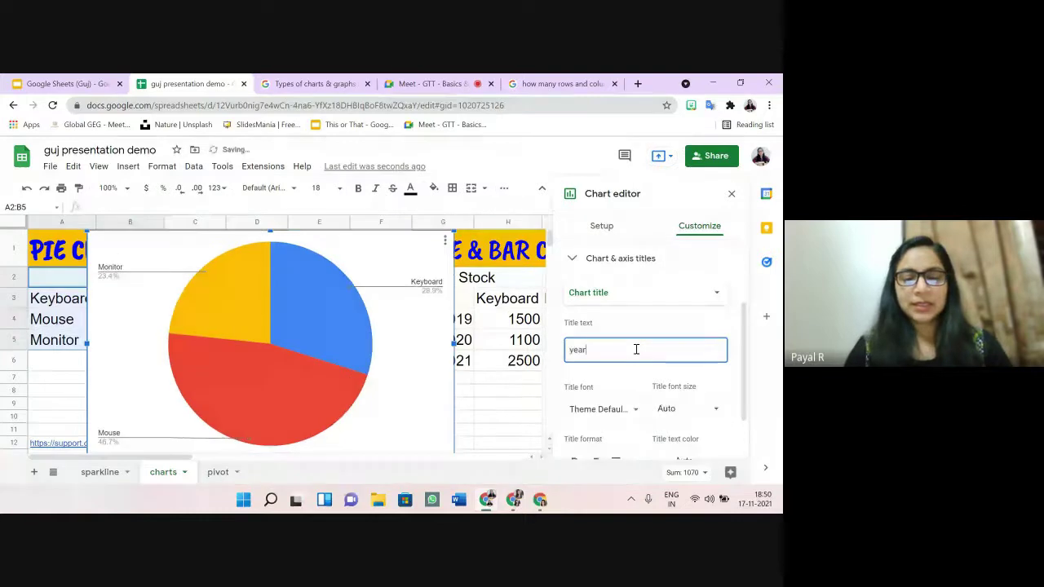
{"action": "type", "text": "ly "}
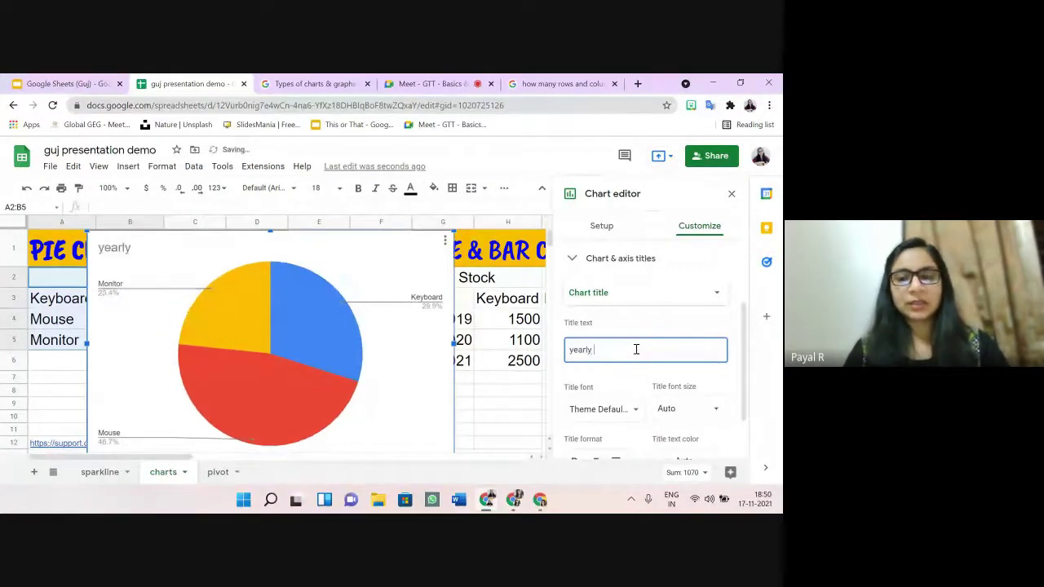
{"action": "type", "text": "inf"}
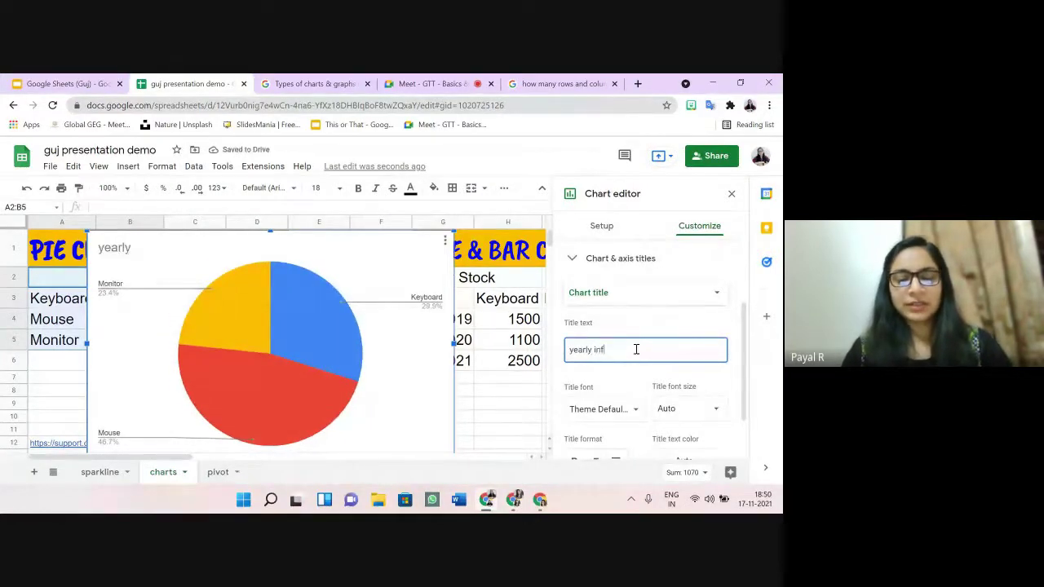
{"action": "type", "text": "ormat"}
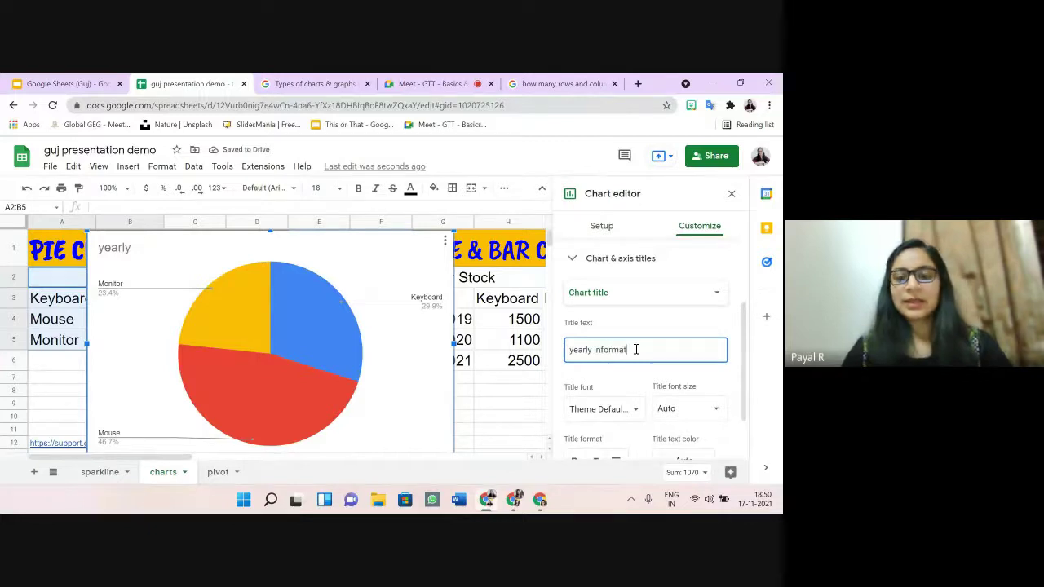
{"action": "type", "text": "ion"}
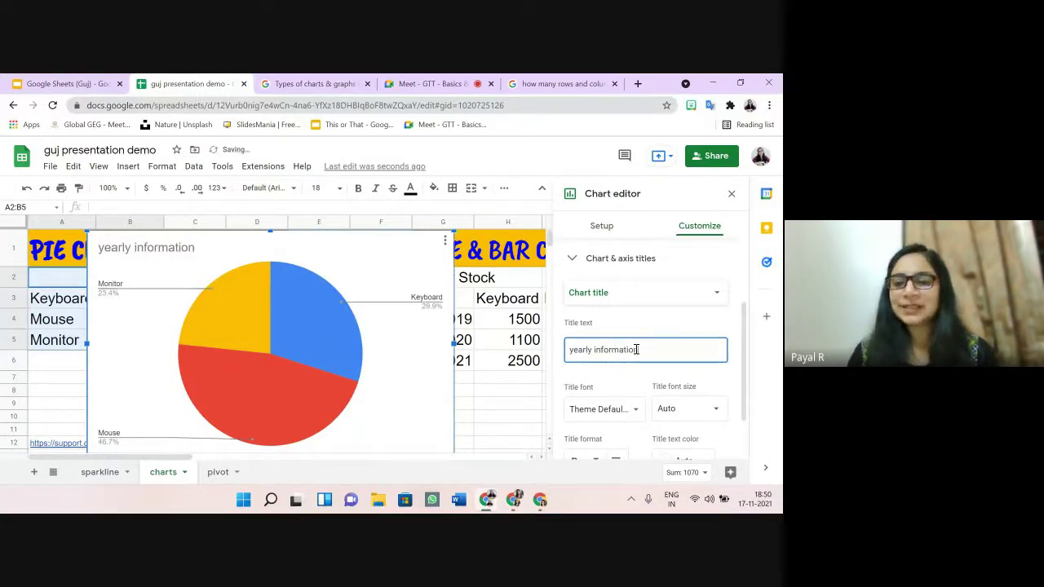
Step: Review the pie chart styling options, then delete the pie chart
{"action": "left_click_drag", "start_coordinate": [745, 381], "coordinate": [742, 292]}
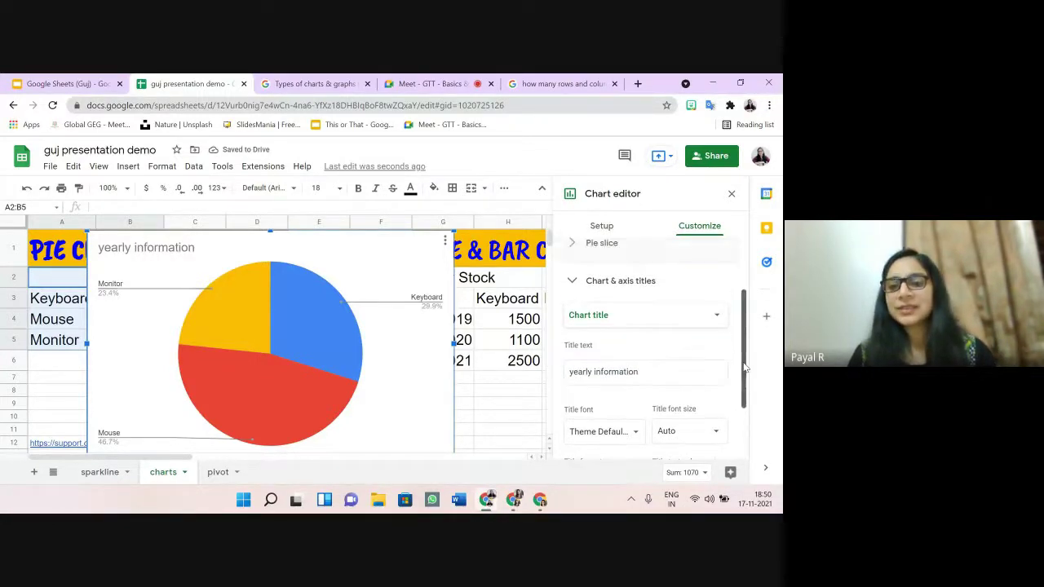
{"action": "left_click", "coordinate": [652, 294]}
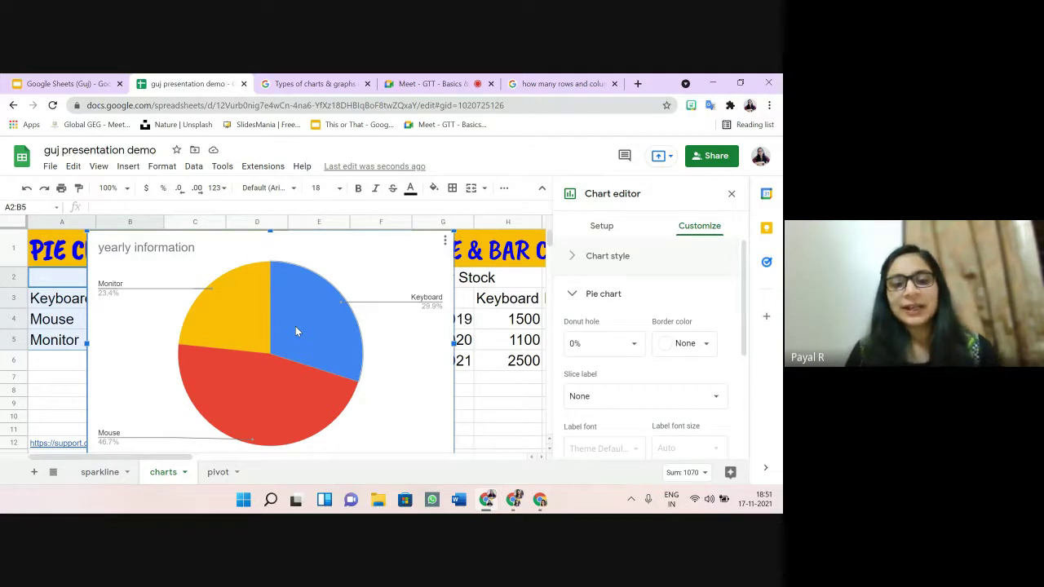
{"action": "left_click", "coordinate": [445, 242]}
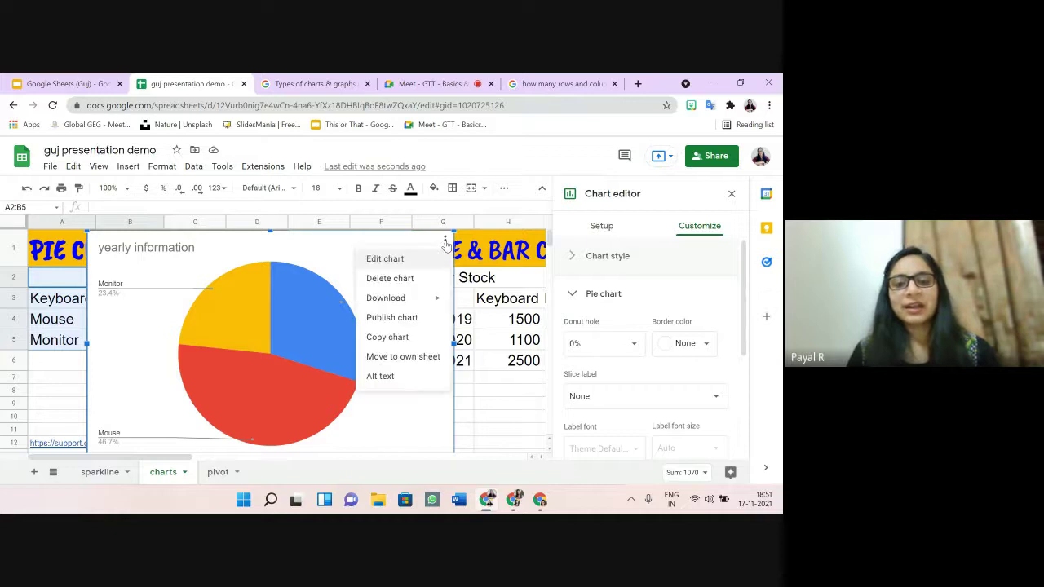
{"action": "left_click", "coordinate": [429, 281]}
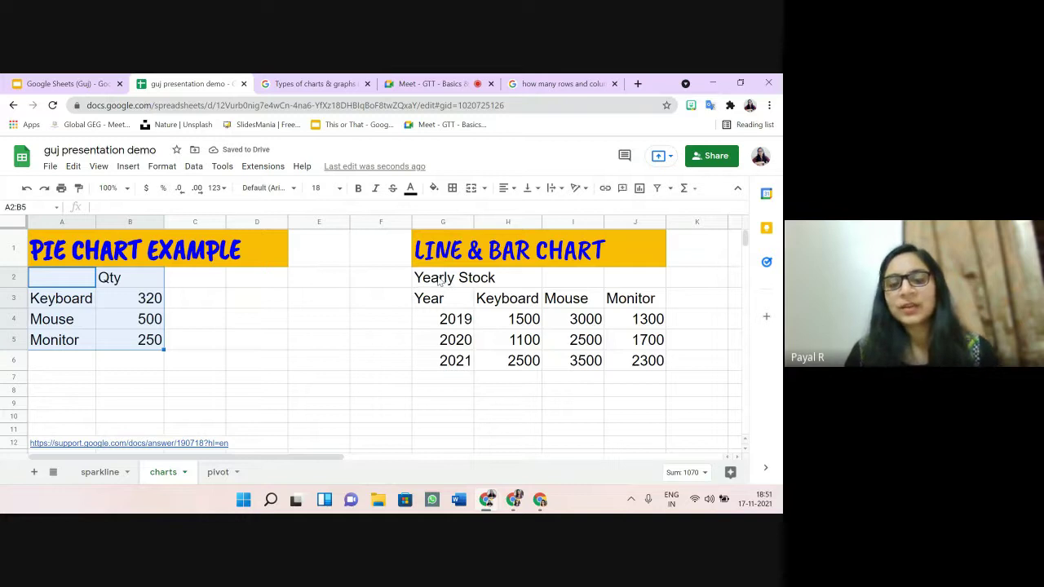
Step: Insert a chart from the Yearly Stock table G2:J6 and make it a combo chart
{"action": "left_click_drag", "start_coordinate": [441, 282], "coordinate": [646, 369]}
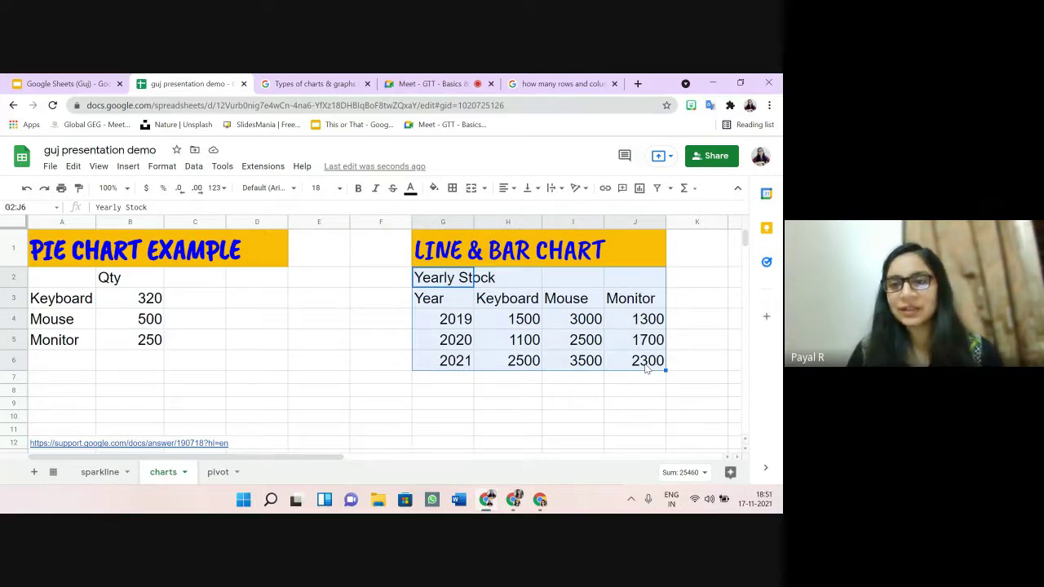
{"action": "left_click", "coordinate": [640, 189]}
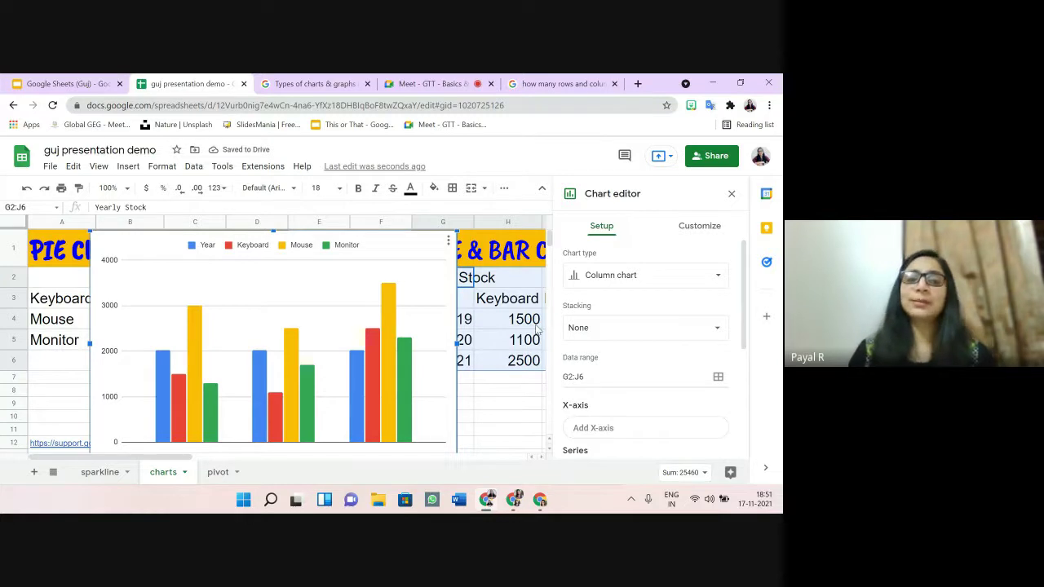
{"action": "left_click", "coordinate": [652, 272]}
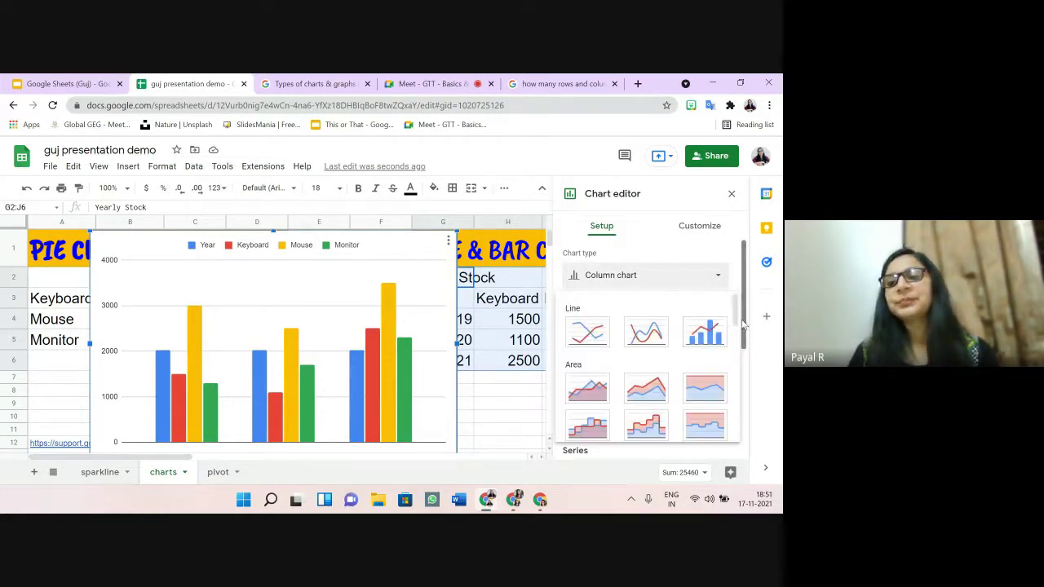
{"action": "left_click_drag", "start_coordinate": [740, 322], "coordinate": [744, 335]}
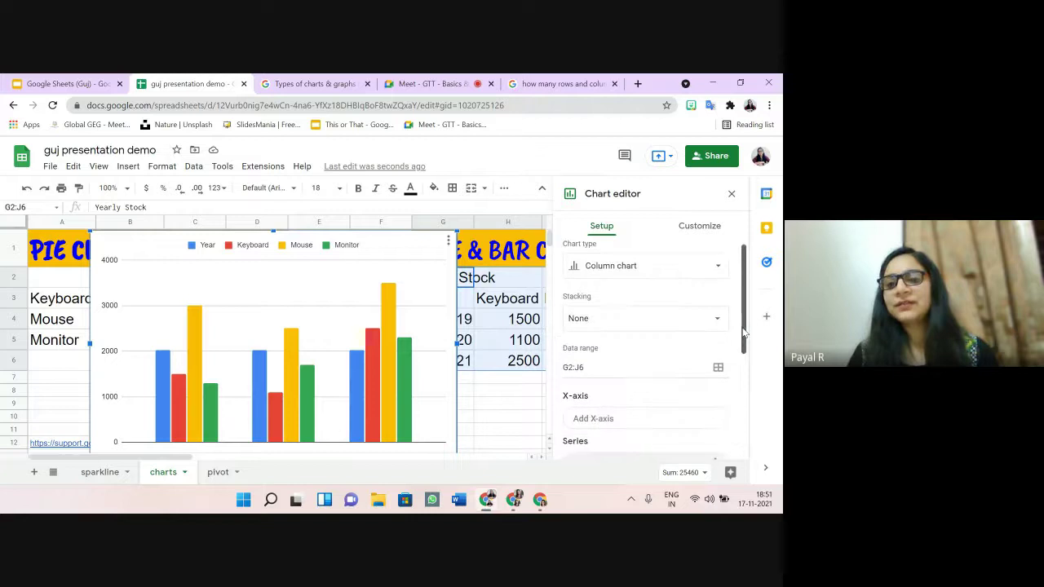
{"action": "left_click", "coordinate": [717, 258]}
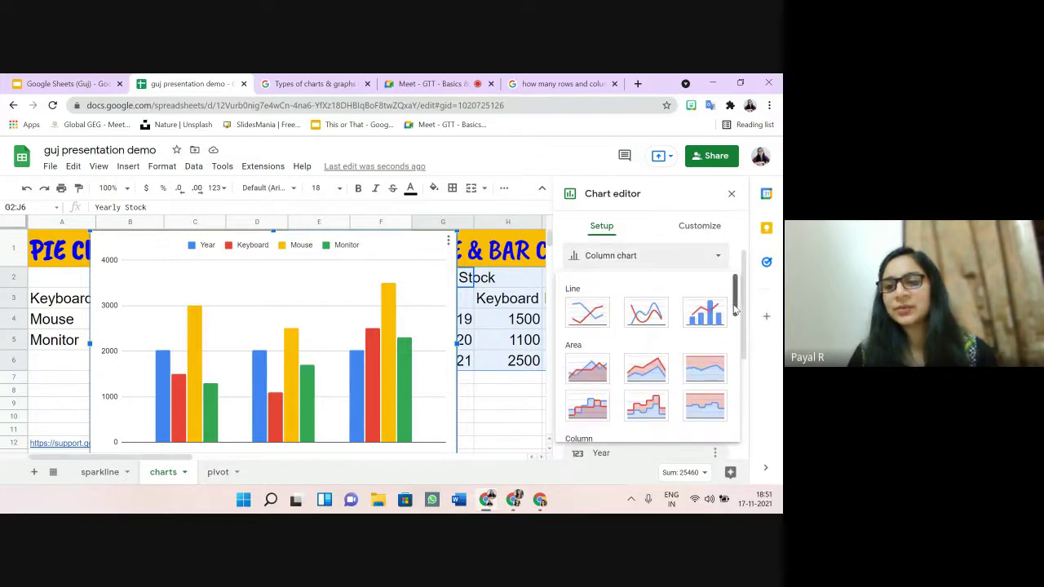
{"action": "scroll", "coordinate": [730, 302], "scroll_direction": "down", "scroll_amount": 1}
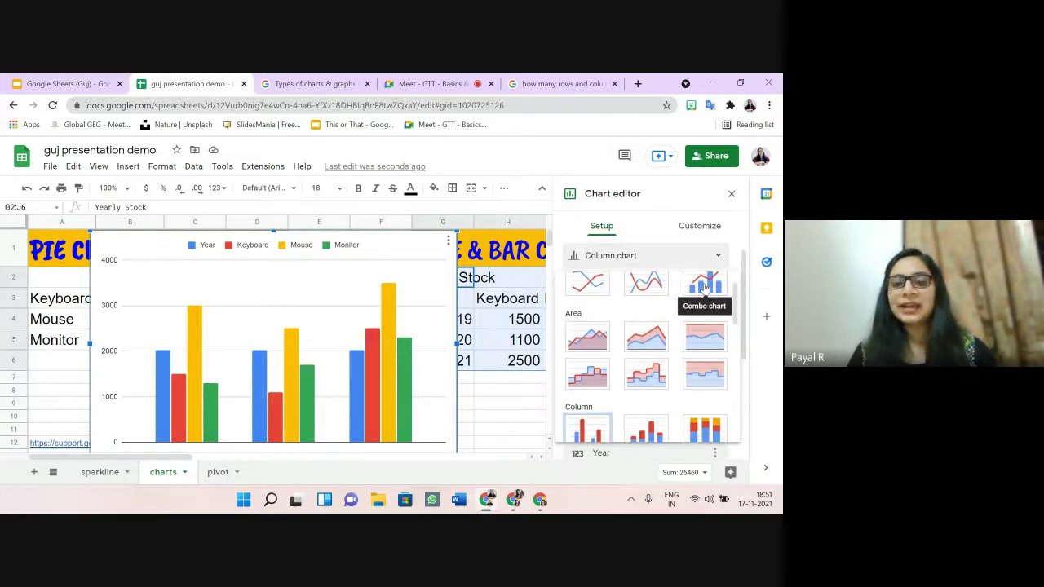
{"action": "left_click", "coordinate": [706, 285]}
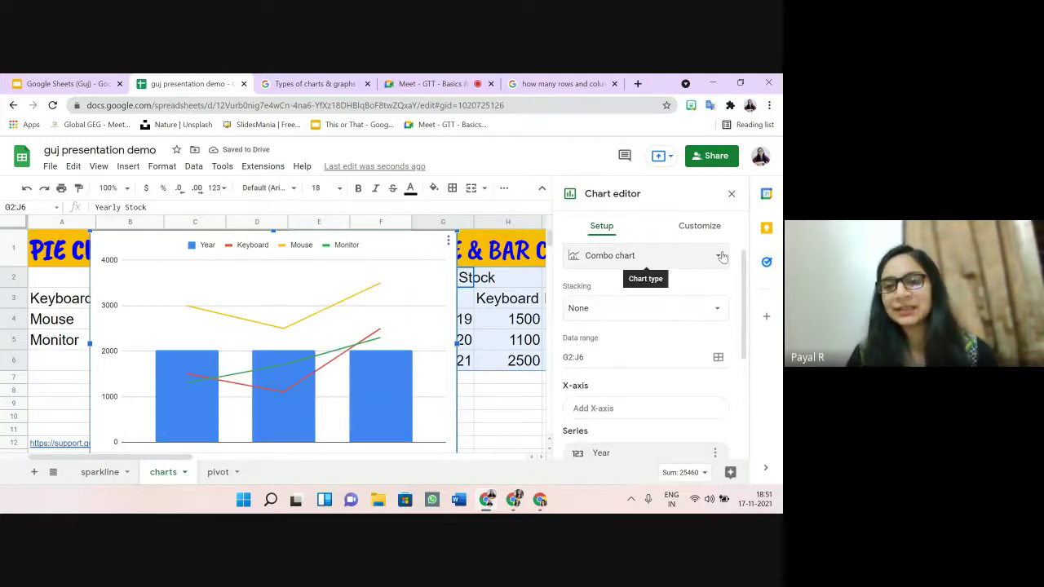
Step: Switch the chart to a stacked bar chart and close the Chart editor
{"action": "left_click", "coordinate": [718, 258]}
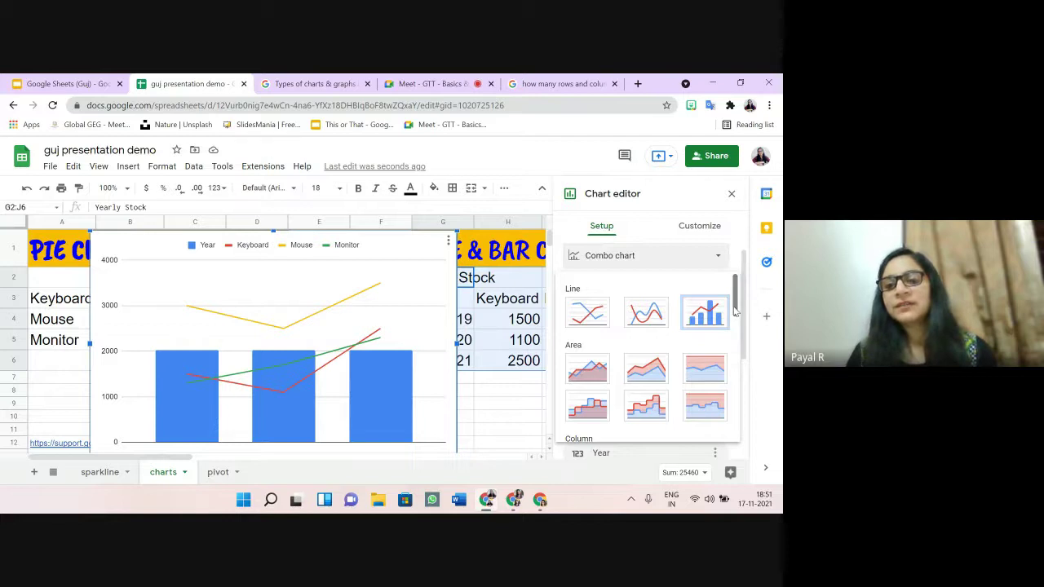
{"action": "left_click_drag", "start_coordinate": [734, 310], "coordinate": [733, 356]}
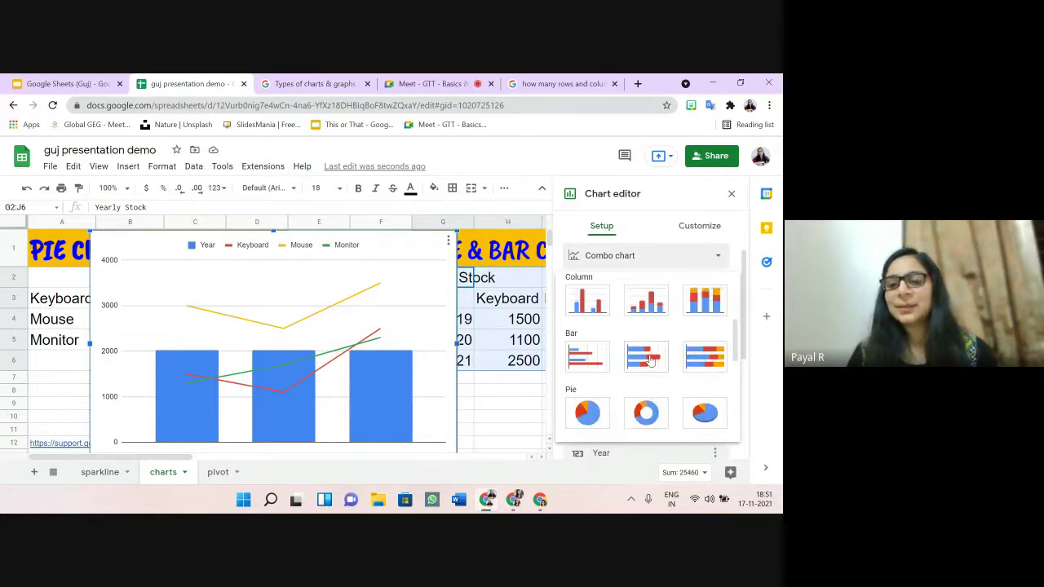
{"action": "left_click", "coordinate": [648, 359]}
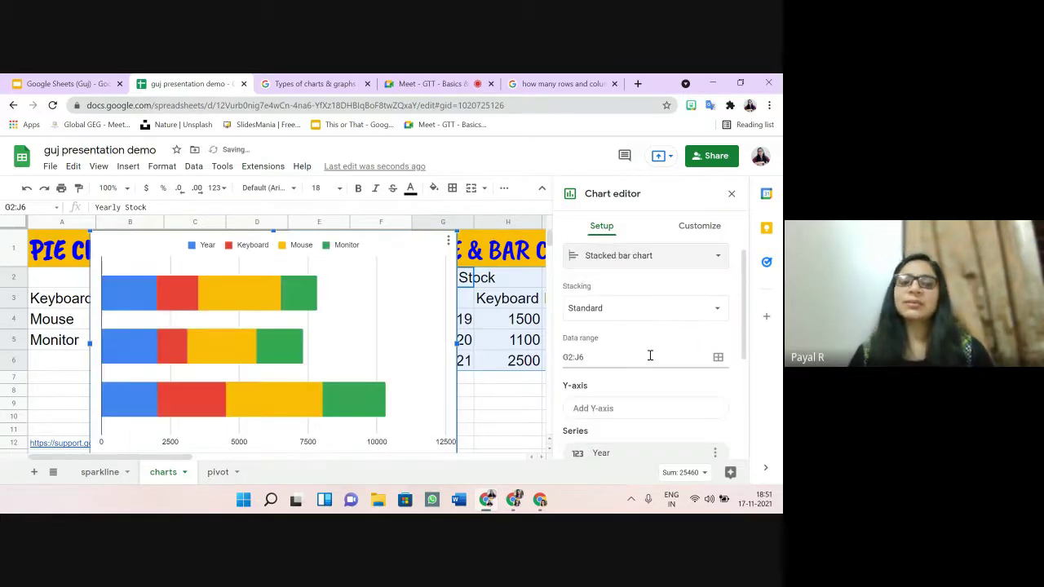
{"action": "left_click", "coordinate": [481, 405]}
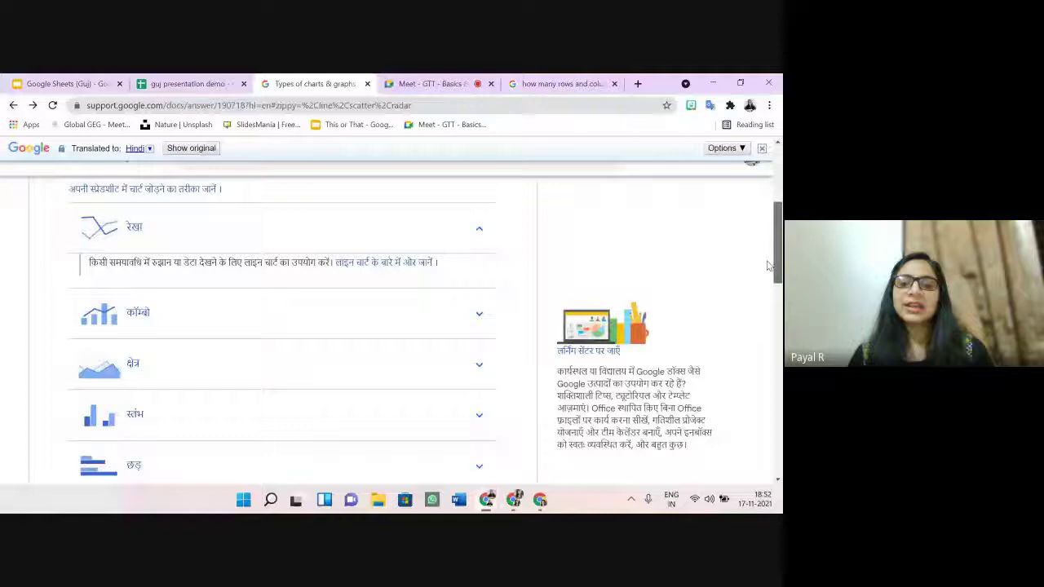
{"action": "scroll", "coordinate": [392, 318], "scroll_direction": "up", "scroll_amount": 5}
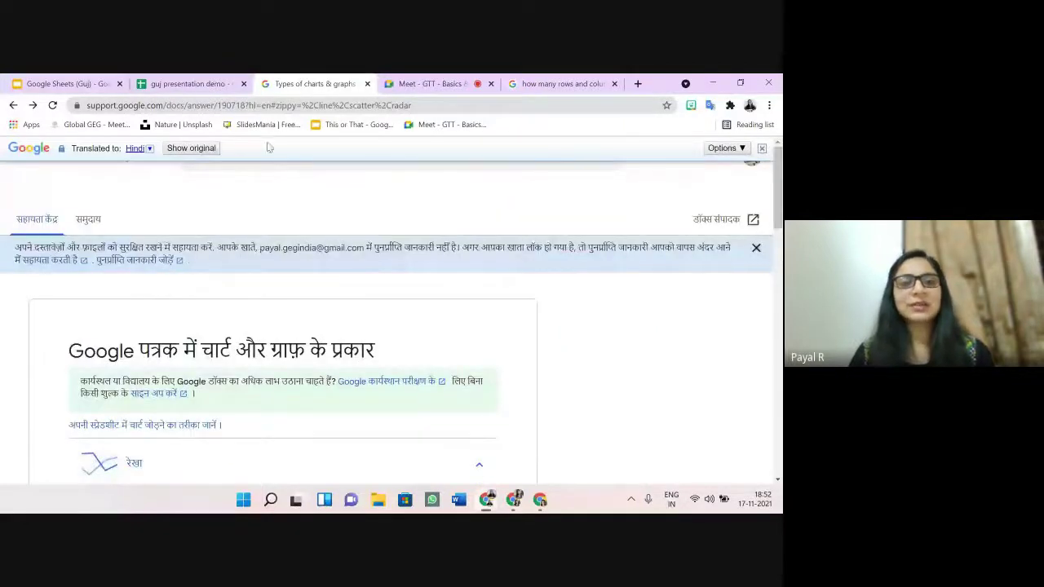
Step: Copy the help page URL, send it in the Meet in-call chat, and return to the workbook
{"action": "left_click", "coordinate": [413, 106]}
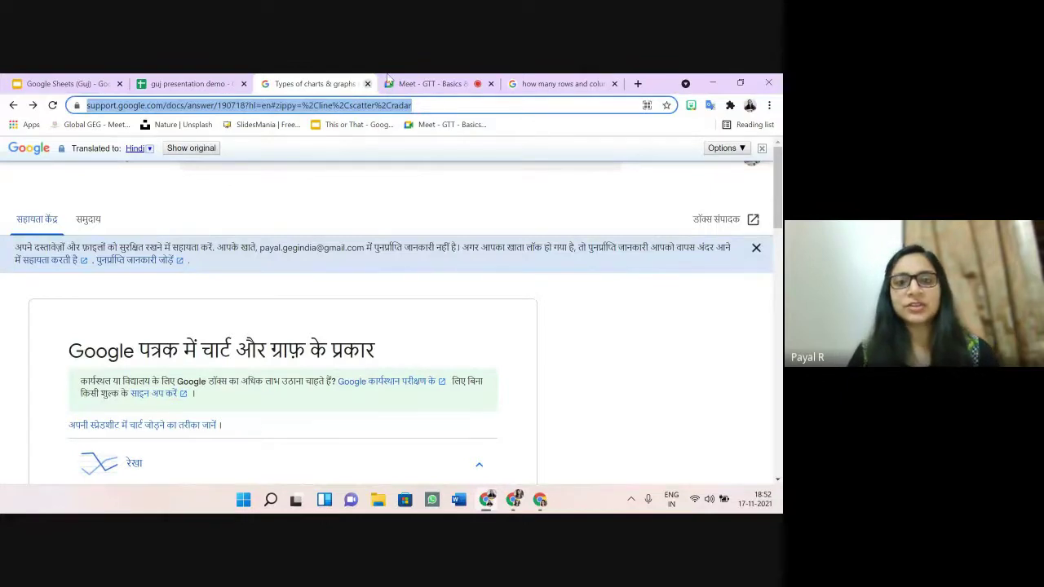
{"action": "left_click", "coordinate": [392, 81]}
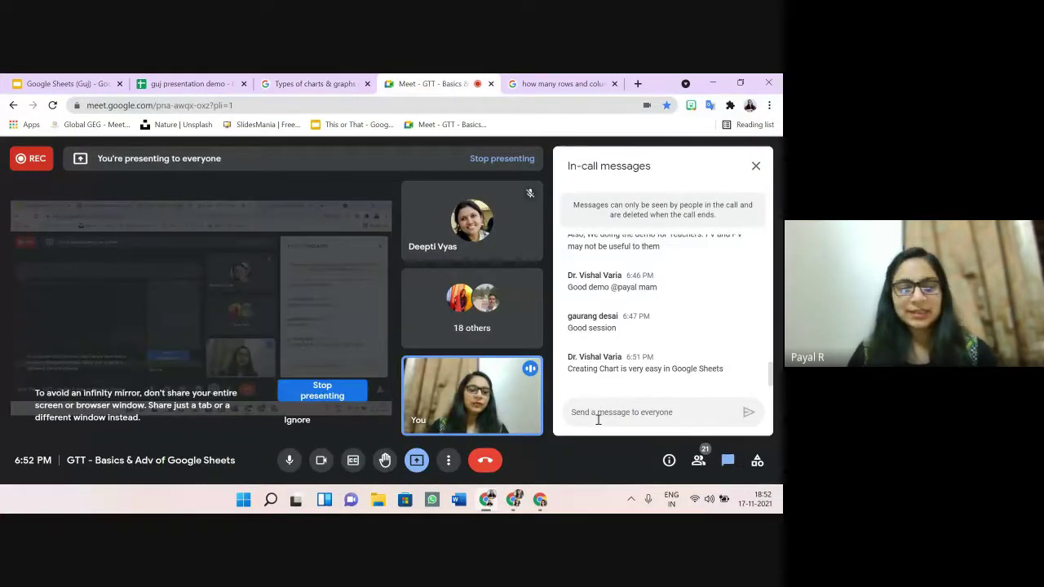
{"action": "left_click", "coordinate": [598, 414]}
{"action": "type", "text": "https://support.google.com/docs/answer/190718?hl=en#zippy=%2Cline%2Cscatter%2Cradar"}
{"action": "key", "text": "Return"}
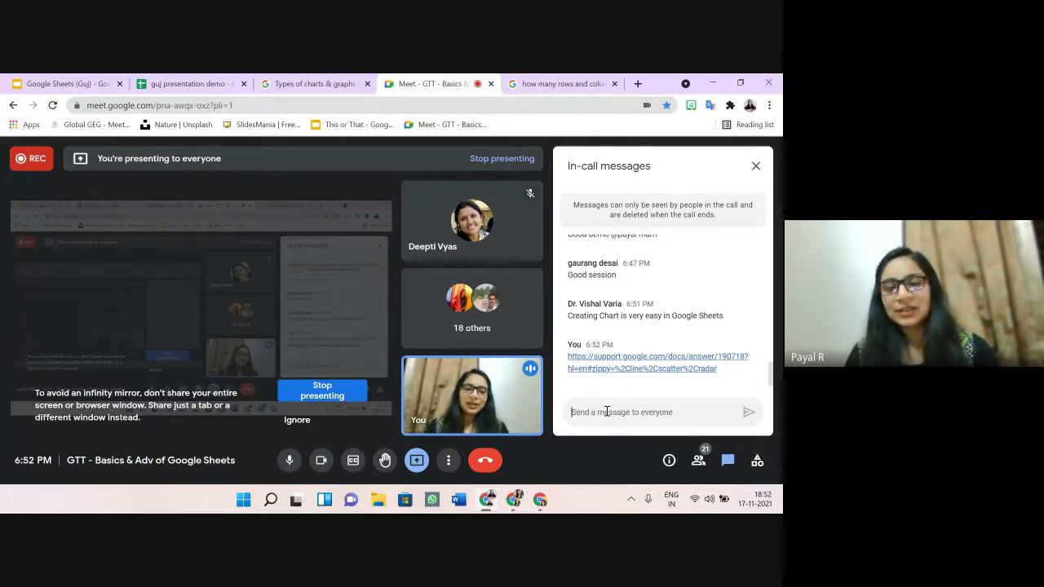
{"action": "left_click", "coordinate": [199, 87]}
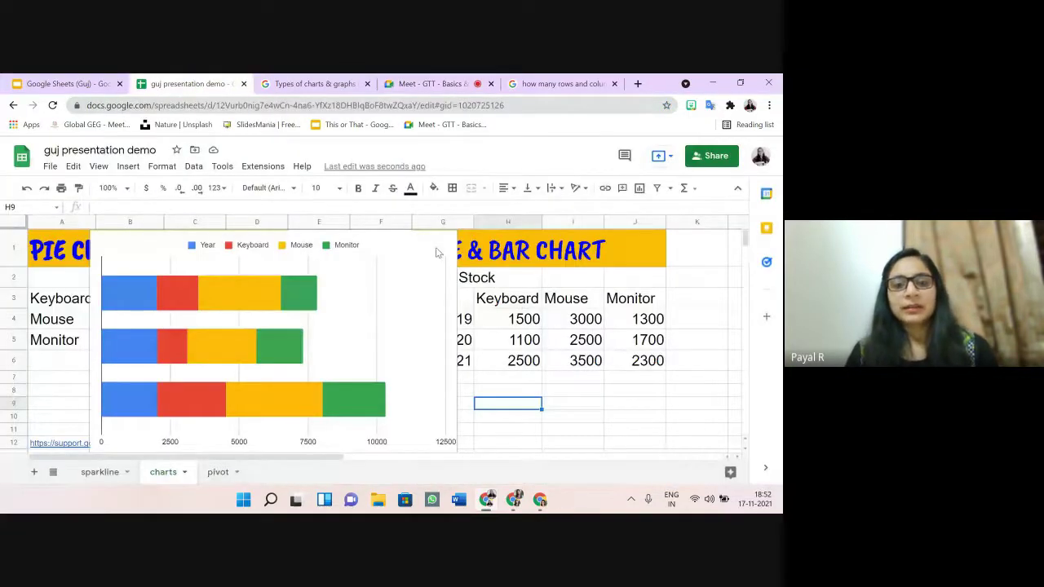
Step: Delete the stacked bar chart from the charts sheet
{"action": "left_click", "coordinate": [438, 253]}
{"action": "left_click", "coordinate": [448, 243]}
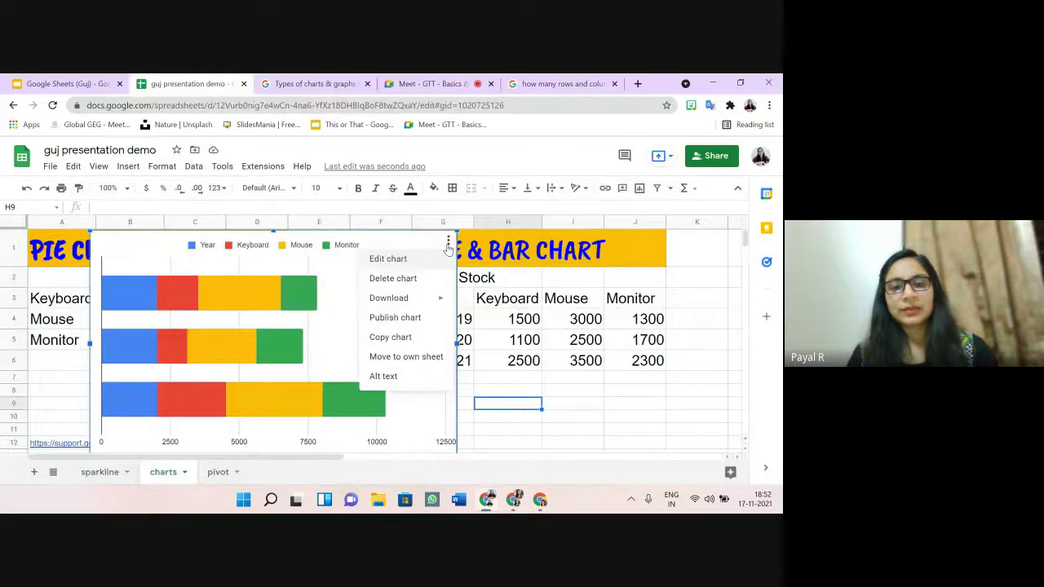
{"action": "left_click", "coordinate": [420, 279]}
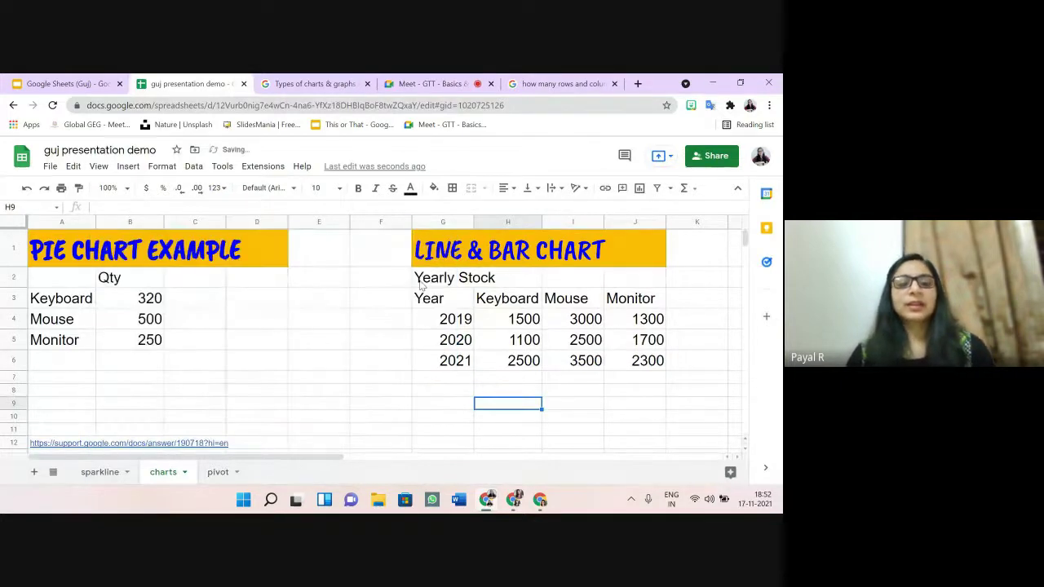
Step: Go to the pivot sheet with the client billing data
{"action": "left_click", "coordinate": [222, 476]}
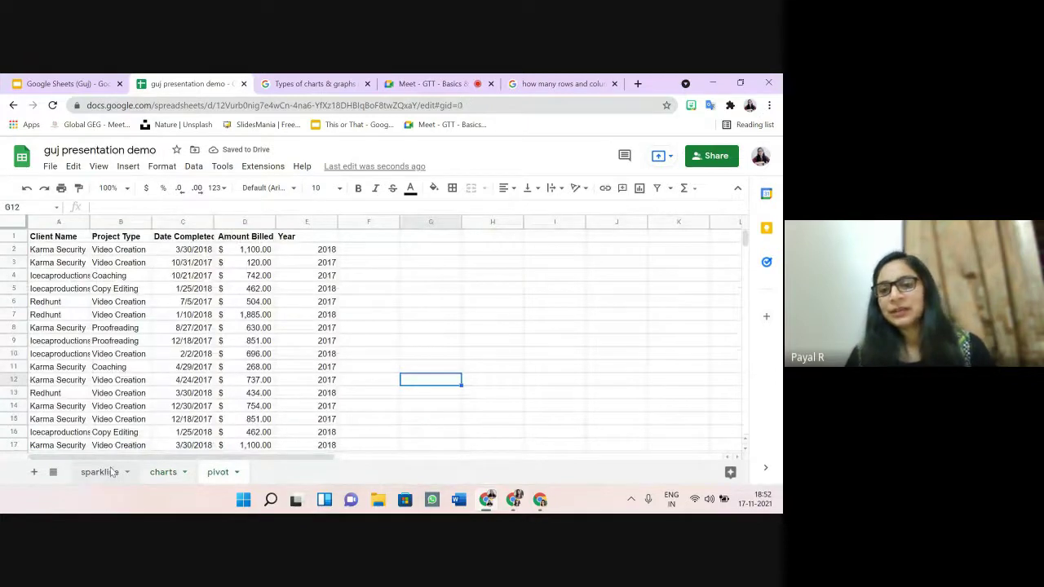
{"action": "left_click", "coordinate": [111, 472]}
{"action": "left_click", "coordinate": [220, 473]}
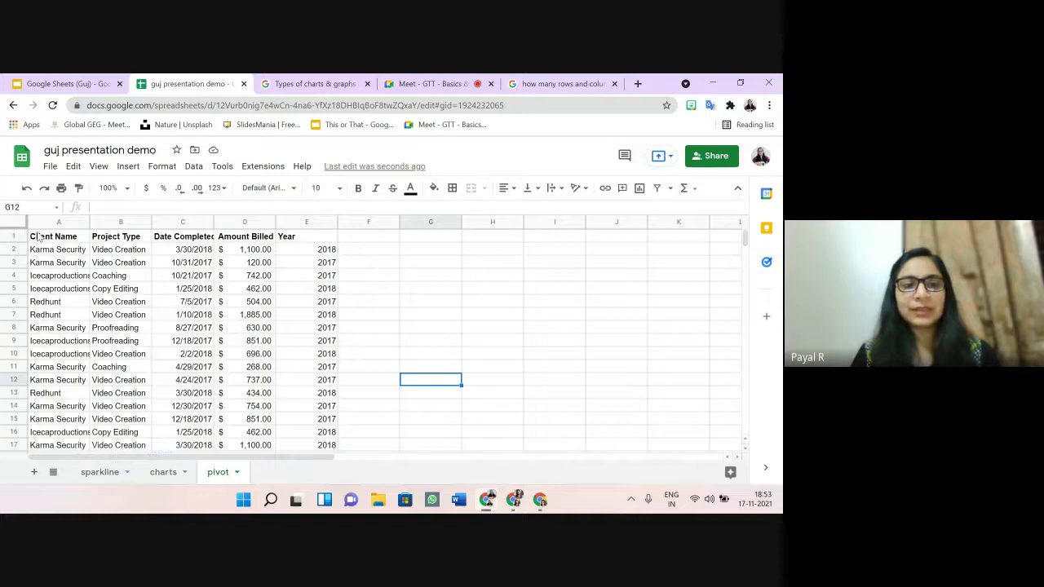
Step: Select pivot!A1:E20 and create a pivot table from it on a new sheet
{"action": "mouse_move", "coordinate": [33, 236]}
{"action": "left_mouse_down"}
{"action": "mouse_move", "coordinate": [168, 271]}
{"action": "mouse_move", "coordinate": [312, 433]}
{"action": "mouse_move", "coordinate": [317, 472]}
{"action": "left_mouse_up"}
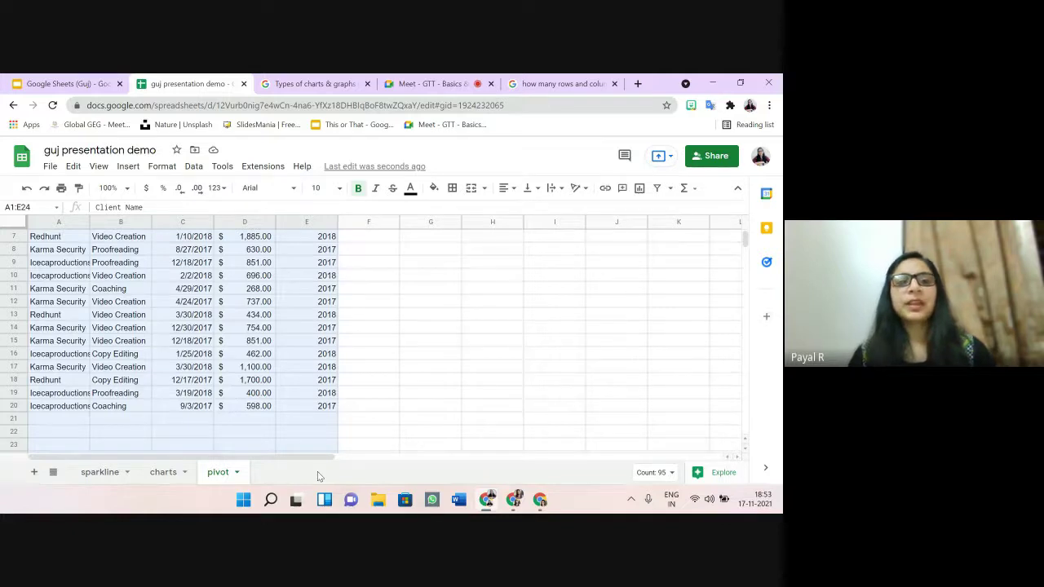
{"action": "left_click", "coordinate": [128, 166]}
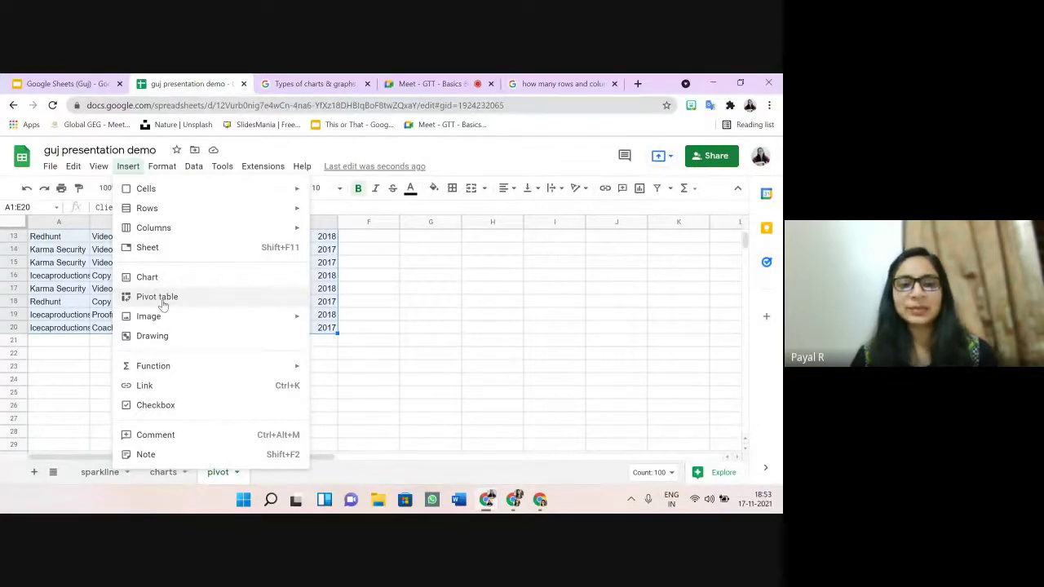
{"action": "left_click", "coordinate": [162, 301]}
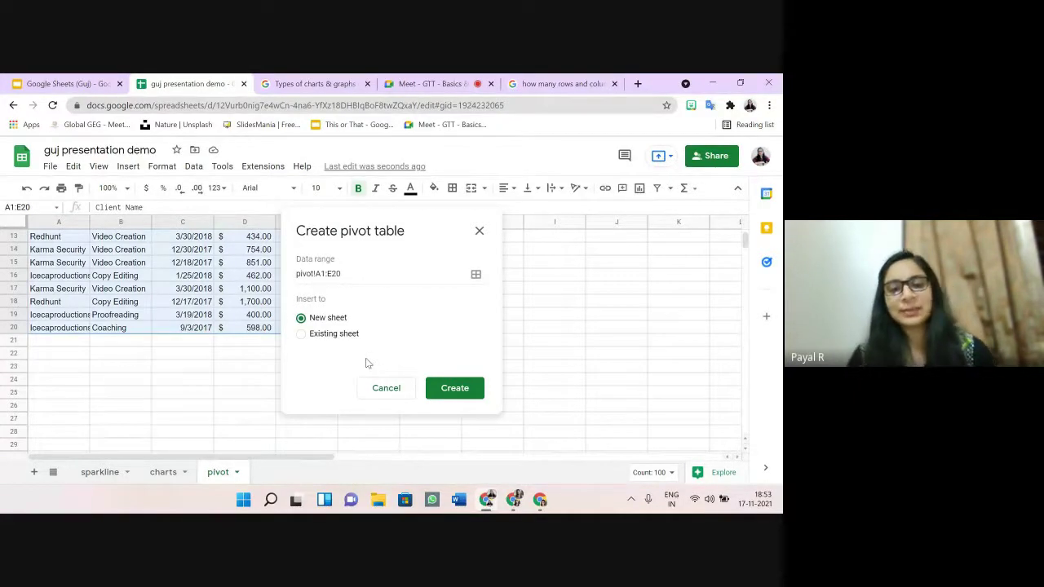
{"action": "left_click", "coordinate": [454, 389]}
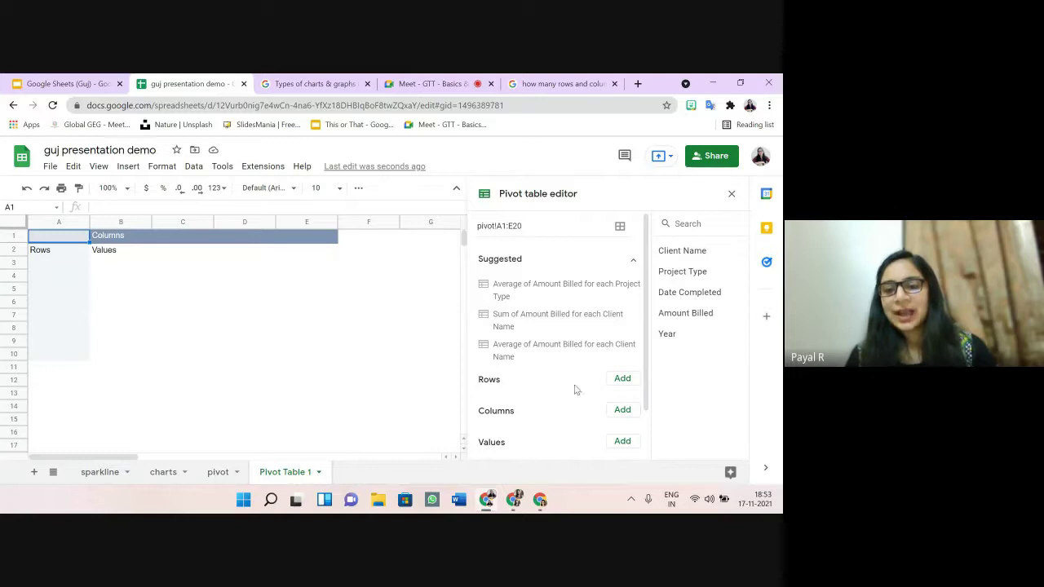
Step: Set Project Type as rows, Client Name and Year as columns, and SUM of Amount Billed as values
{"action": "left_click", "coordinate": [622, 381]}
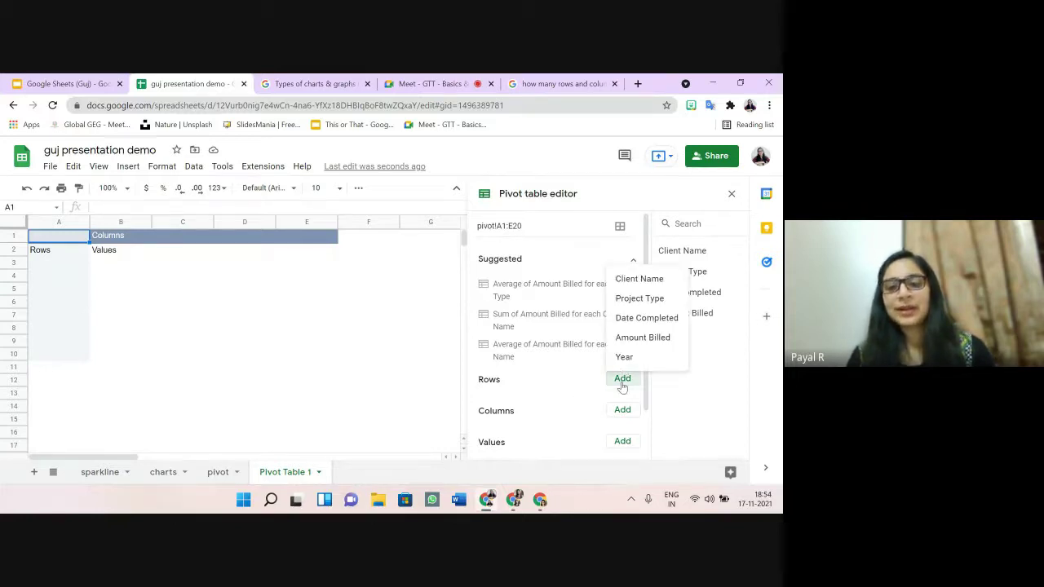
{"action": "left_click", "coordinate": [639, 299]}
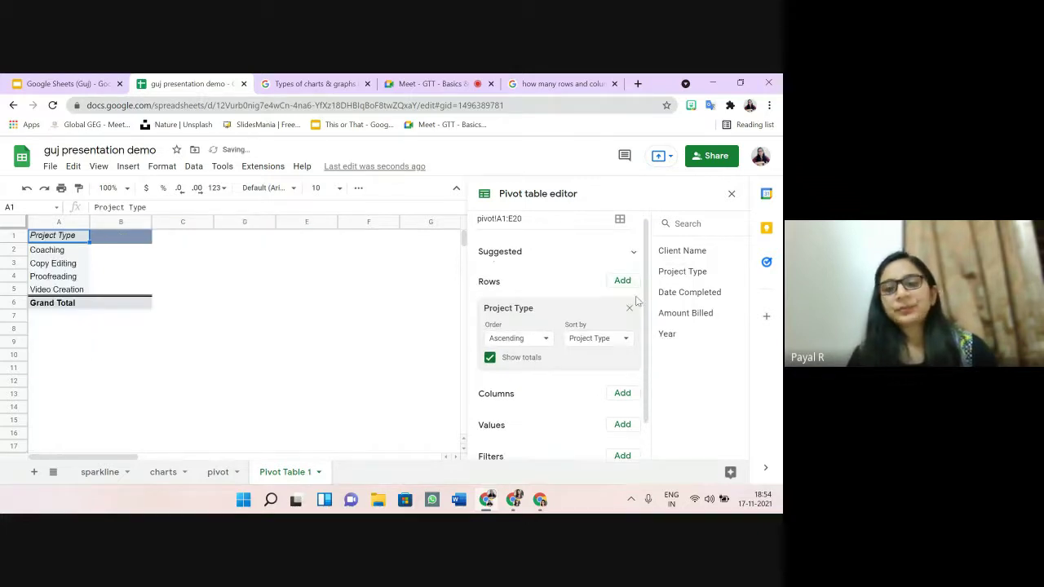
{"action": "left_click", "coordinate": [622, 393]}
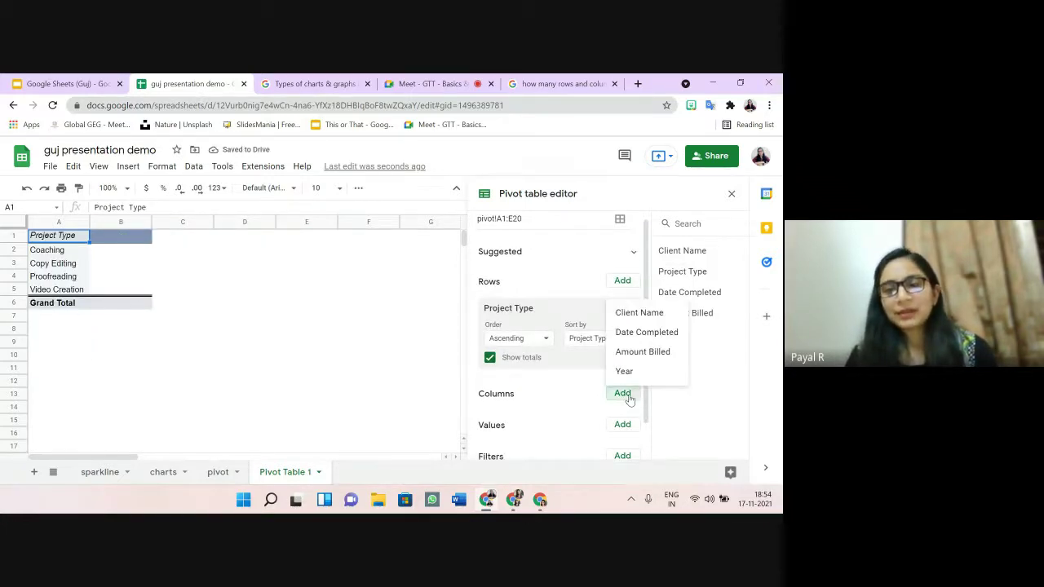
{"action": "left_click", "coordinate": [650, 315]}
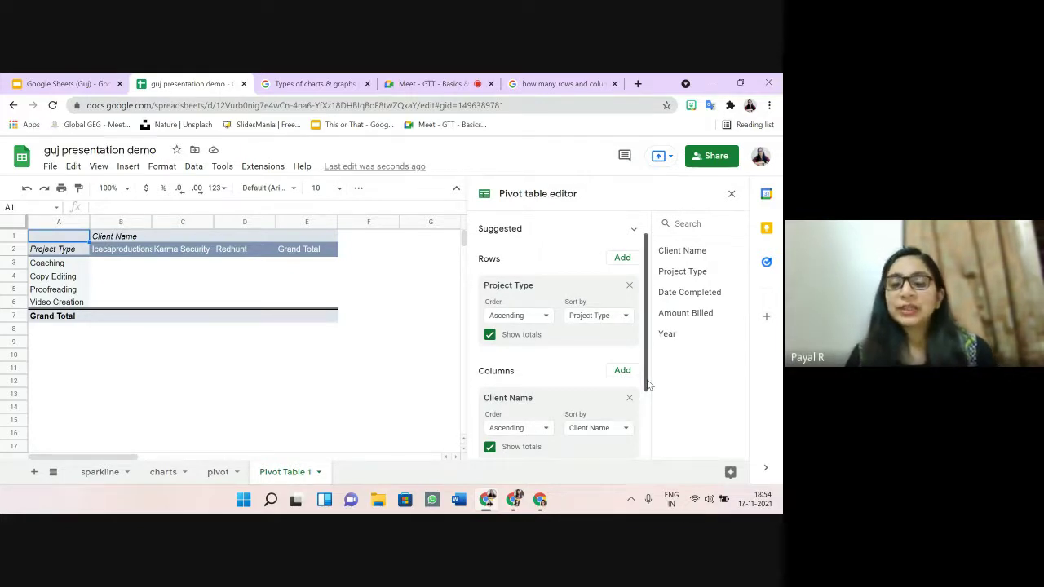
{"action": "scroll", "coordinate": [648, 384], "scroll_direction": "up", "scroll_amount": 1}
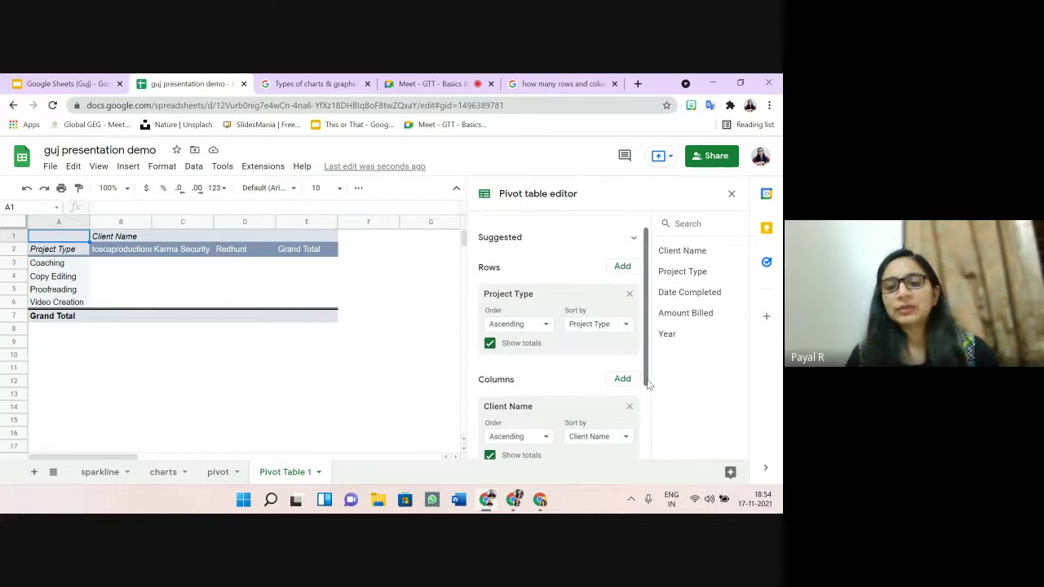
{"action": "left_click", "coordinate": [622, 380]}
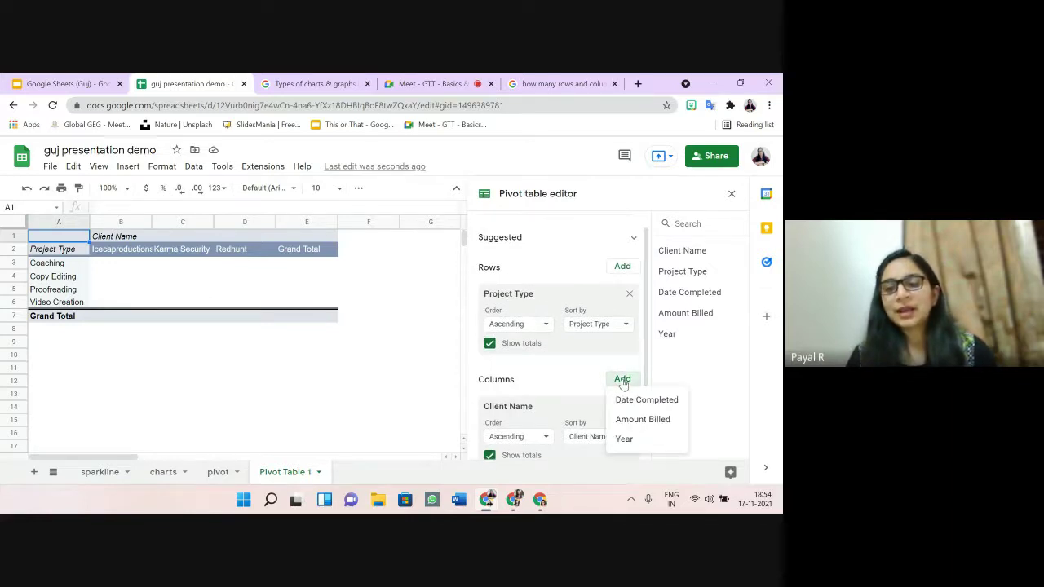
{"action": "left_click", "coordinate": [624, 439]}
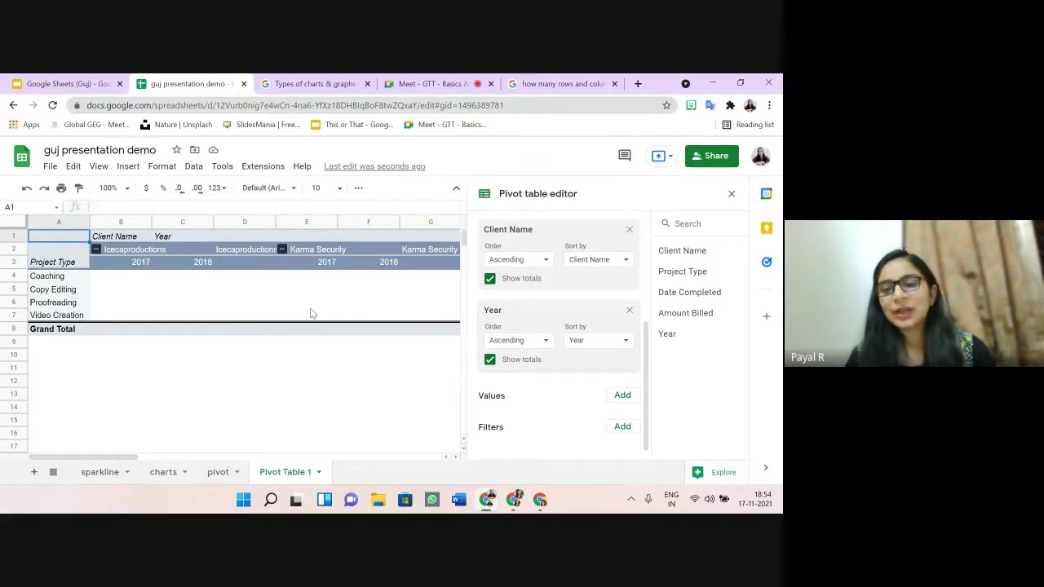
{"action": "left_click", "coordinate": [623, 395]}
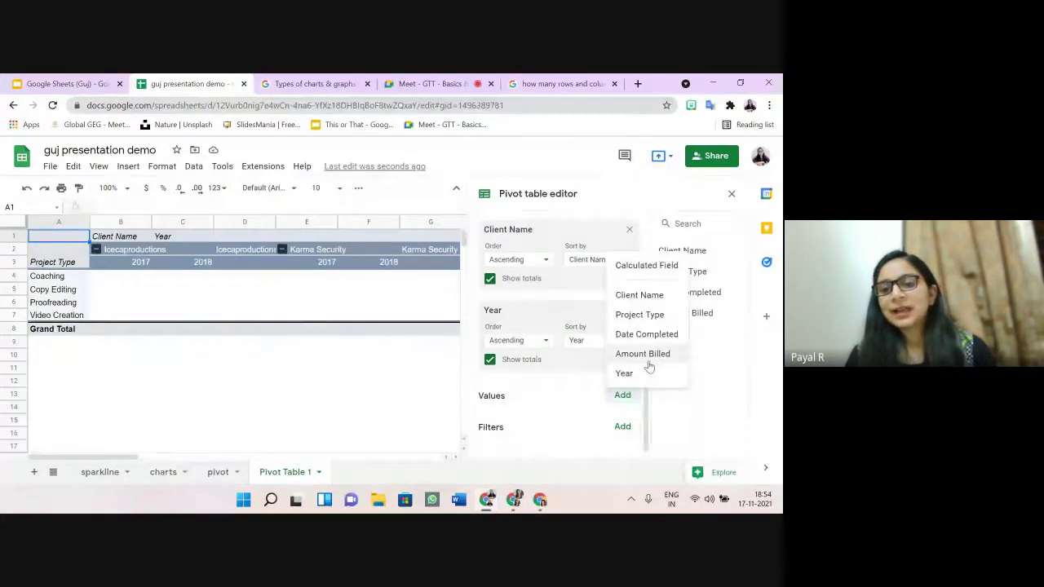
{"action": "left_click", "coordinate": [643, 356]}
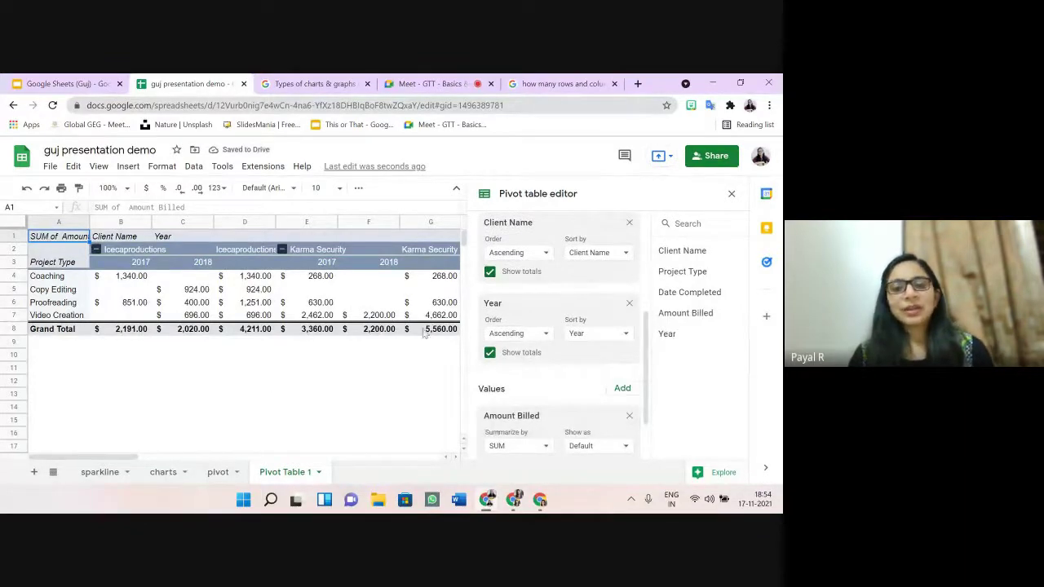
Step: Add Date Completed as a second row grouping under Project Type
{"action": "mouse_move", "coordinate": [462, 241]}
{"action": "left_mouse_down"}
{"action": "mouse_move", "coordinate": [463, 255]}
{"action": "mouse_move", "coordinate": [463, 238]}
{"action": "left_mouse_up"}
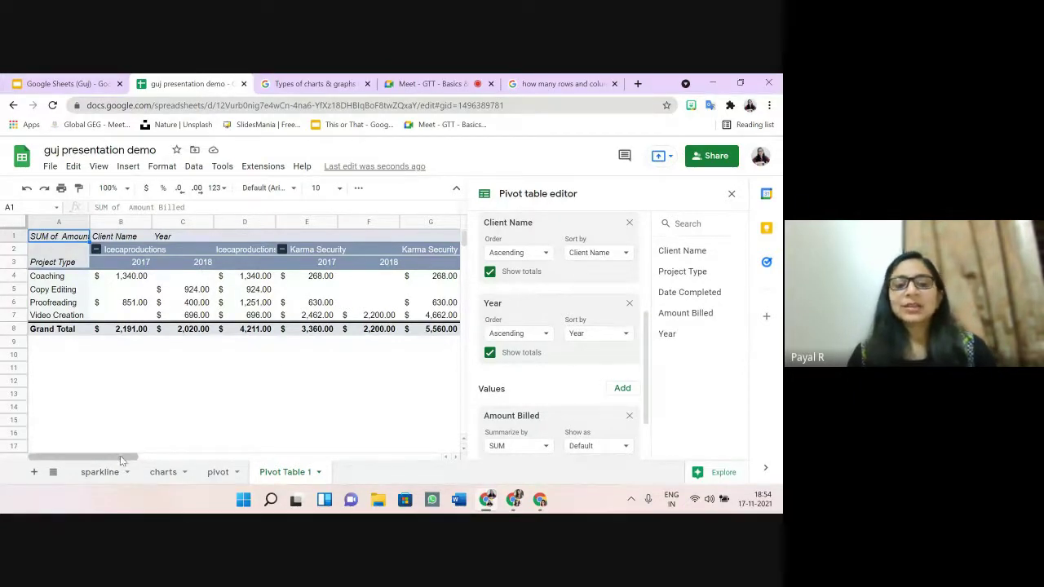
{"action": "mouse_move", "coordinate": [124, 459]}
{"action": "left_mouse_down"}
{"action": "mouse_move", "coordinate": [197, 453]}
{"action": "mouse_move", "coordinate": [119, 456]}
{"action": "left_mouse_up"}
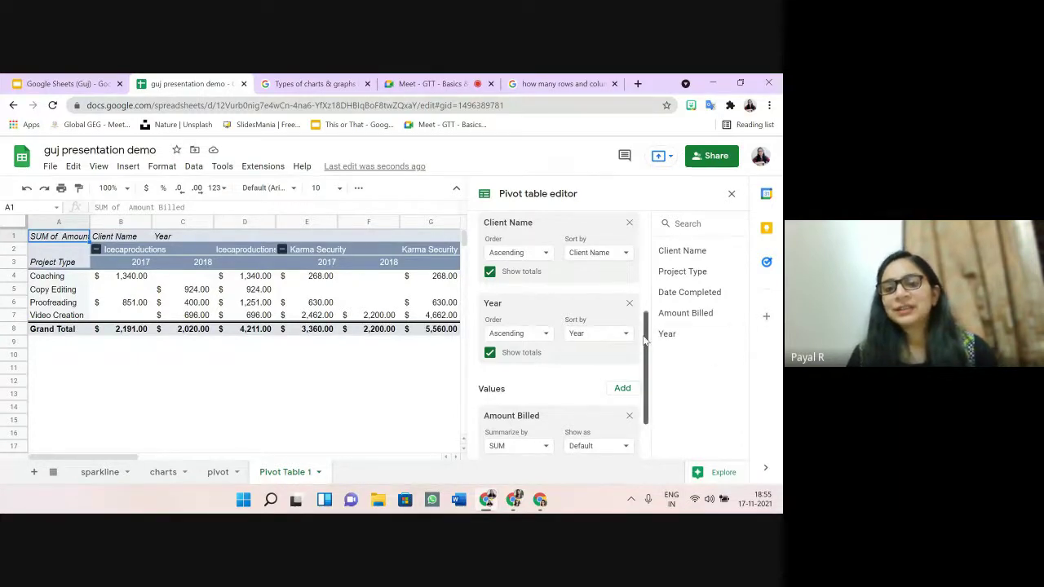
{"action": "left_click_drag", "start_coordinate": [645, 342], "coordinate": [644, 265]}
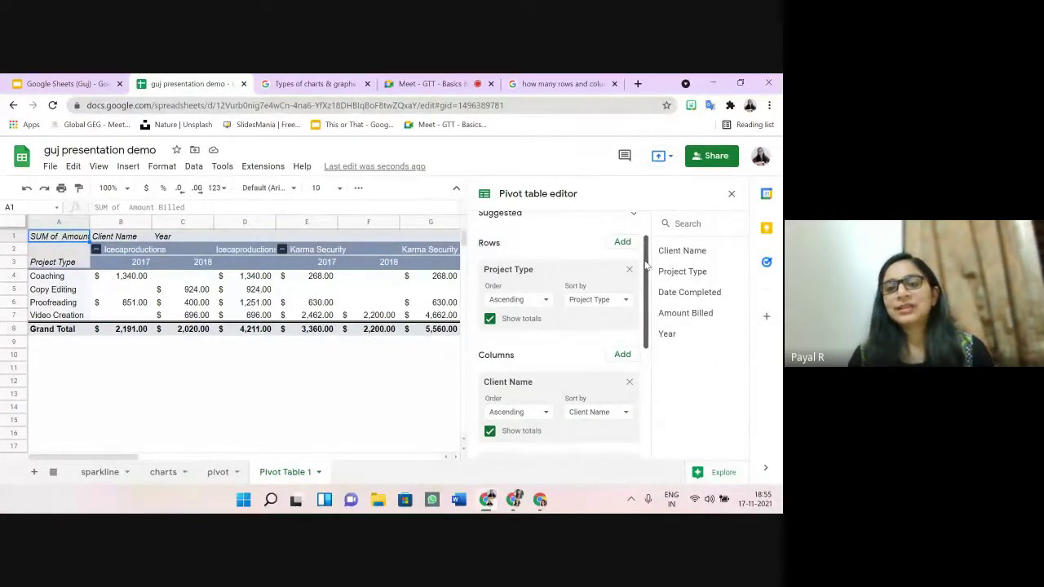
{"action": "left_click", "coordinate": [622, 250]}
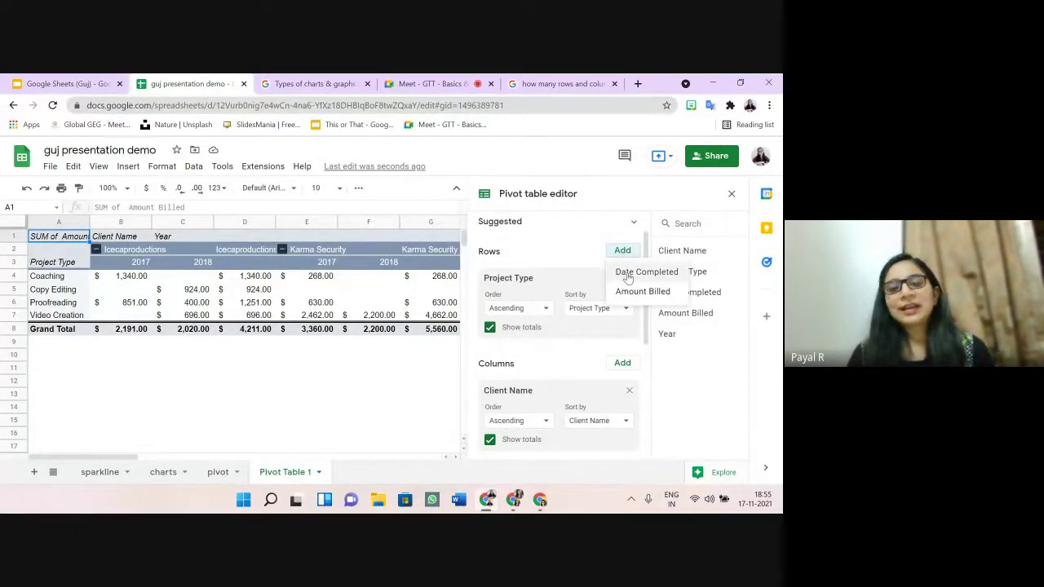
{"action": "left_click", "coordinate": [628, 274]}
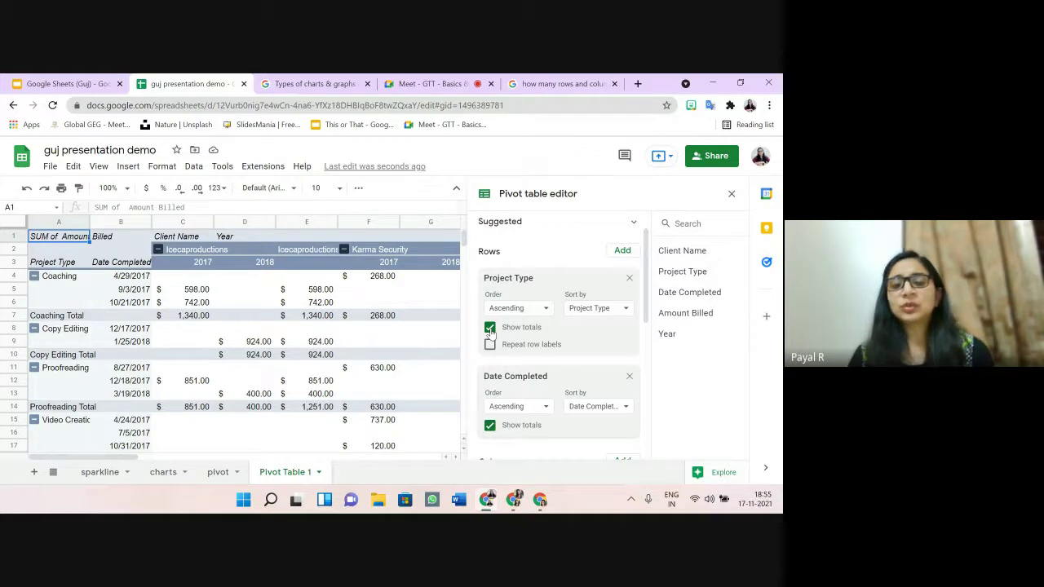
{"action": "left_click", "coordinate": [489, 329]}
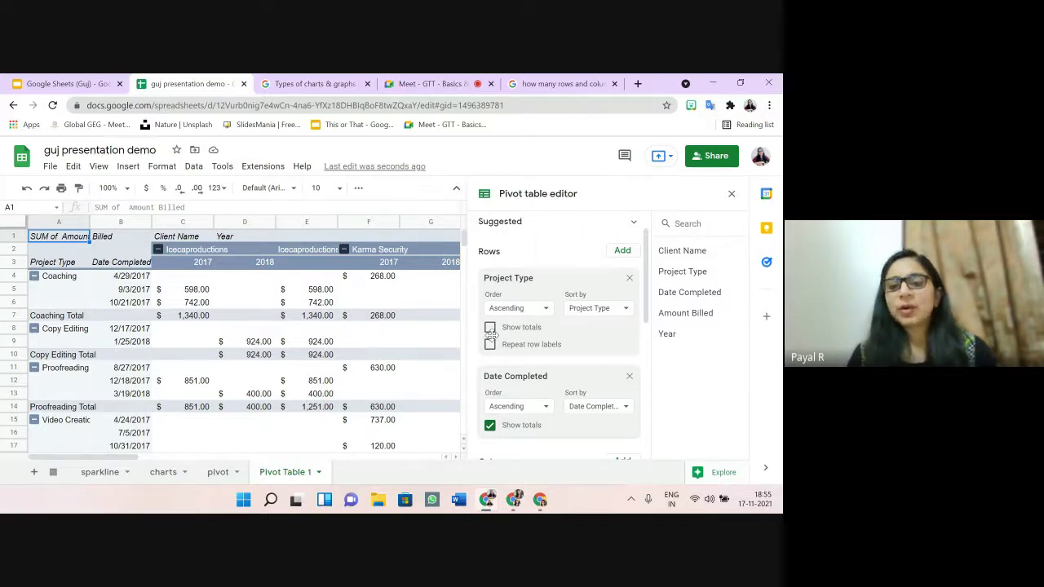
{"action": "left_click", "coordinate": [490, 328]}
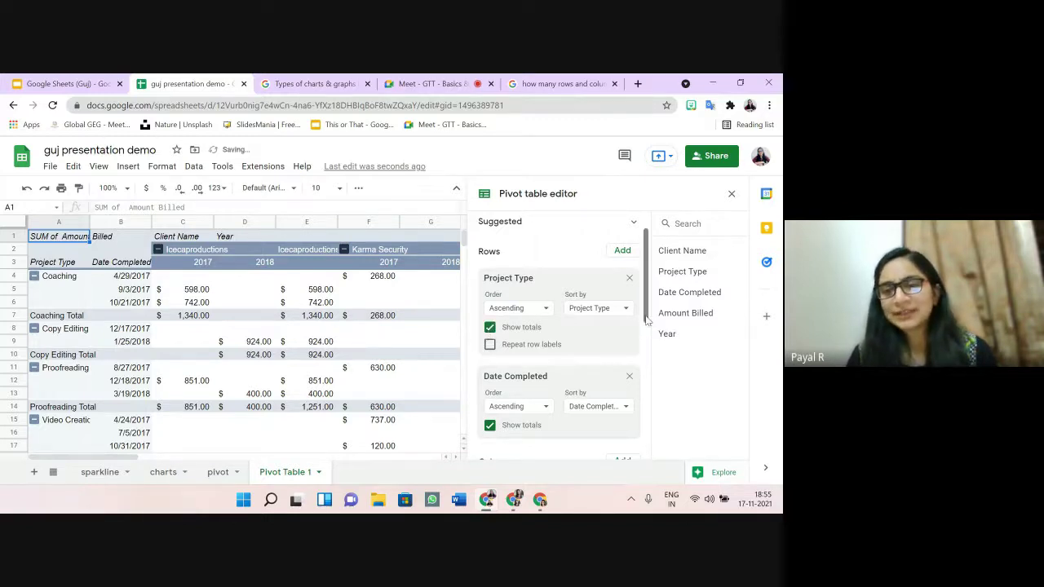
{"action": "mouse_move", "coordinate": [646, 322]}
{"action": "left_mouse_down"}
{"action": "mouse_move", "coordinate": [642, 411]}
{"action": "mouse_move", "coordinate": [618, 453]}
{"action": "left_mouse_up"}
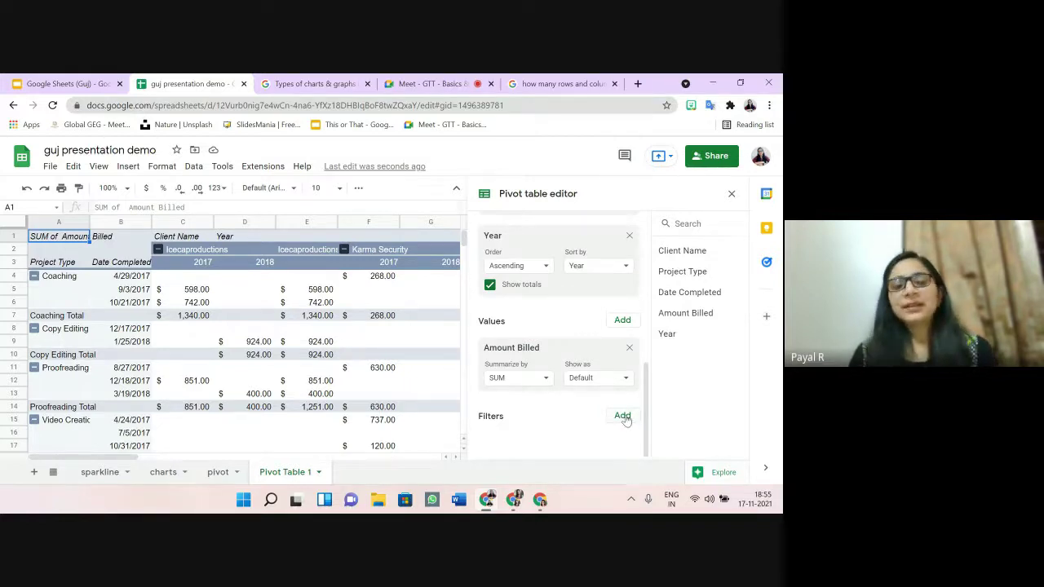
Step: Add a Year filter with 2017 unchecked so only 2018 amounts show
{"action": "left_click", "coordinate": [624, 417]}
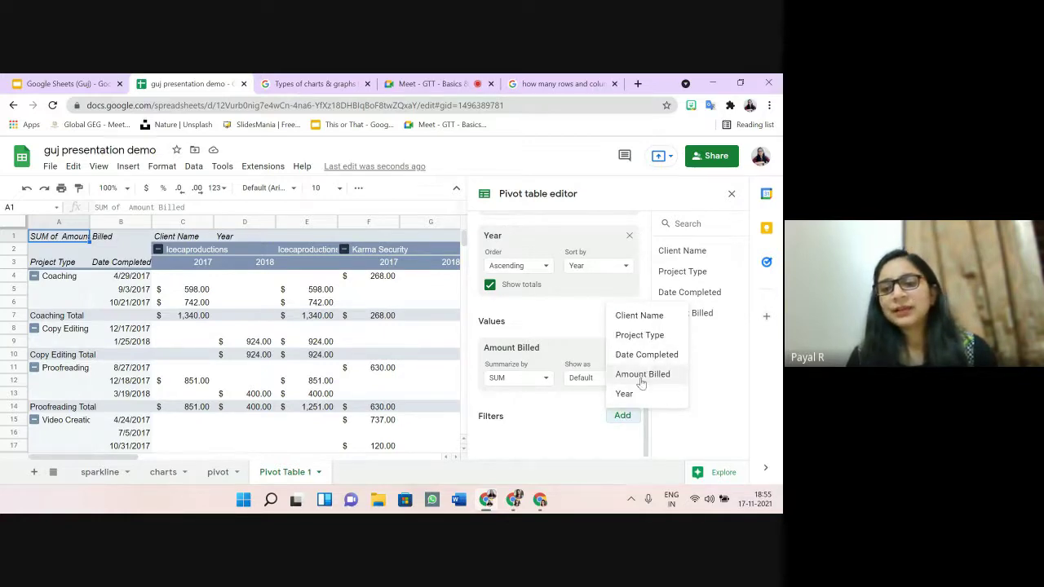
{"action": "left_click", "coordinate": [629, 394]}
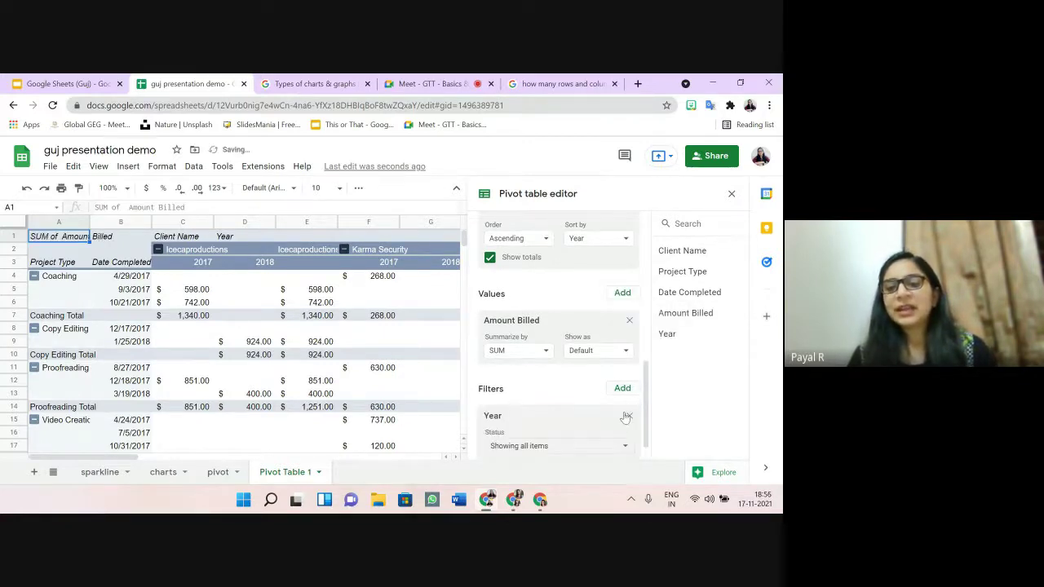
{"action": "scroll", "coordinate": [643, 443], "scroll_direction": "down", "scroll_amount": 1}
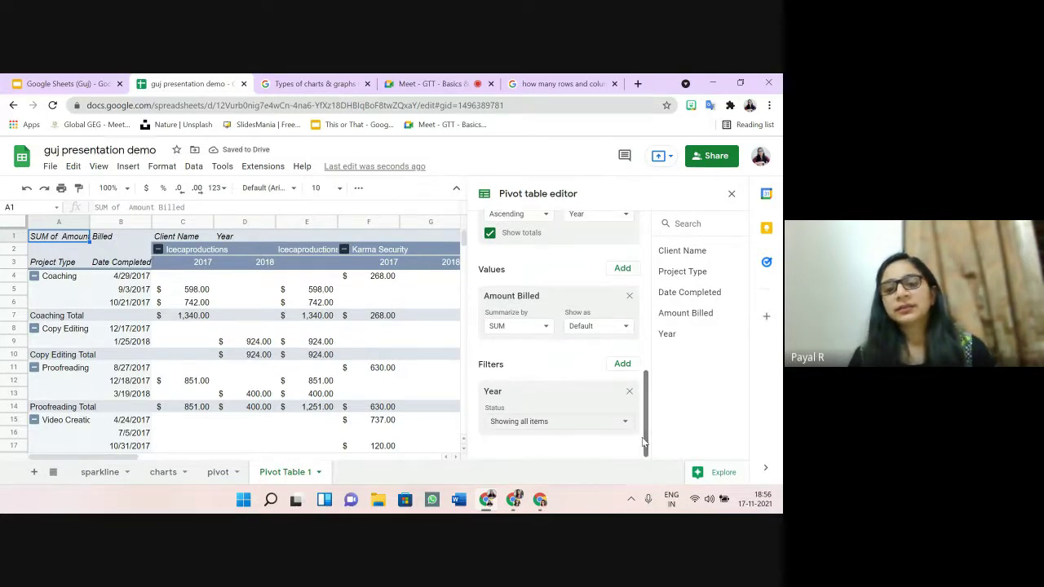
{"action": "left_click", "coordinate": [621, 425]}
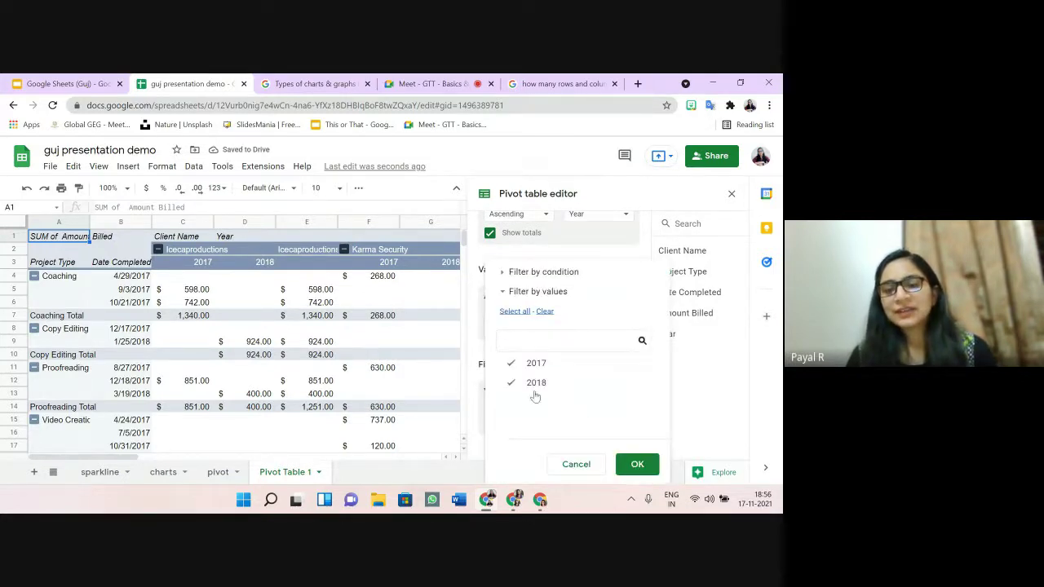
{"action": "left_click", "coordinate": [526, 363]}
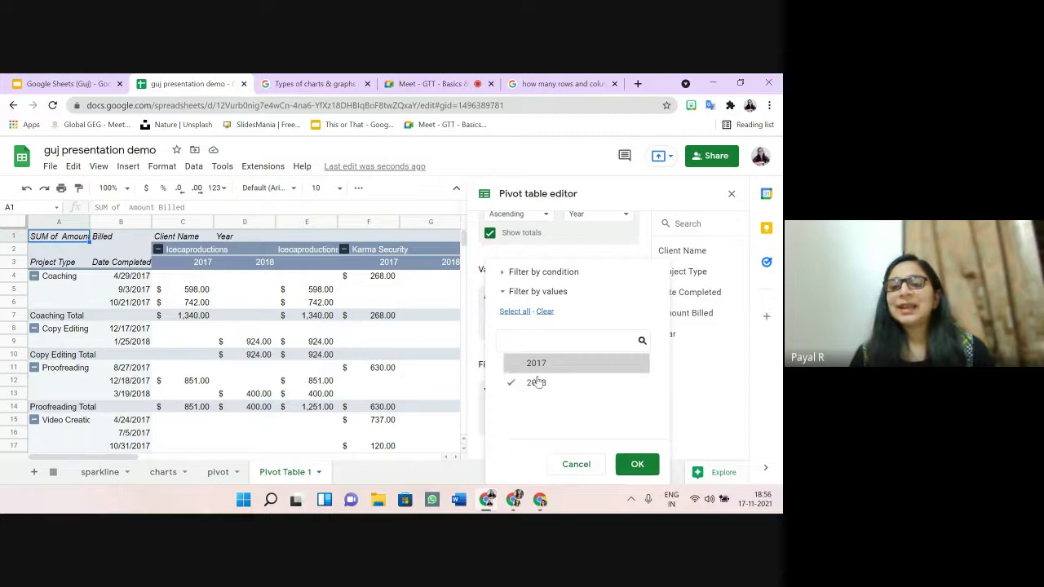
{"action": "left_click", "coordinate": [636, 464]}
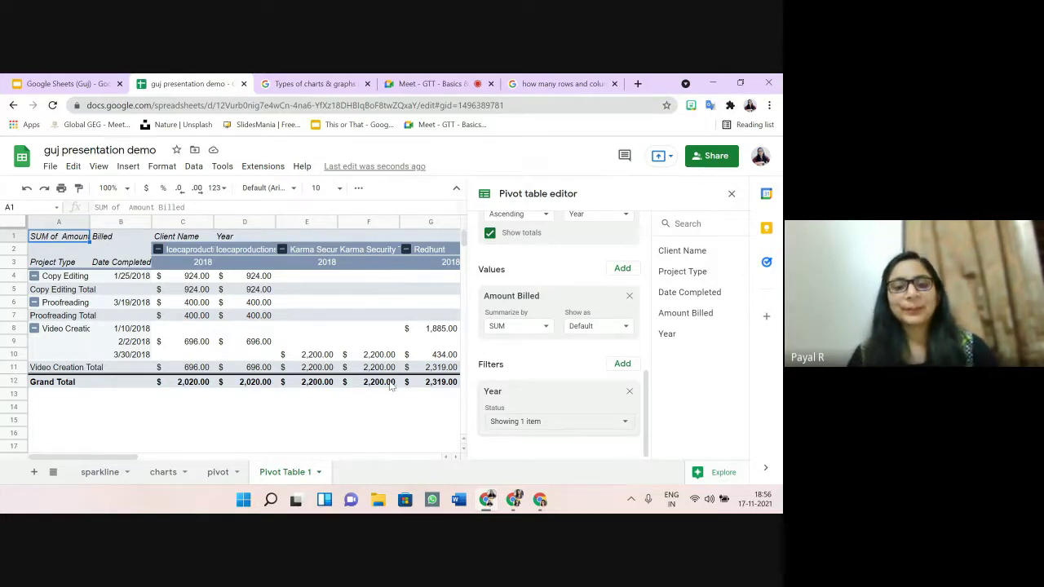
Step: Go to the sparkline sheet, then switch to the Advance of Sheets workbook window
{"action": "left_click", "coordinate": [88, 478]}
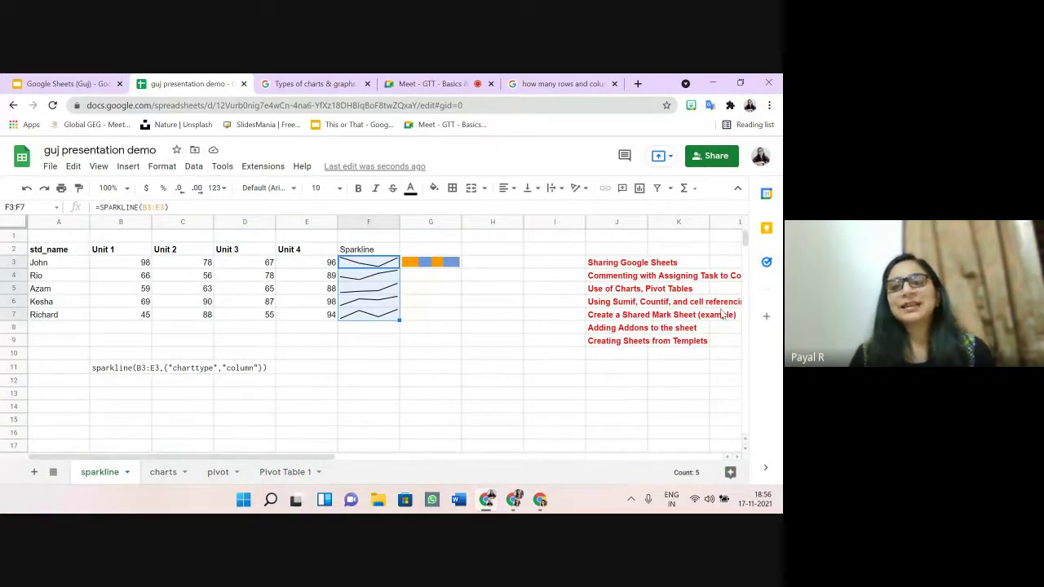
{"action": "mouse_move", "coordinate": [521, 499]}
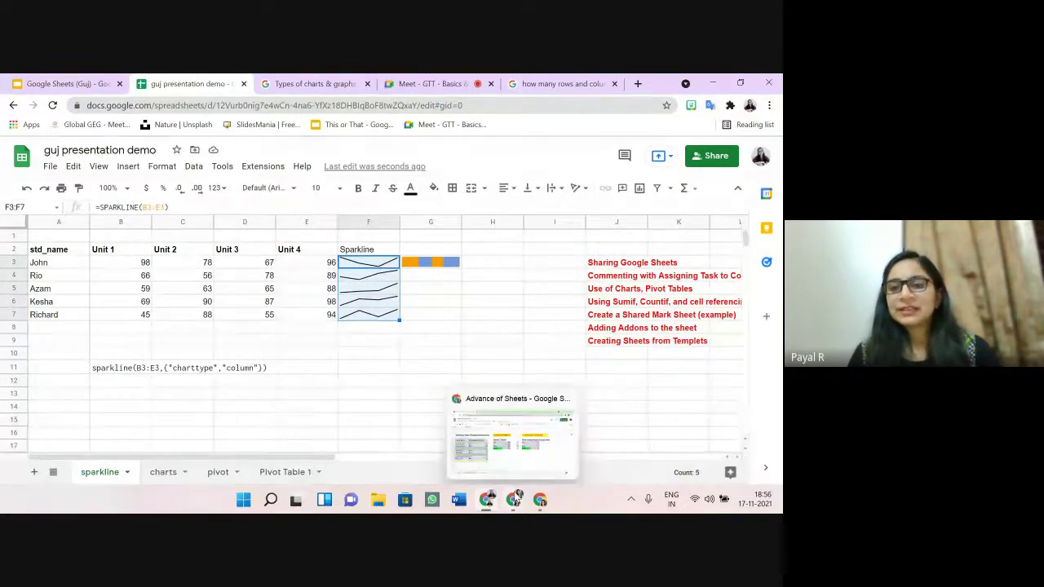
{"action": "left_click", "coordinate": [514, 499]}
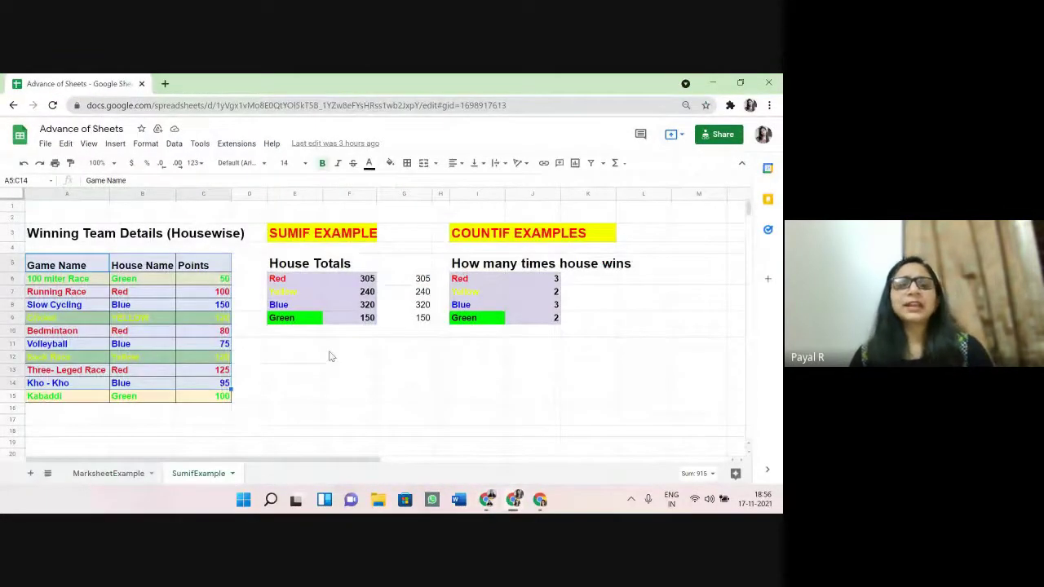
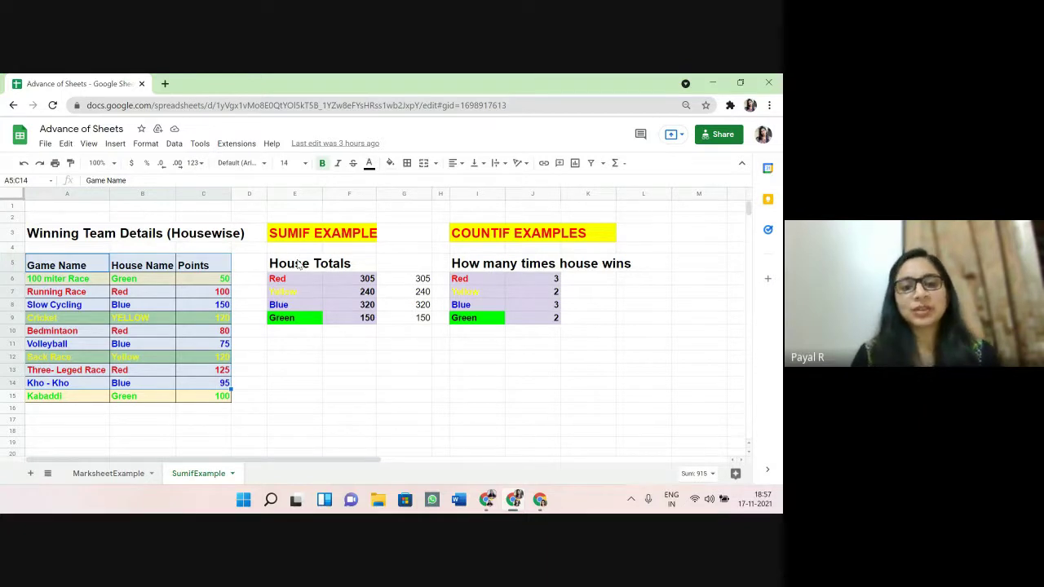
Step: Review the SUMIF Red-total and COUNTIF Red-wins formulas, then switch to the MarksheetExample sheet
{"action": "left_click", "coordinate": [359, 282]}
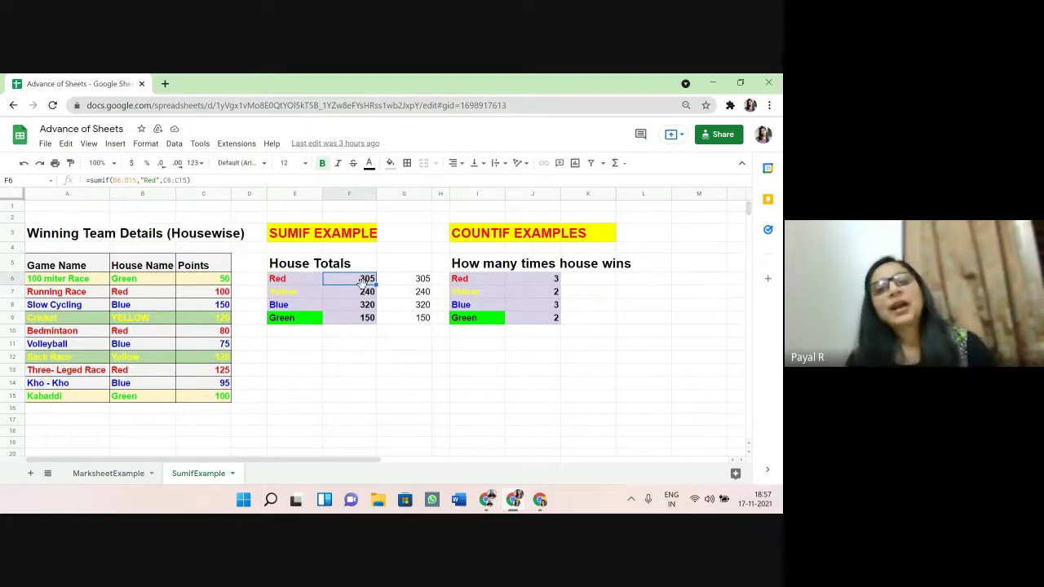
{"action": "left_click", "coordinate": [495, 348]}
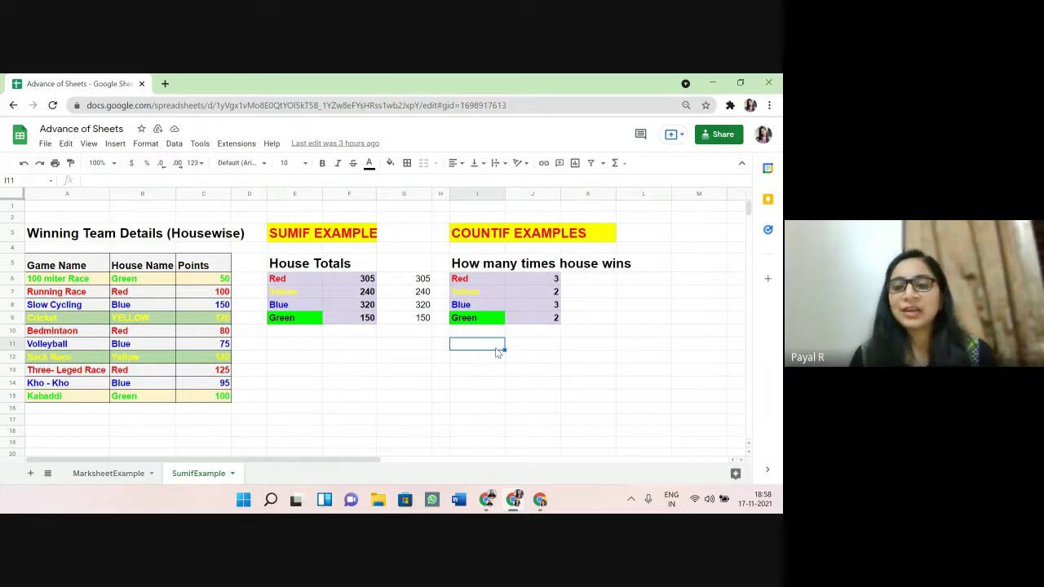
{"action": "left_click", "coordinate": [531, 279]}
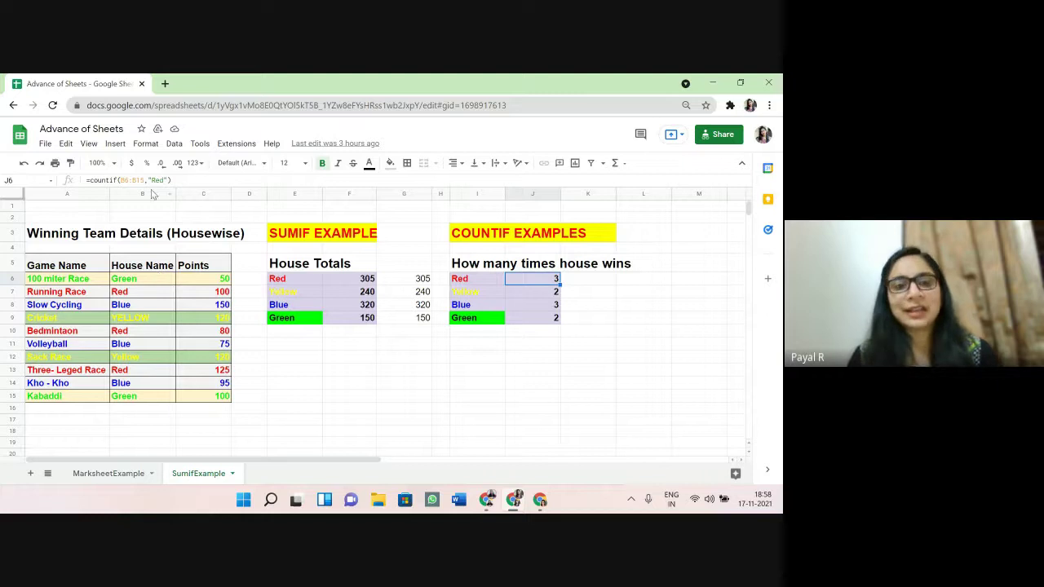
{"action": "left_click_drag", "start_coordinate": [170, 180], "coordinate": [88, 180]}
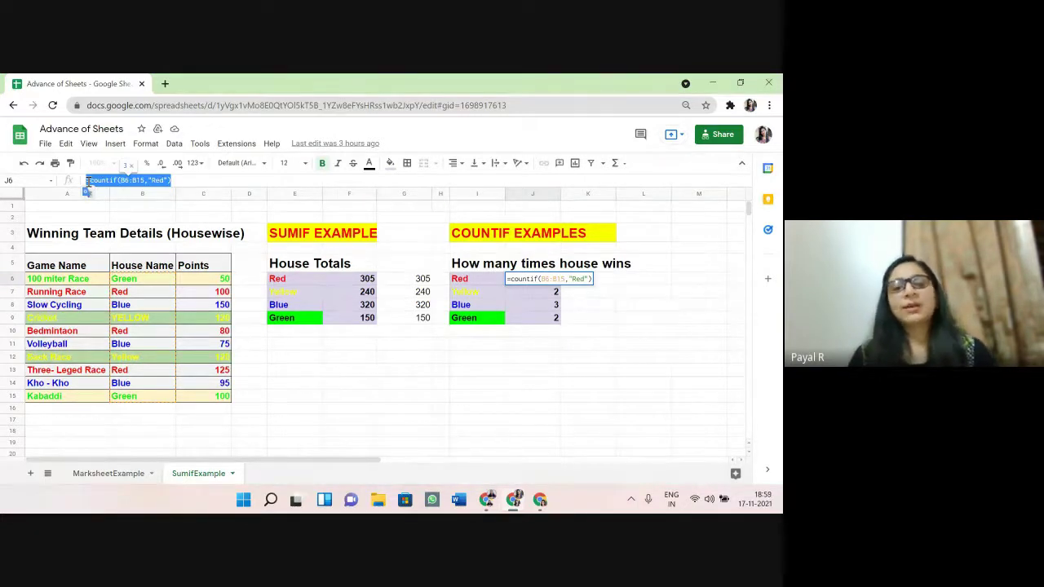
{"action": "left_click", "coordinate": [346, 363]}
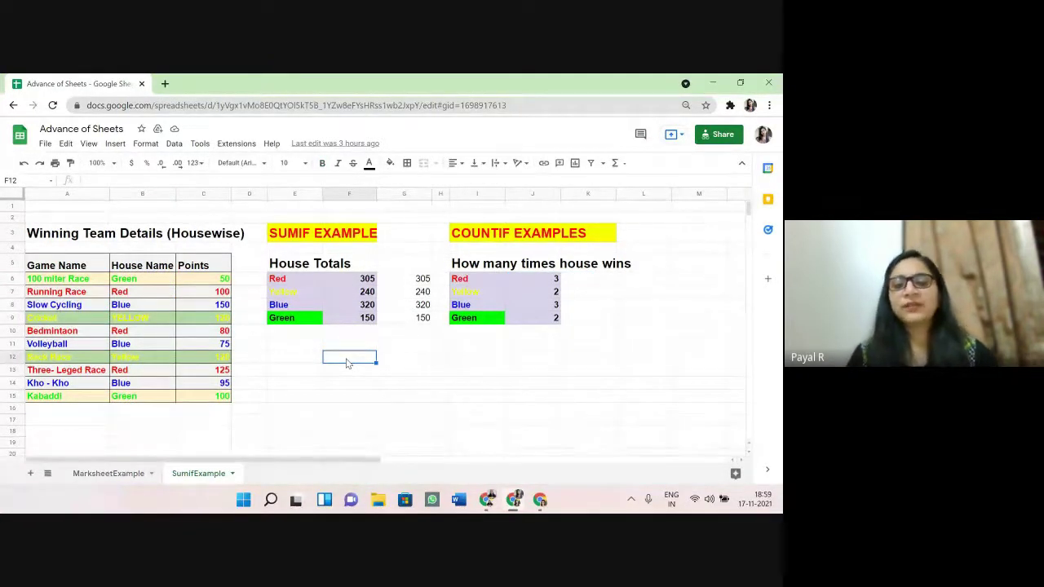
{"action": "left_click", "coordinate": [120, 475]}
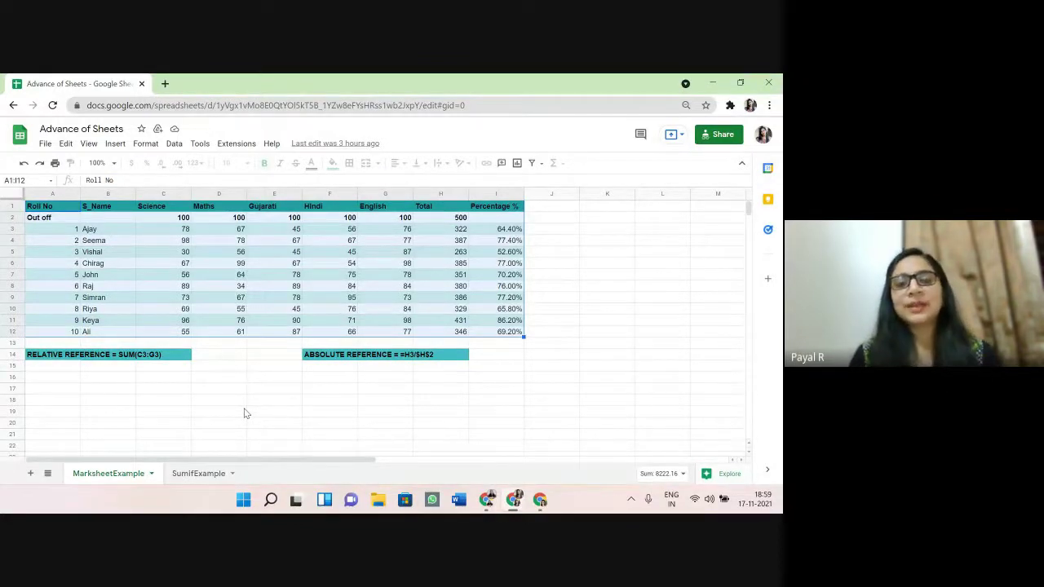
{"action": "left_click", "coordinate": [551, 221]}
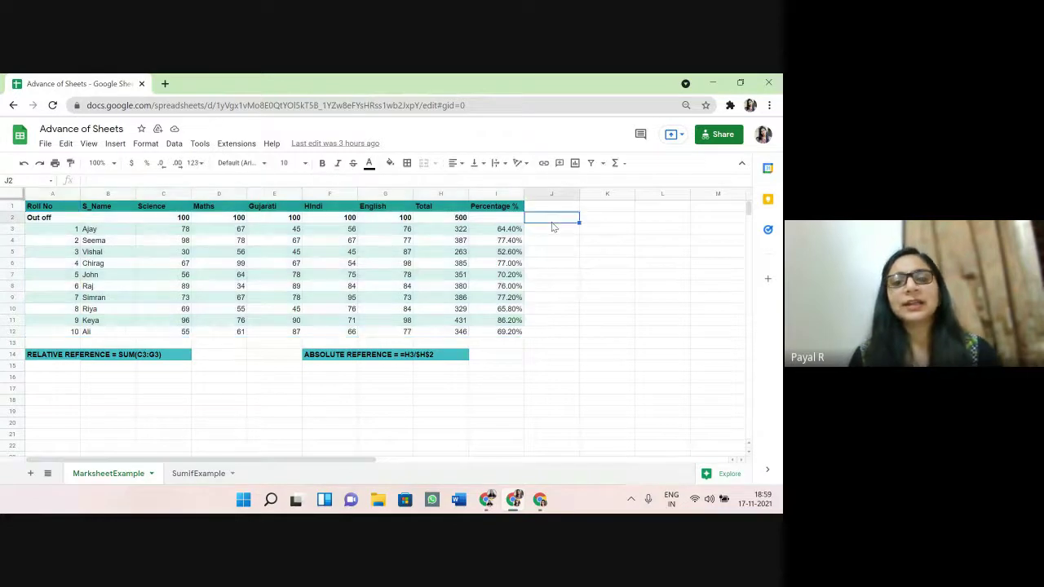
{"action": "left_click", "coordinate": [442, 220]}
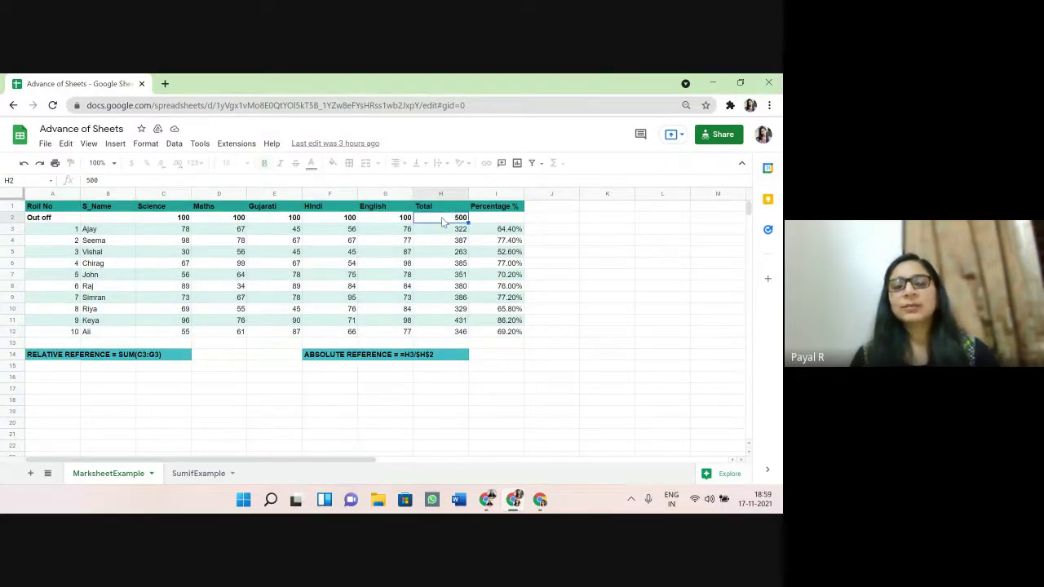
{"action": "left_click", "coordinate": [447, 233]}
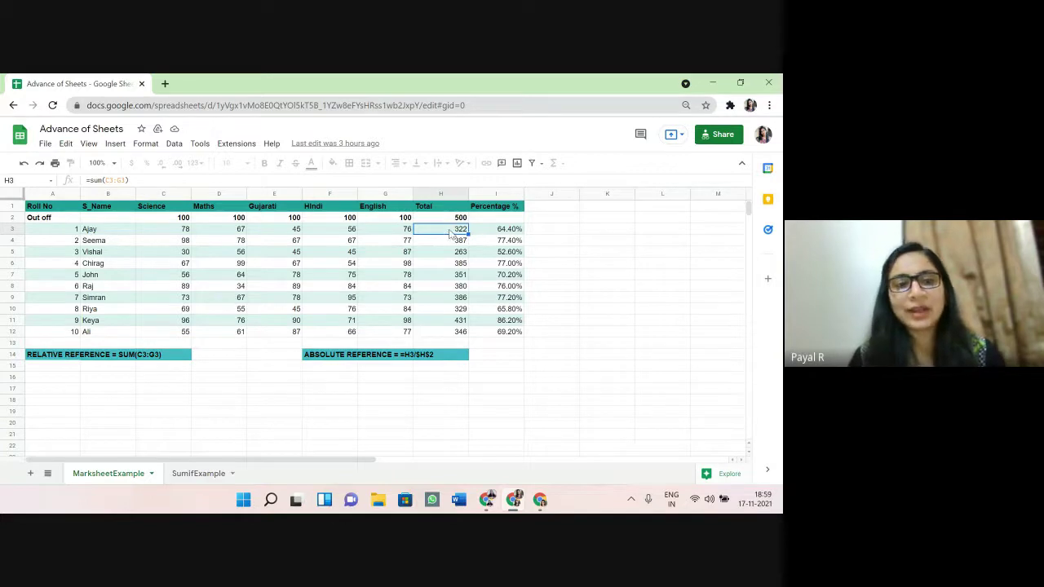
{"action": "left_click_drag", "start_coordinate": [128, 180], "coordinate": [82, 186]}
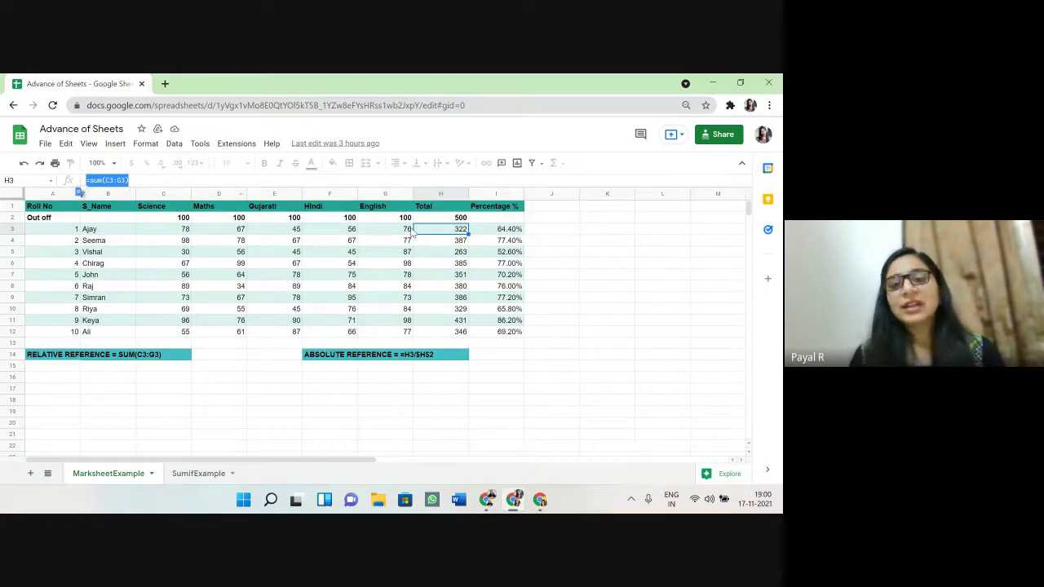
{"action": "left_click", "coordinate": [439, 242]}
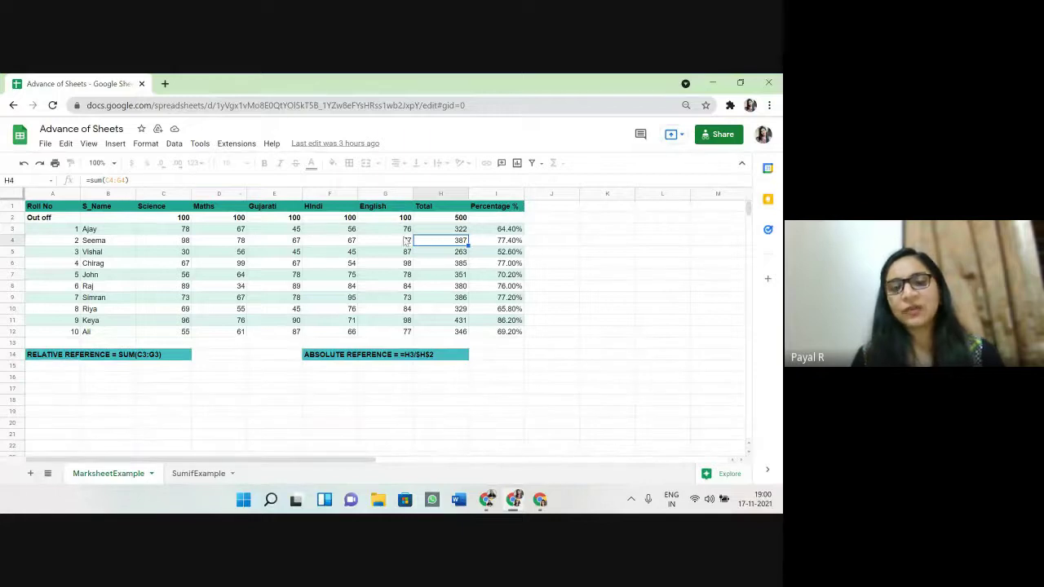
{"action": "left_click", "coordinate": [454, 255]}
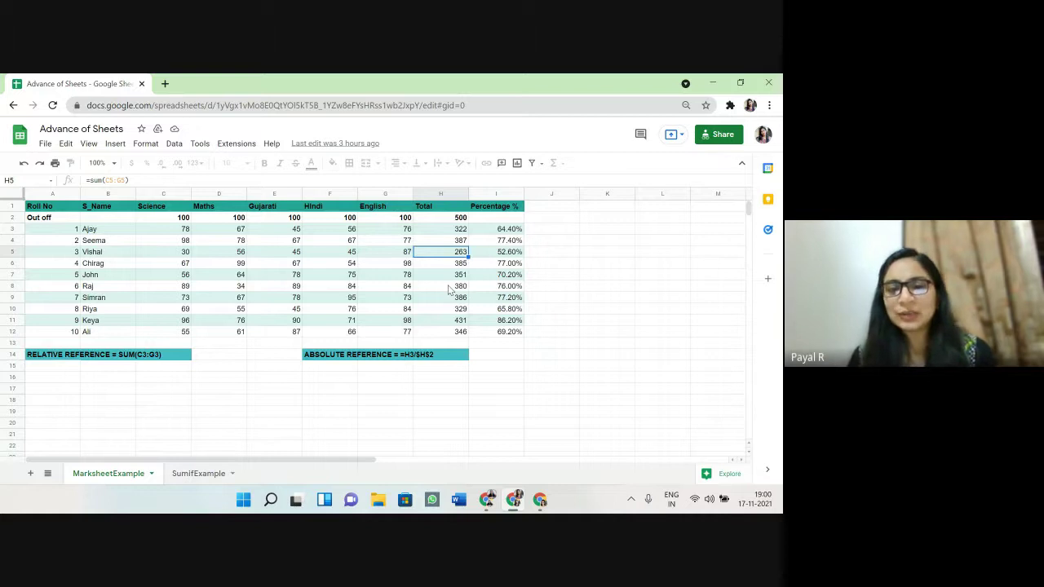
Step: Enter a lone $ in K8, then inspect the absolute-reference percentage formula =H3/$H$2 in I3
{"action": "left_click", "coordinate": [585, 292]}
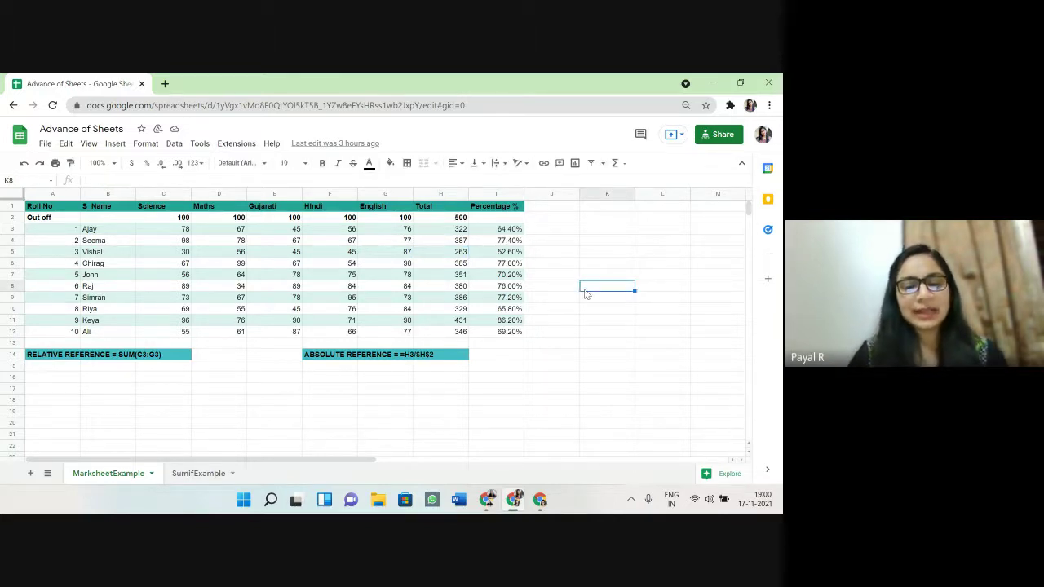
{"action": "type", "text": "$"}
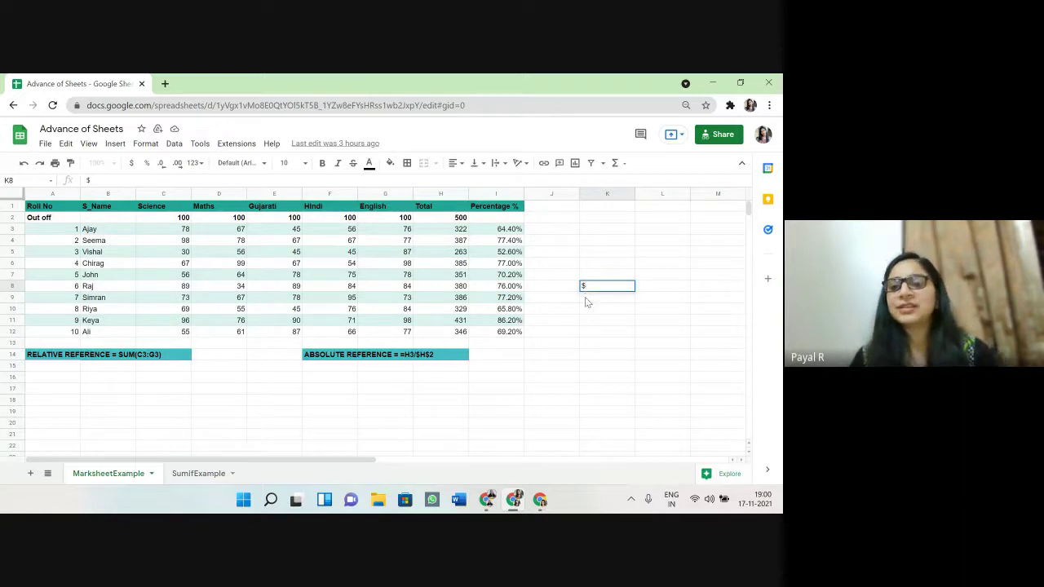
{"action": "key", "text": "Return"}
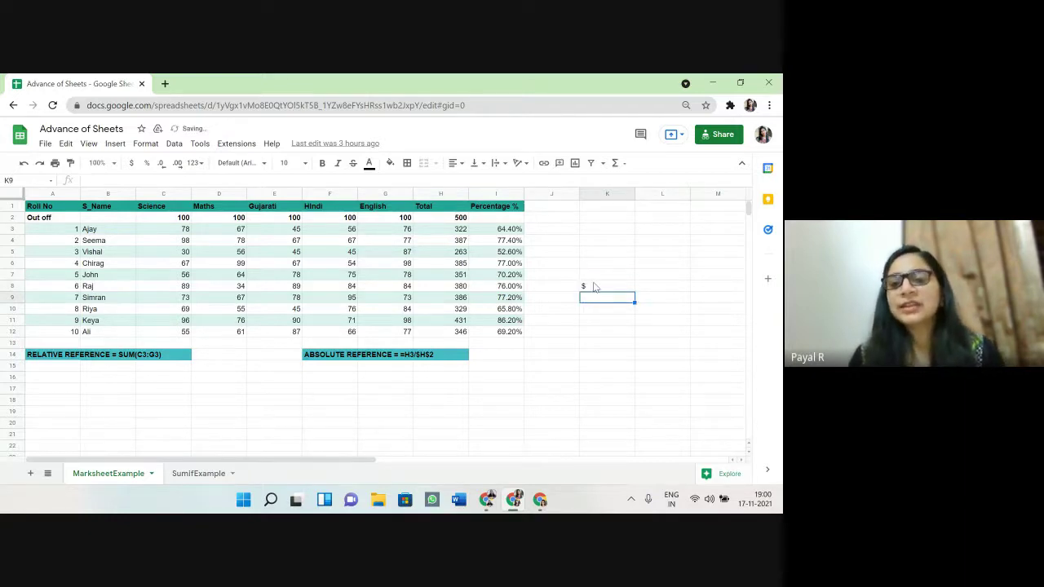
{"action": "left_click", "coordinate": [594, 286]}
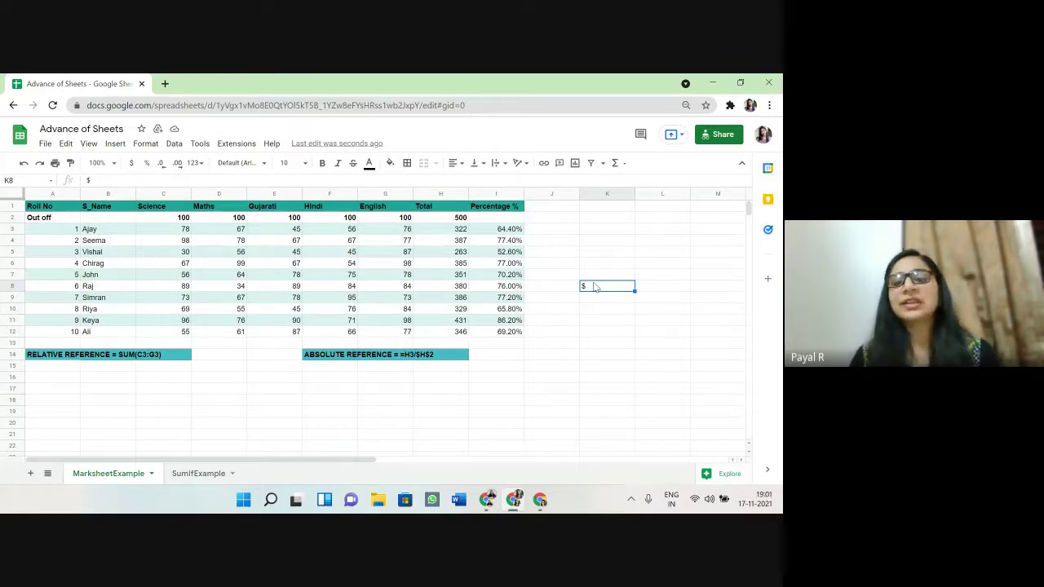
{"action": "left_click", "coordinate": [492, 231]}
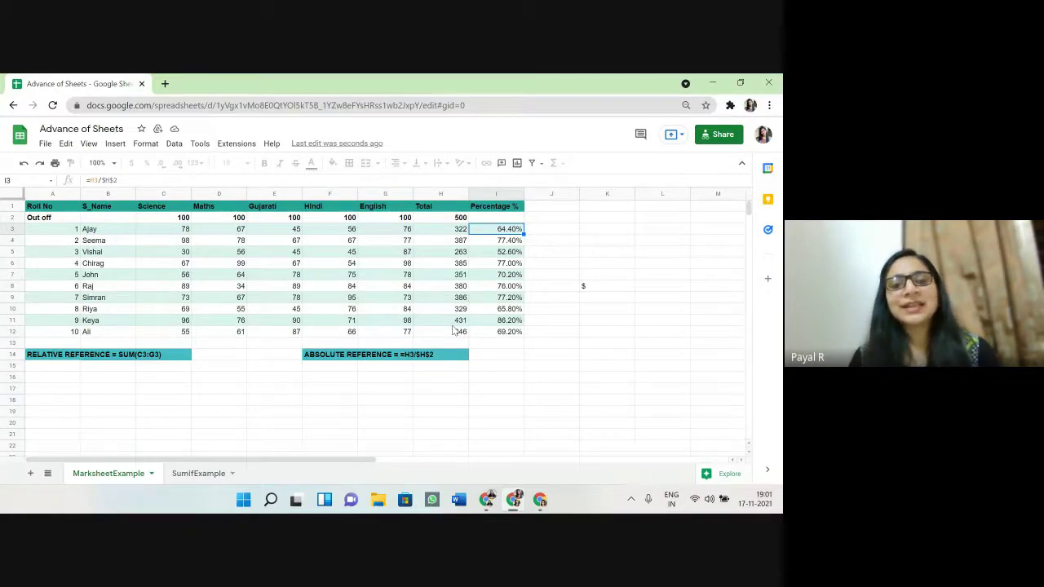
Step: After checking totals in H3 and H2, enter a trial formula =H2/H3 in J3
{"action": "left_click", "coordinate": [457, 229]}
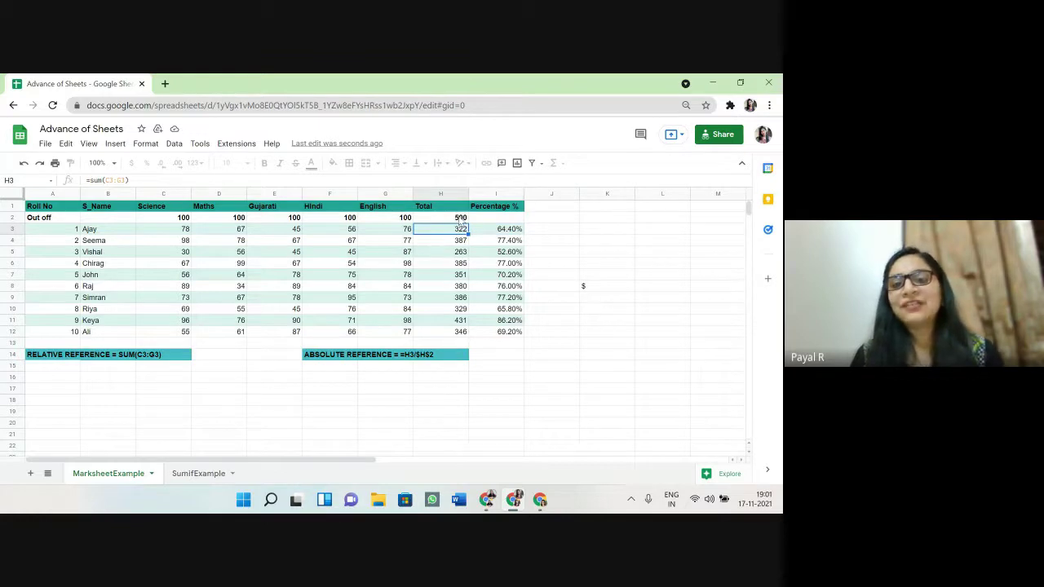
{"action": "left_click", "coordinate": [461, 219]}
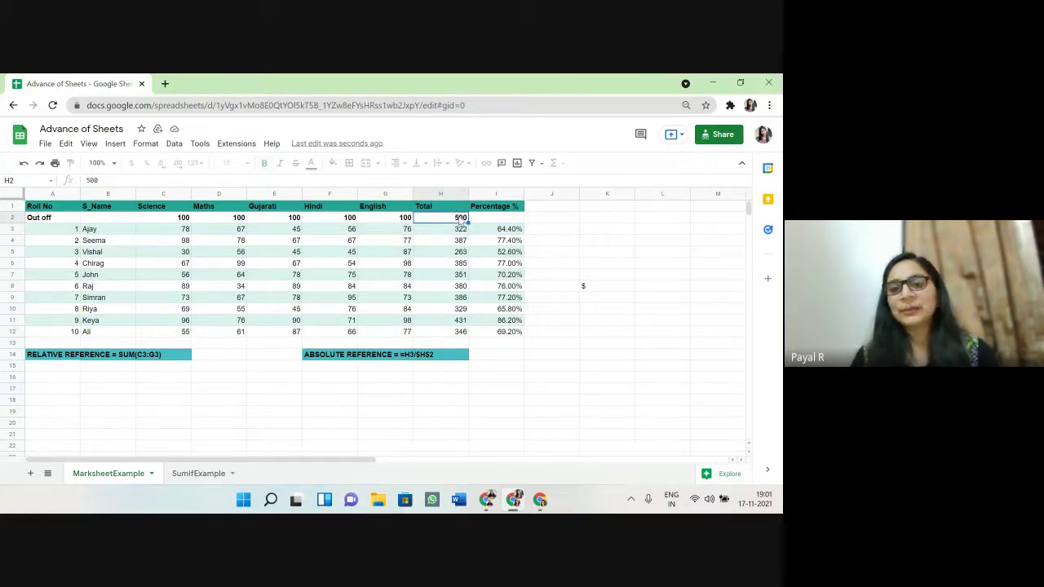
{"action": "left_click", "coordinate": [551, 228]}
{"action": "type", "text": "="}
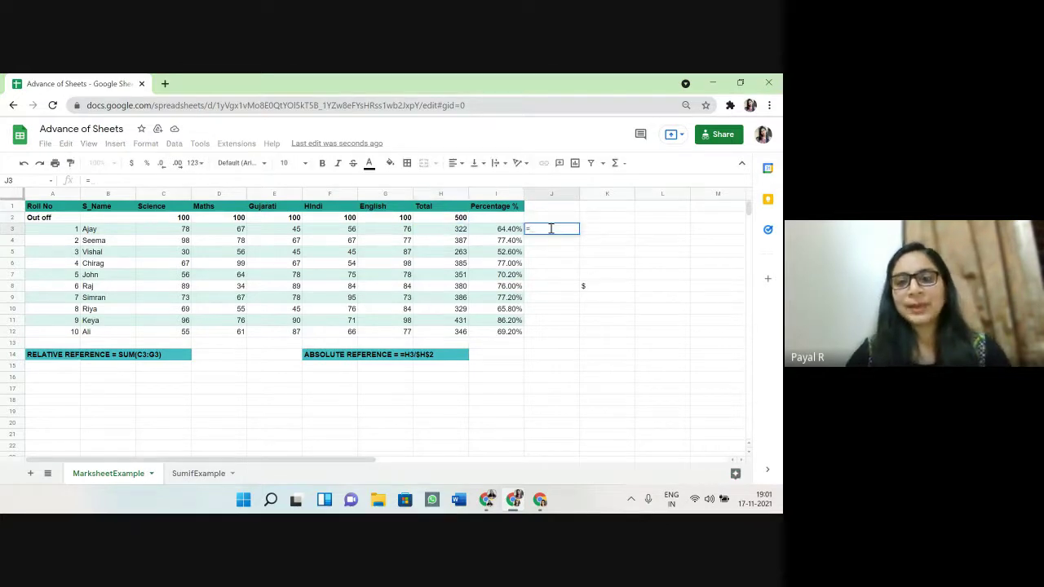
{"action": "left_click", "coordinate": [463, 221]}
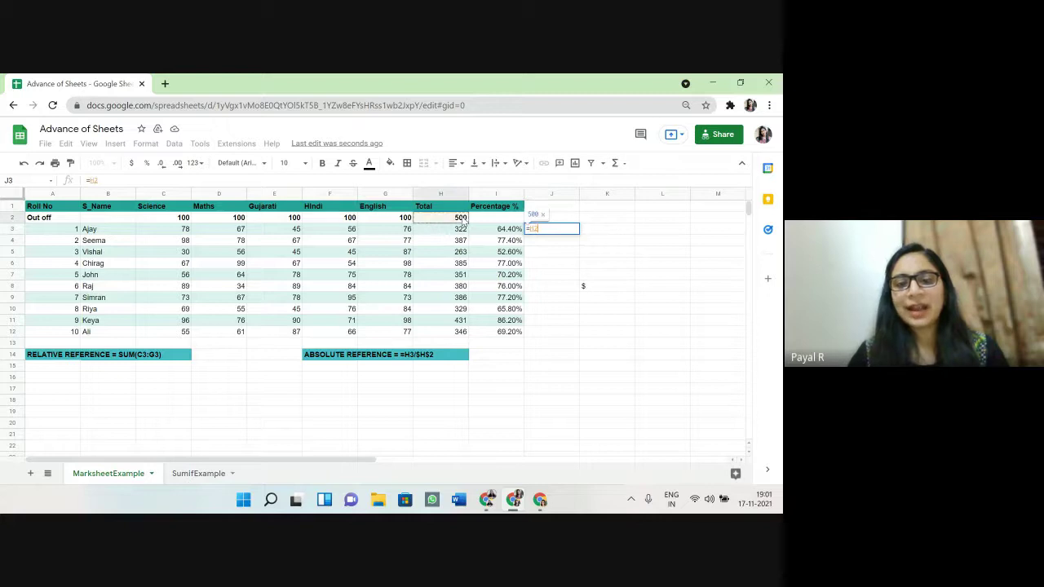
{"action": "type", "text": "/"}
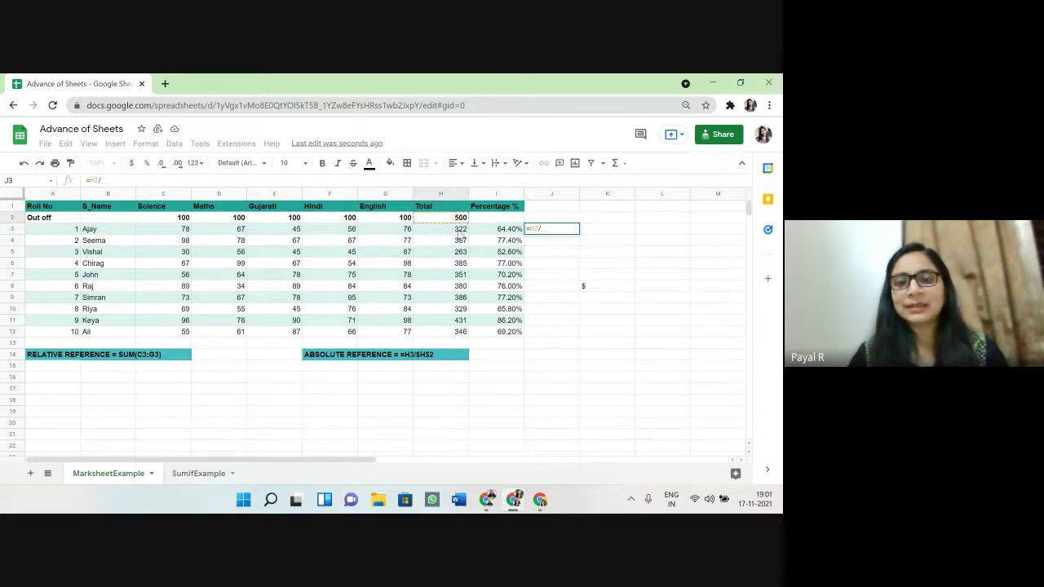
{"action": "left_click", "coordinate": [462, 232]}
{"action": "key", "text": "Return"}
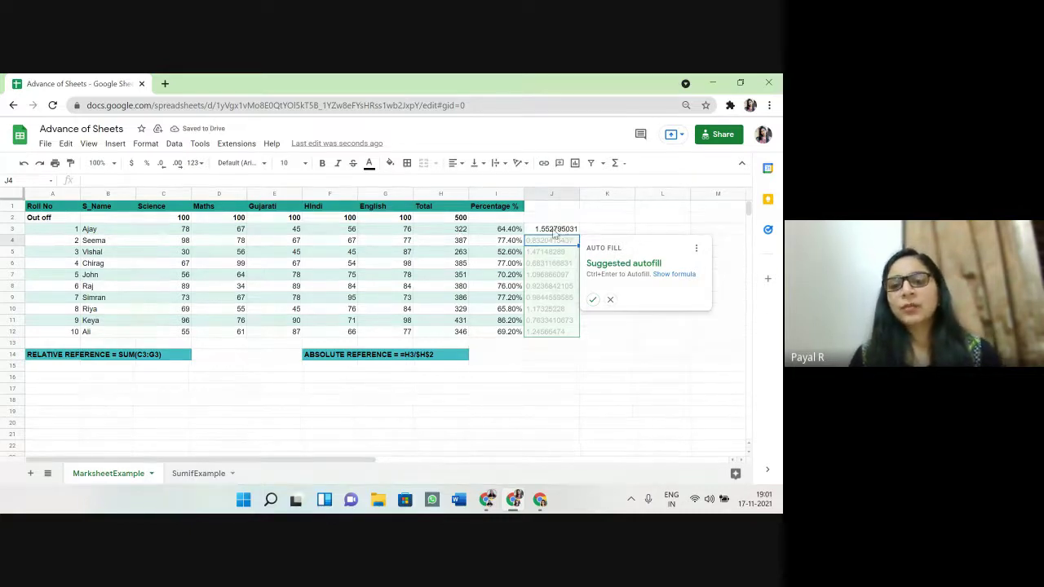
Step: Clear the trial result from J3 and recheck the H3 total and the H2 maximum of 500
{"action": "key", "text": "Escape"}
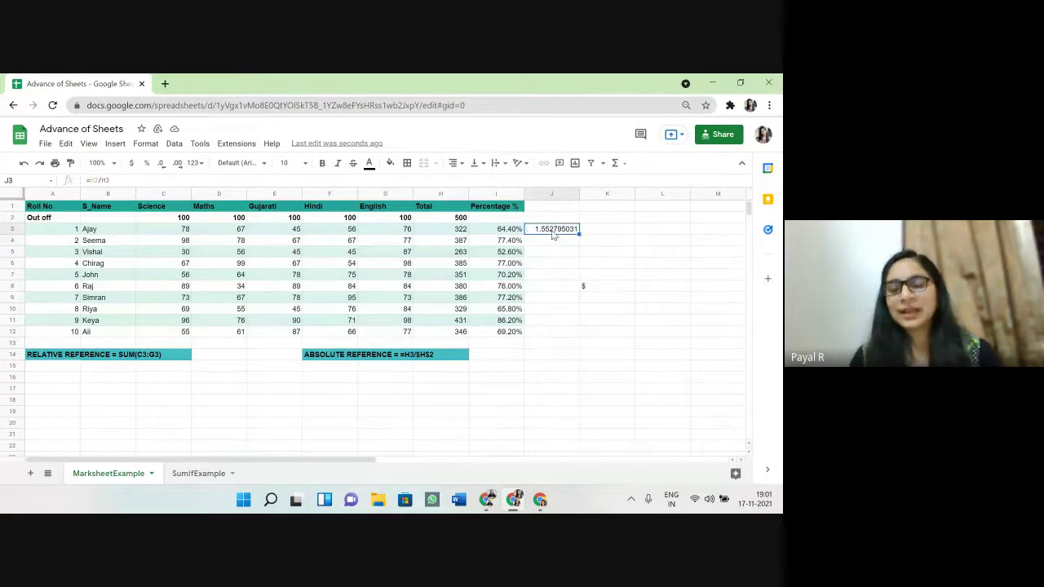
{"action": "key", "text": "Delete"}
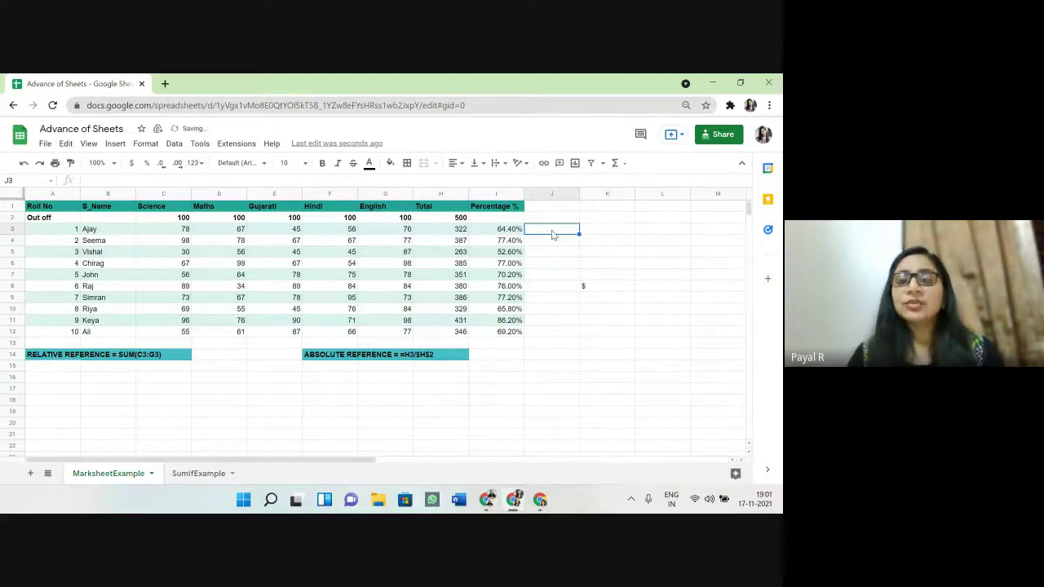
{"action": "left_click", "coordinate": [463, 231]}
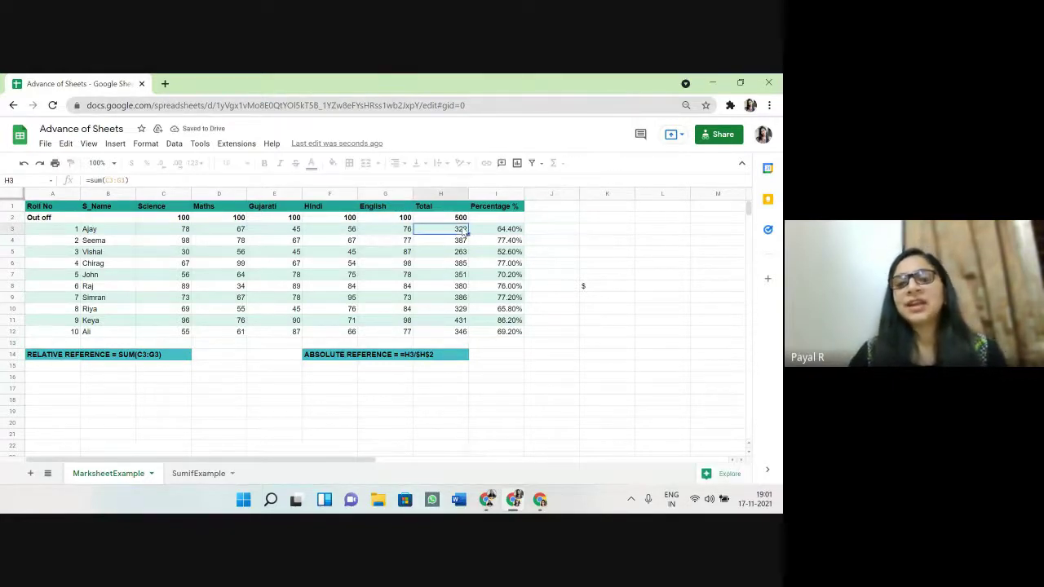
{"action": "left_click", "coordinate": [464, 221]}
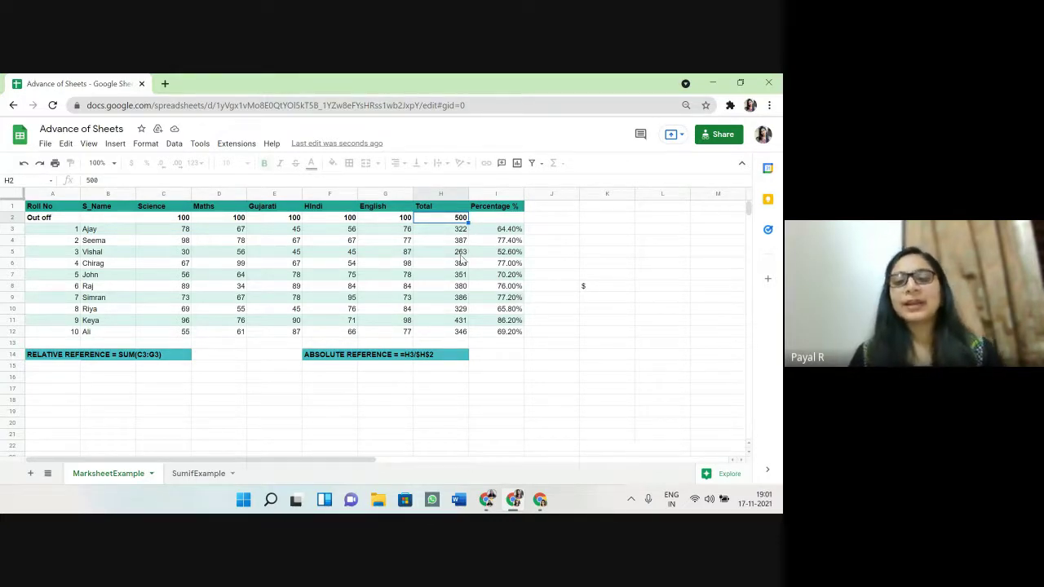
Step: Enter $H$2 in I16, then compare the relative SUM totals in H3 and H4 (=sum(C4:G4))
{"action": "left_click", "coordinate": [515, 377]}
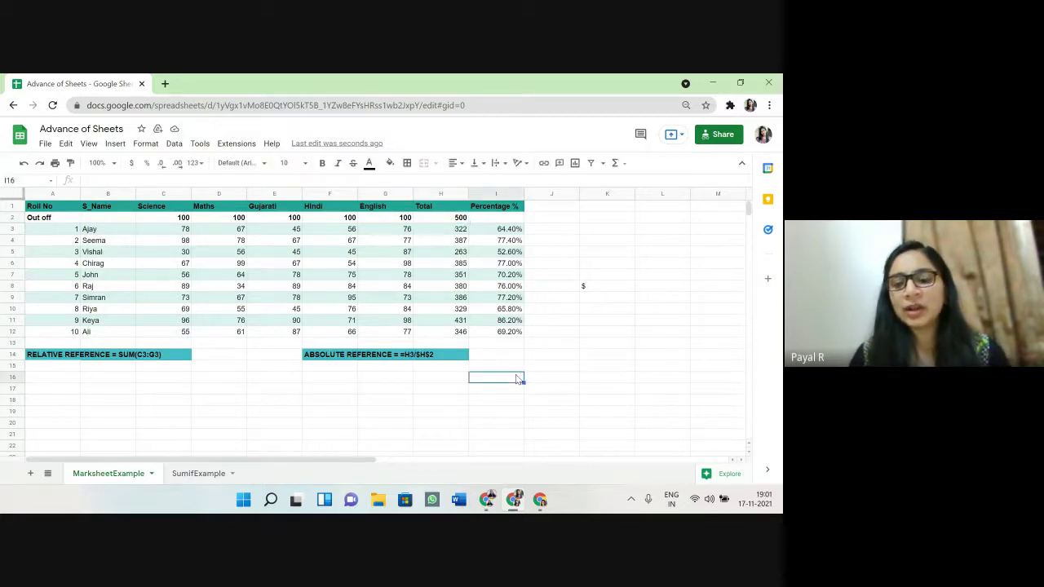
{"action": "type", "text": "$"}
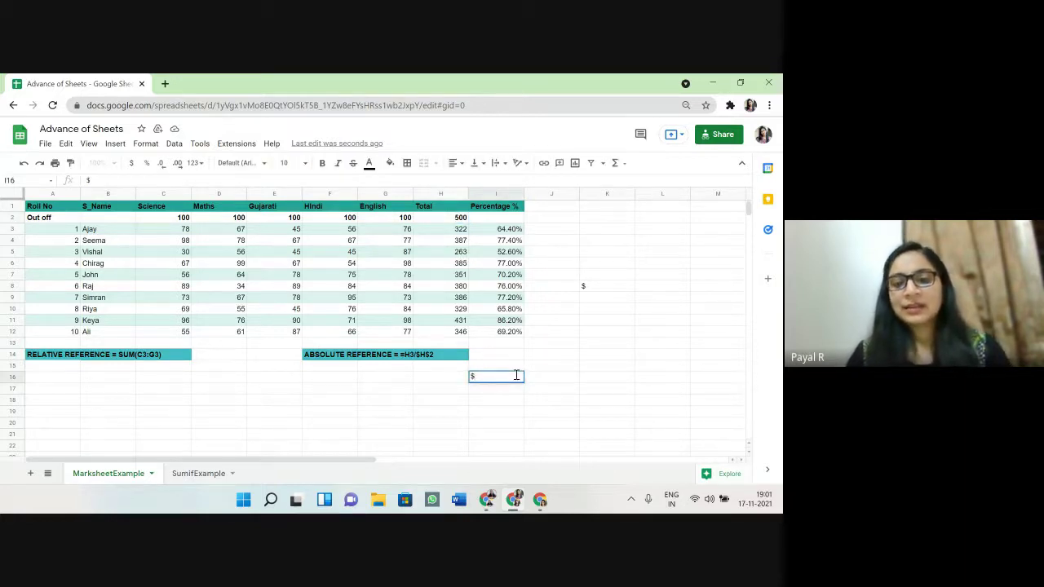
{"action": "type", "text": "H"}
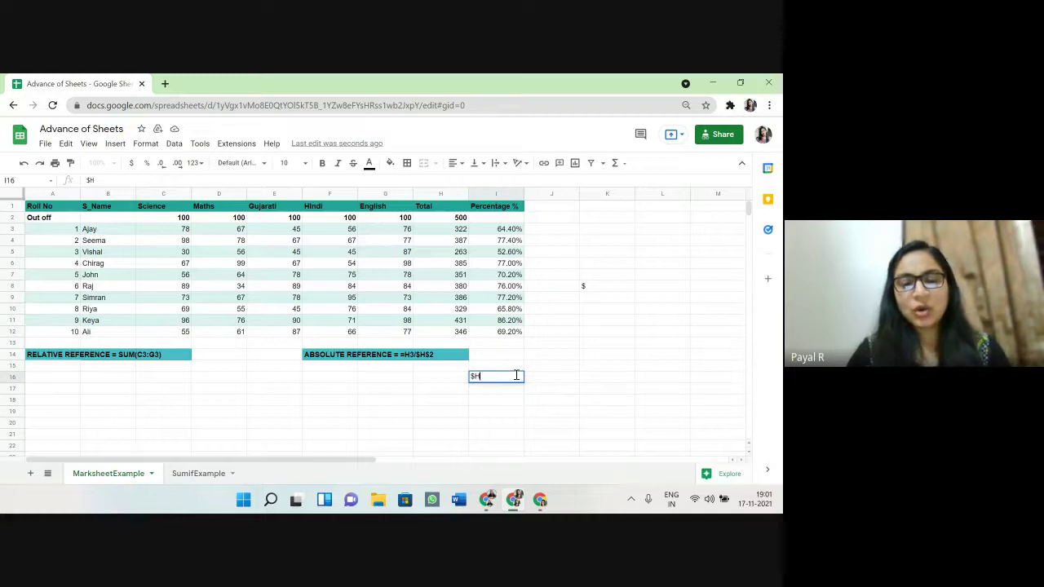
{"action": "type", "text": "$2"}
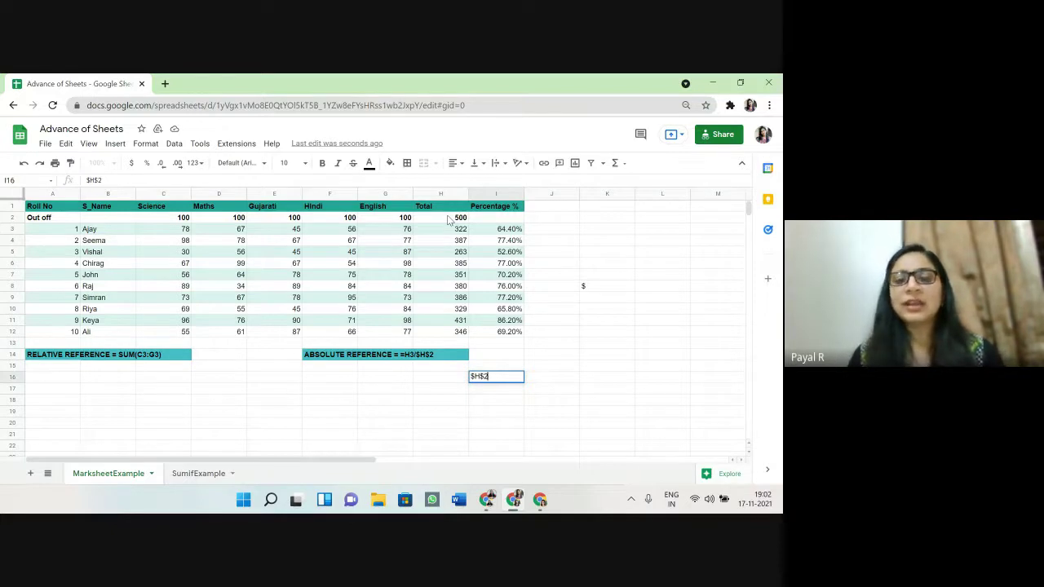
{"action": "left_click", "coordinate": [452, 235]}
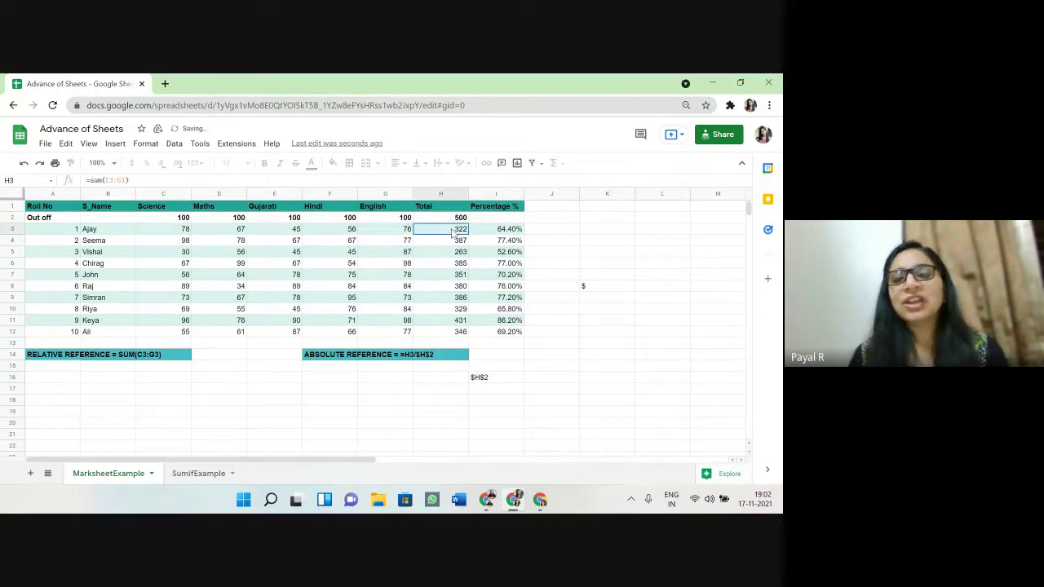
{"action": "left_click", "coordinate": [456, 241]}
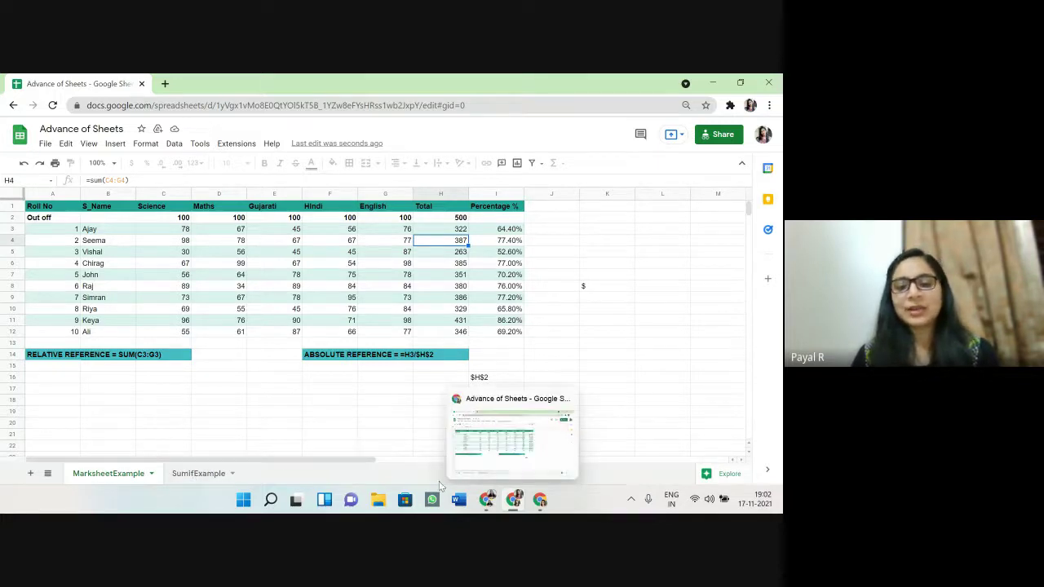
Step: In the guj presentation demo, browse the add-ons marketplace from Extensions > Add-ons, then close it
{"action": "left_click", "coordinate": [487, 501]}
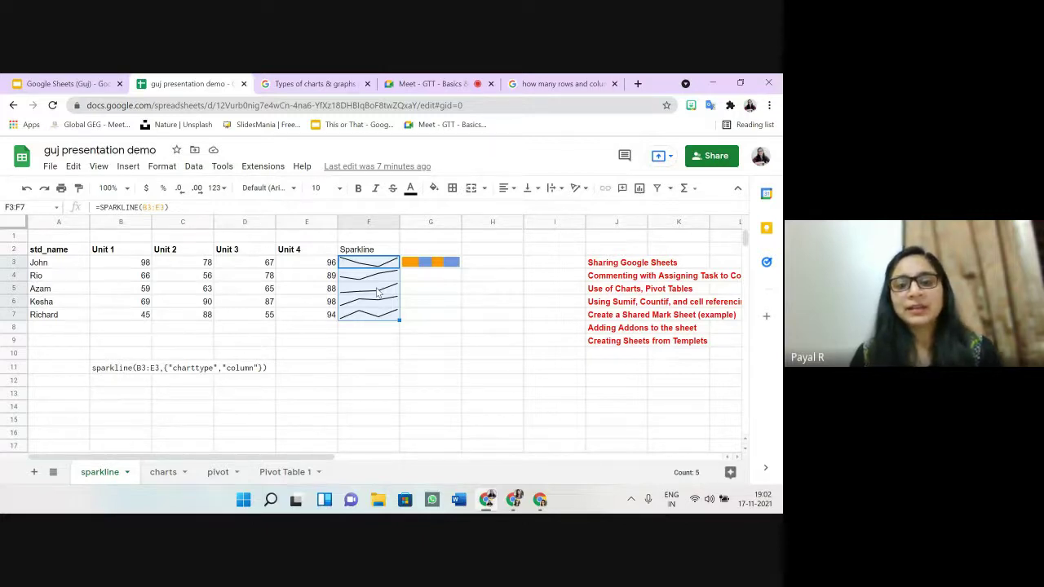
{"action": "left_click", "coordinate": [366, 322]}
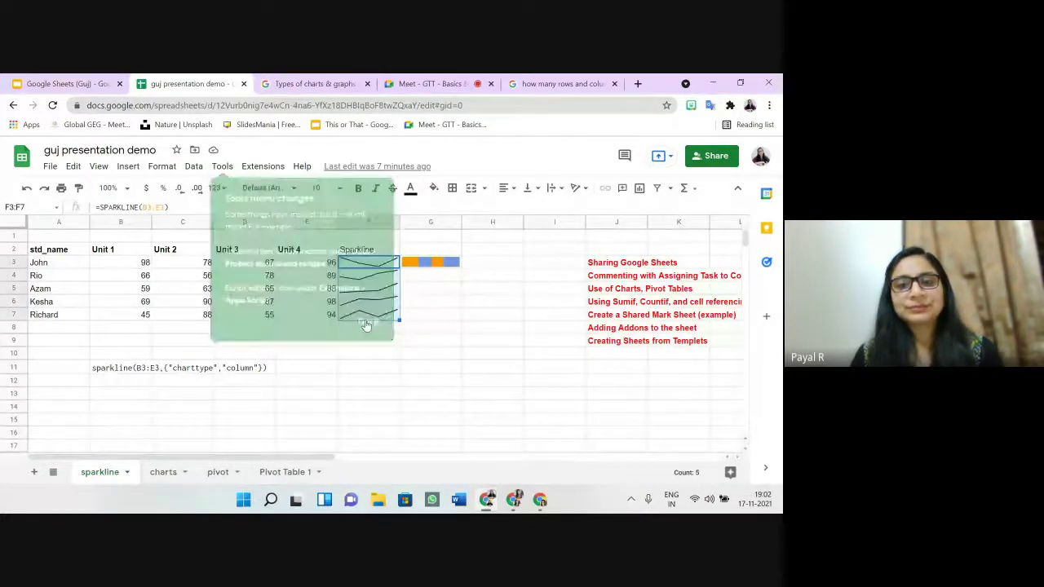
{"action": "left_click", "coordinate": [222, 168]}
{"action": "mouse_move", "coordinate": [261, 167]}
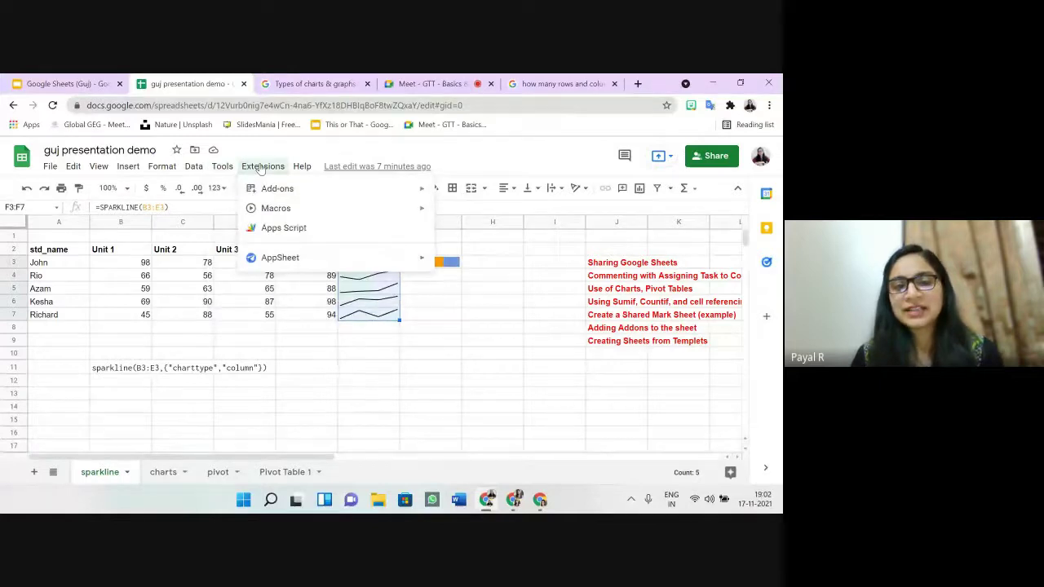
{"action": "mouse_move", "coordinate": [271, 190]}
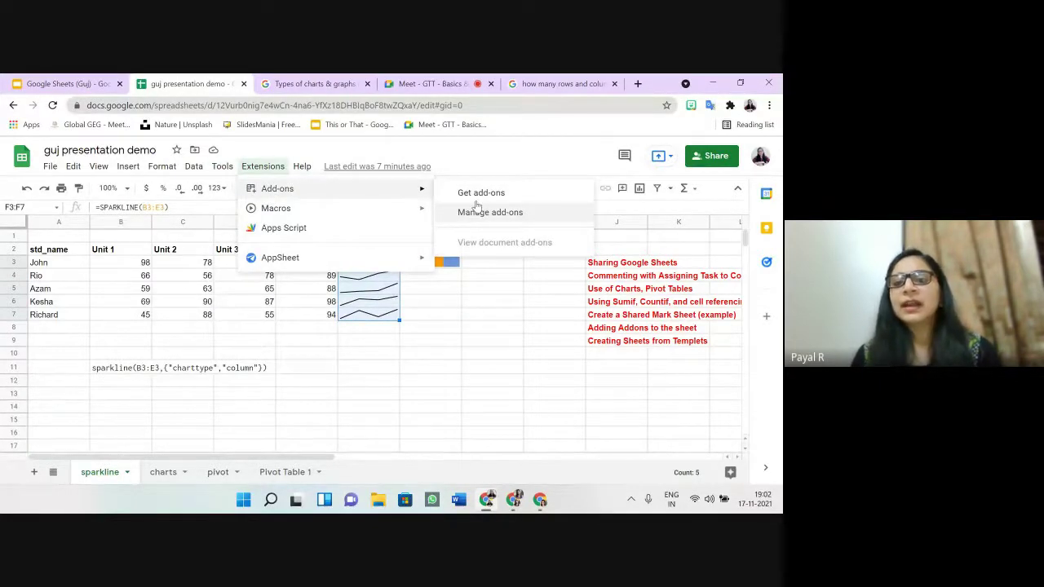
{"action": "left_click", "coordinate": [480, 196]}
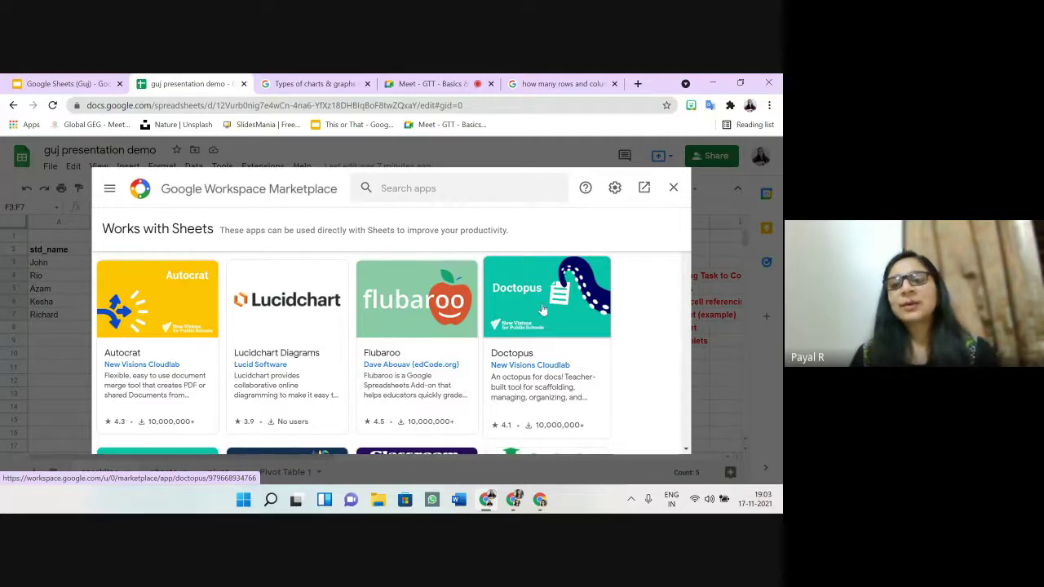
{"action": "left_click", "coordinate": [673, 188]}
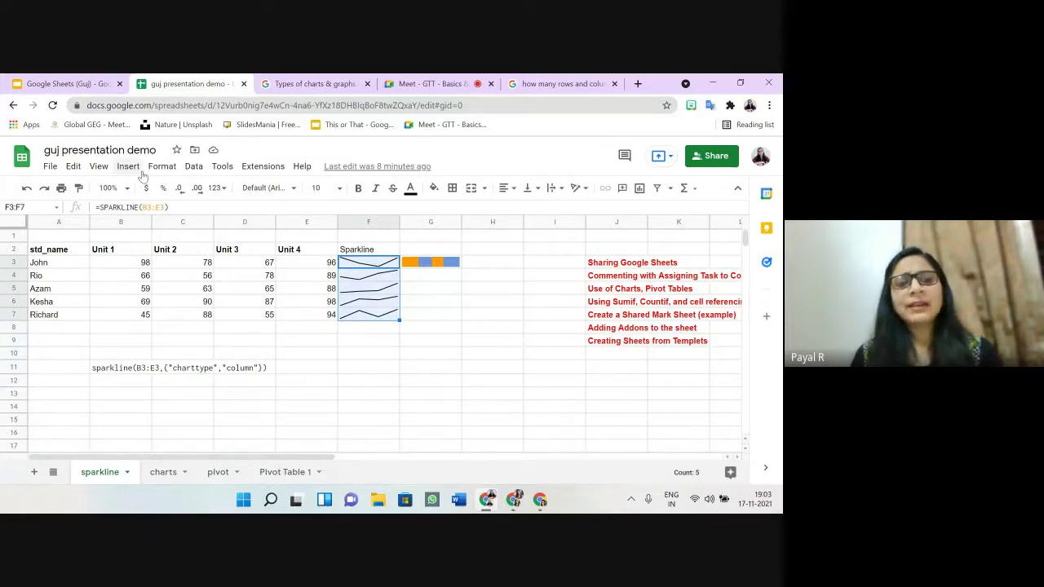
Step: Open the template gallery via File > New, return to the demo spreadsheet, then switch to Google Meet
{"action": "left_click", "coordinate": [51, 167]}
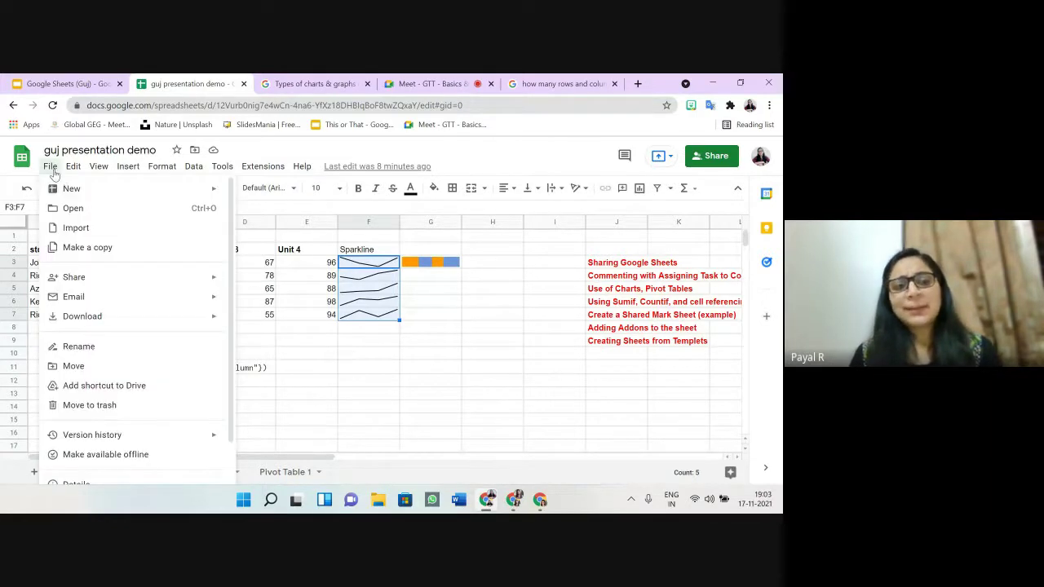
{"action": "mouse_move", "coordinate": [73, 188]}
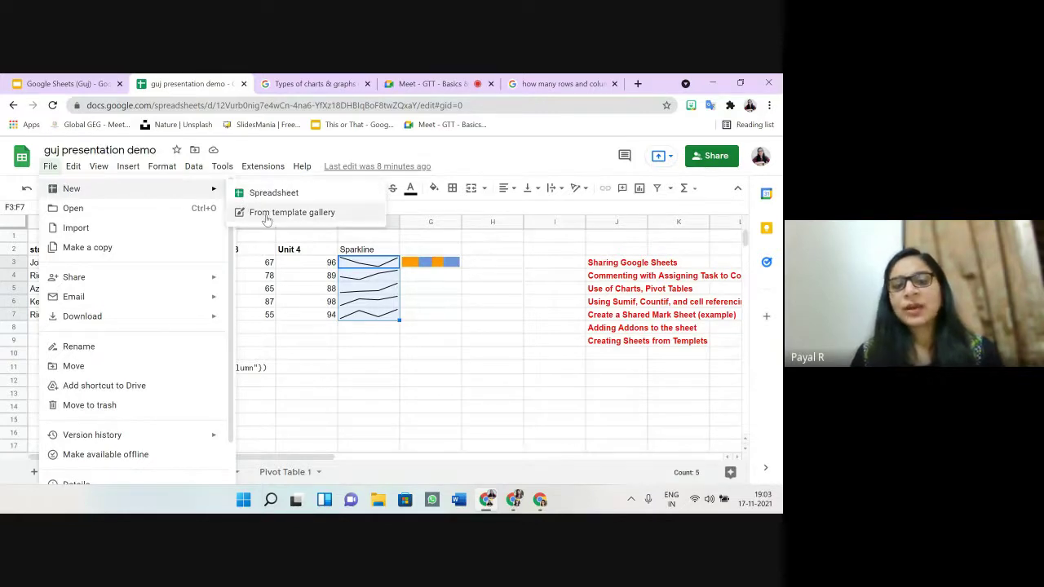
{"action": "left_click", "coordinate": [266, 214]}
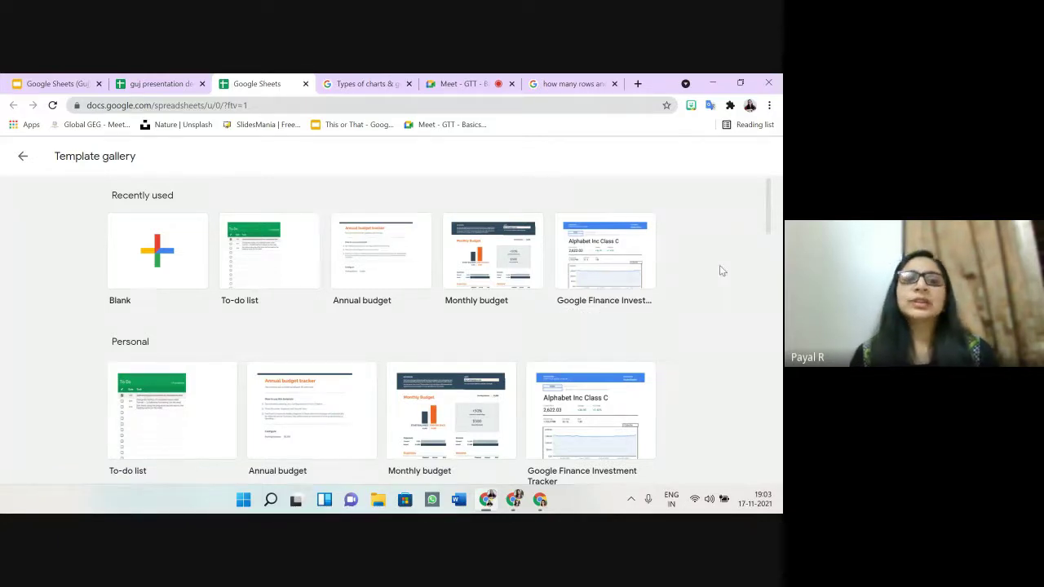
{"action": "key", "text": "ctrl+Page_Up"}
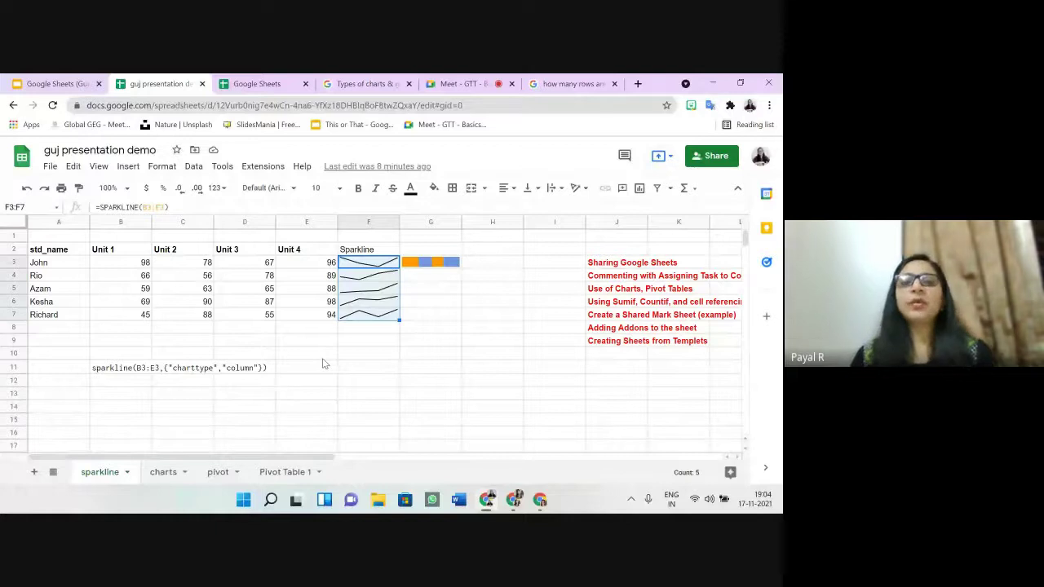
{"action": "left_click", "coordinate": [467, 87]}
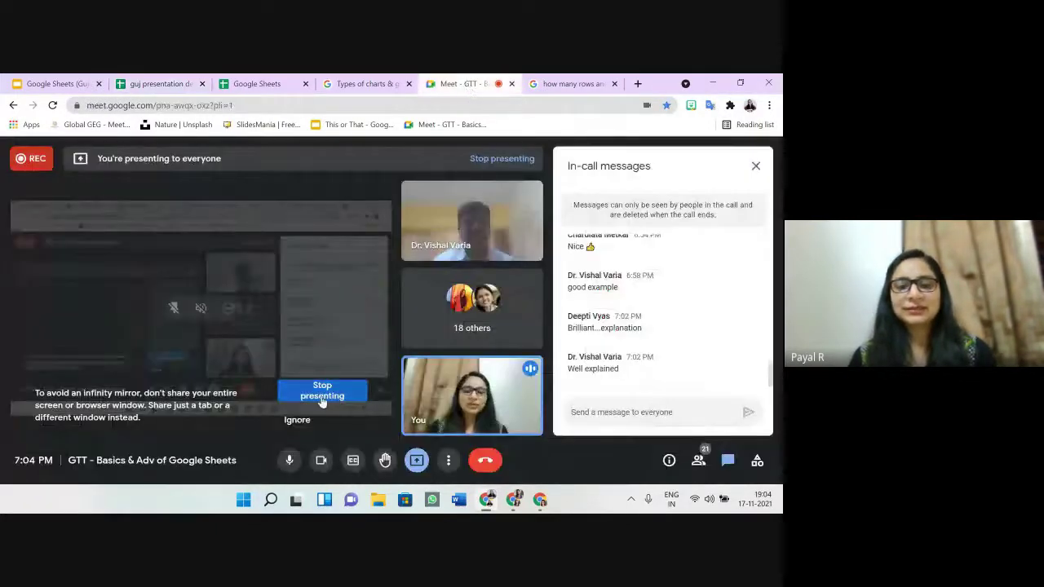